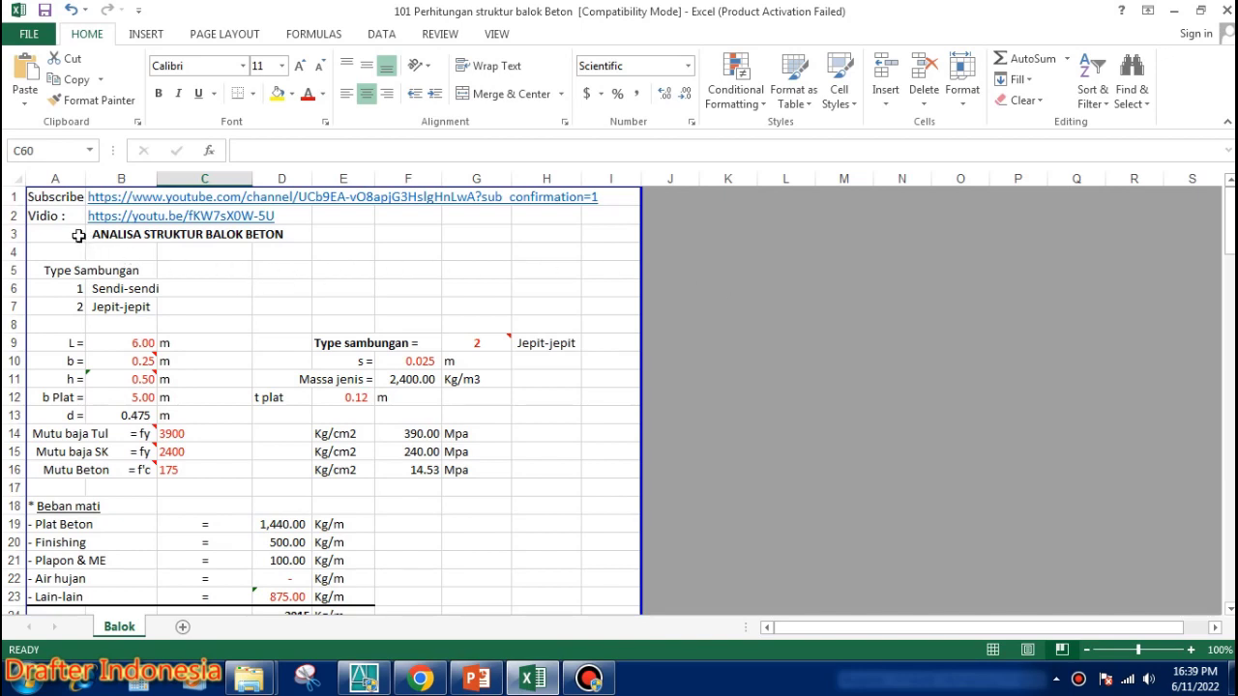
# Select the beam analysis title across B3:H3 and the link rows, then clear the selection.
pyautogui.moveTo(116, 235); pyautogui.dragTo(561, 234)
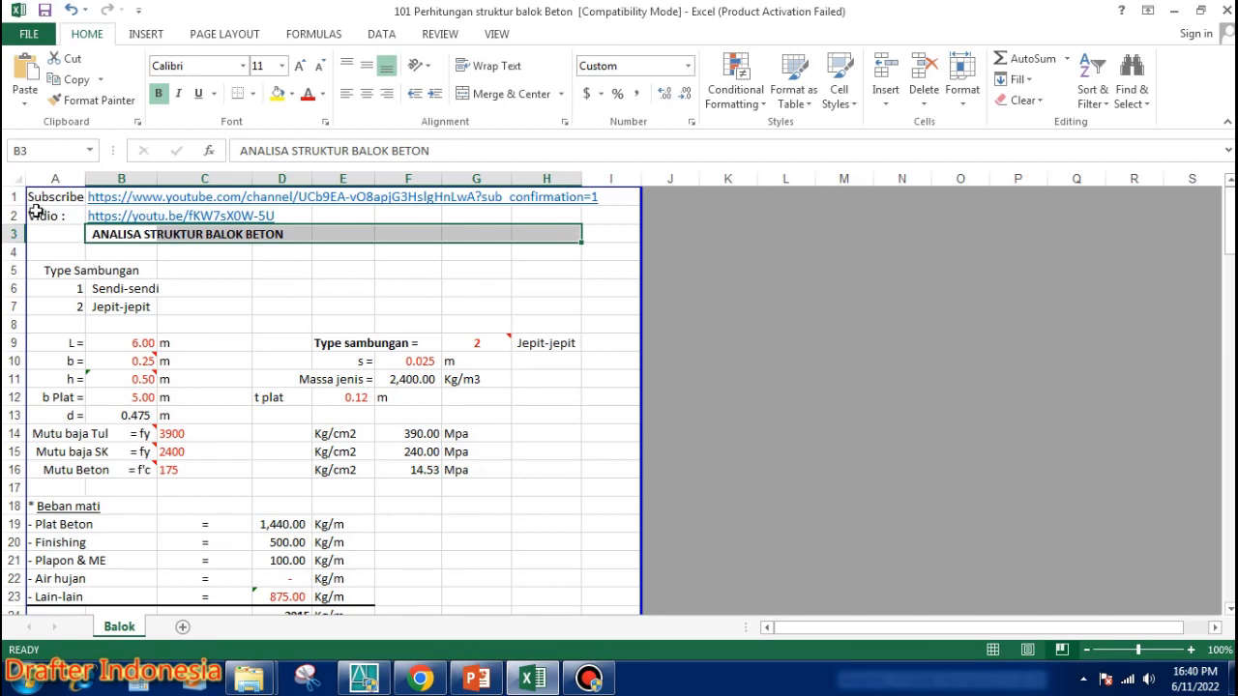
pyautogui.moveTo(12, 196); pyautogui.dragTo(9, 216)
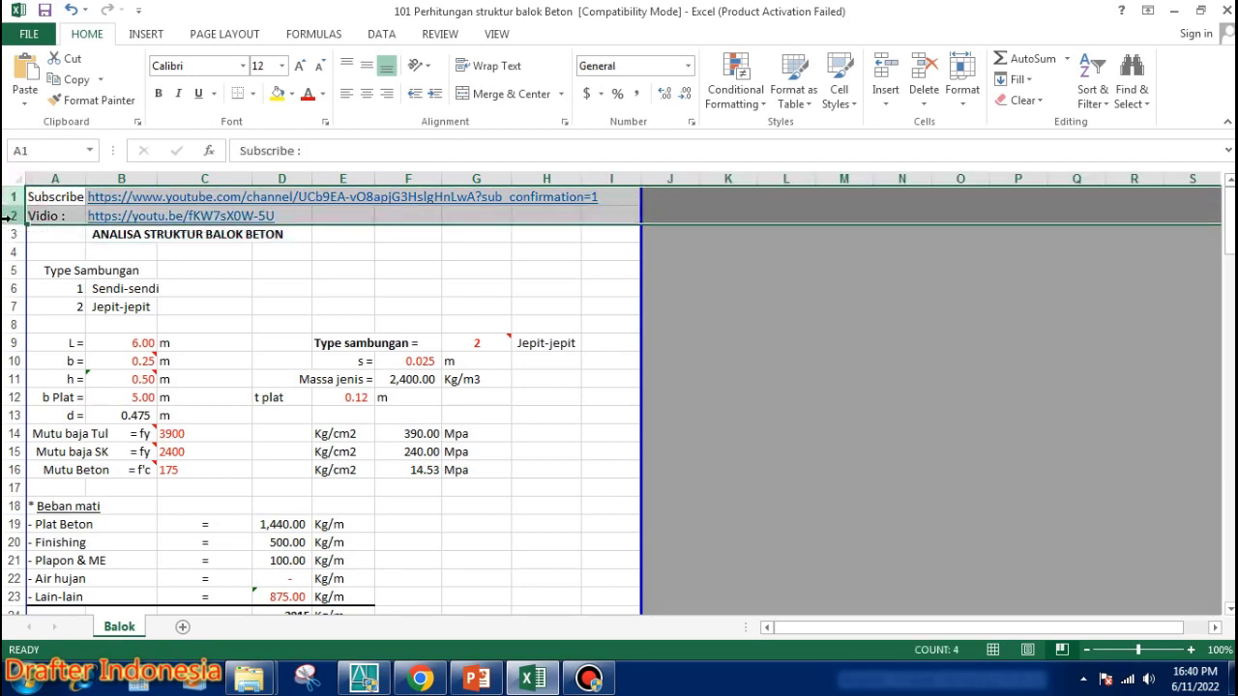
pyautogui.click(185, 270)
pyautogui.scroll(-1, 184, 269)
pyautogui.scroll(-1, 183, 269)
pyautogui.scroll(2, 116, 280)
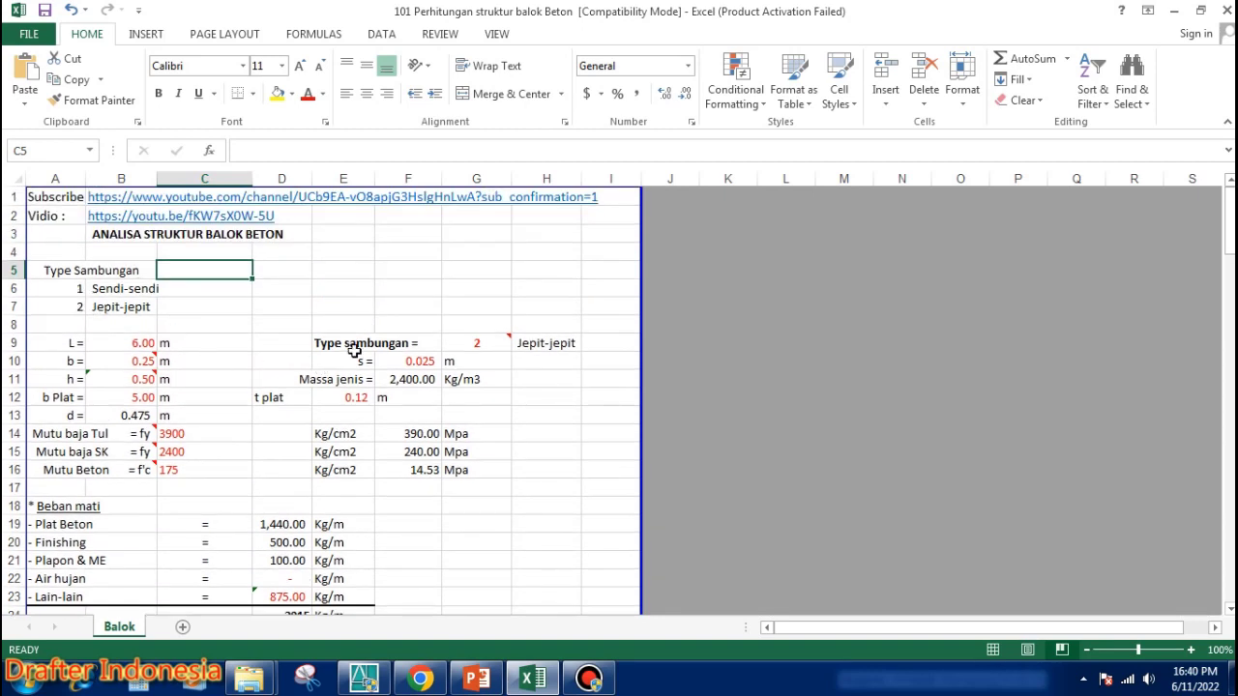
# Set the connection type in G9 to 1 (Sendi-sendi), then change it to 2 (Jepit-jepit).
pyautogui.click(476, 340)
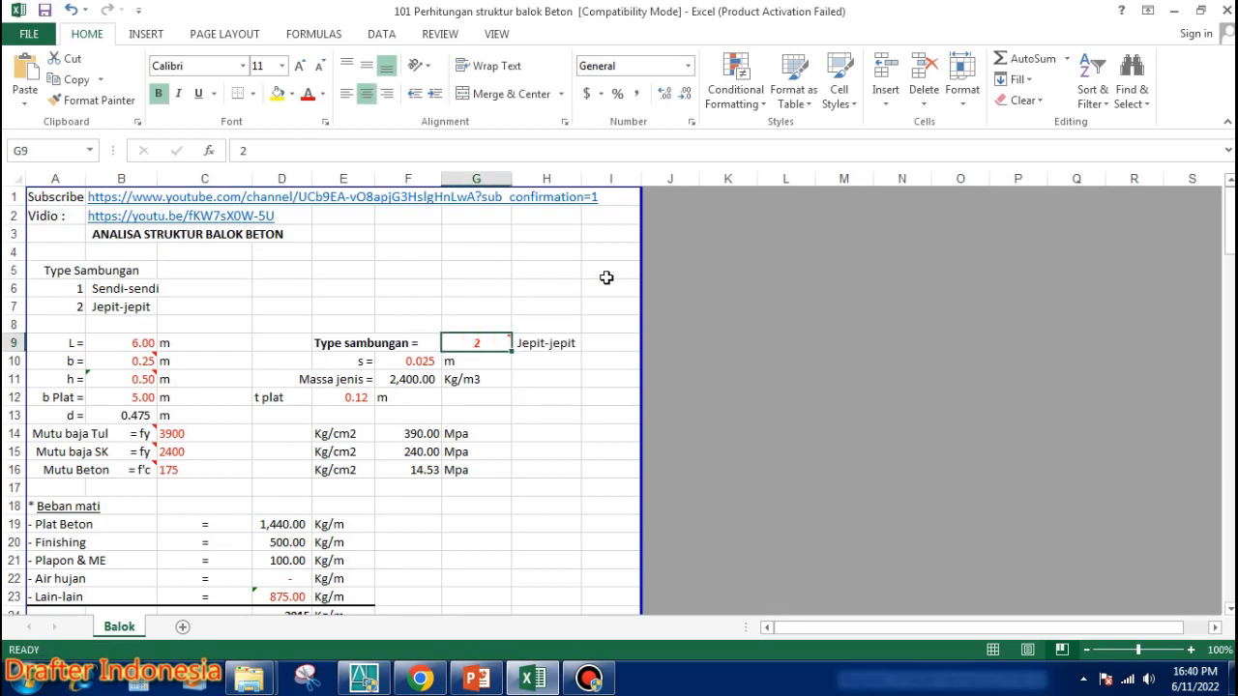
pyautogui.write('1')
pyautogui.press('Return')
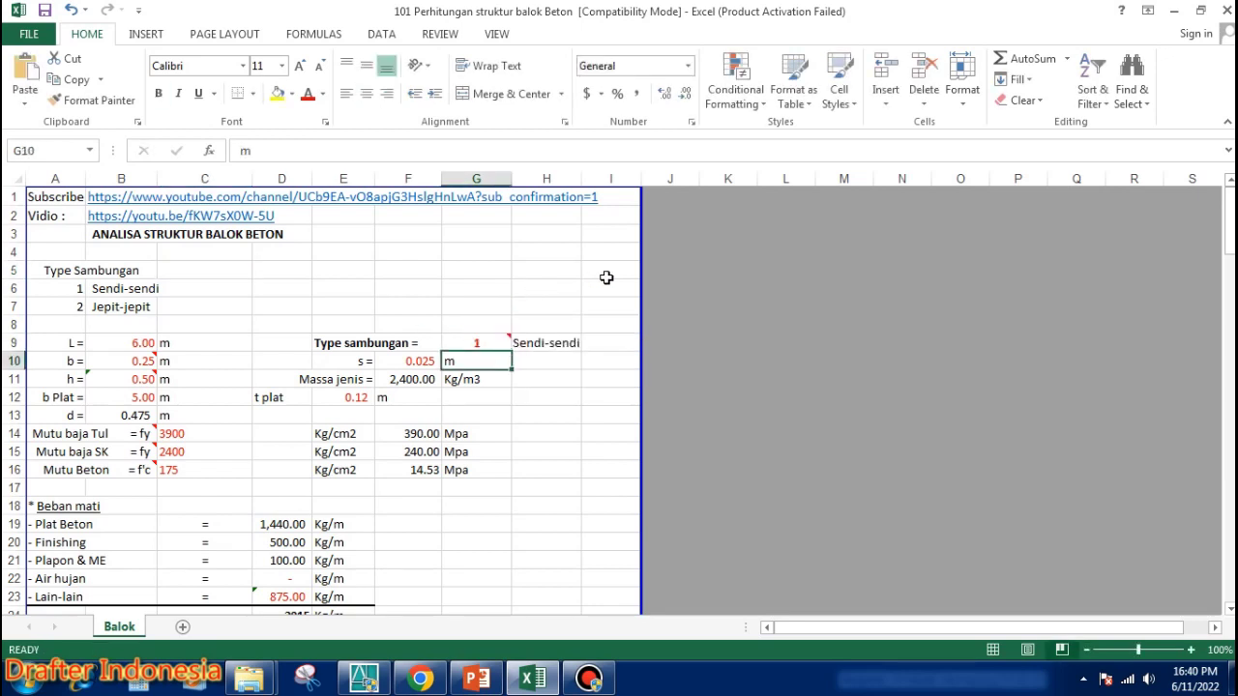
pyautogui.press('Up')
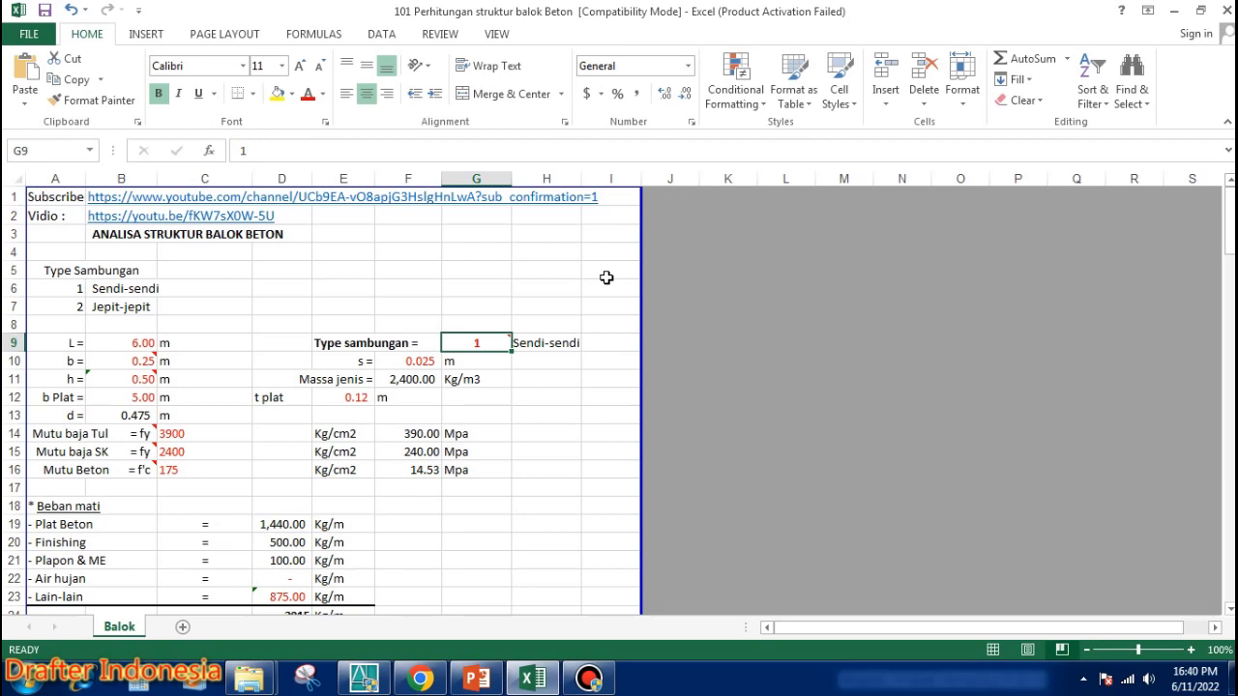
pyautogui.write('2')
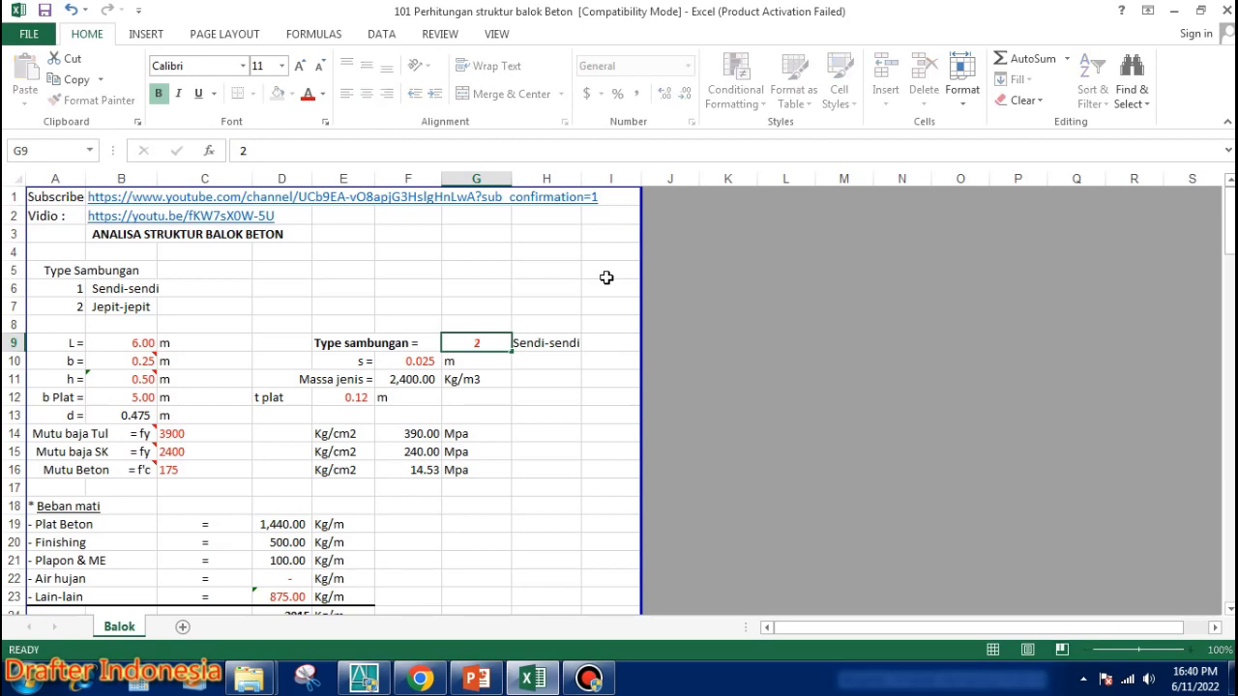
pyautogui.press('Return')
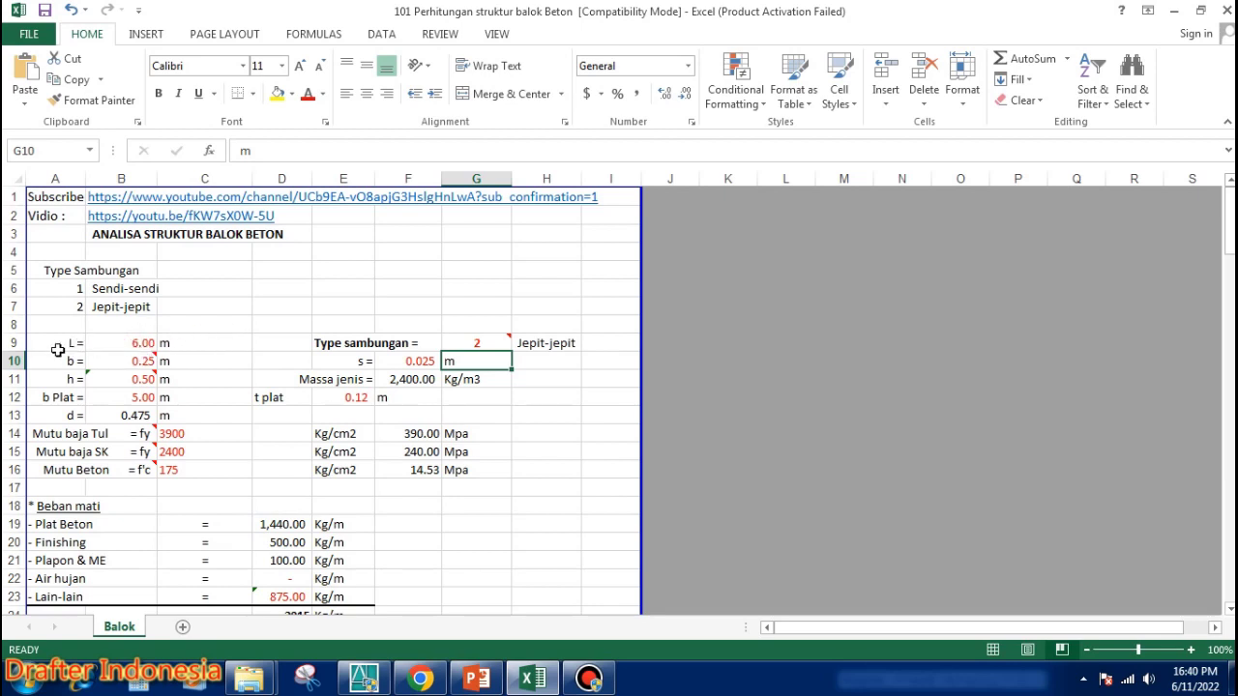
# Set span L to 5 m and make height h equal L divided by 12.
pyautogui.click(124, 346)
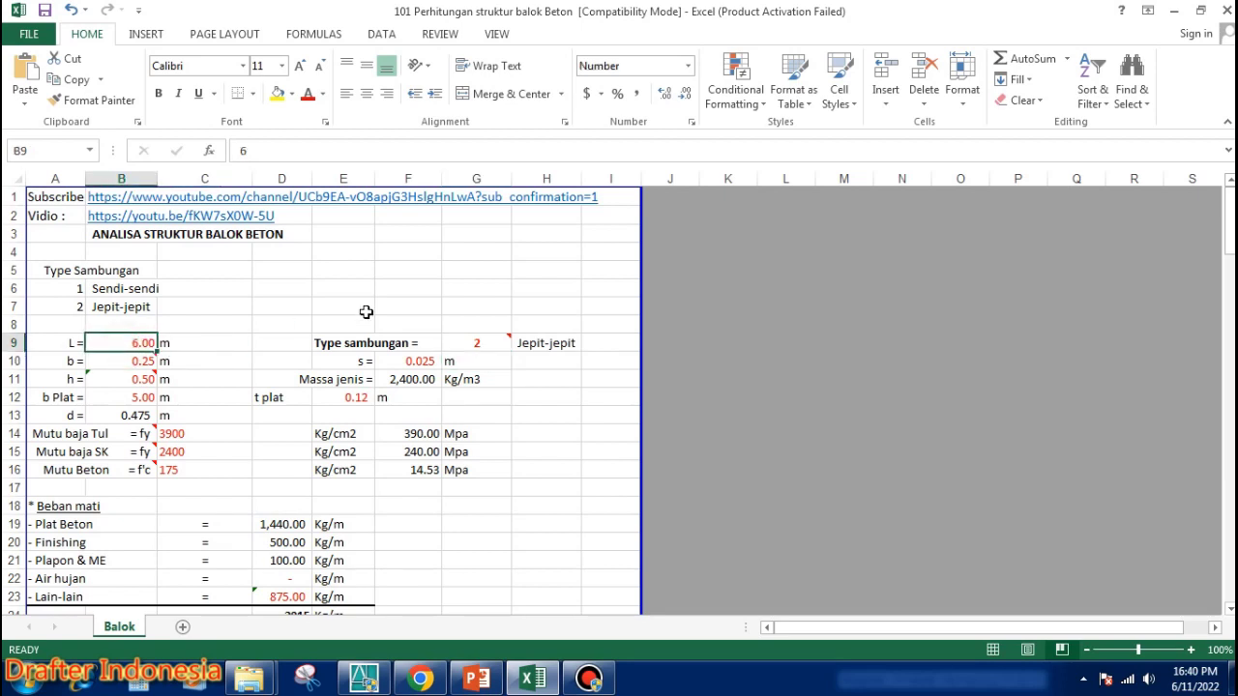
pyautogui.write('5')
pyautogui.press('Return')
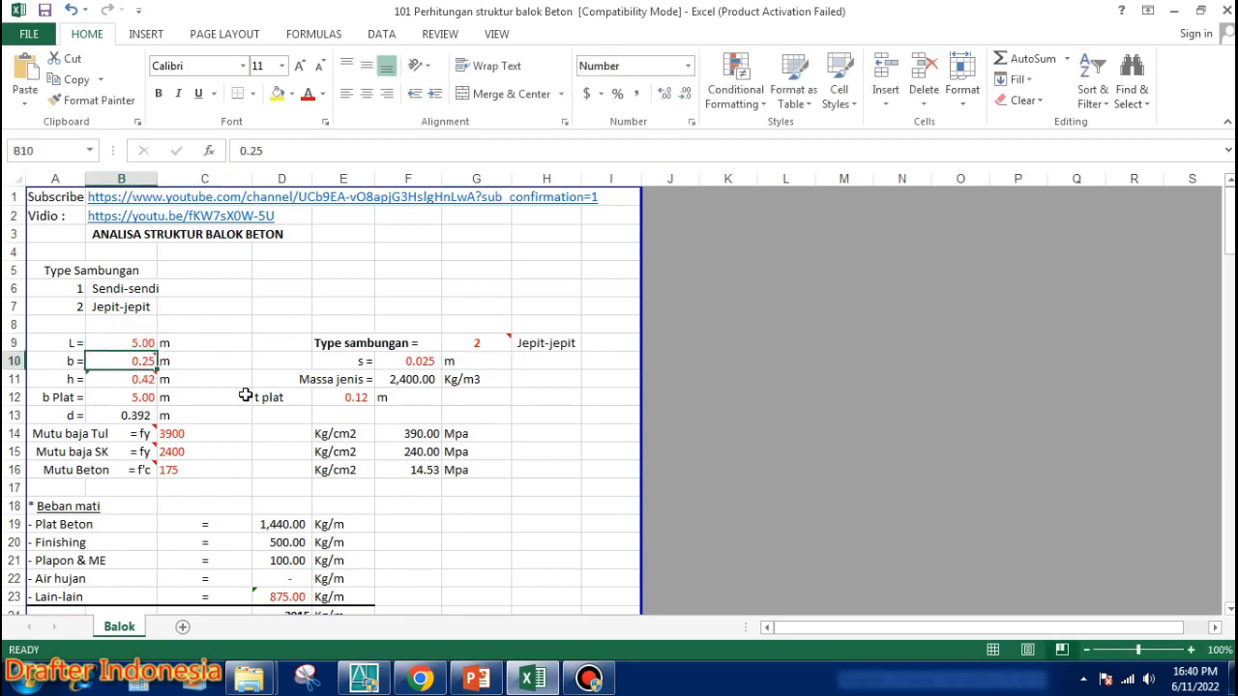
pyautogui.click(145, 383)
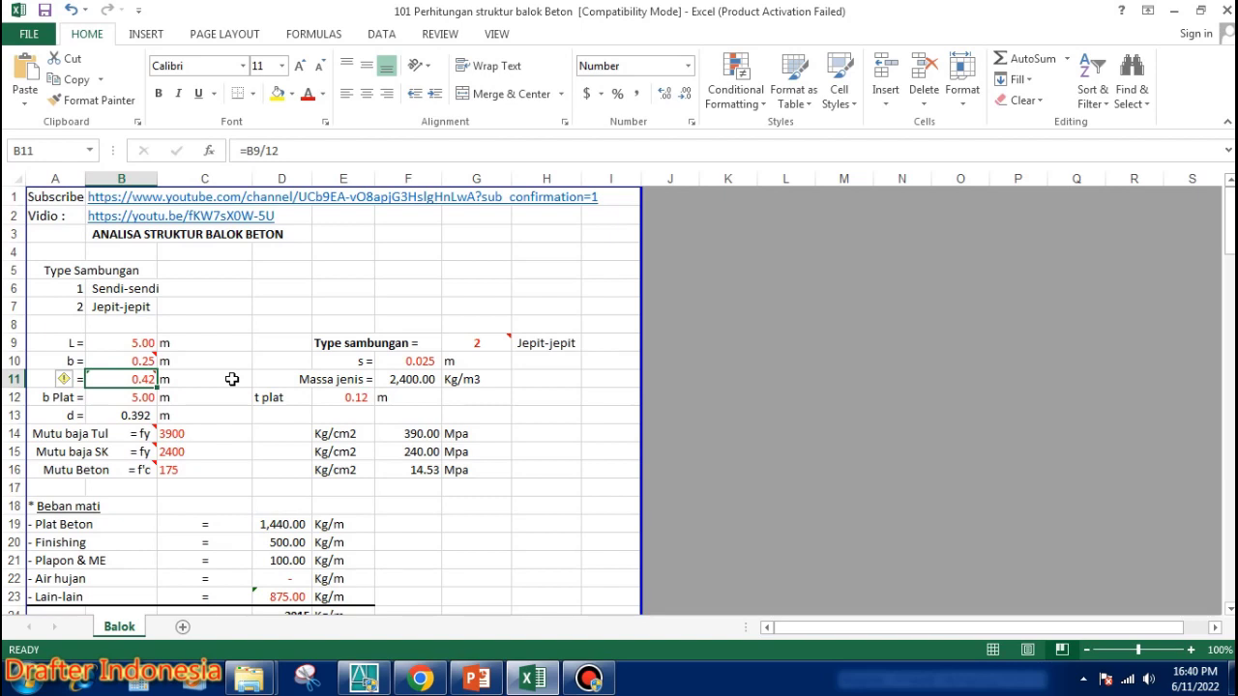
pyautogui.write('=')
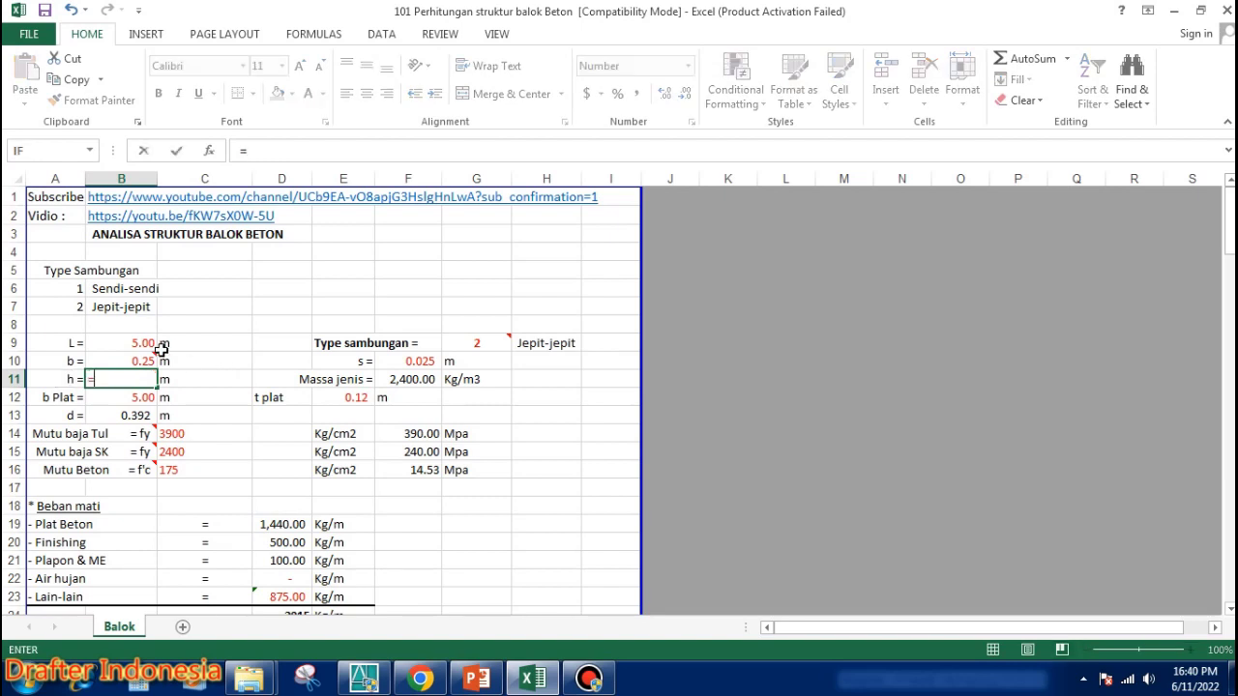
pyautogui.click(146, 342)
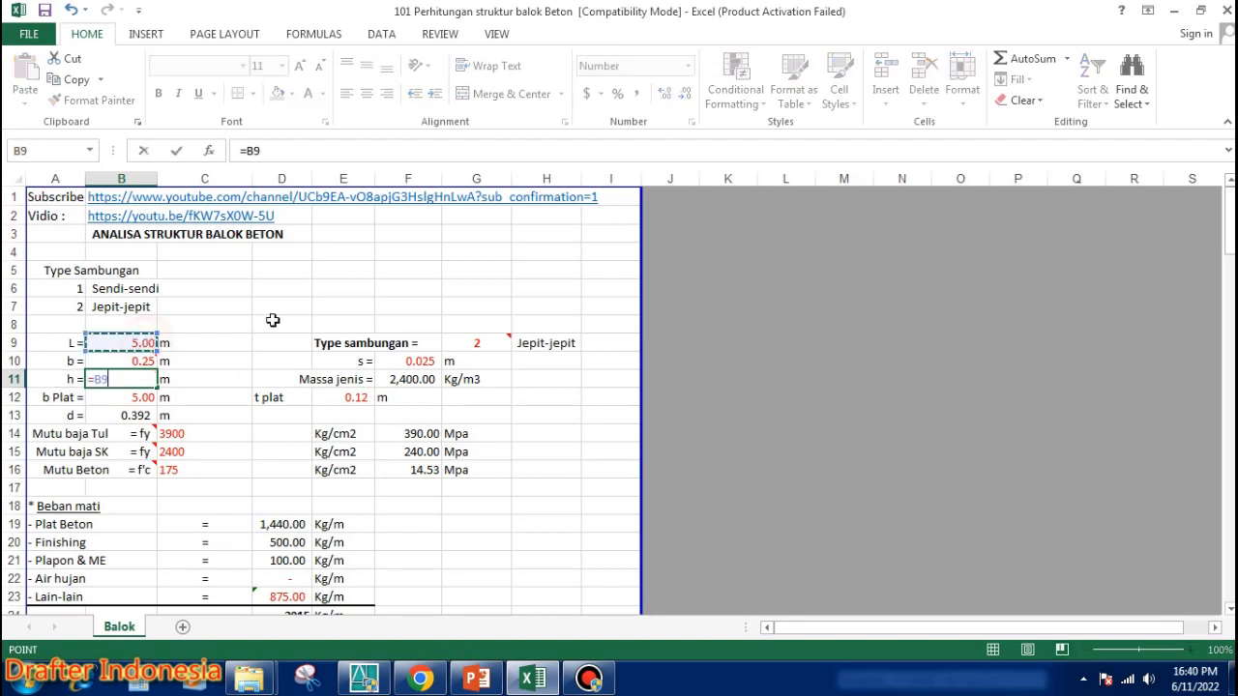
pyautogui.write('/12')
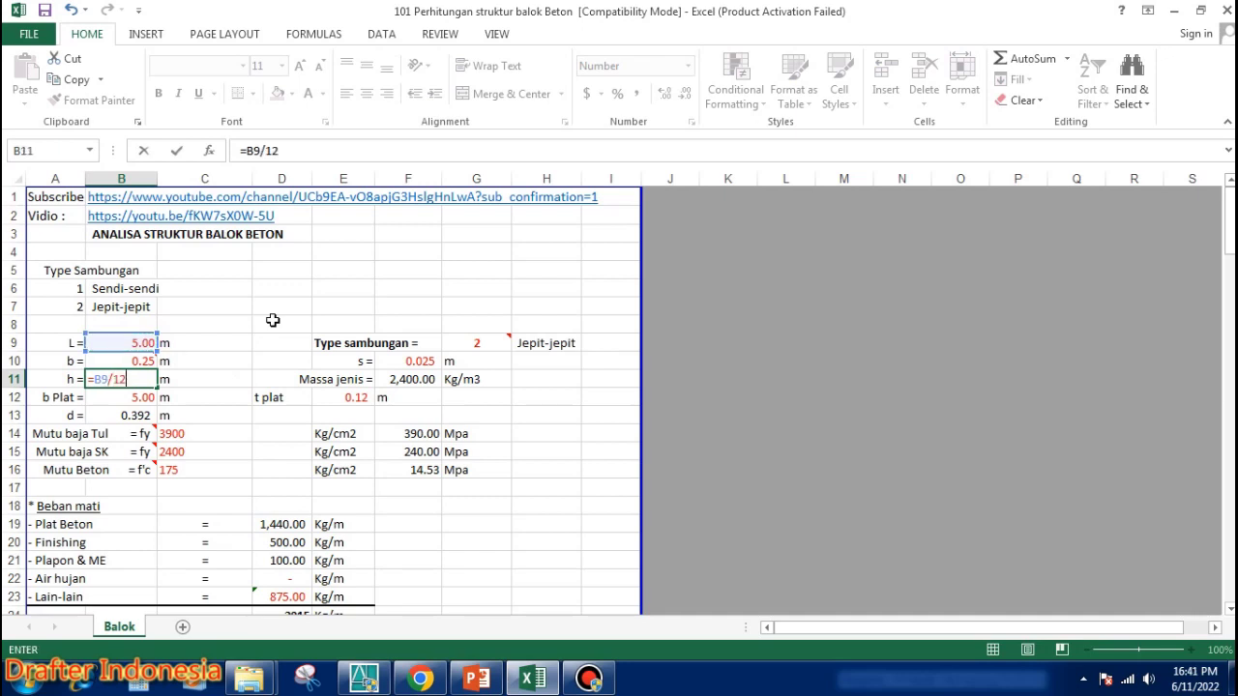
pyautogui.press('Return')
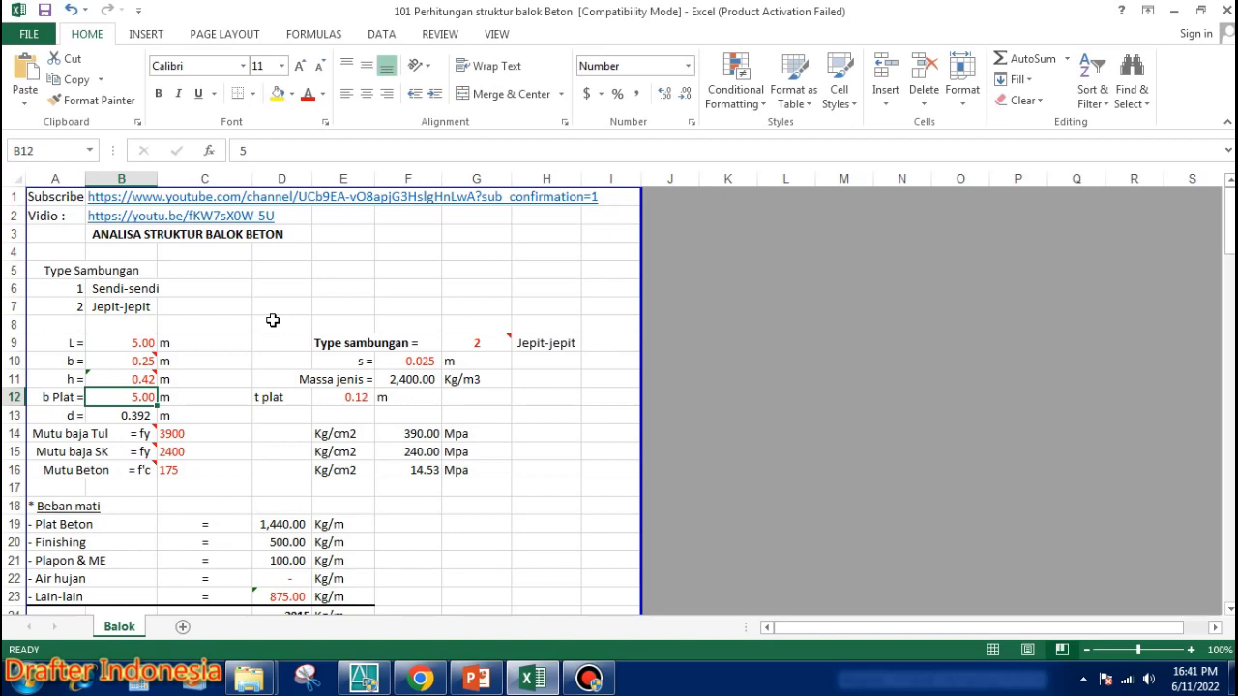
# Make width b equal h/2 with =B11/2, then fix height h at 0.42 m.
pyautogui.click(141, 360)
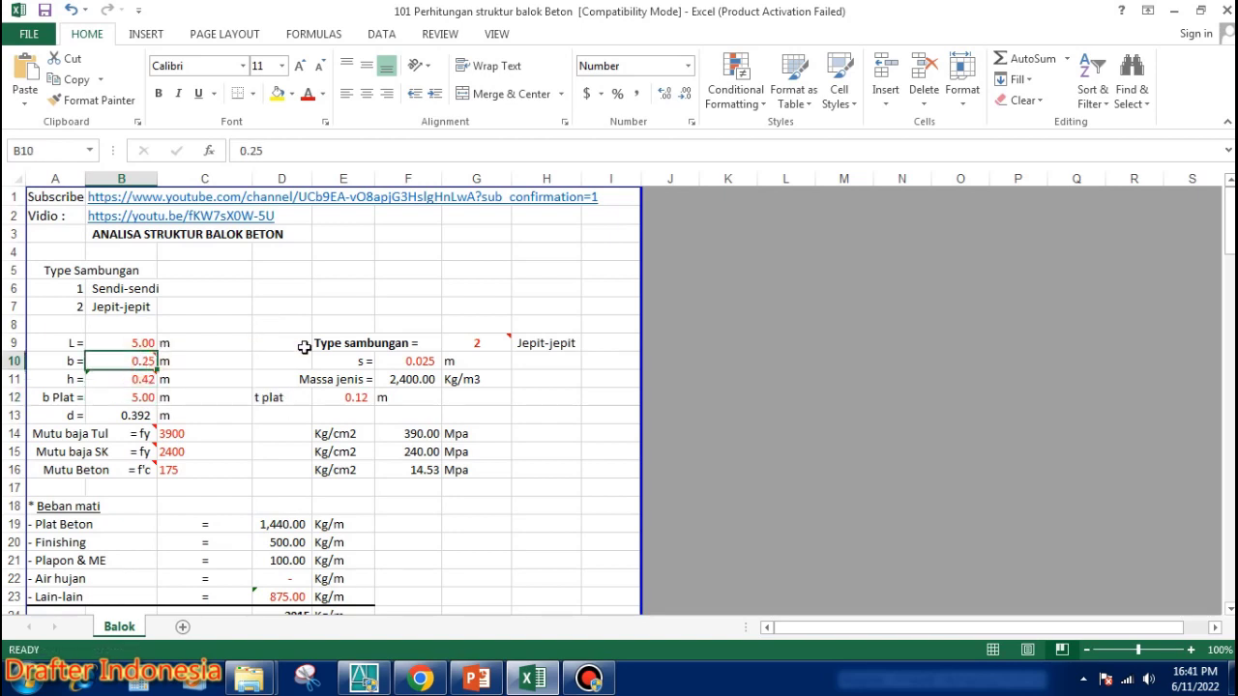
pyautogui.write('=')
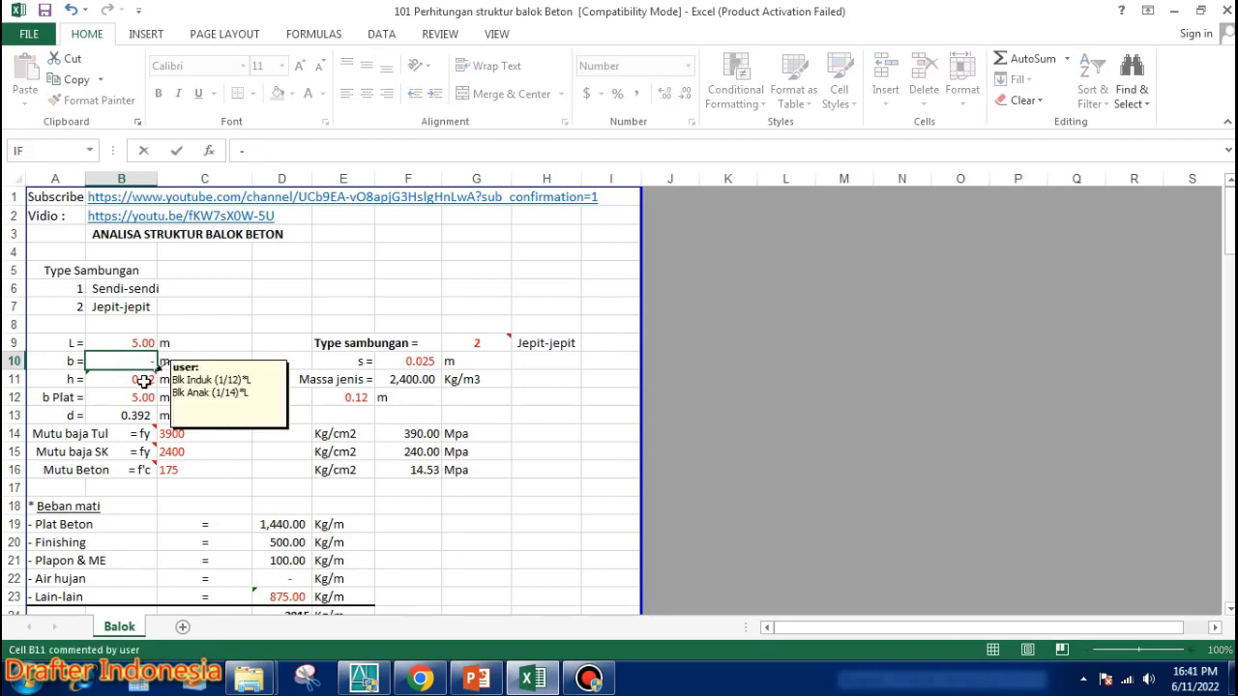
pyautogui.click(143, 381)
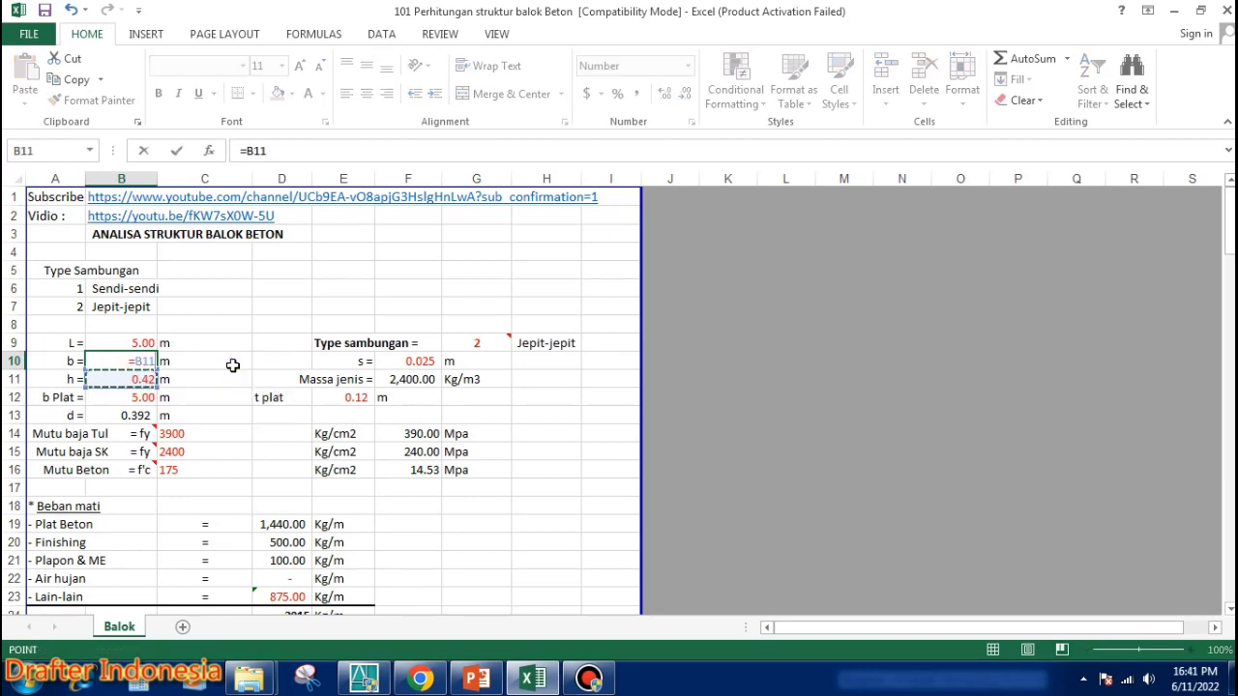
pyautogui.write('/2')
pyautogui.press('Return')
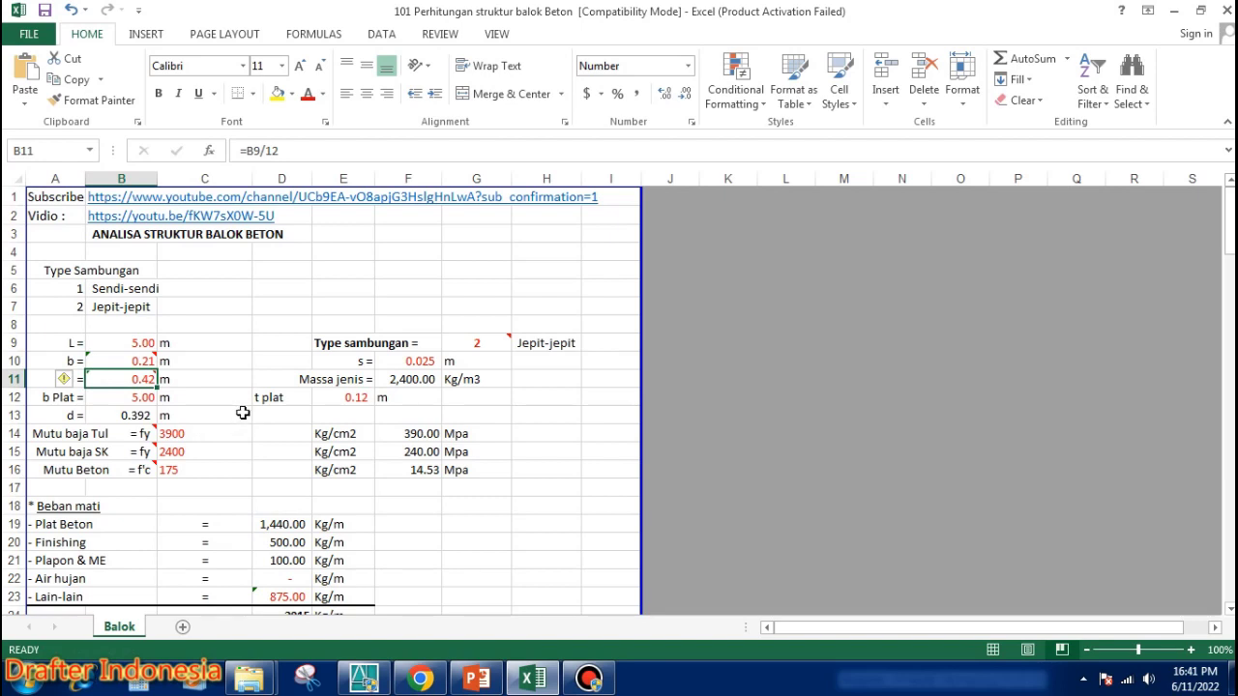
pyautogui.write('0.42')
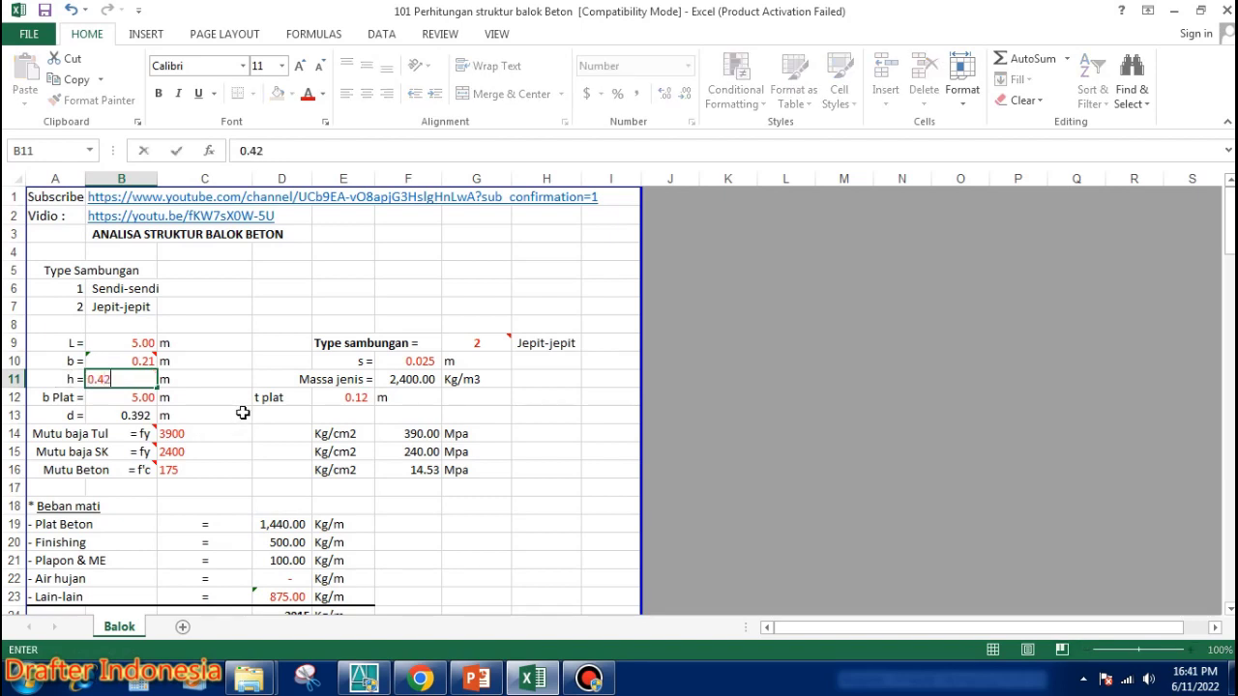
pyautogui.press('Return')
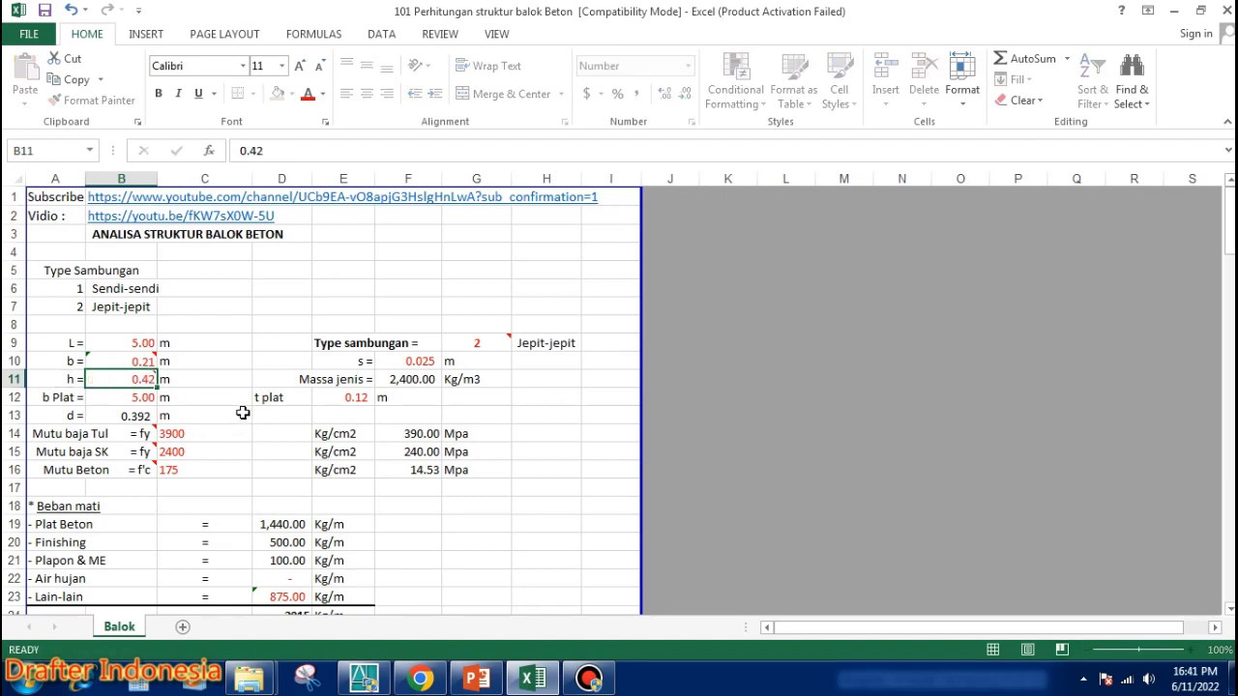
pyautogui.click(145, 362)
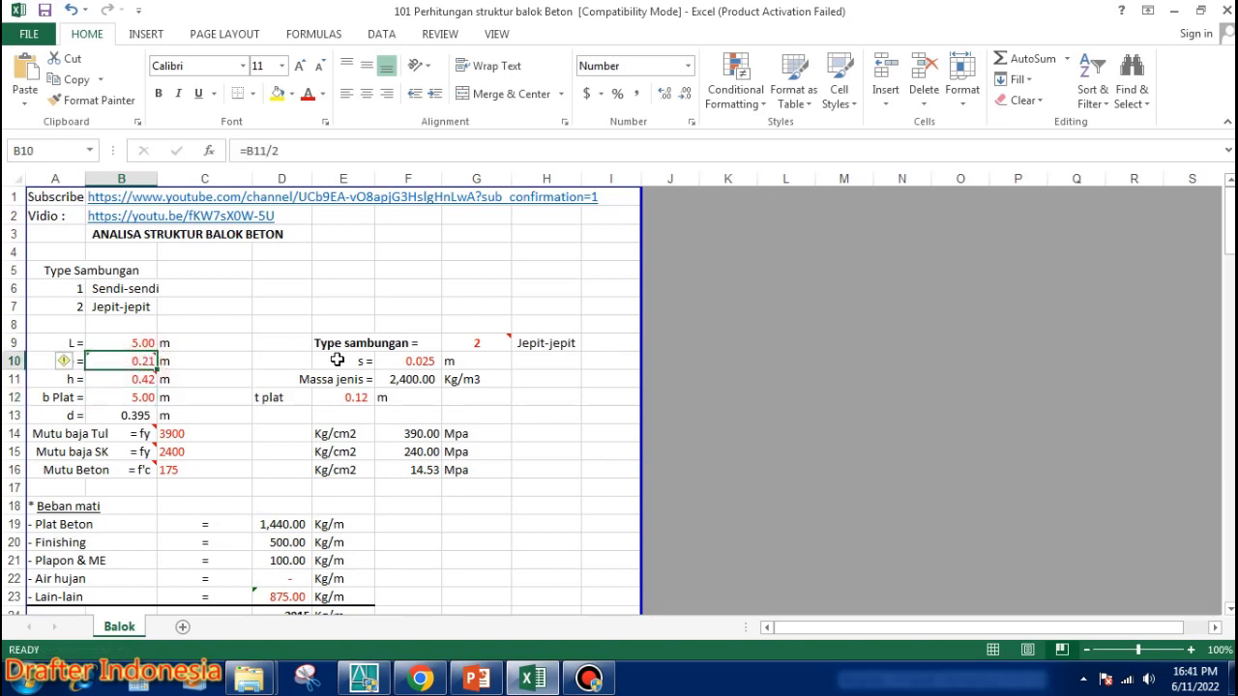
# Try beam sizes 0.45 × 0.25 and height 0.423, settling on width b of 0.21 m.
pyautogui.write('0.21')
pyautogui.press('Return')
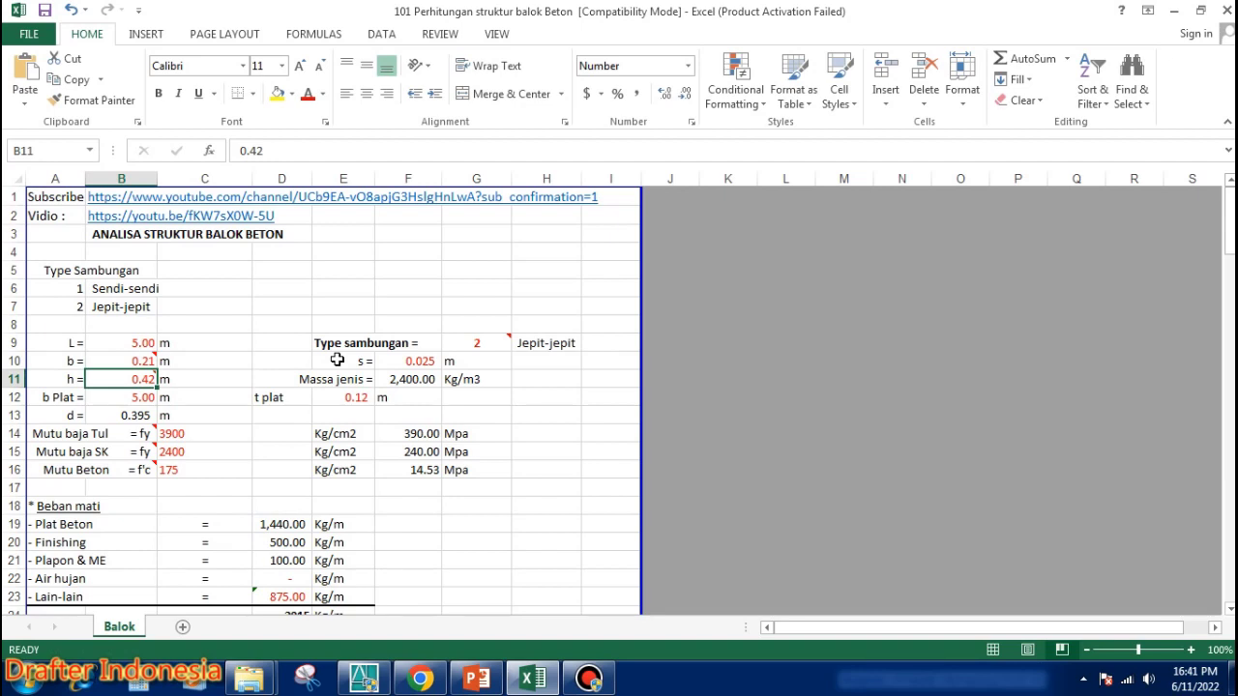
pyautogui.write('0.')
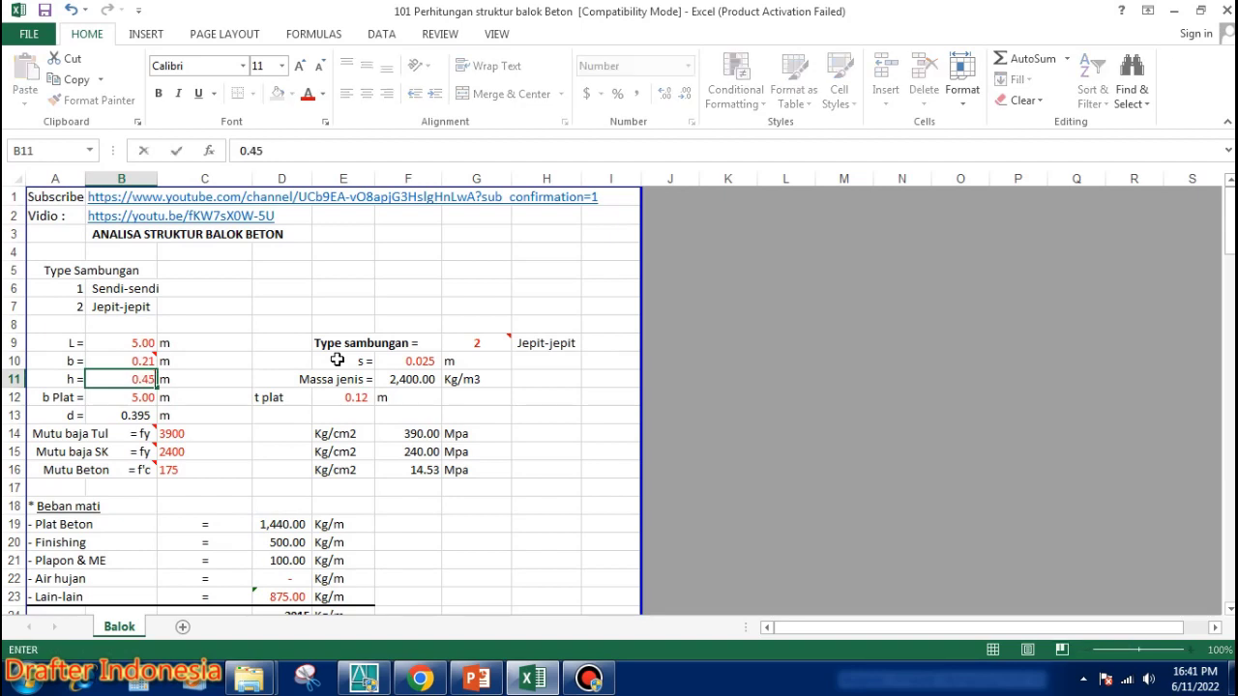
pyautogui.press('Up')
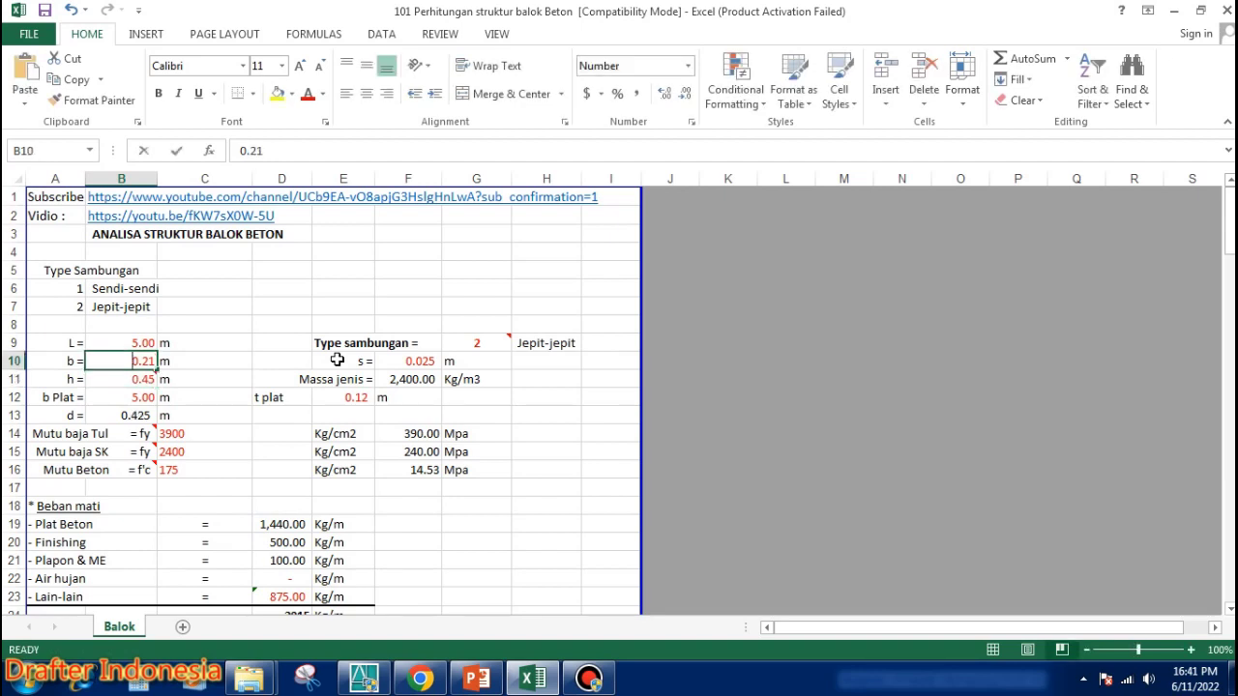
pyautogui.write('0.')
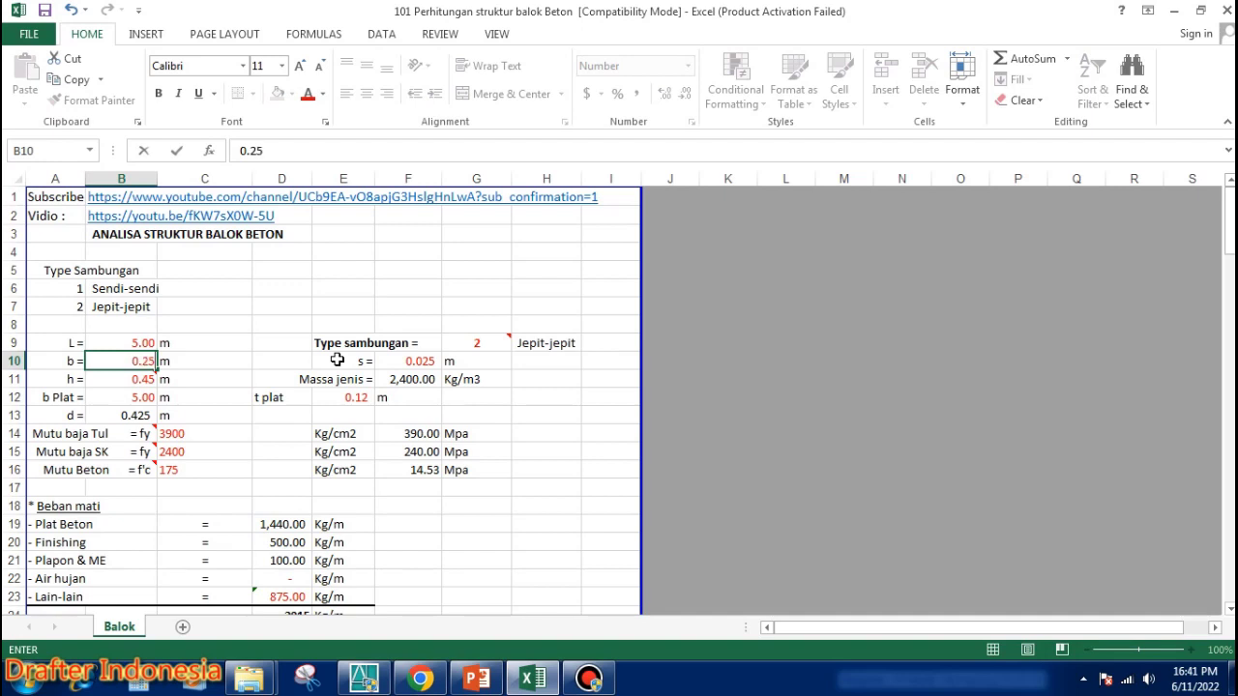
pyautogui.press('Return')
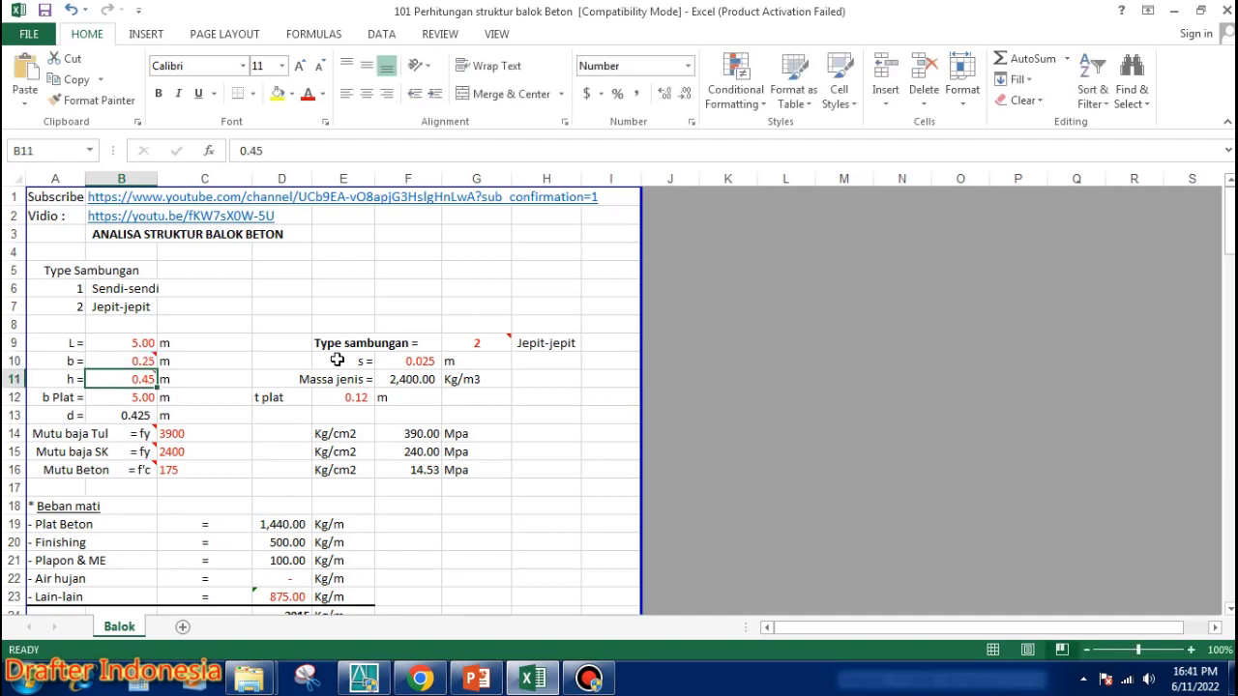
pyautogui.write('0.')
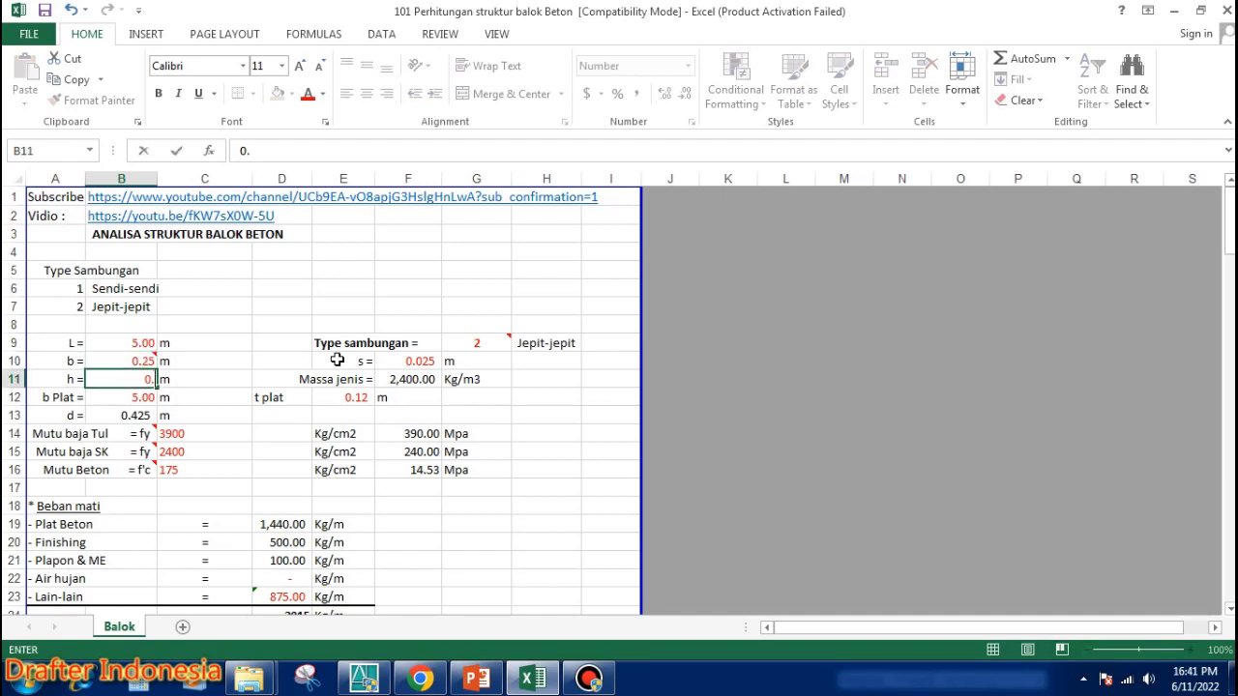
pyautogui.write('423')
pyautogui.press('Up')
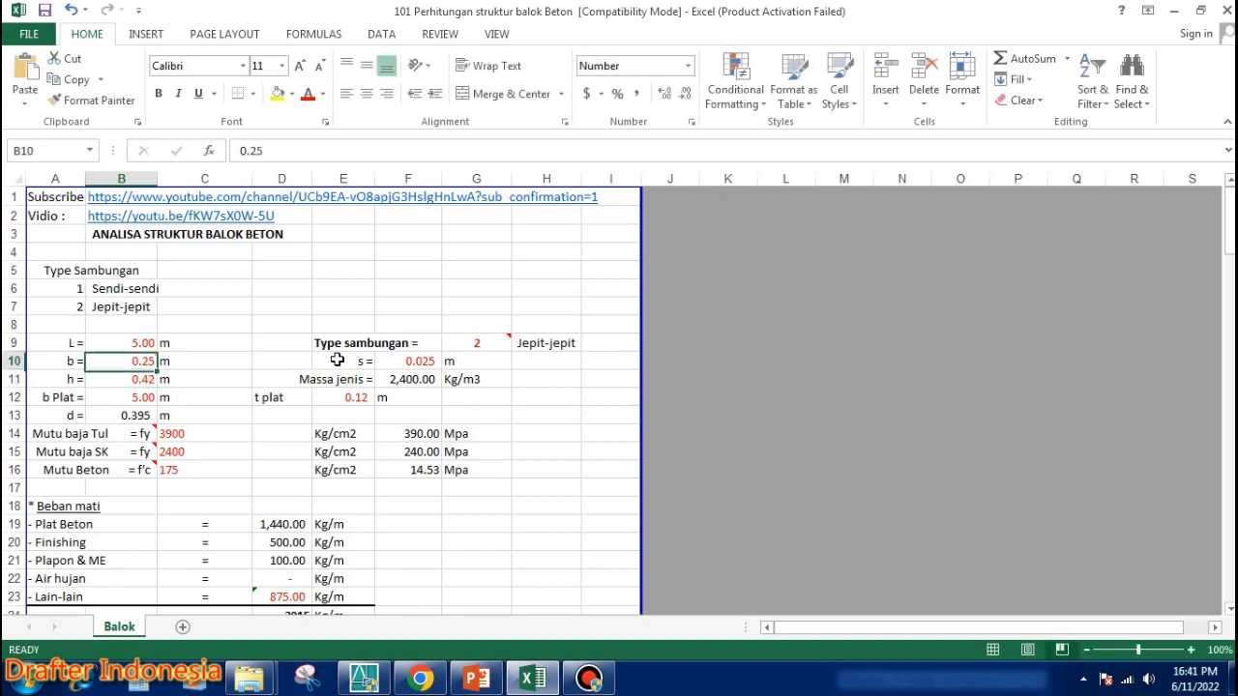
pyautogui.write('0.2')
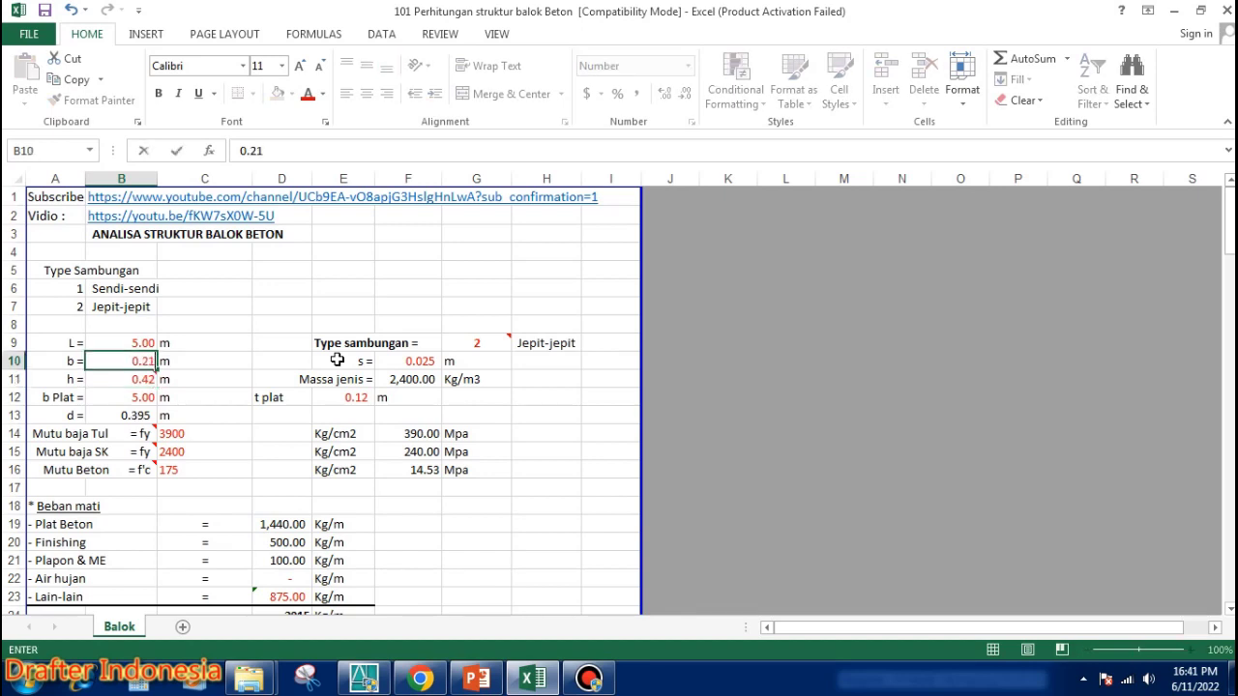
pyautogui.press('Return')
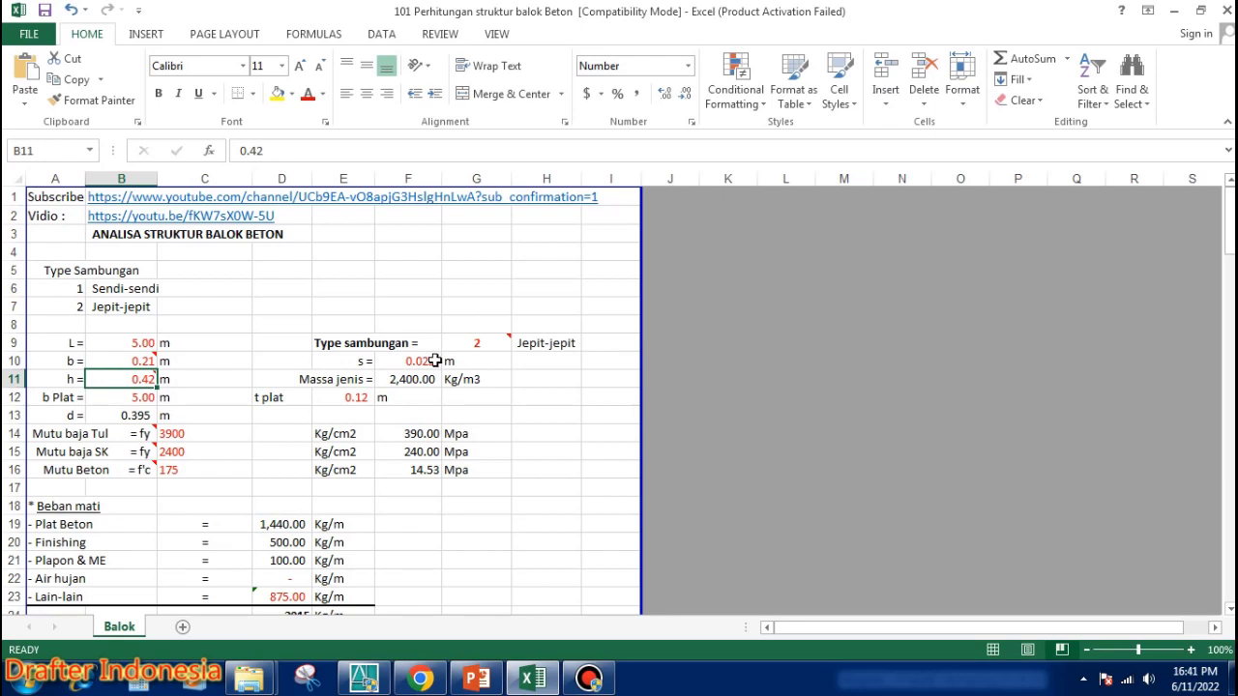
# Re-enter s as 0.025, leaving Massa jenis at 2,400 and b Plat at 5.00.
pyautogui.click(429, 361)
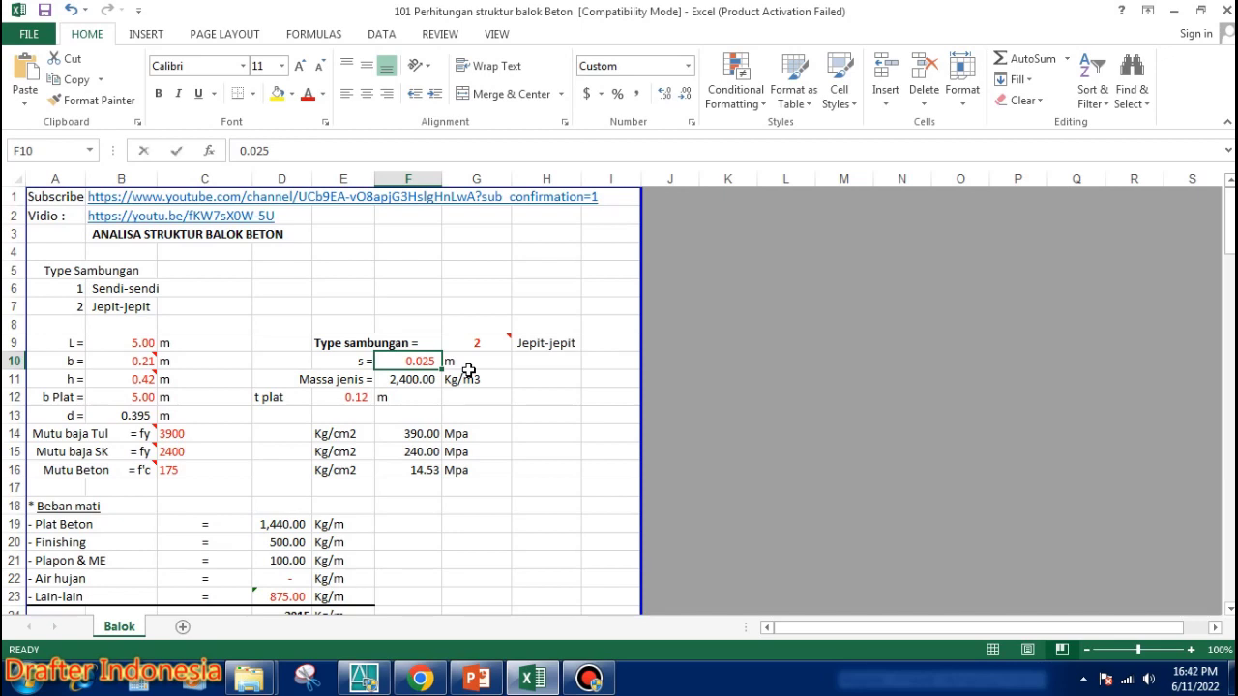
pyautogui.write('0.0')
pyautogui.press('Return')
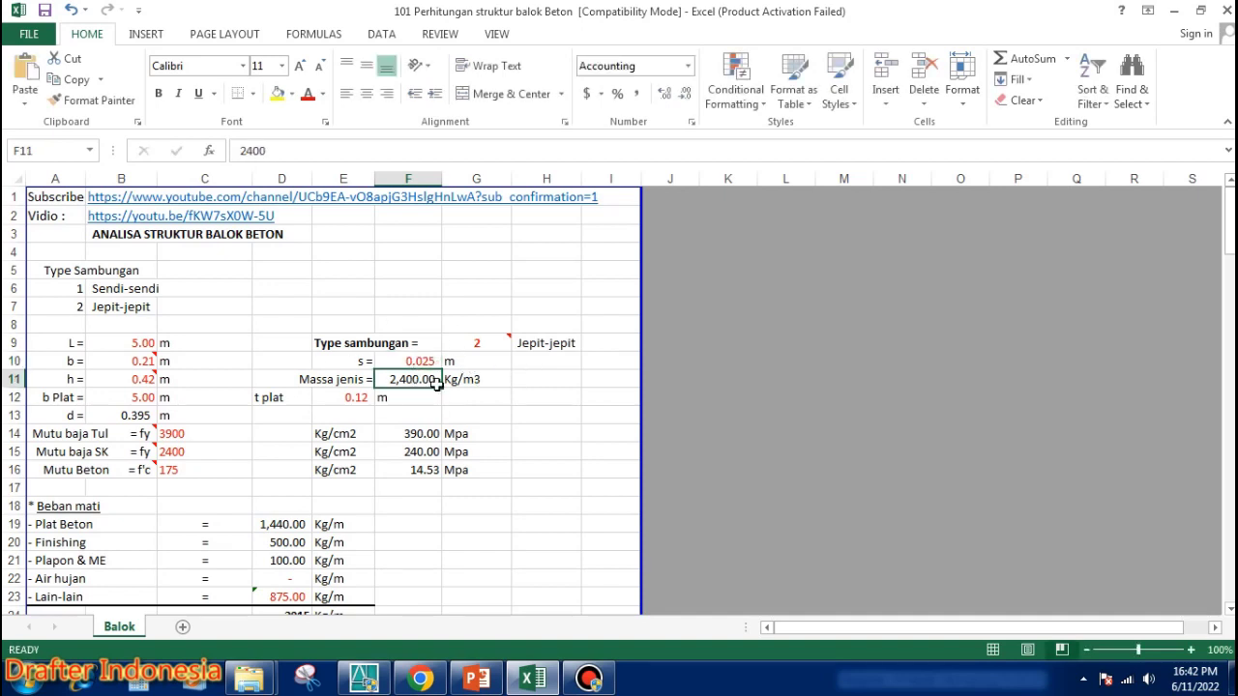
pyautogui.doubleClick(436, 384)
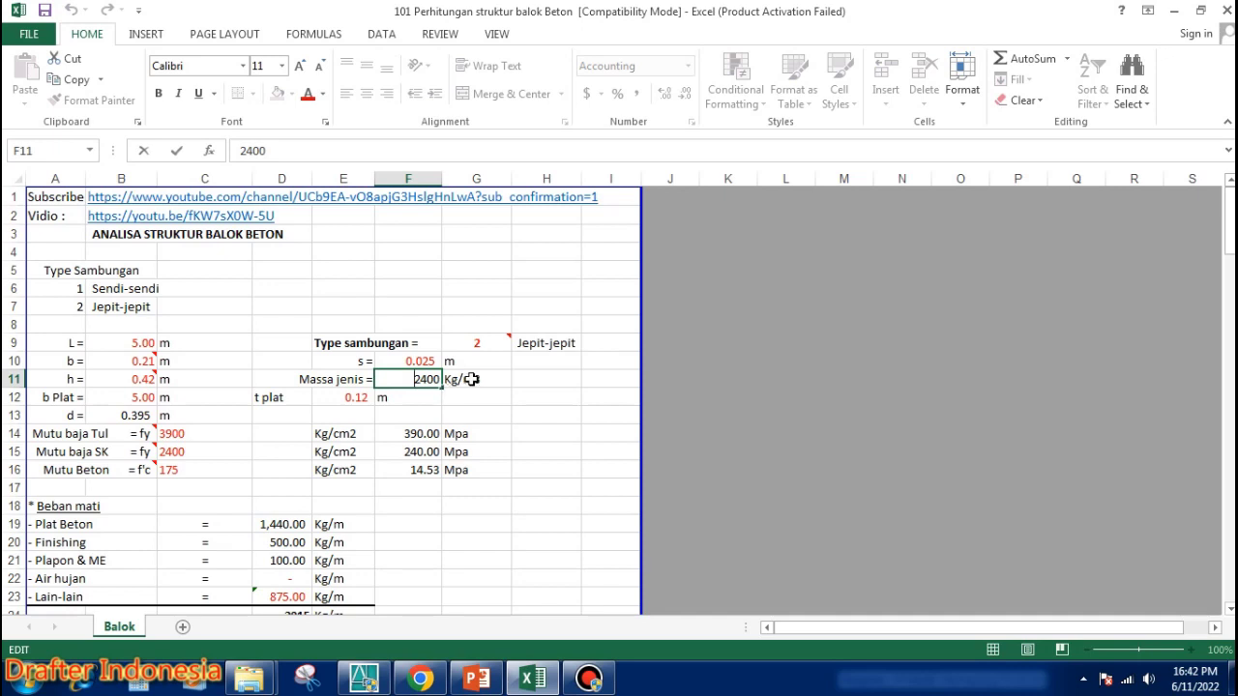
pyautogui.press('Escape')
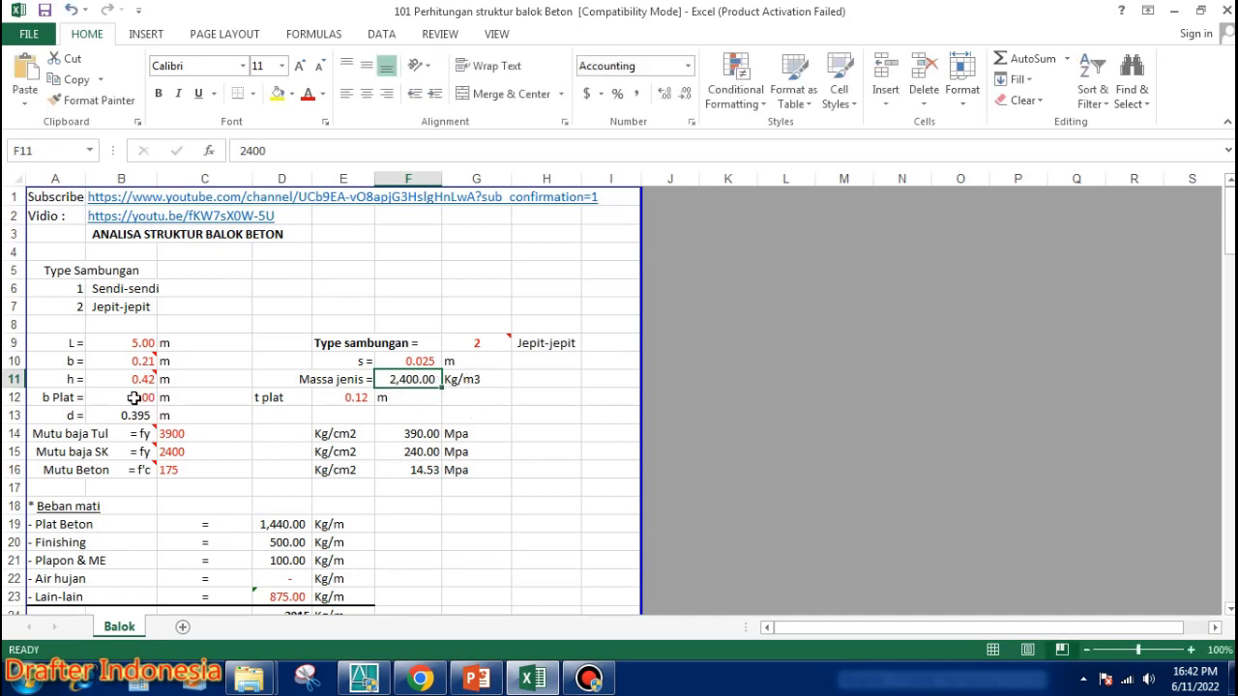
pyautogui.doubleClick(136, 397)
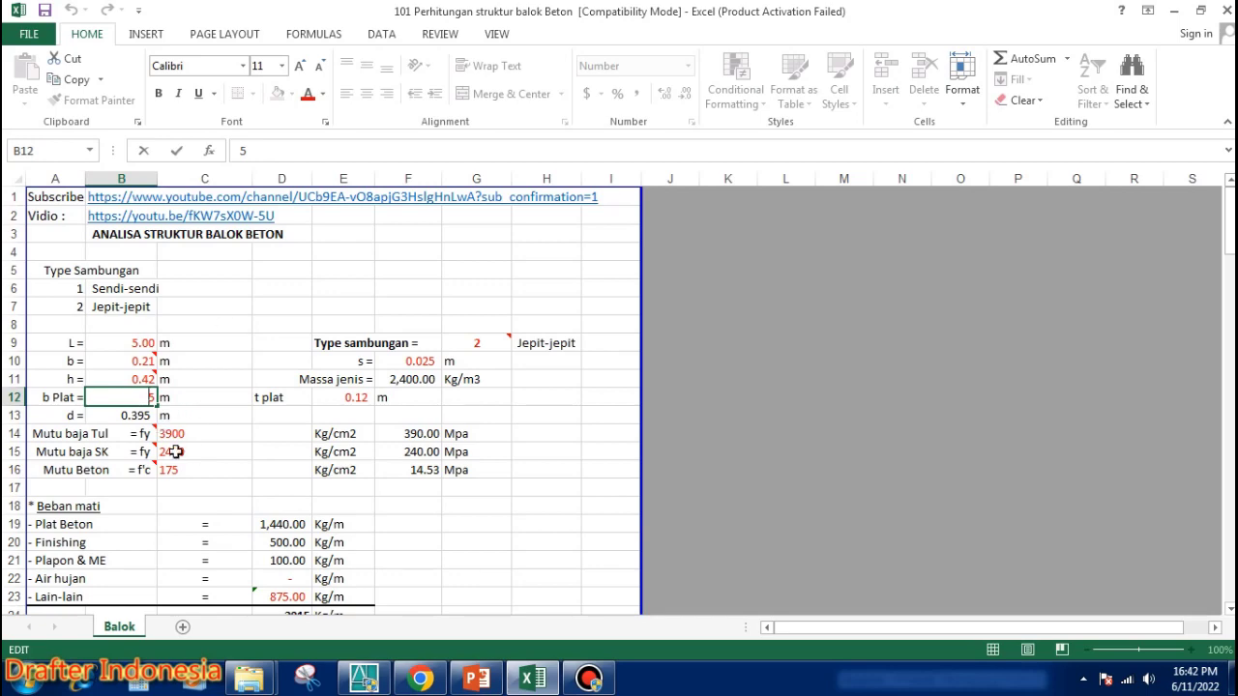
pyautogui.press('Escape')
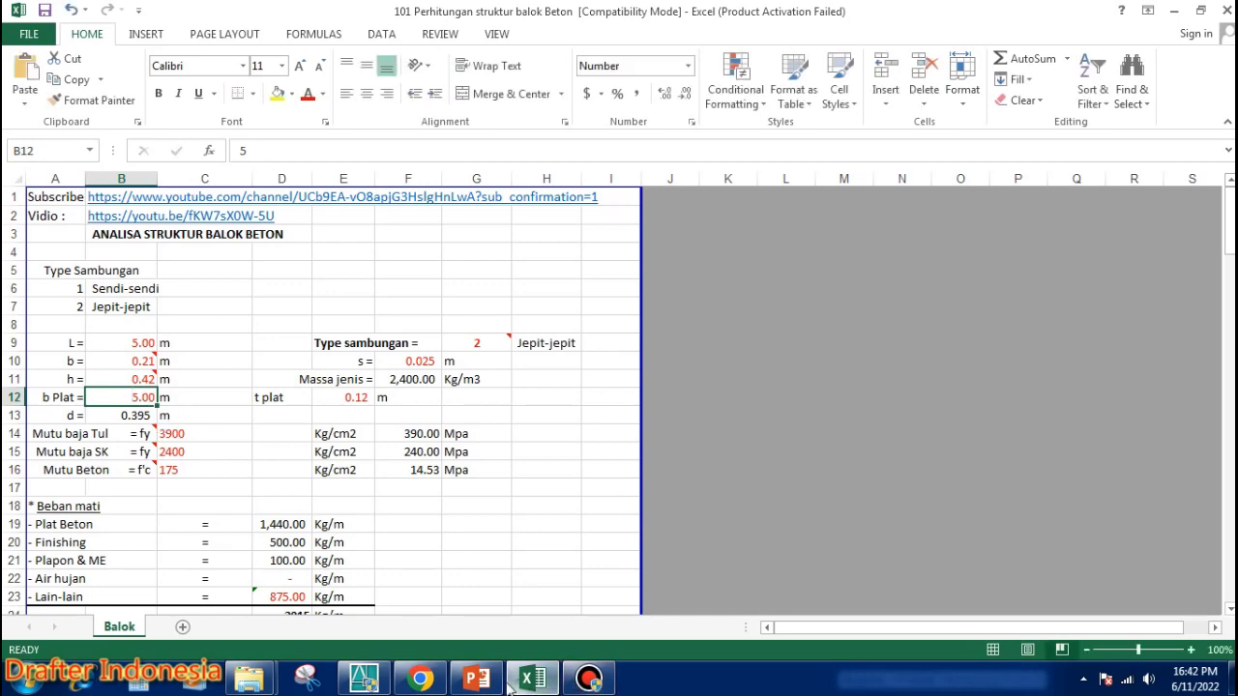
# Switch to the AutoCAD beam grid drawing and trial-select the left bay.
pyautogui.click(363, 678)
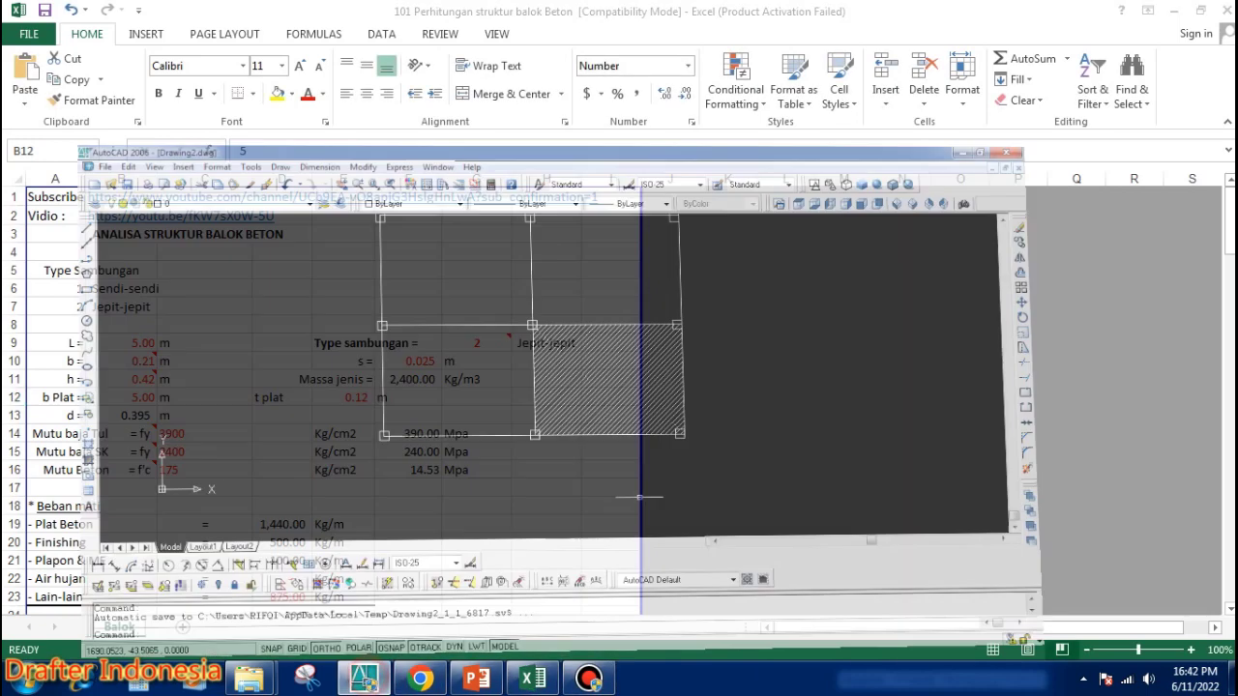
pyautogui.scroll(-2, 735, 406)
pyautogui.scroll(1, 746, 354)
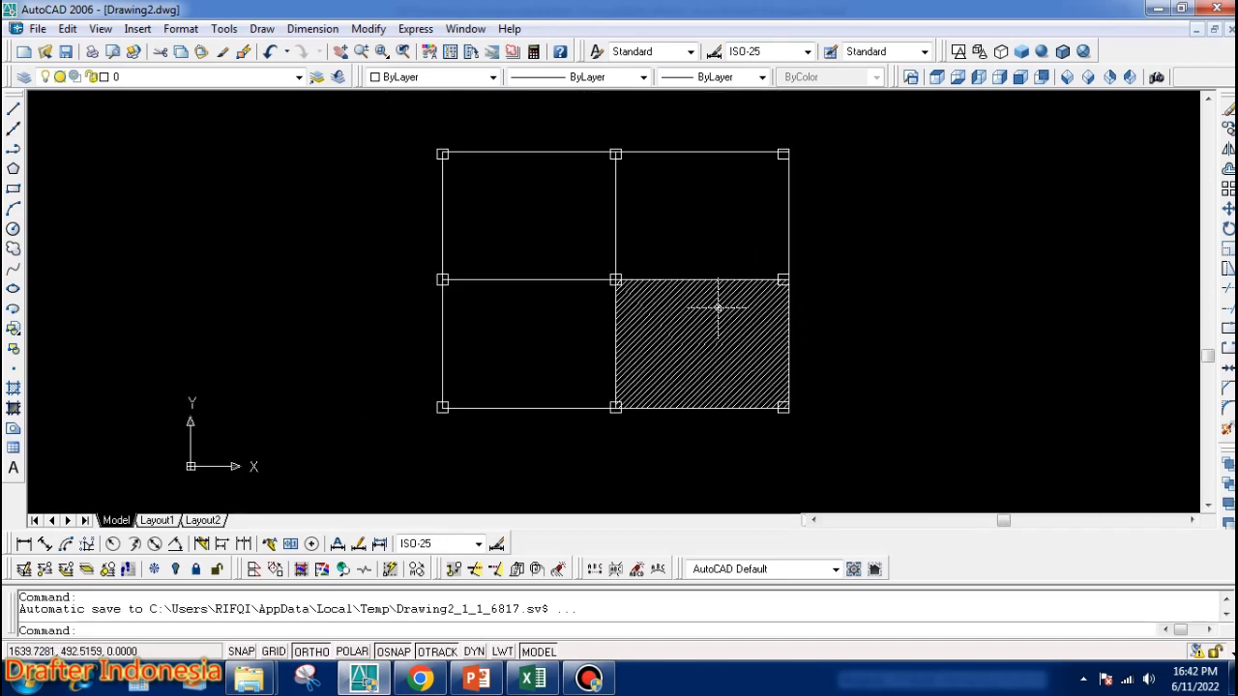
pyautogui.click(580, 283)
pyautogui.click(456, 188)
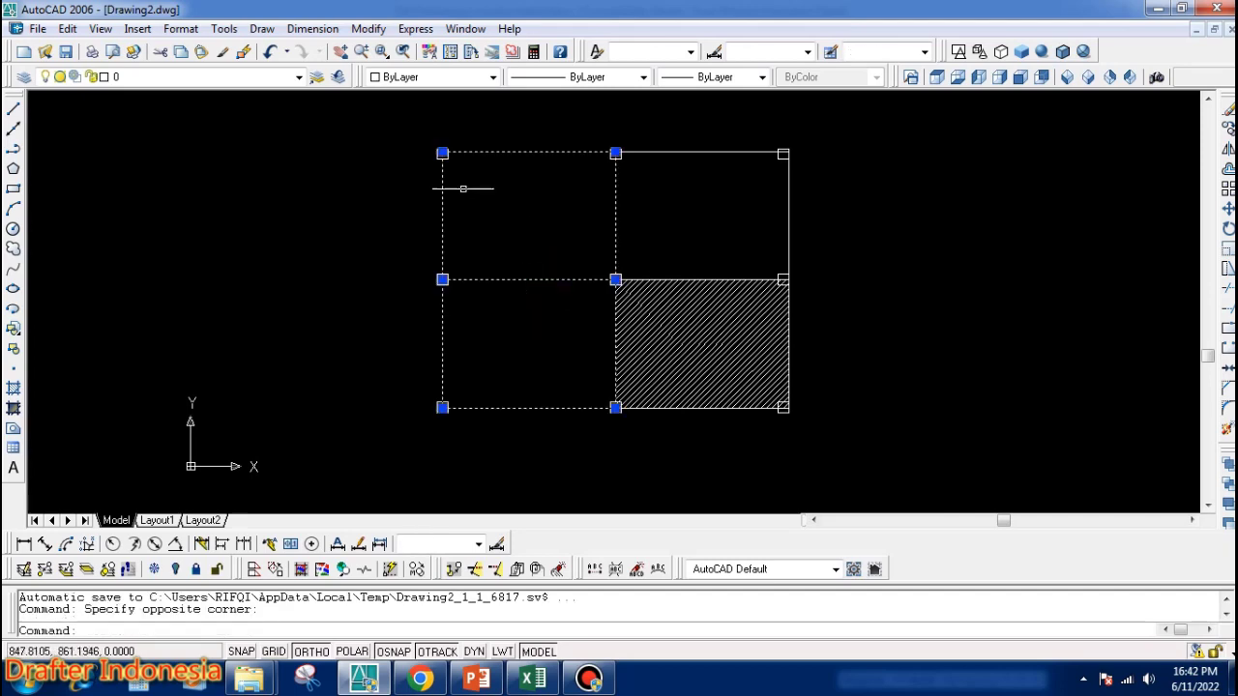
pyautogui.press('Escape')
# Colour the middle horizontal beam line red.
pyautogui.write('s')
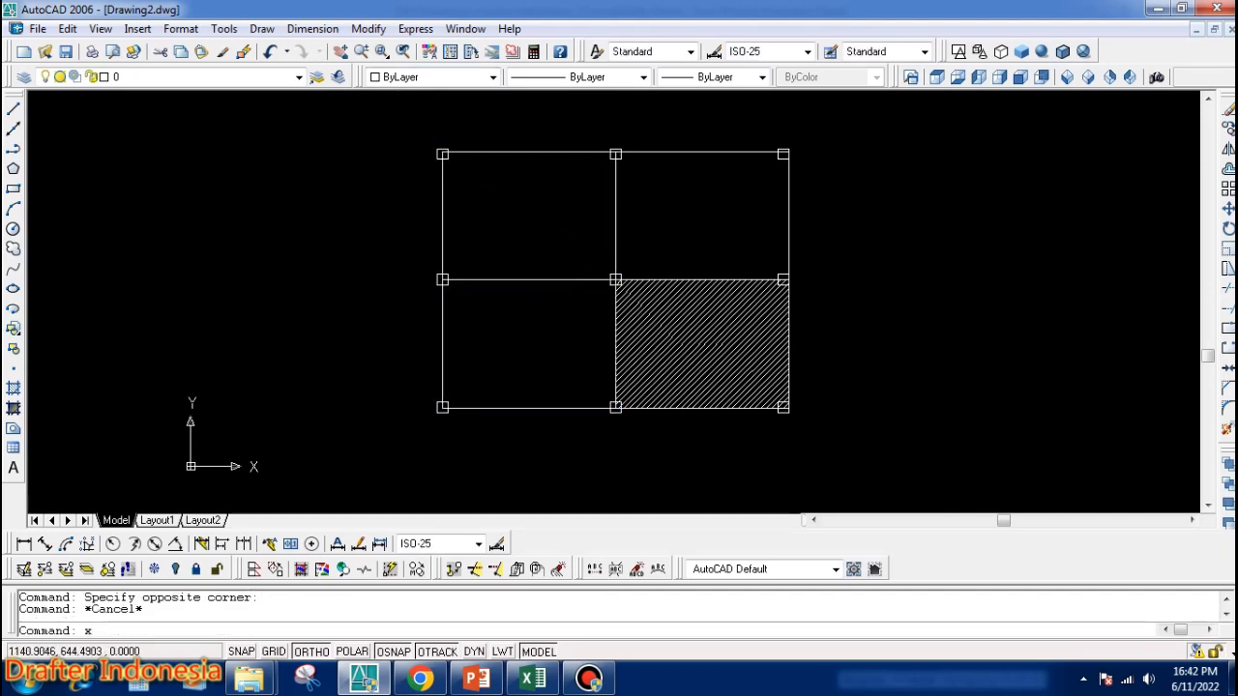
pyautogui.scroll(10, 648, 281)
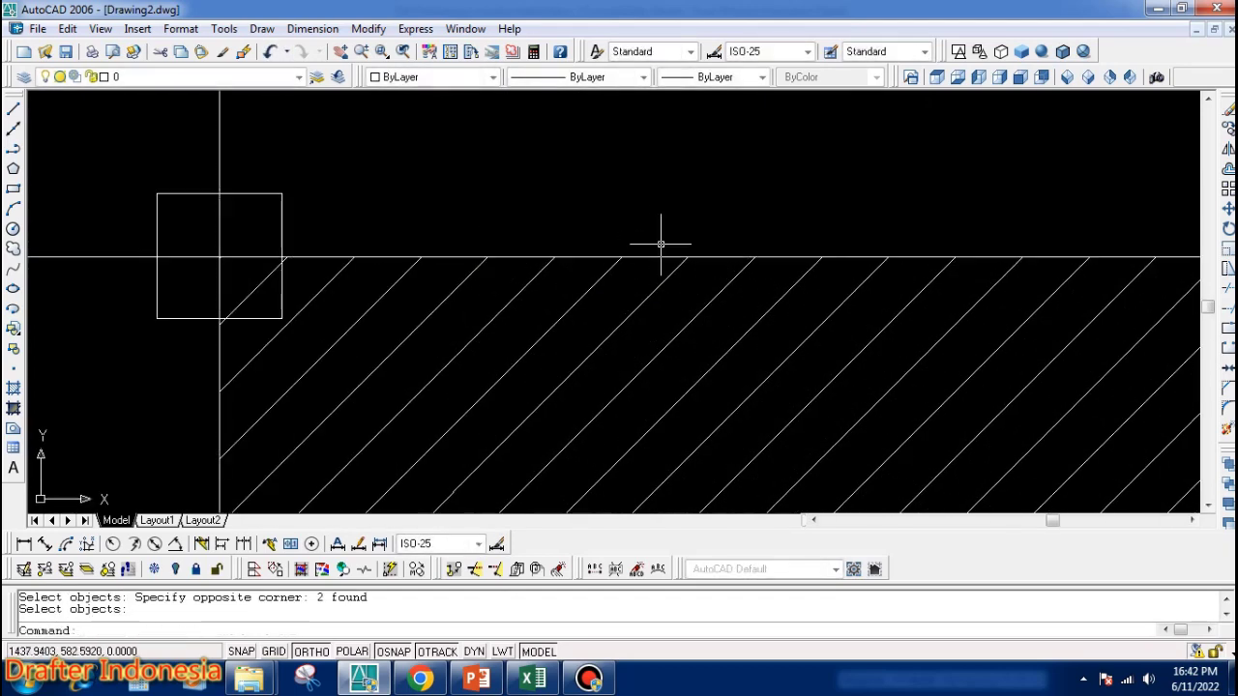
pyautogui.click(326, 242)
pyautogui.click(124, 223)
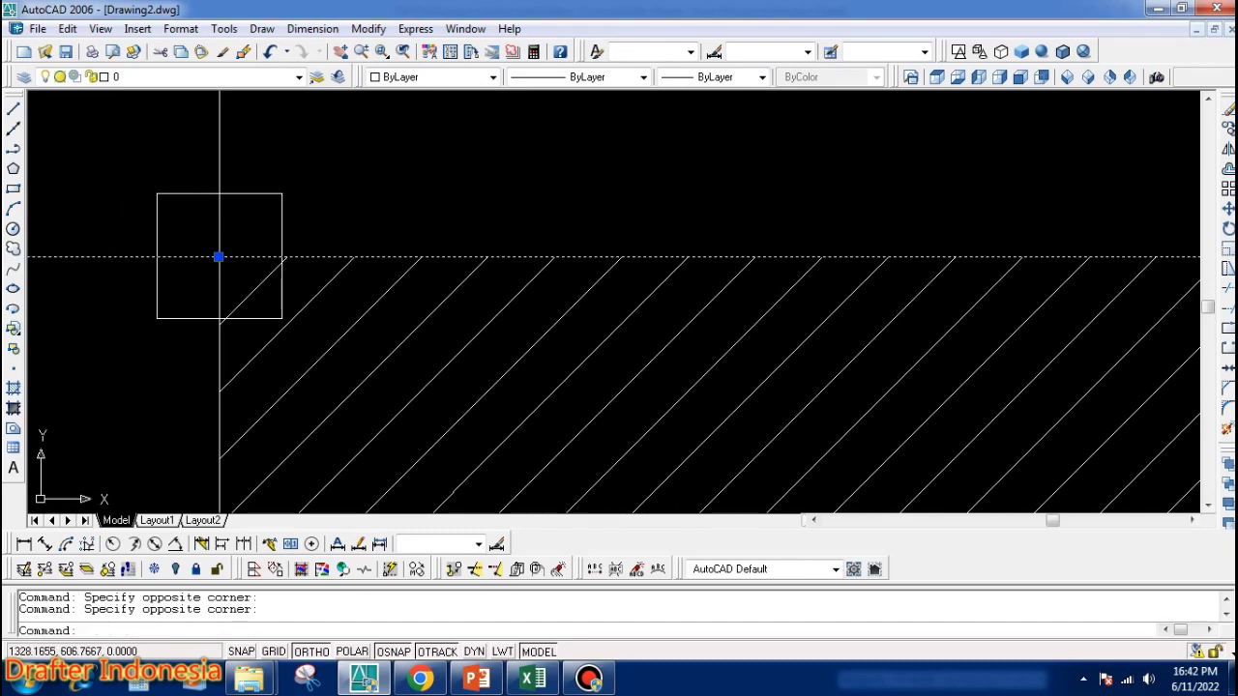
pyautogui.click(435, 77)
pyautogui.click(393, 124)
pyautogui.scroll(-5, 530, 275)
pyautogui.press('Escape')
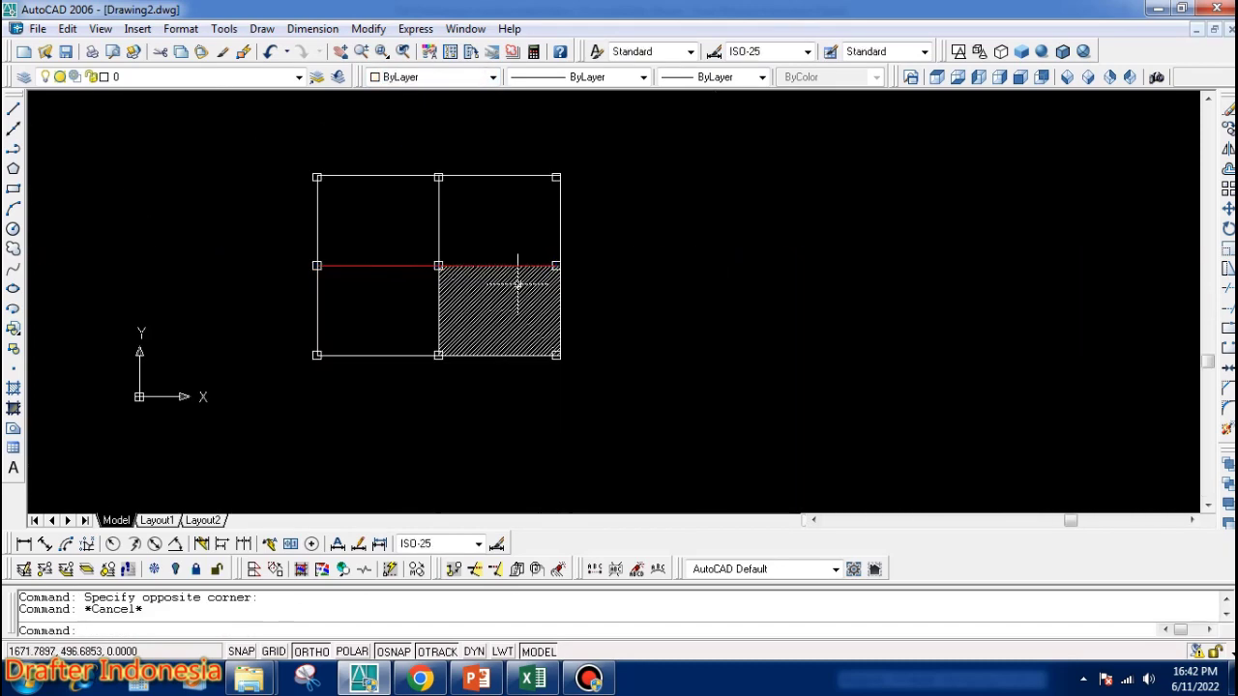
# Copy the right bay with its hatch one bay to the right and delete the extra hatch.
pyautogui.write('co')
pyautogui.press('Return')
pyautogui.click(673, 130)
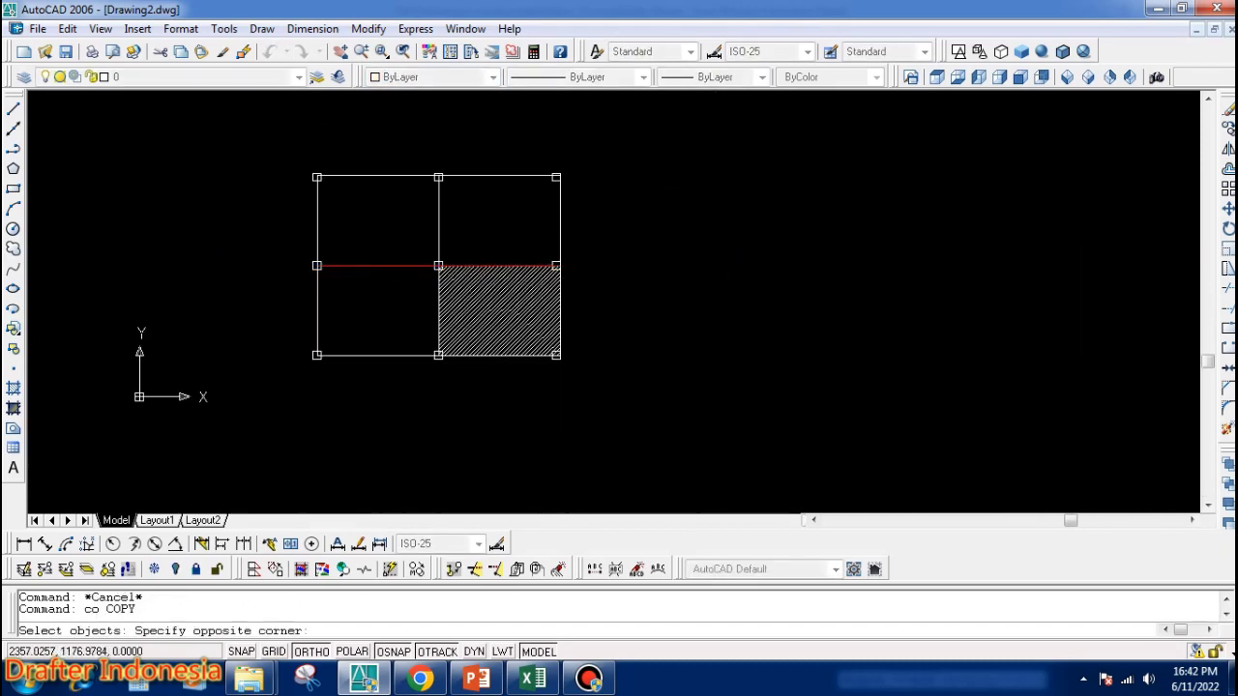
pyautogui.click(513, 392)
pyautogui.scroll(3, 448, 247)
pyautogui.press('Return')
pyautogui.click(431, 208)
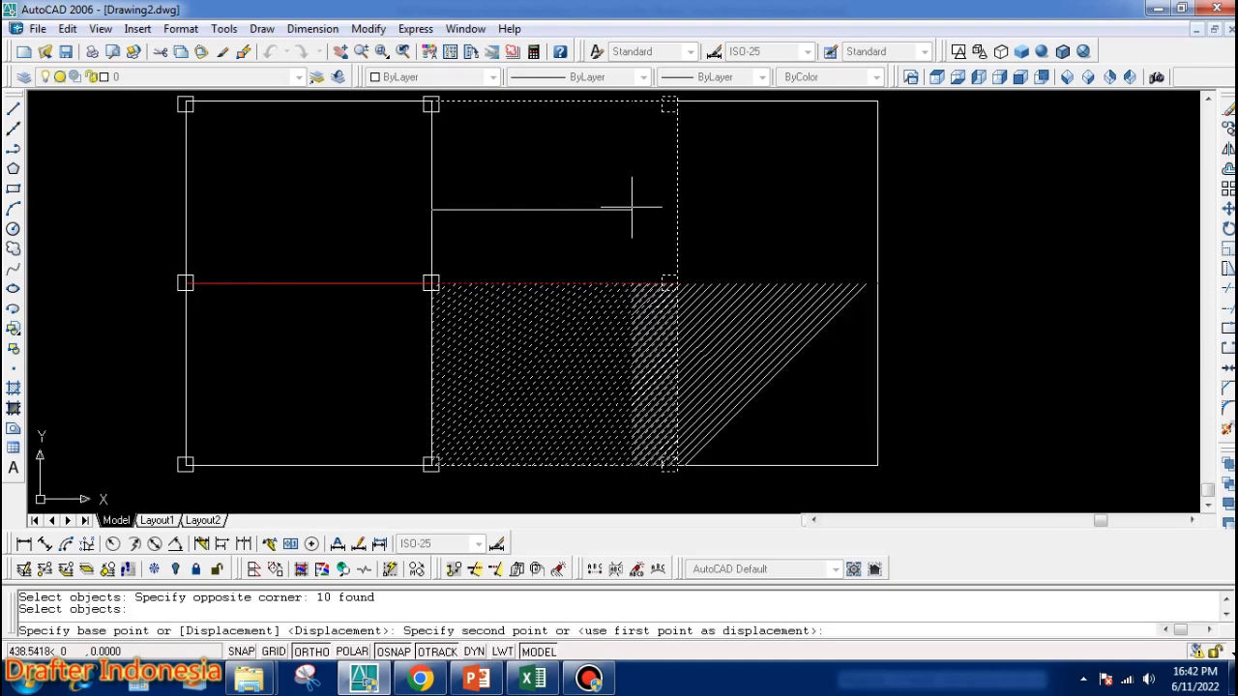
pyautogui.click(677, 207)
pyautogui.press('Return')
pyautogui.click(760, 338)
pyautogui.press('Delete')
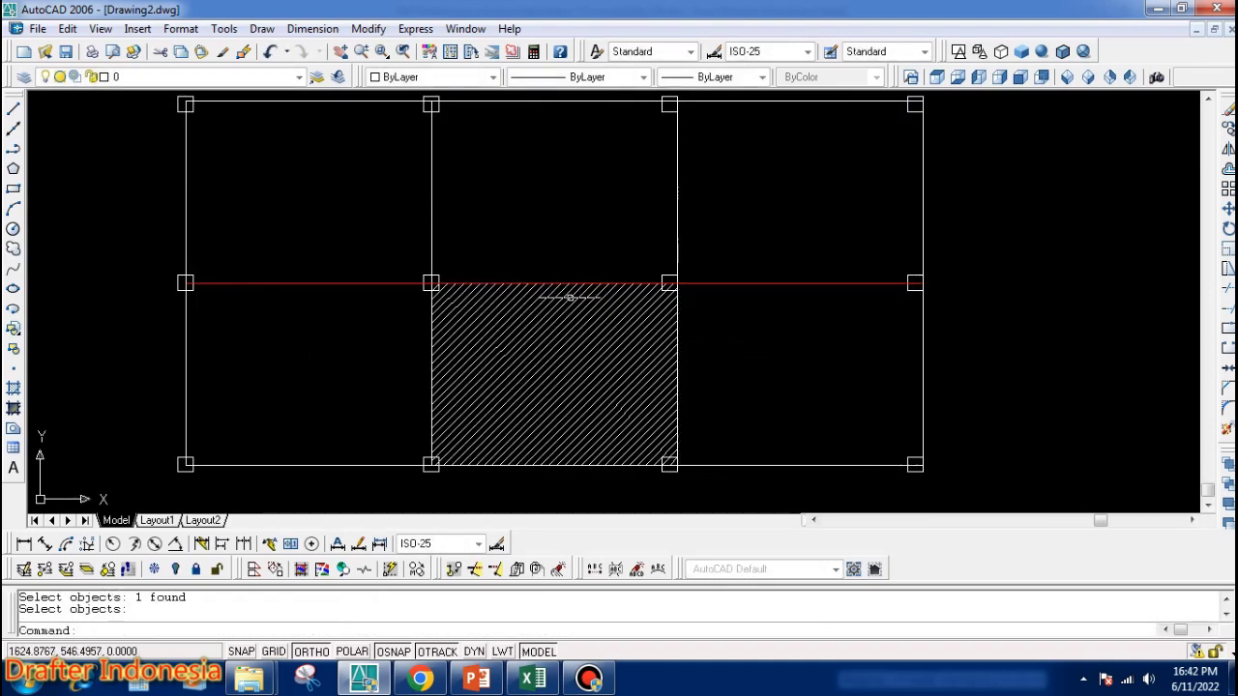
# Colour the beam segment above the hatched panel blue.
pyautogui.scroll(-3, 786, 188)
pyautogui.press('z')
pyautogui.press('Return')
pyautogui.click(786, 188)
pyautogui.click(359, 394)
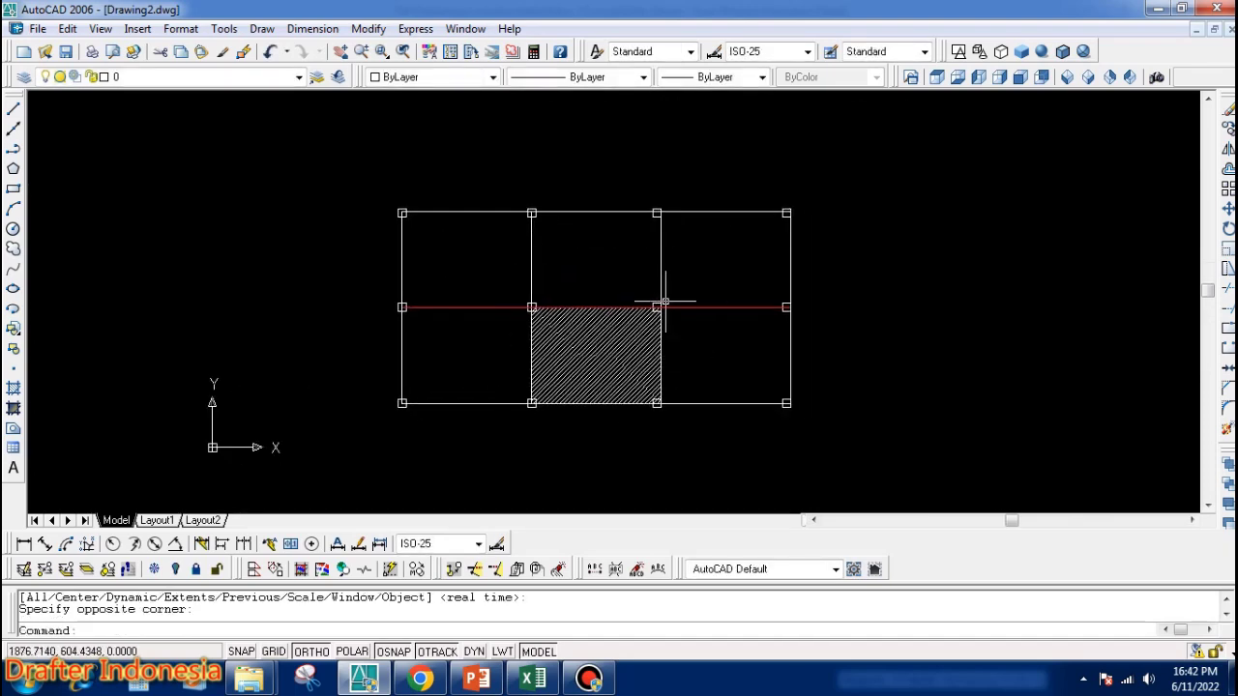
pyautogui.click(563, 306)
pyautogui.scroll(5, 566, 290)
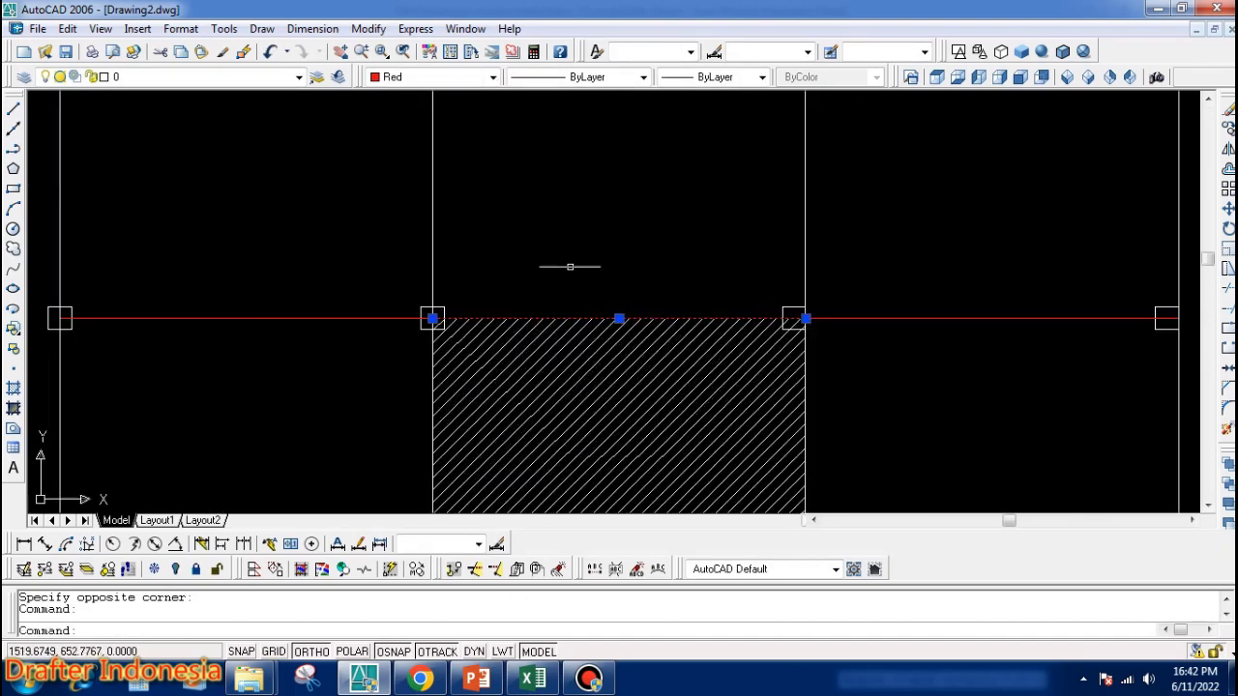
pyautogui.click(406, 85)
pyautogui.click(410, 167)
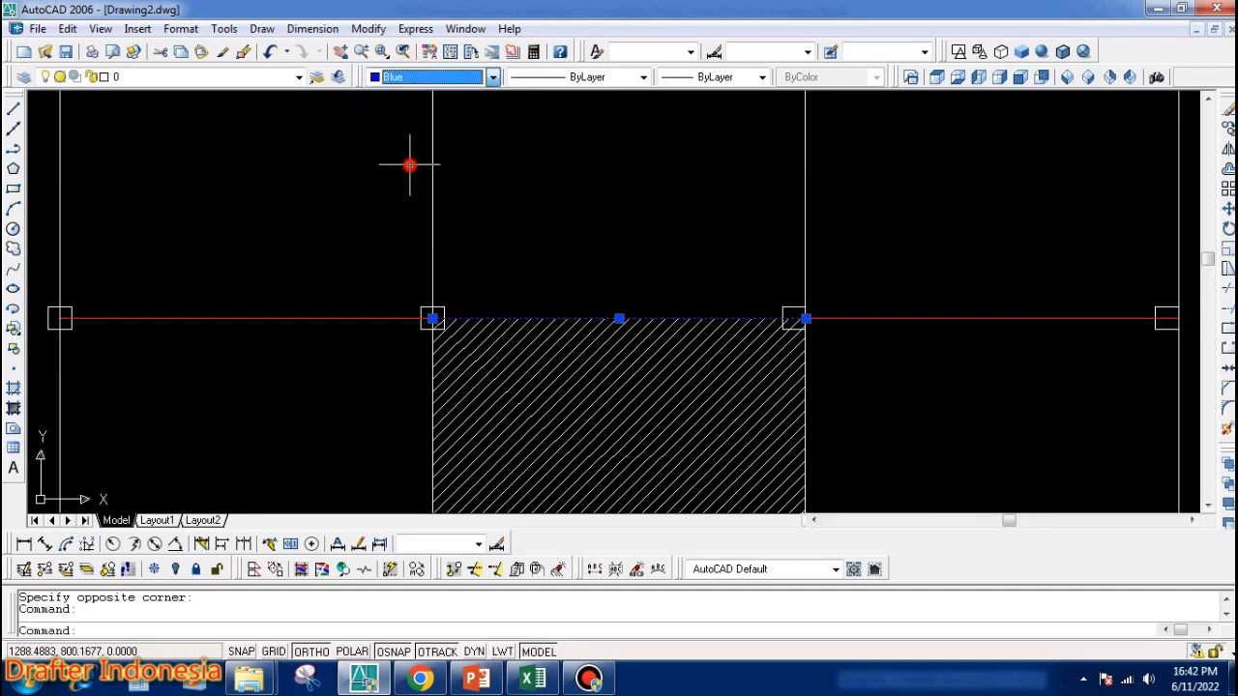
pyautogui.press('Escape')
pyautogui.scroll(-4, 510, 213)
pyautogui.scroll(2, 558, 243)
pyautogui.scroll(-2, 557, 250)
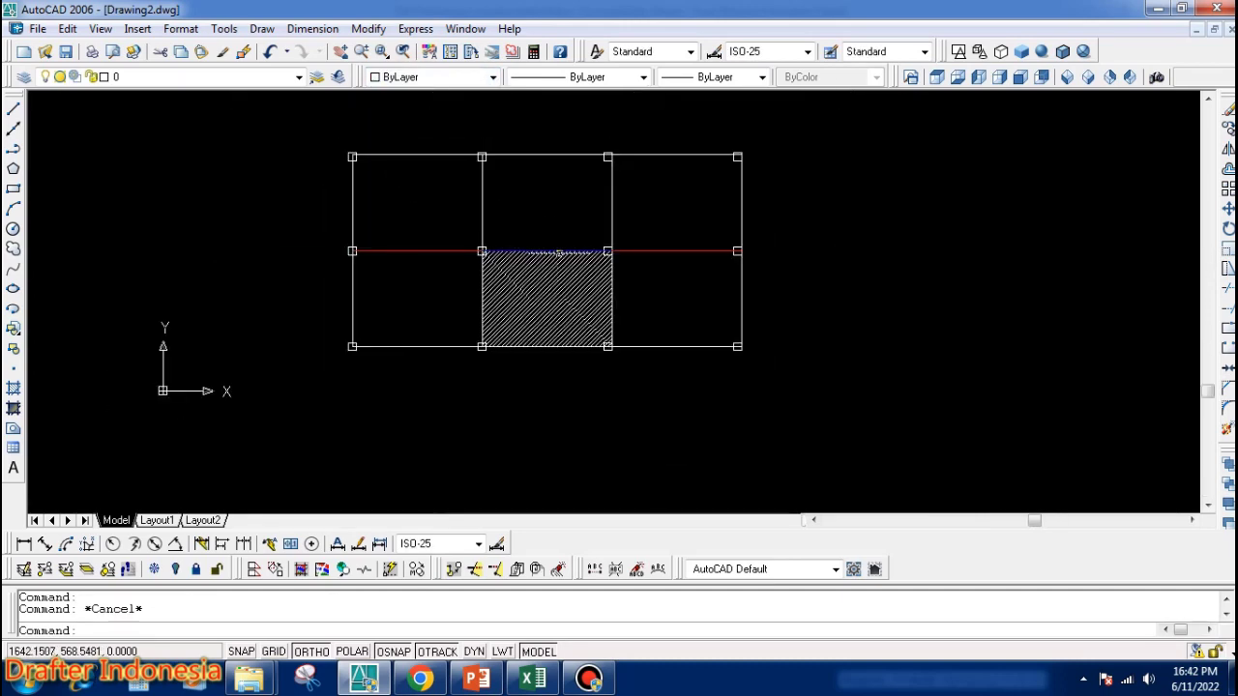
pyautogui.scroll(2, 571, 242)
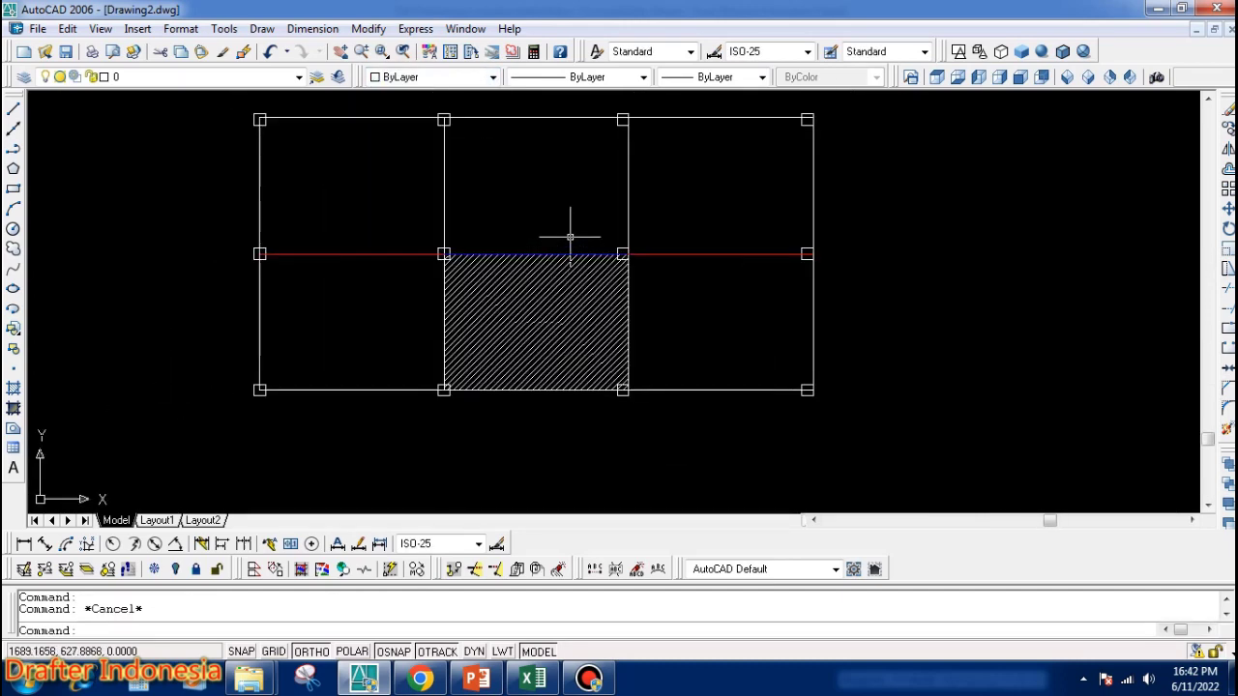
# Draw construction lines: a vertical through the right bay, two horizontals, and a connecting vertical.
pyautogui.write('l')
pyautogui.press('Return')
pyautogui.click(736, 118)
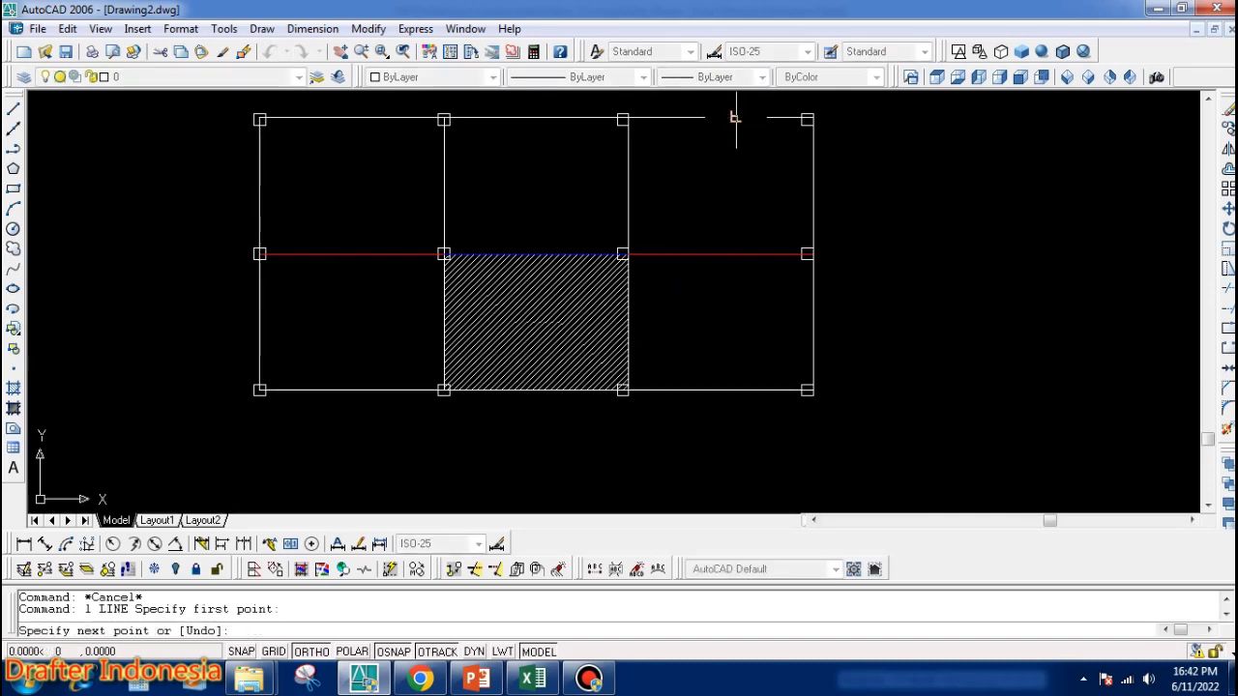
pyautogui.click(735, 253)
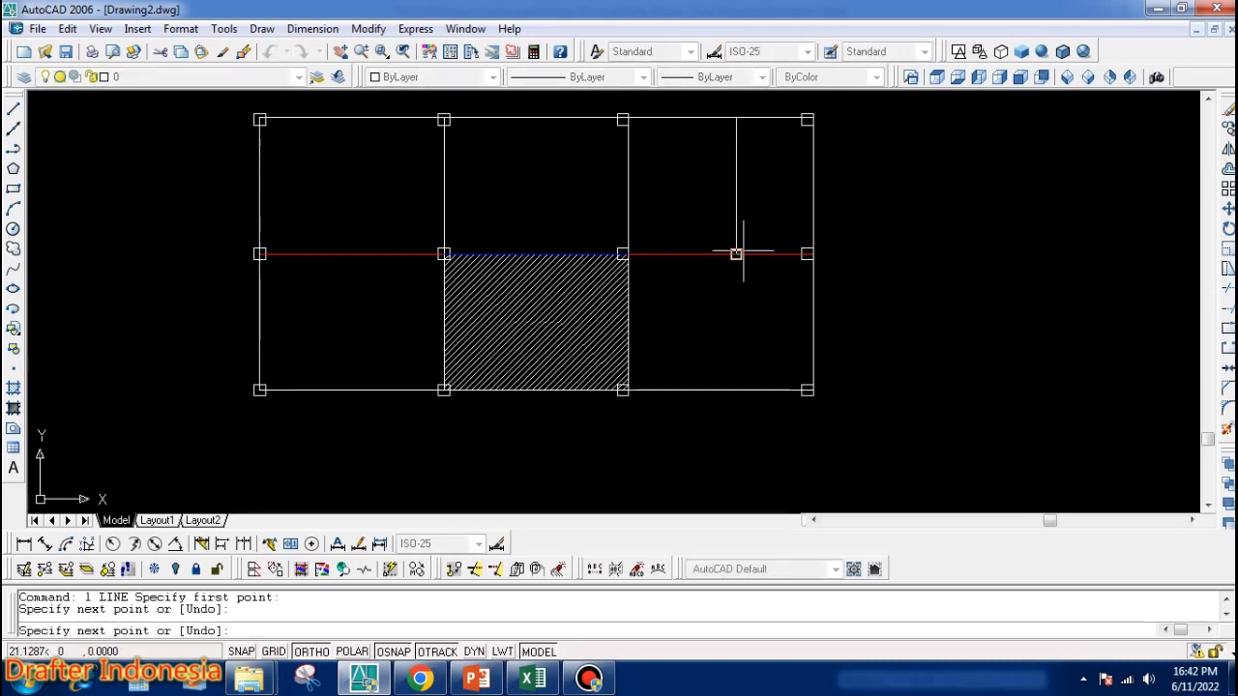
pyautogui.click(736, 389)
pyautogui.press('Return')
pyautogui.press('Return')
pyautogui.click(735, 322)
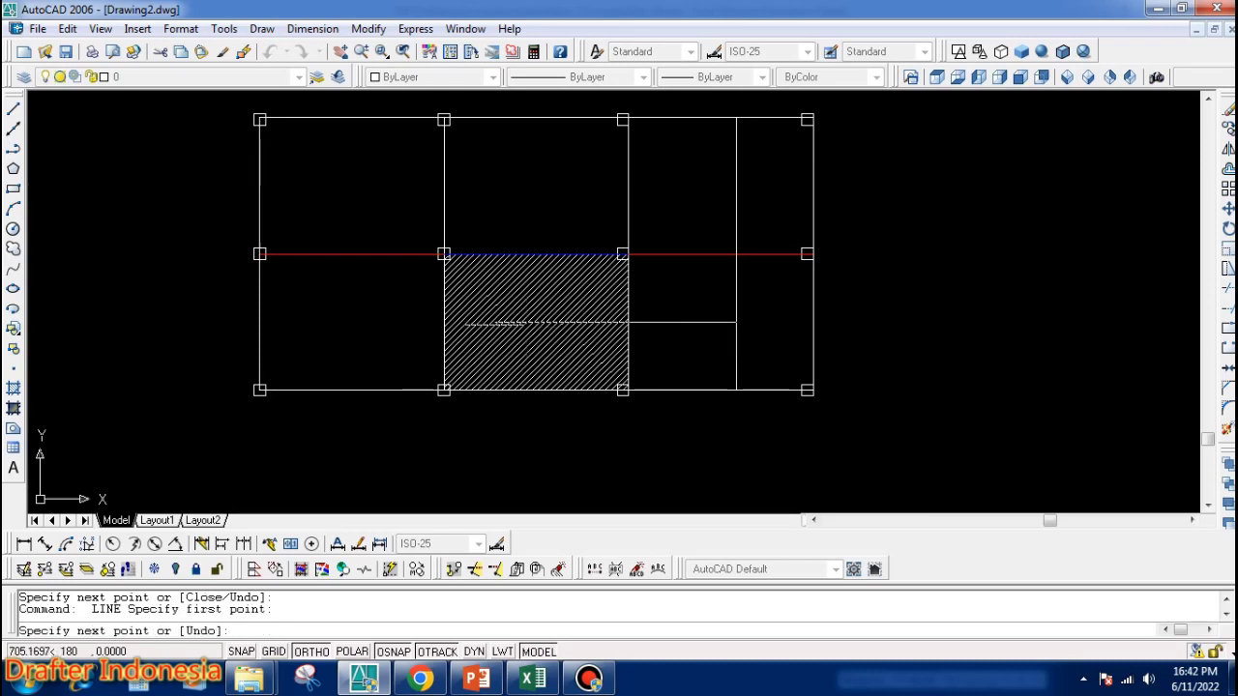
pyautogui.click(392, 322)
pyautogui.press('Return')
pyautogui.press('Return')
pyautogui.click(736, 184)
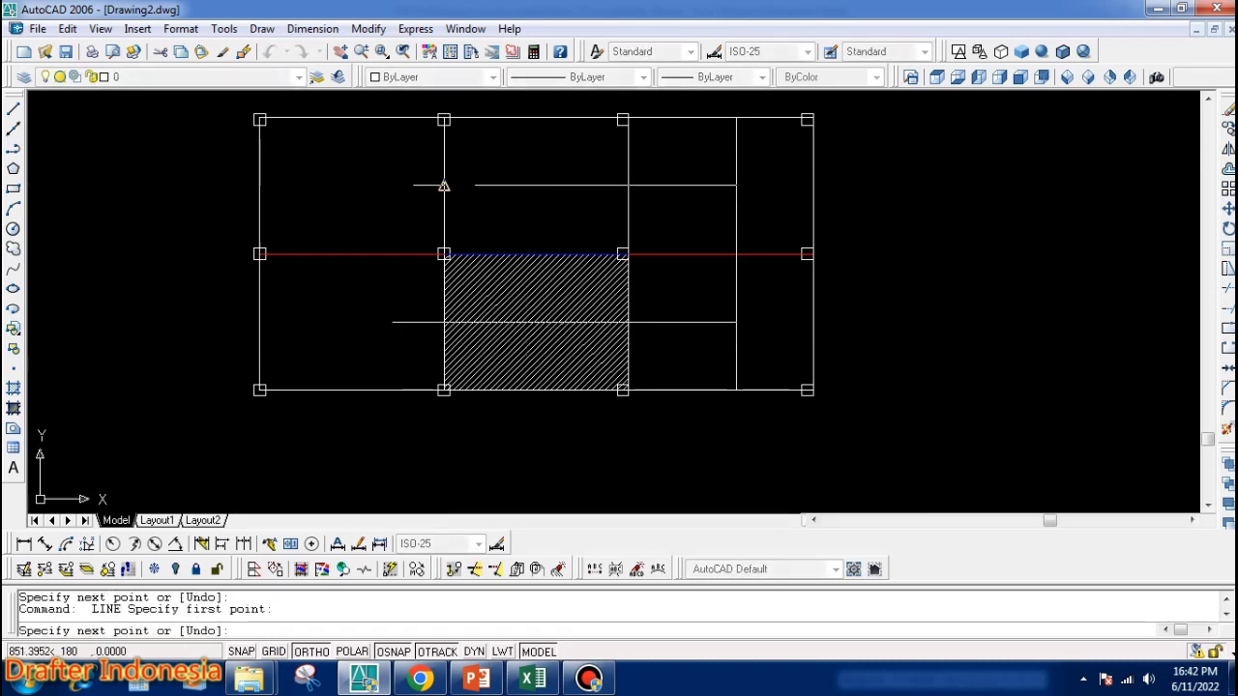
pyautogui.click(396, 183)
pyautogui.press('Return')
pyautogui.press('Return')
pyautogui.click(543, 184)
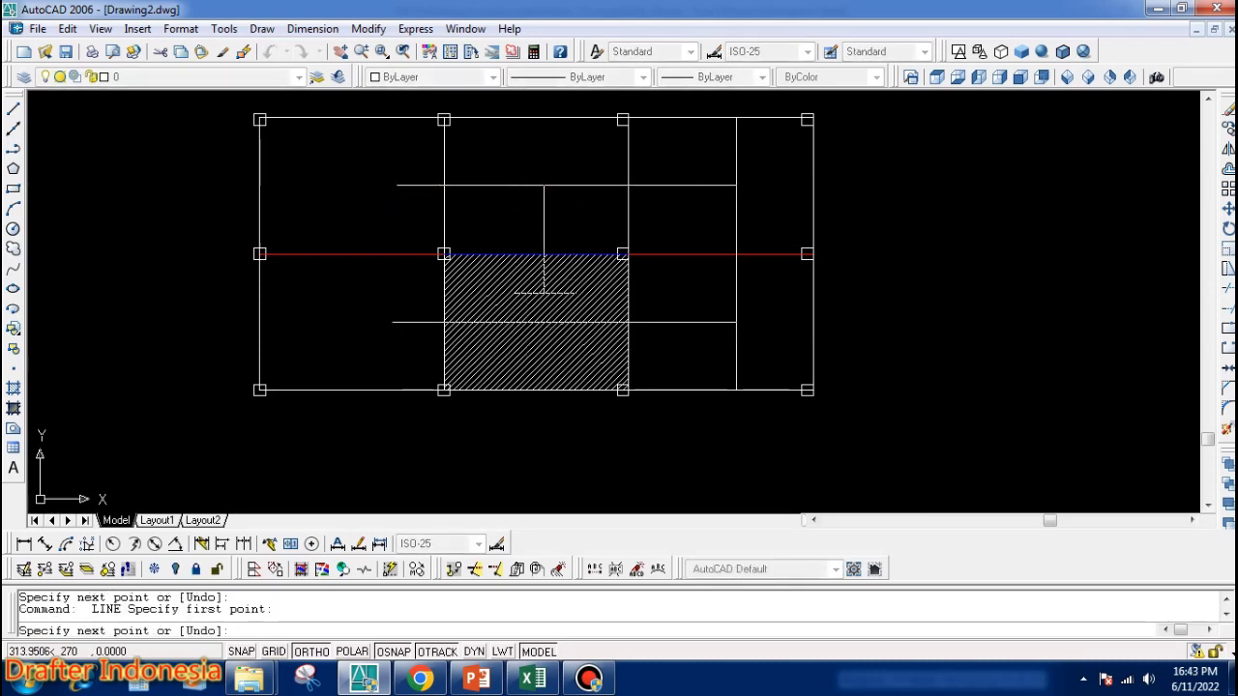
pyautogui.click(543, 322)
pyautogui.press('Escape')
# Add a trial 398.59 linear dimension across the beam's height, then erase it.
pyautogui.click(566, 218)
pyautogui.click(527, 220)
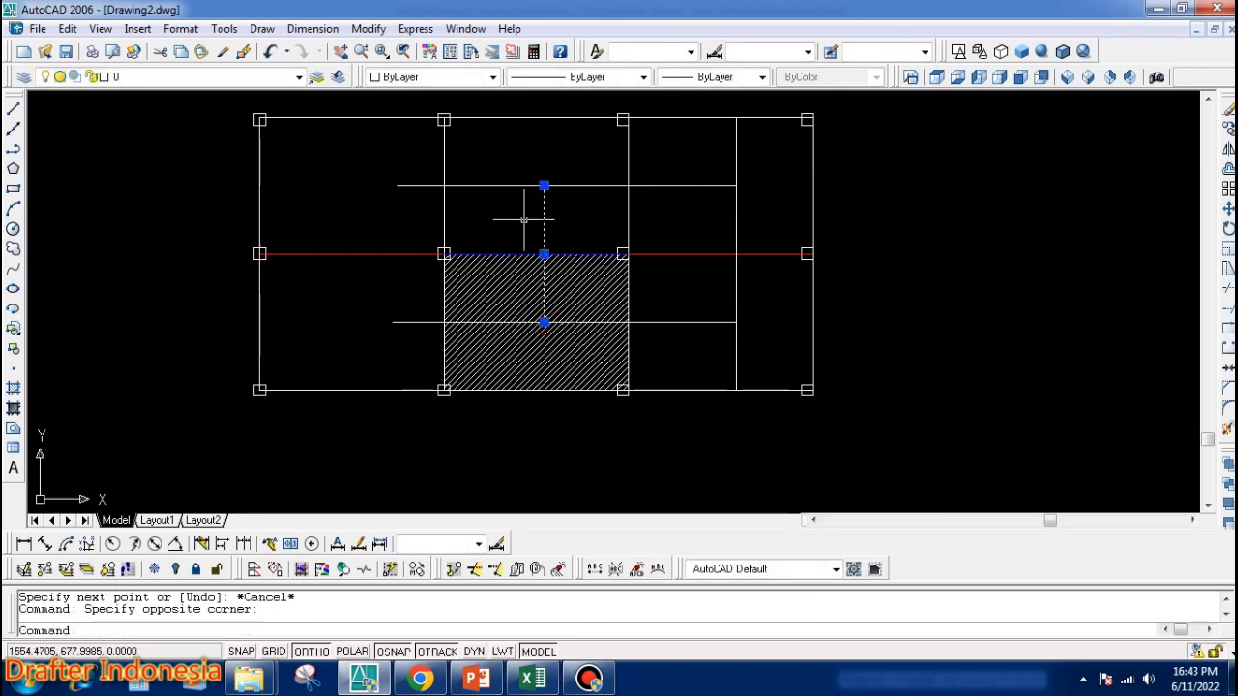
pyautogui.press('Escape')
pyautogui.write('li')
pyautogui.press('Return')
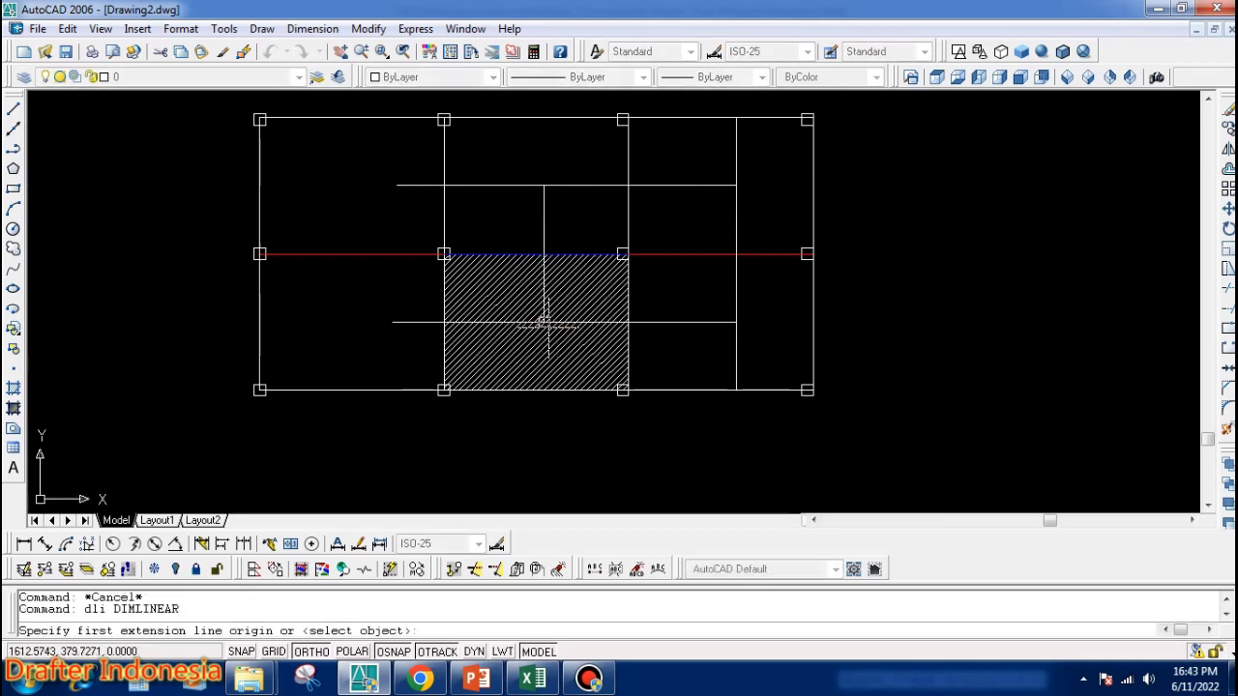
pyautogui.click(543, 322)
pyautogui.click(543, 184)
pyautogui.click(581, 215)
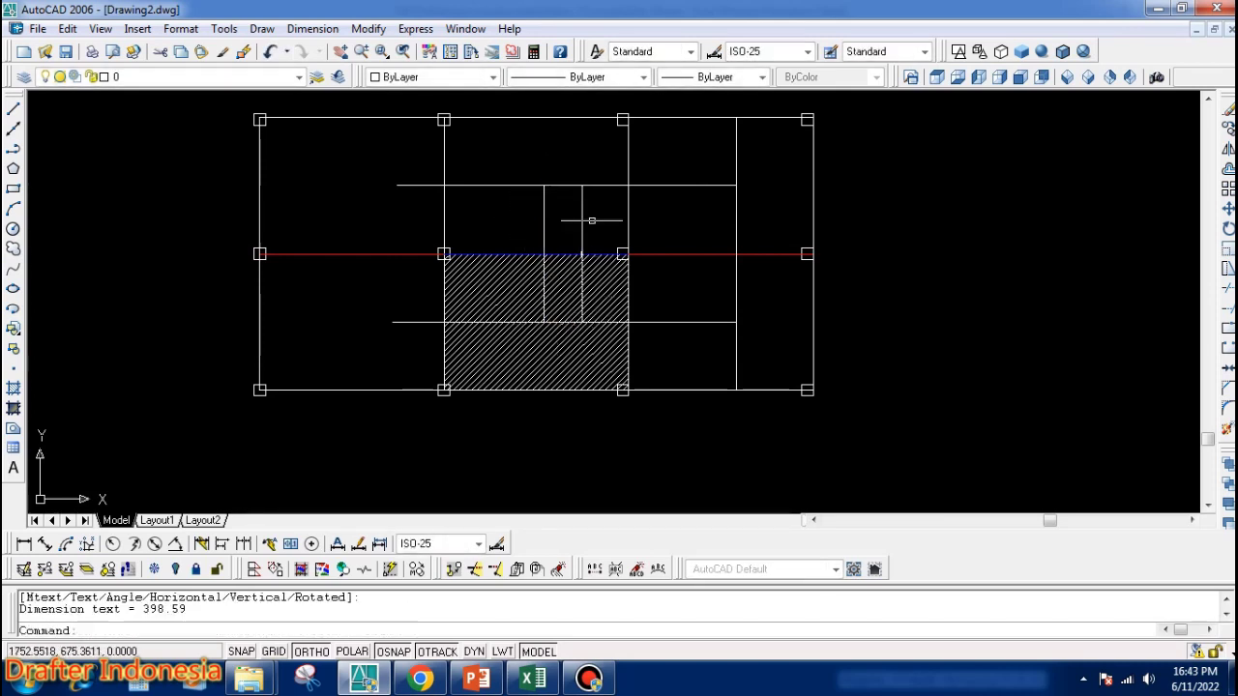
pyautogui.click(618, 189)
pyautogui.click(576, 266)
pyautogui.scroll(5, 576, 266)
pyautogui.write('e')
pyautogui.press('Return')
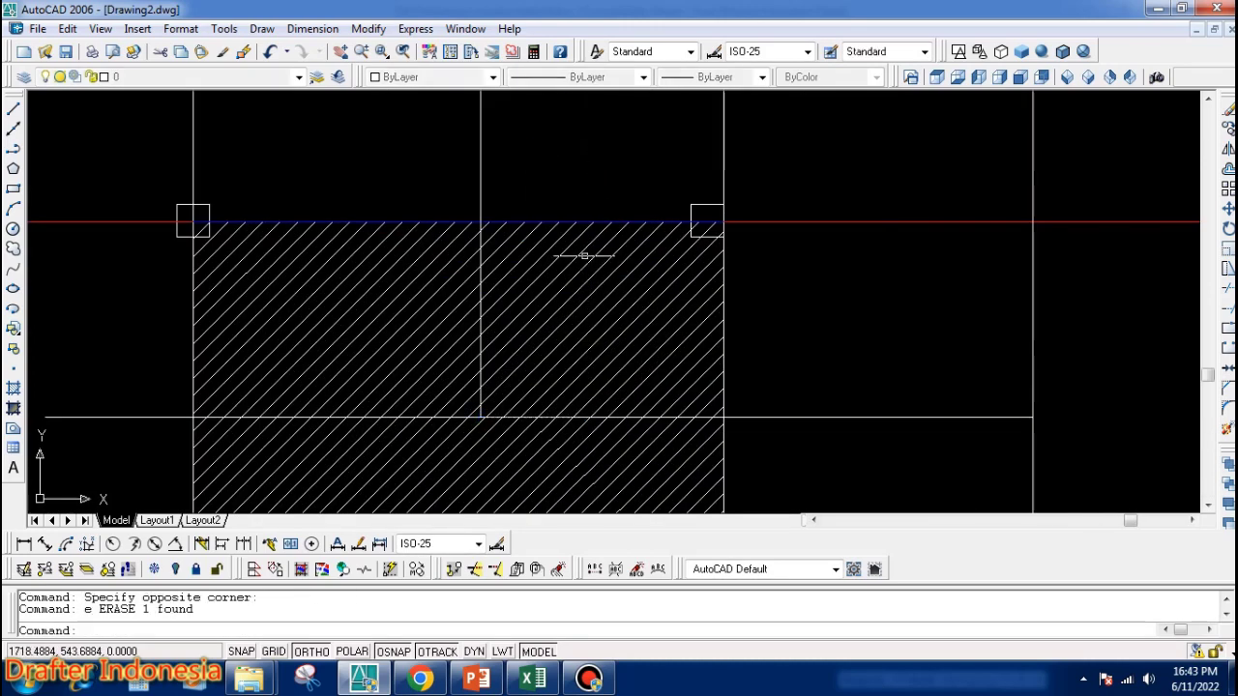
# Erase the leftover construction lines around the hatched beam section.
pyautogui.scroll(-4, 580, 254)
pyautogui.click(584, 211)
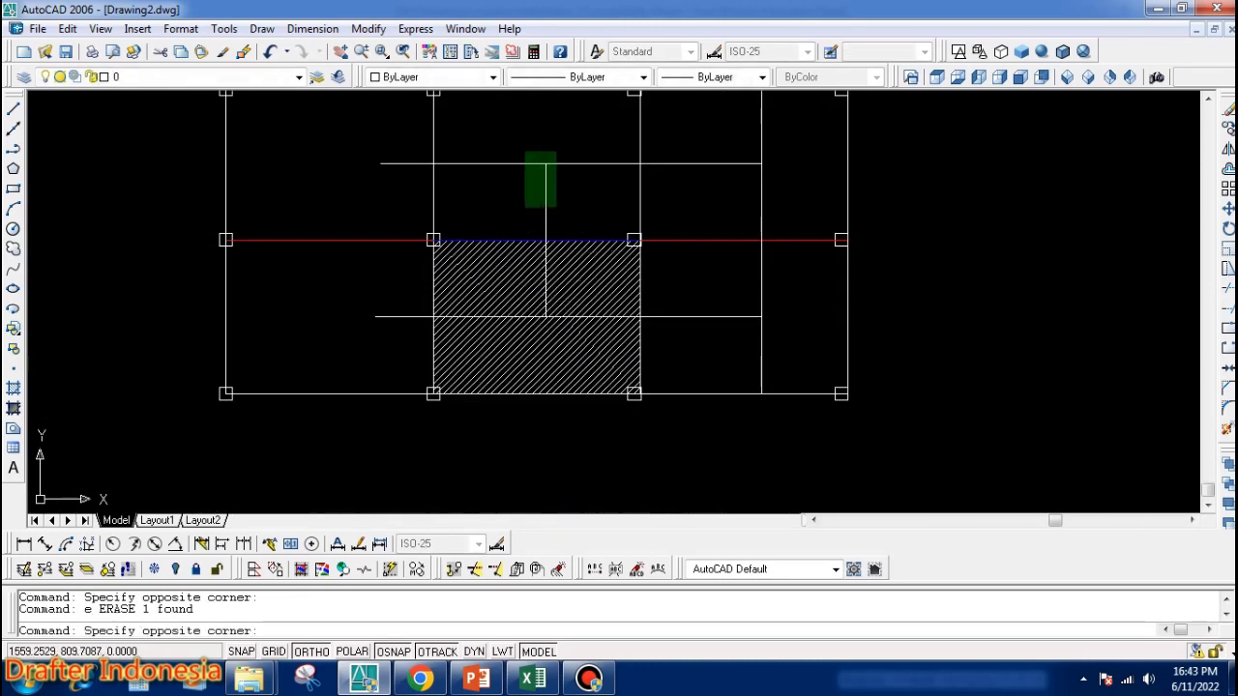
pyautogui.click(523, 153)
pyautogui.press('Escape')
pyautogui.moveTo(677, 305); pyautogui.dragTo(590, 329)
pyautogui.write('e')
pyautogui.press('Return')
pyautogui.press('Return')
pyautogui.click(567, 138)
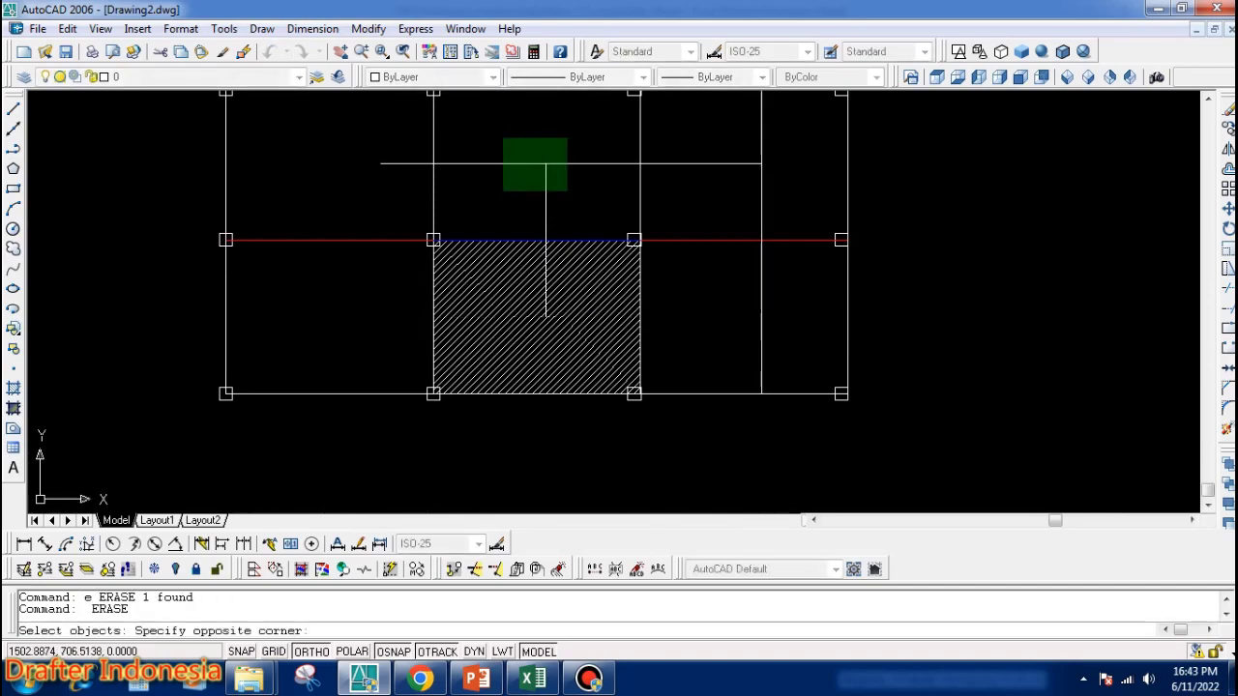
pyautogui.click(502, 193)
pyautogui.press('Return')
# Back in the Excel workbook, change slab width b Plat in B12 from 5 to 4 m.
pyautogui.click(532, 678)
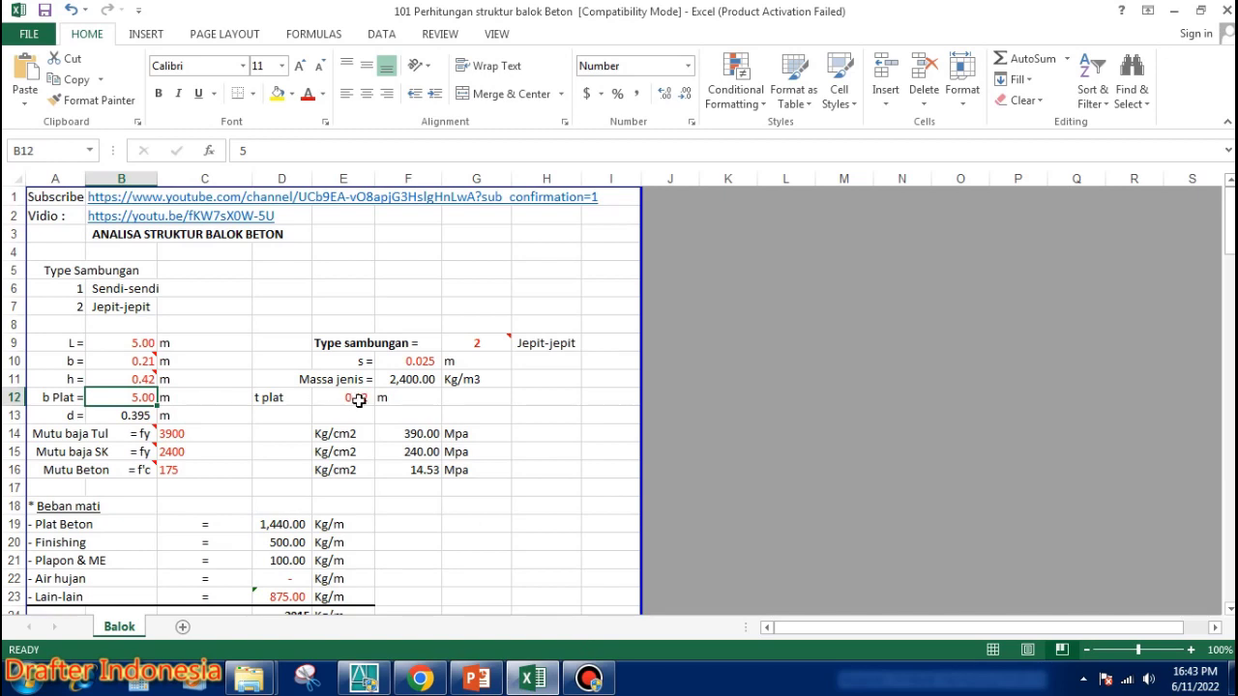
pyautogui.write('5')
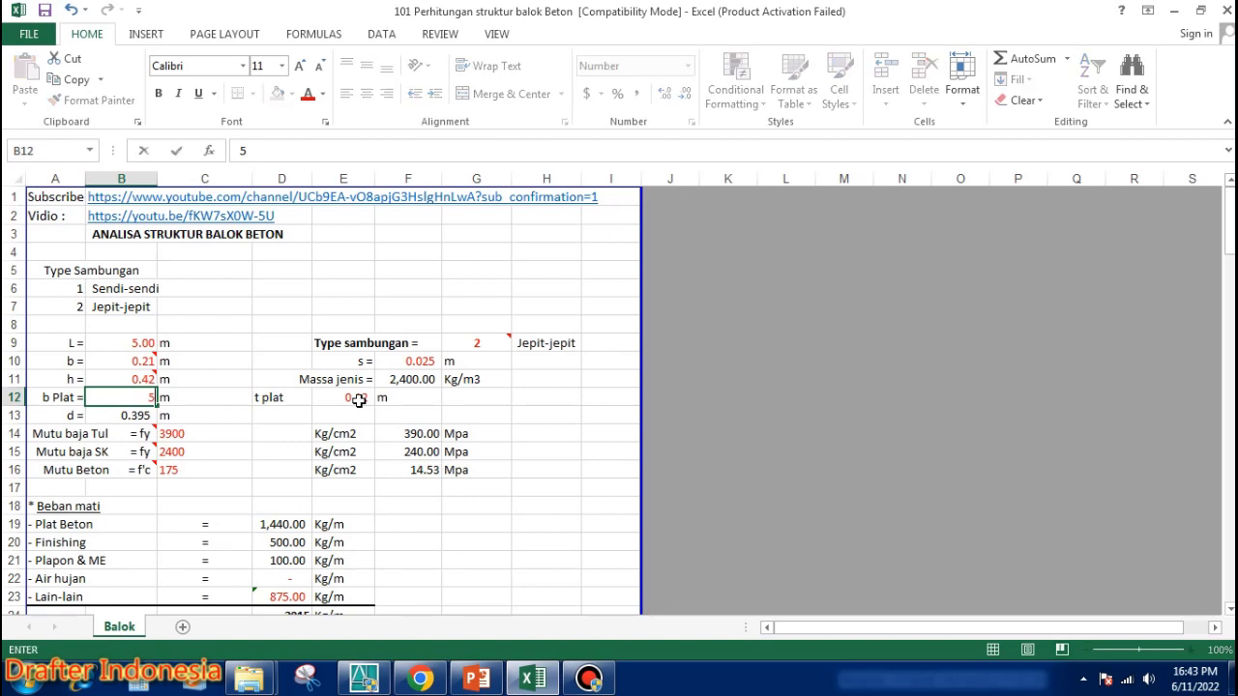
pyautogui.press('Return')
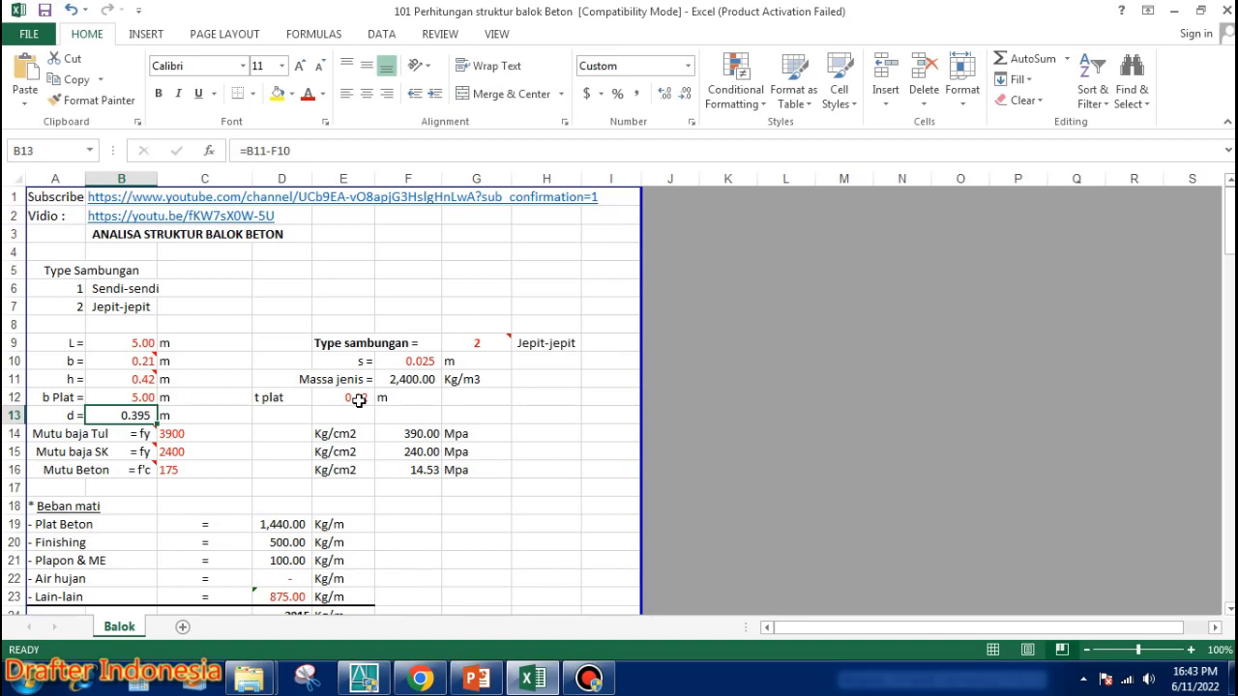
pyautogui.click(124, 398)
pyautogui.write('4')
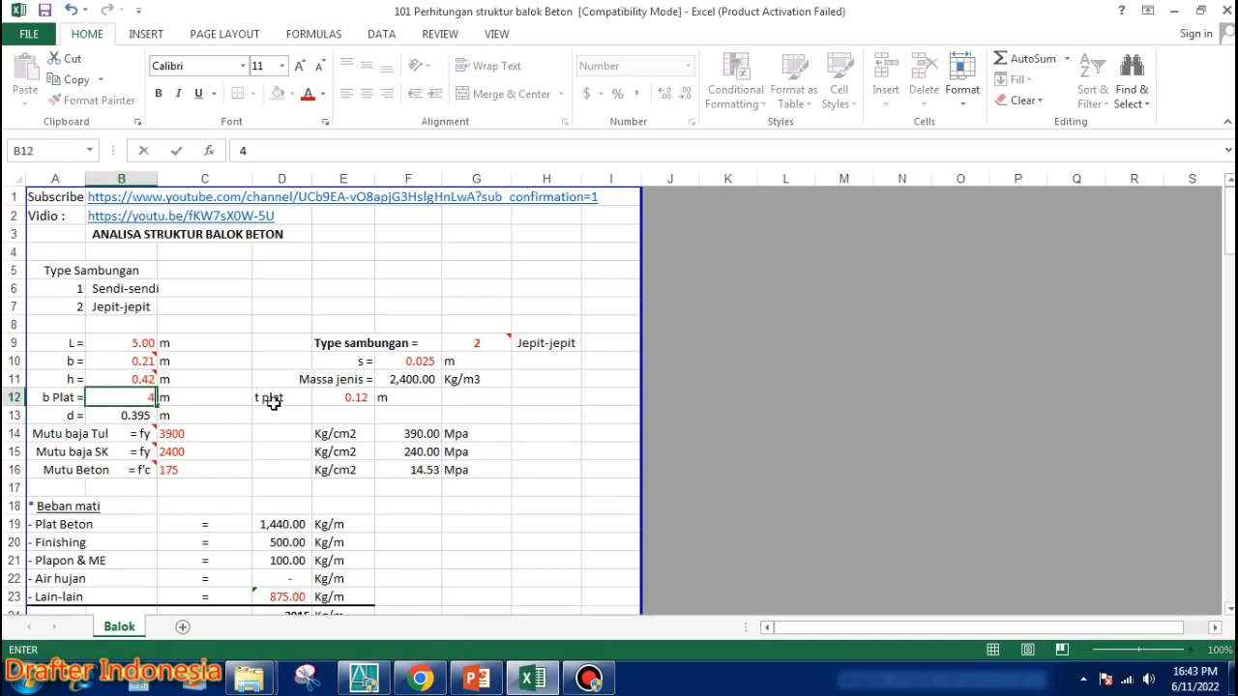
pyautogui.press('Return')
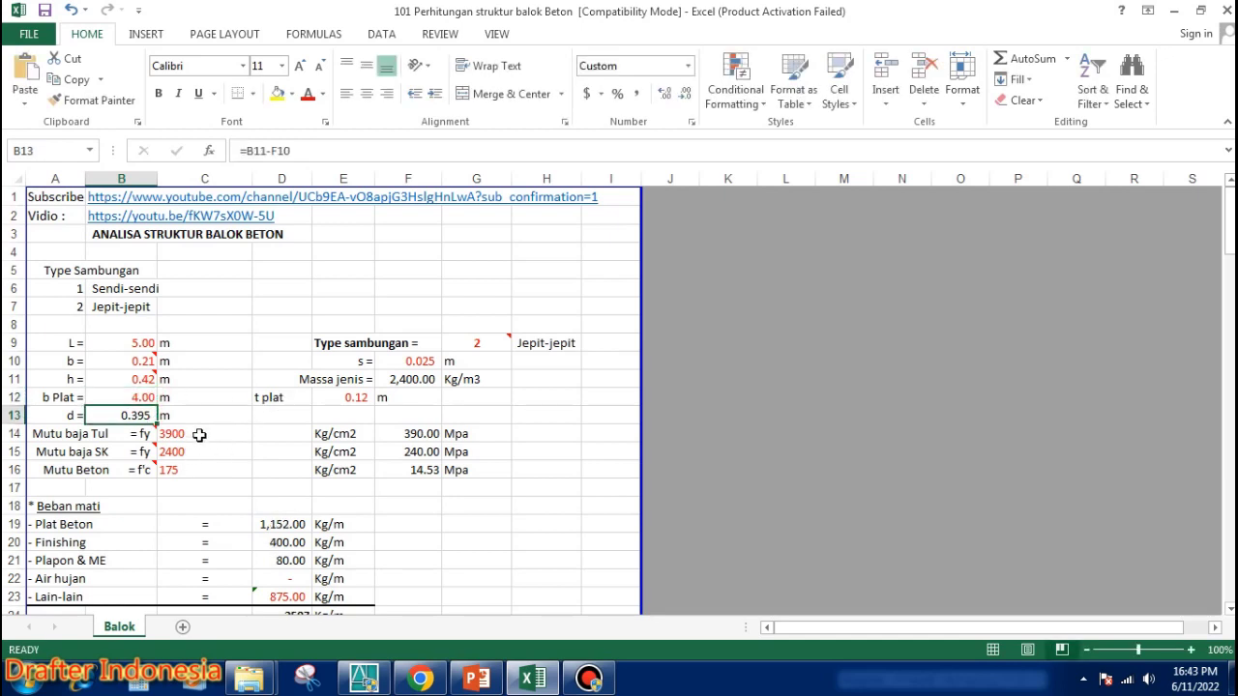
pyautogui.click(359, 397)
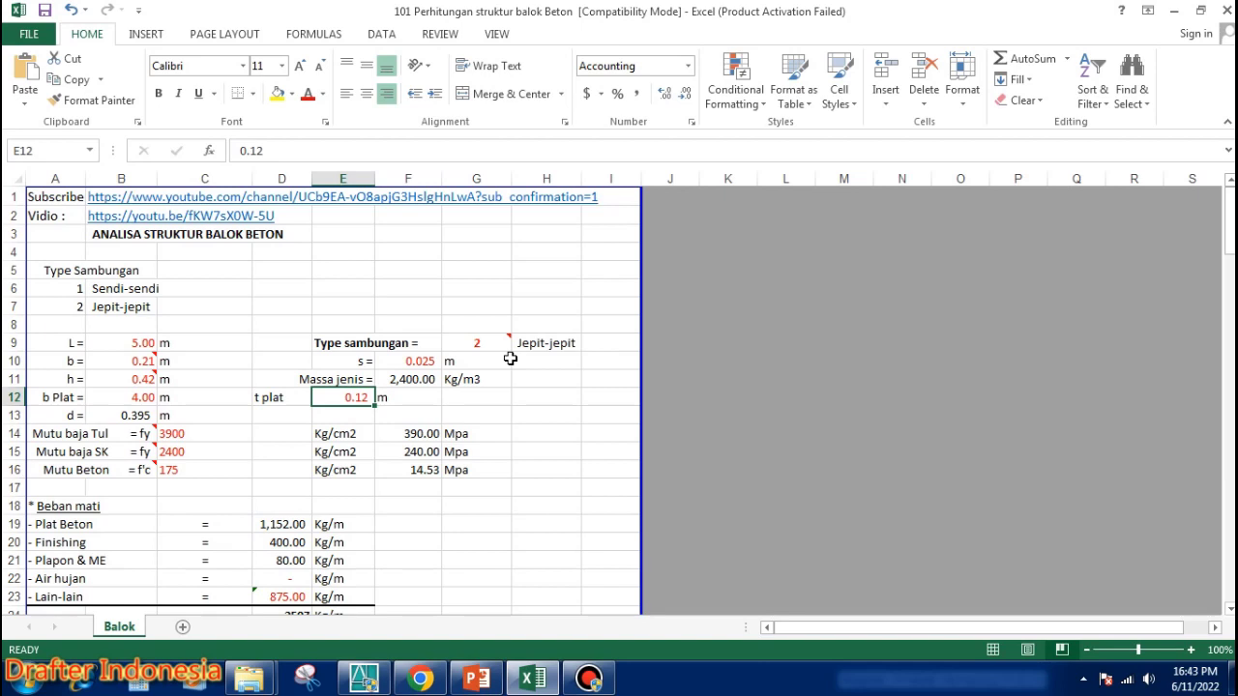
pyautogui.write('0.2')
pyautogui.press('Return')
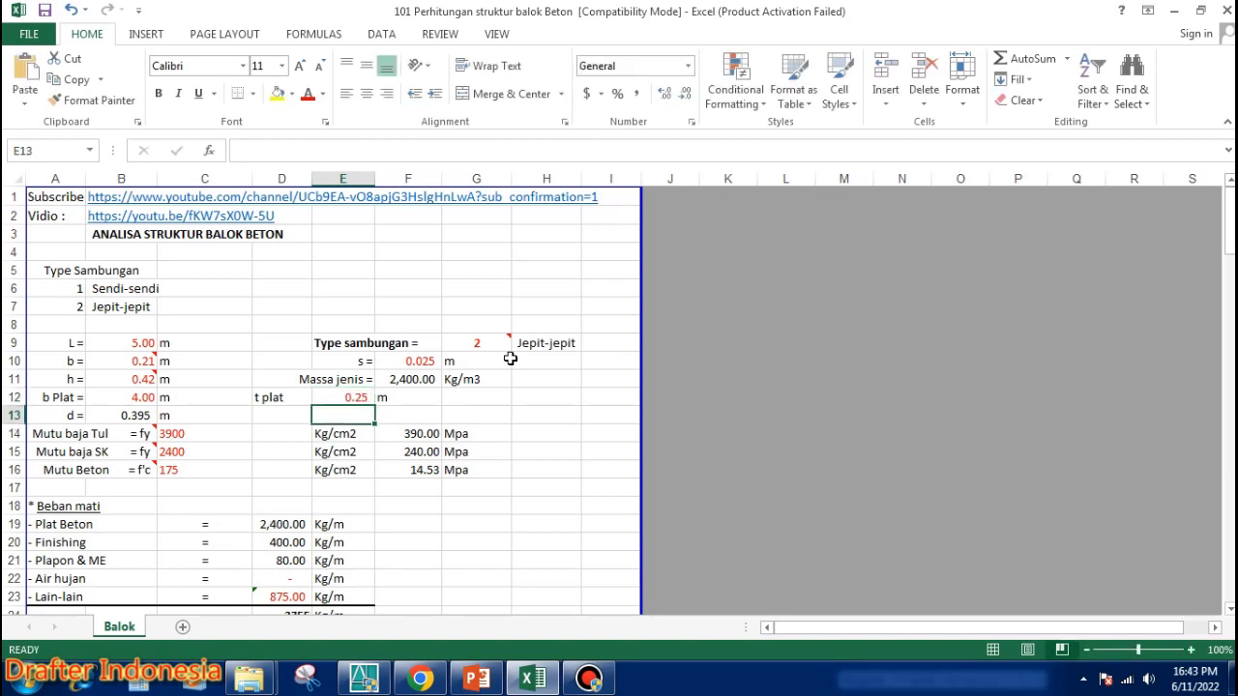
pyautogui.press('Up')
pyautogui.write('0.')
pyautogui.press('Return')
pyautogui.doubleClick(153, 417)
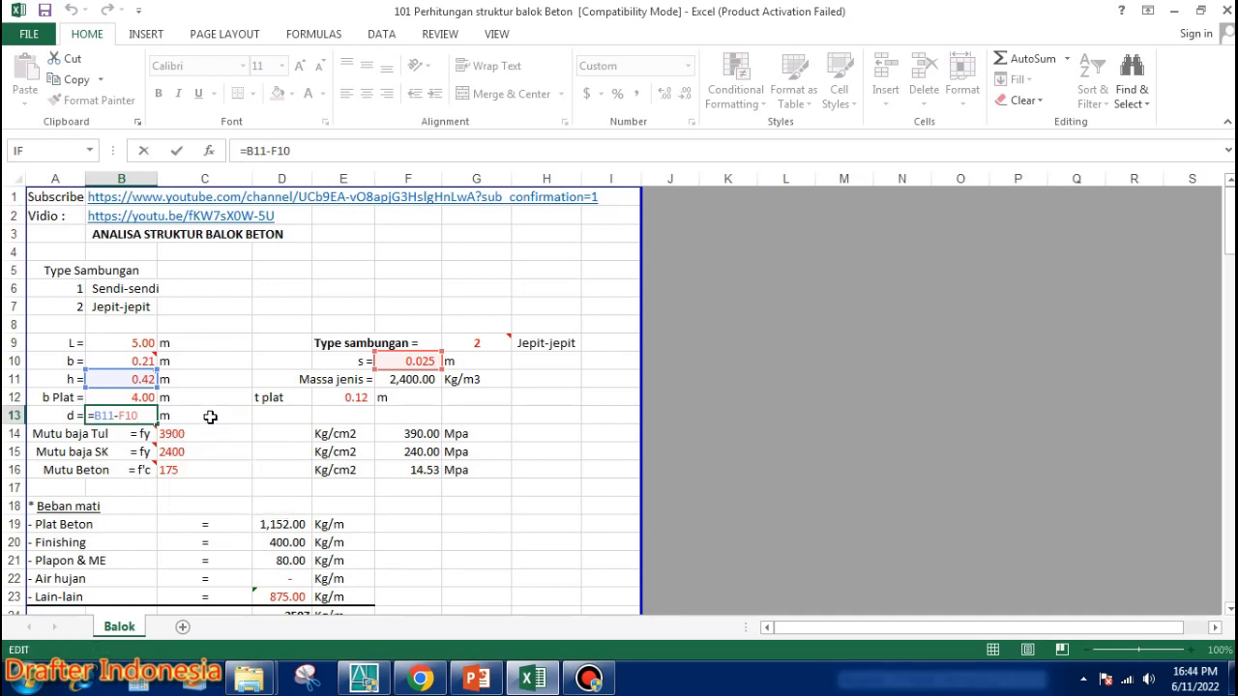
pyautogui.hotkey('ctrl', 'Return')
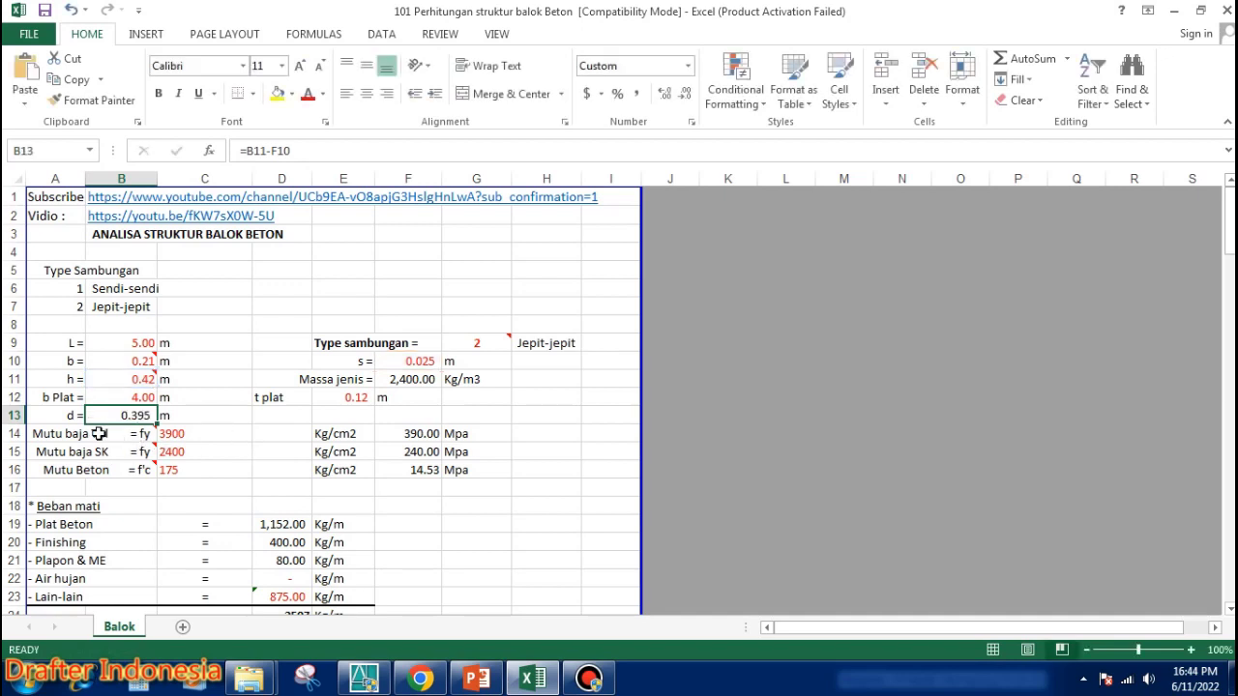
pyautogui.click(197, 434)
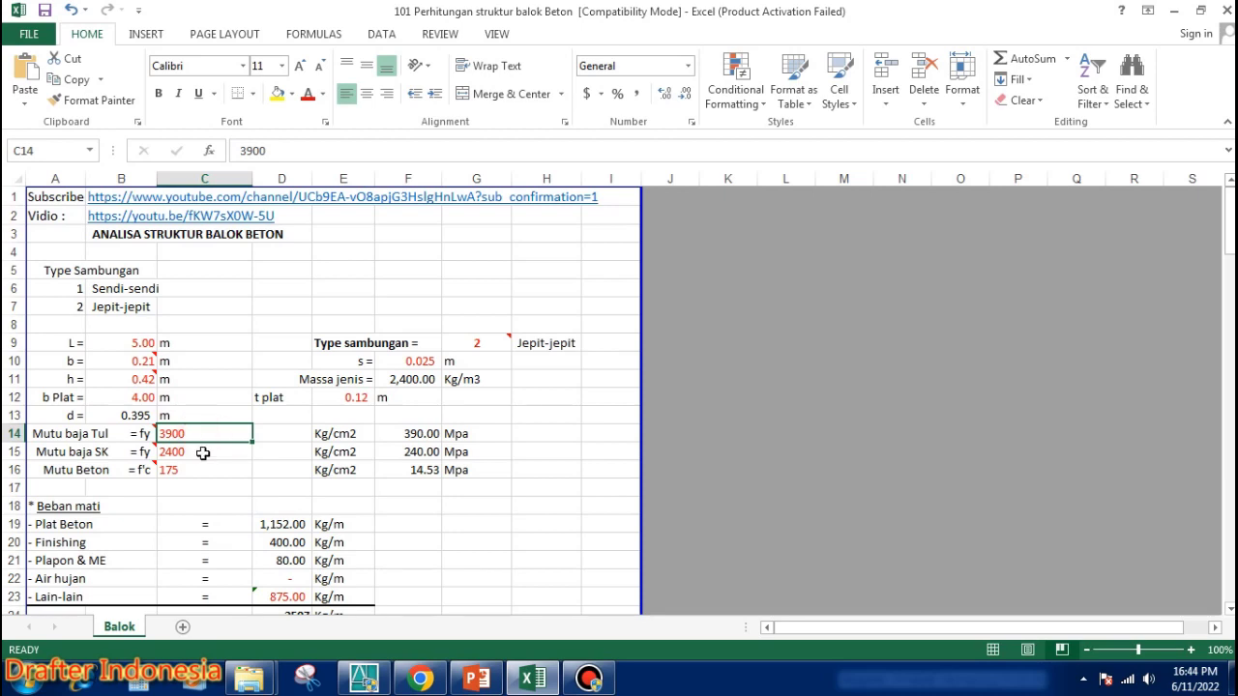
# Leave stirrup steel strength C15 at 2400 and enter concrete strength 225 kg/cm2 in C16.
pyautogui.click(203, 453)
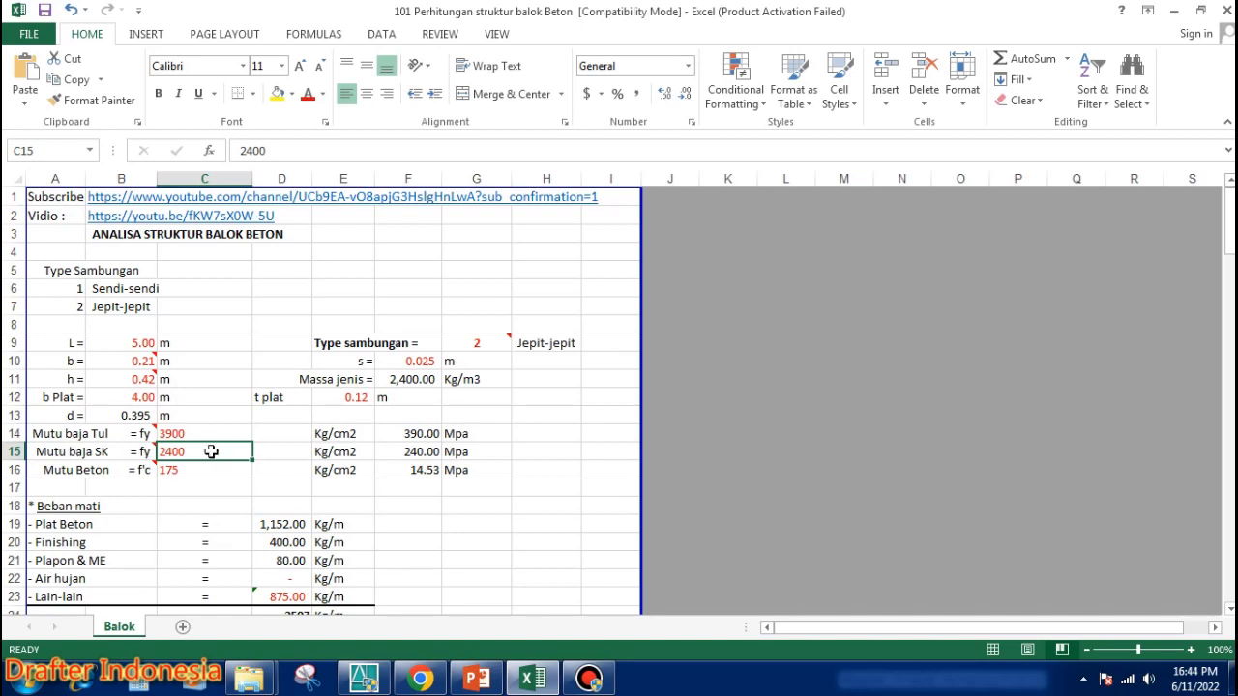
pyautogui.doubleClick(211, 452)
pyautogui.press('Escape')
pyautogui.click(193, 474)
pyautogui.write('225')
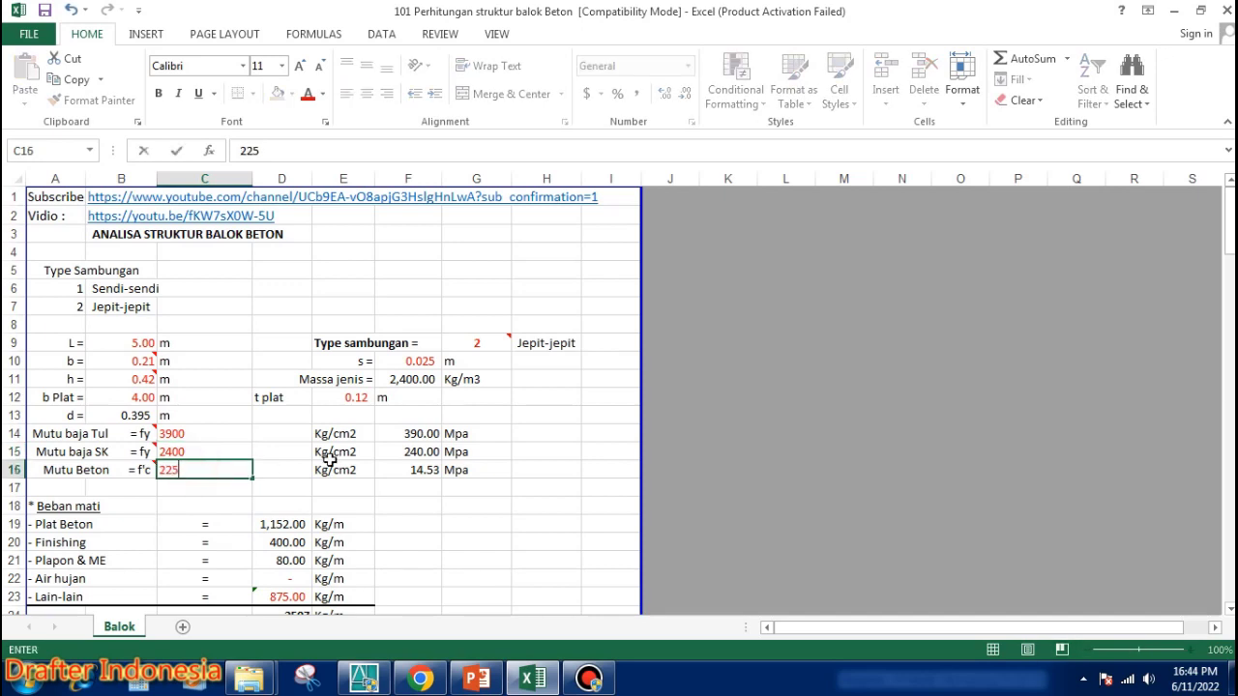
pyautogui.press('Return')
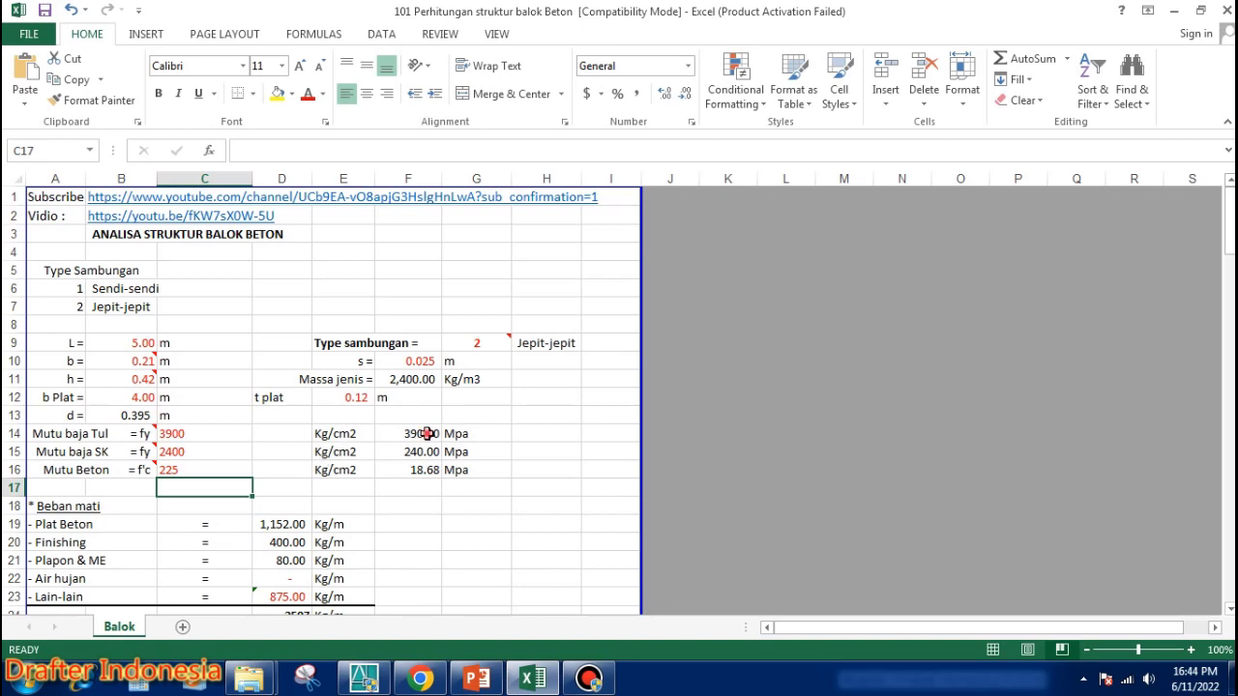
# Inspect the F14, F15 and F16 strength conversion formulas without changing them.
pyautogui.doubleClick(427, 433)
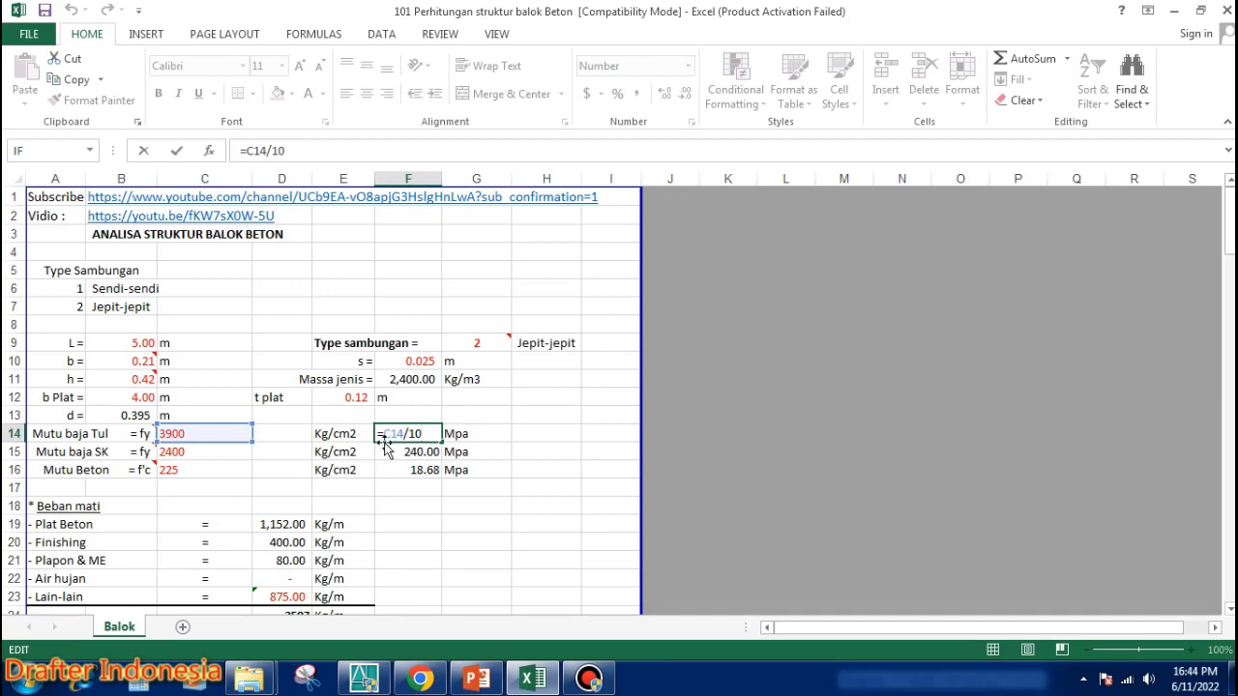
pyautogui.press('Return')
pyautogui.doubleClick(413, 451)
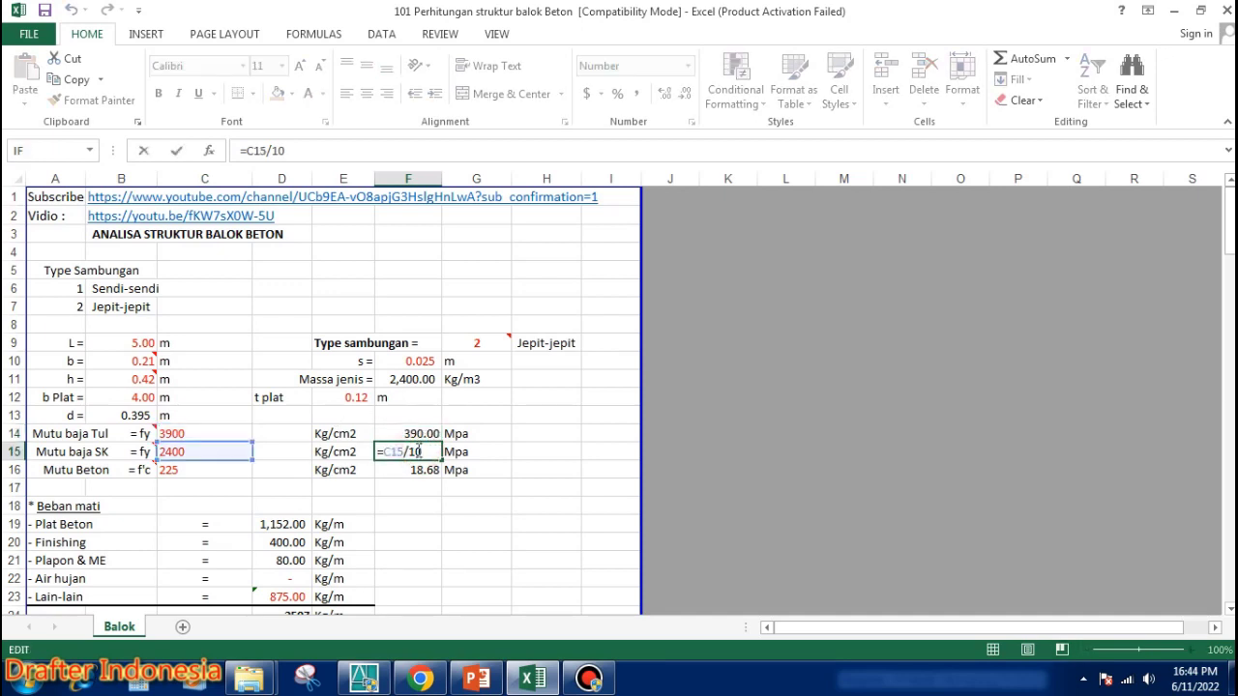
pyautogui.press('Return')
pyautogui.doubleClick(428, 472)
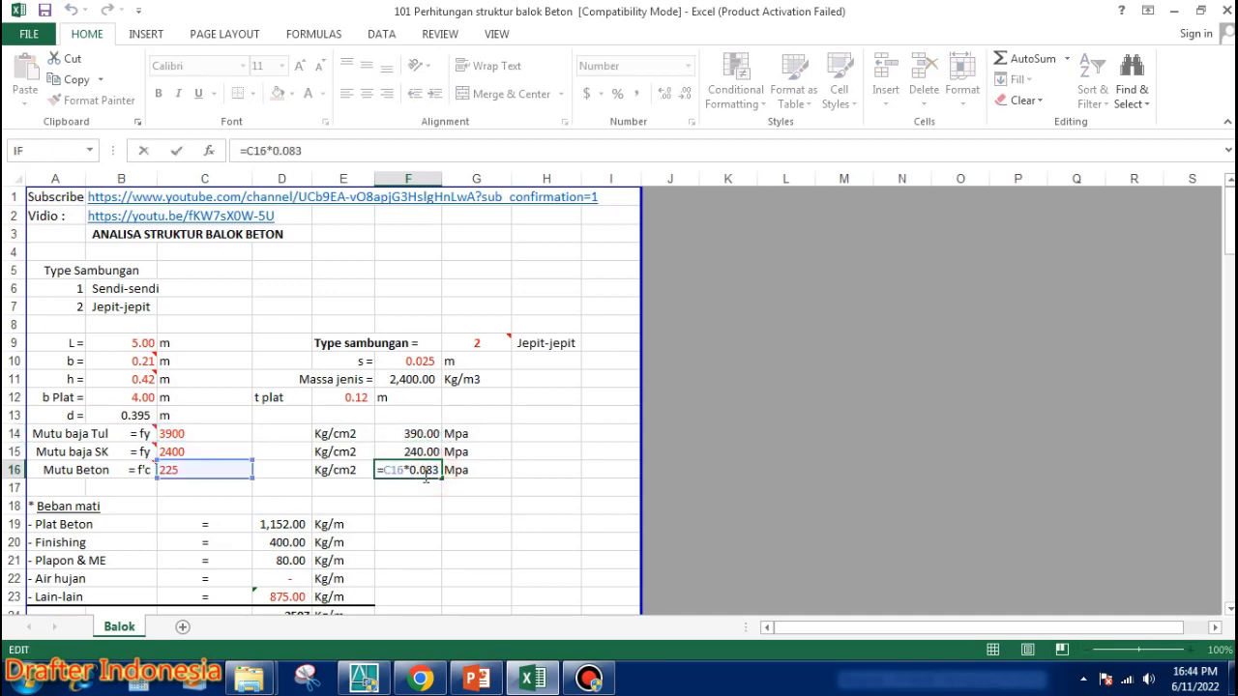
pyautogui.press('Escape')
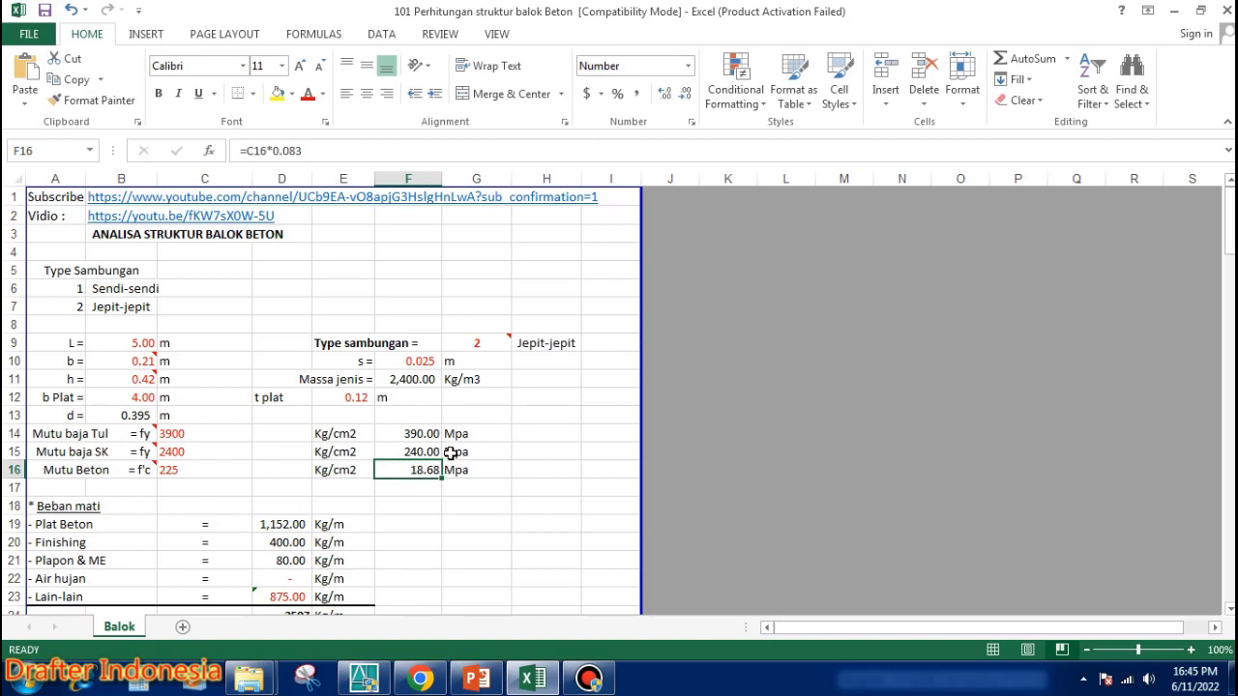
pyautogui.scroll(-1, 470, 449)
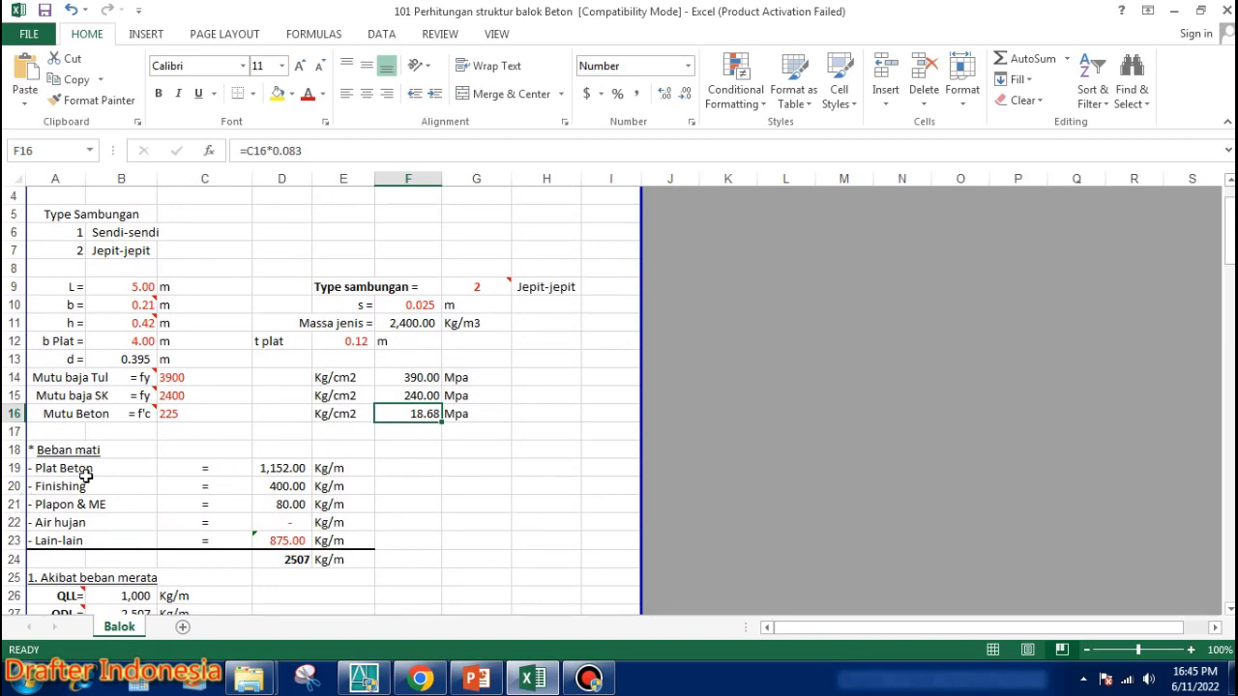
pyautogui.doubleClick(274, 468)
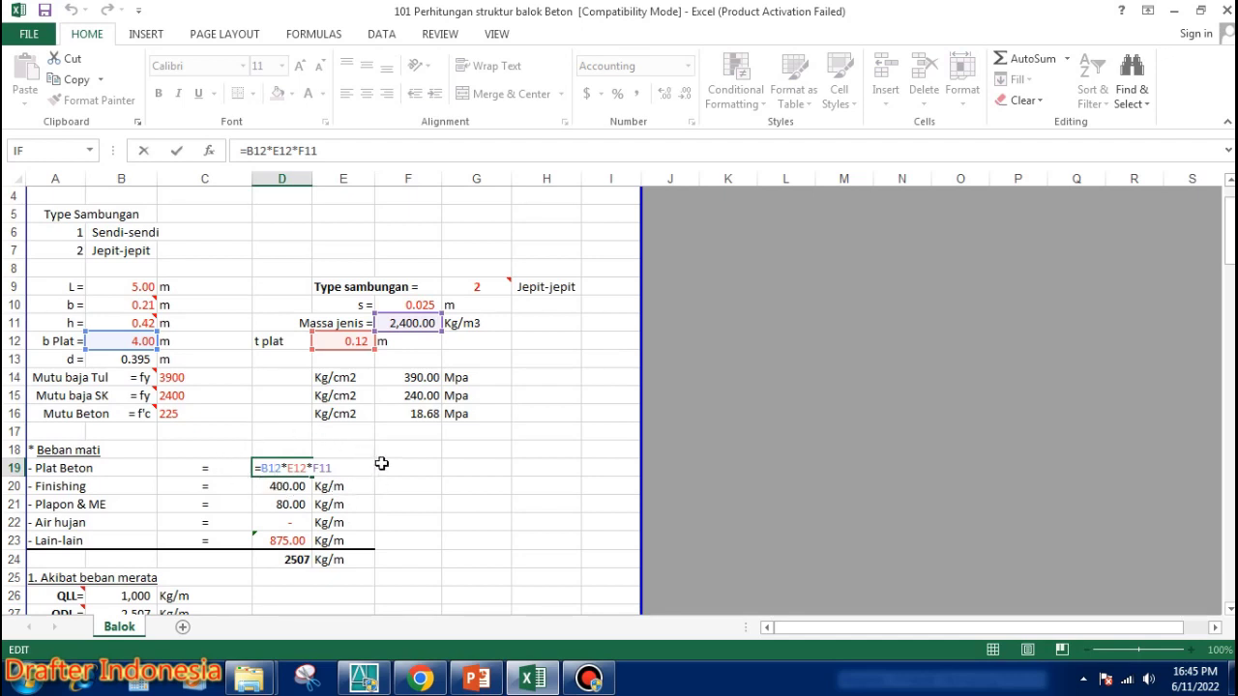
pyautogui.press('Escape')
pyautogui.doubleClick(272, 486)
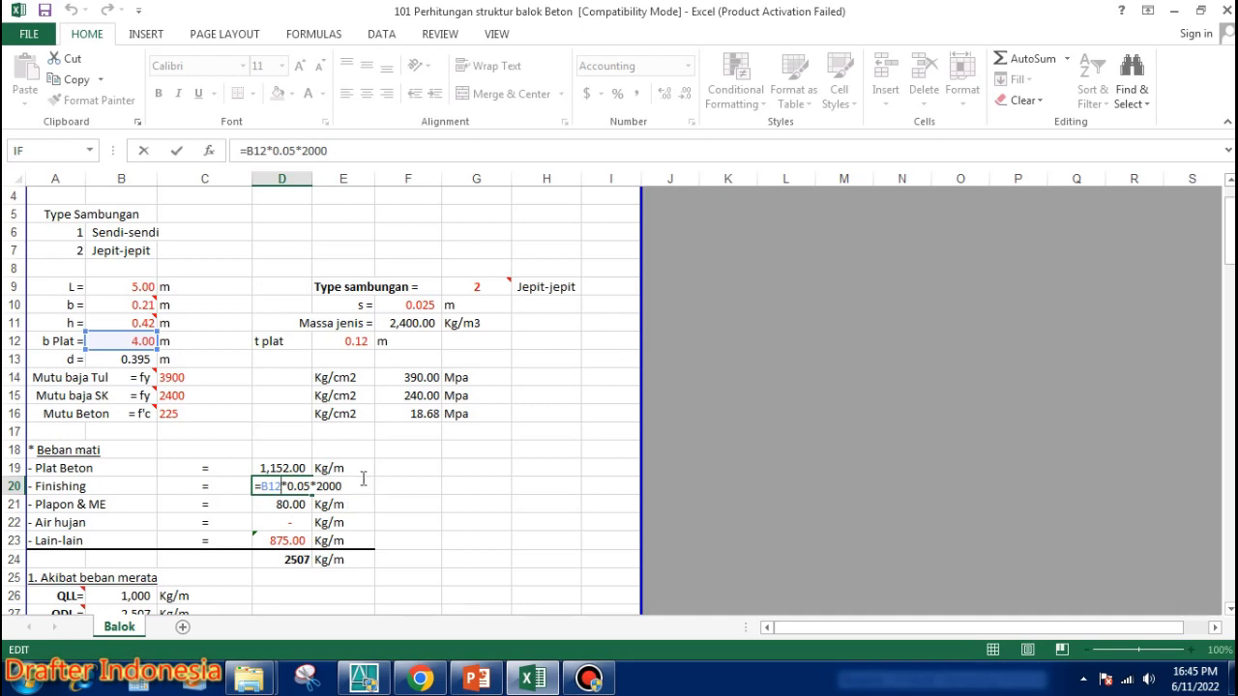
pyautogui.press('Return')
pyautogui.doubleClick(288, 504)
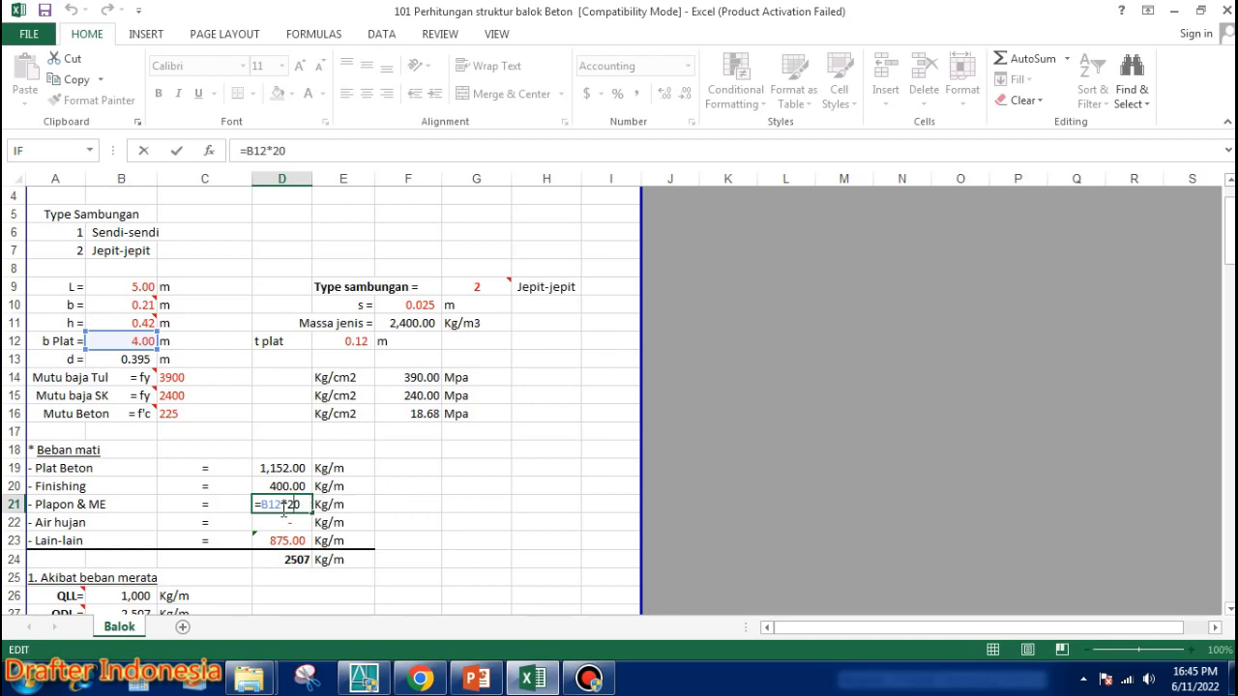
pyautogui.hotkey('ctrl', 'Return')
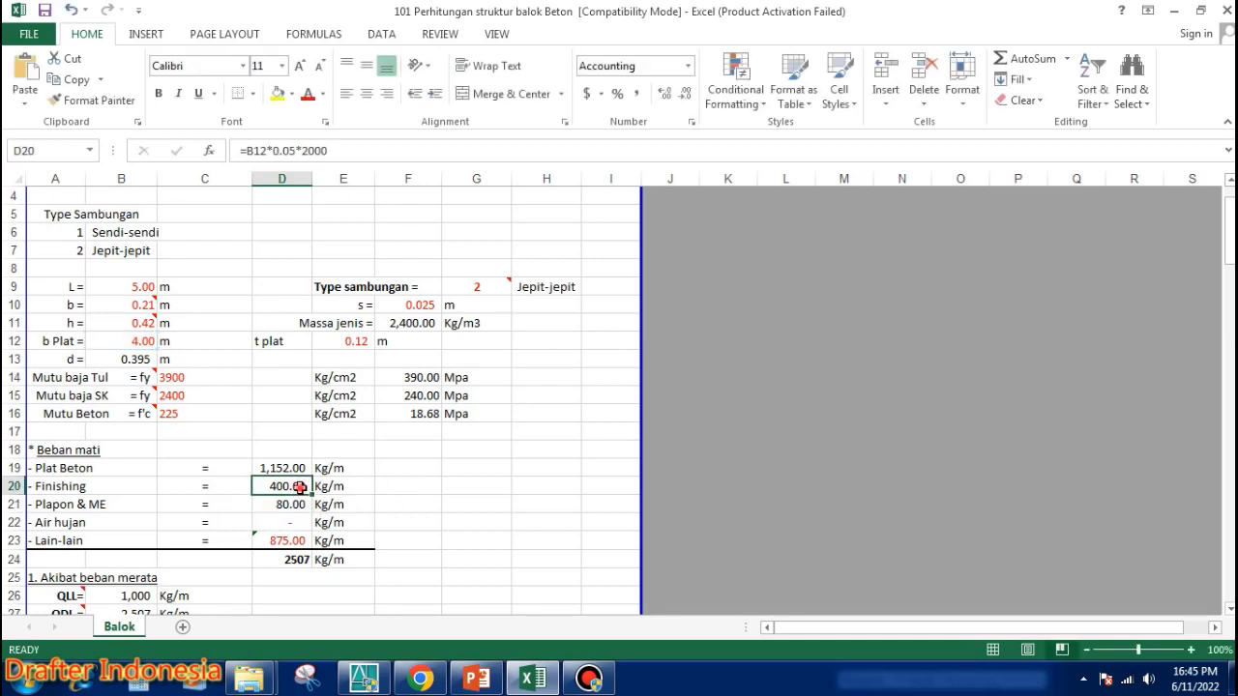
pyautogui.doubleClick(290, 487)
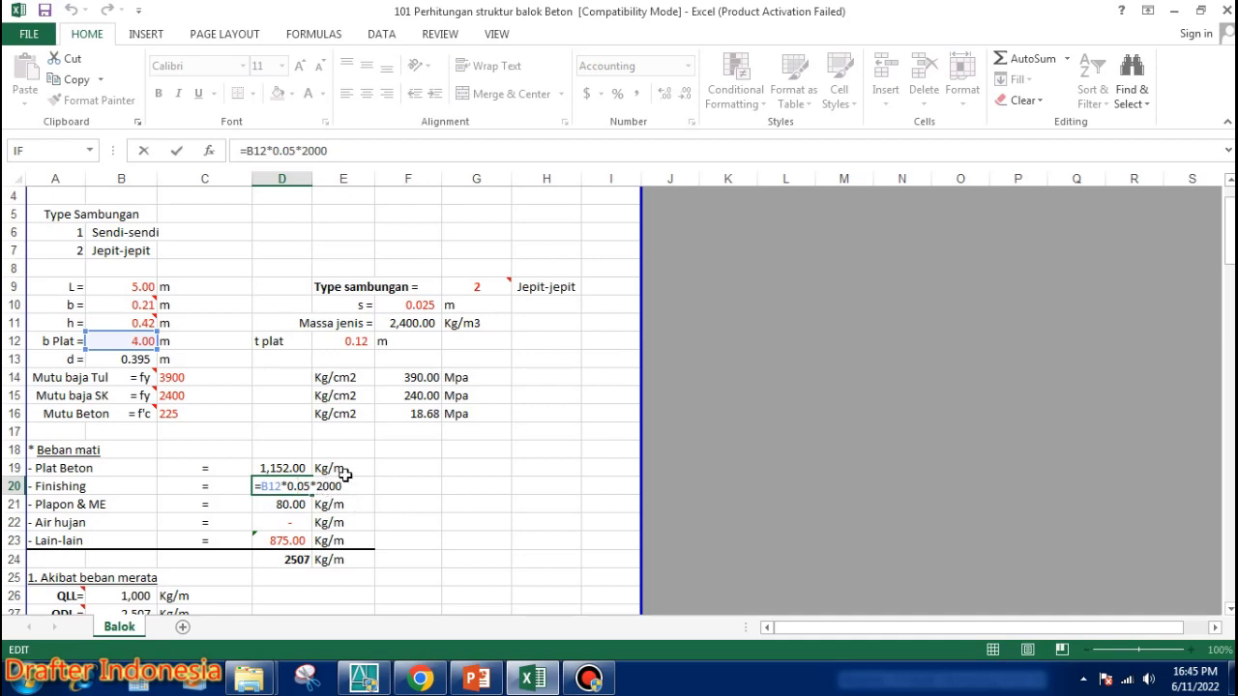
pyautogui.hotkey('ctrl', 'Return')
pyautogui.doubleClick(289, 487)
pyautogui.press('Escape')
pyautogui.doubleClick(307, 505)
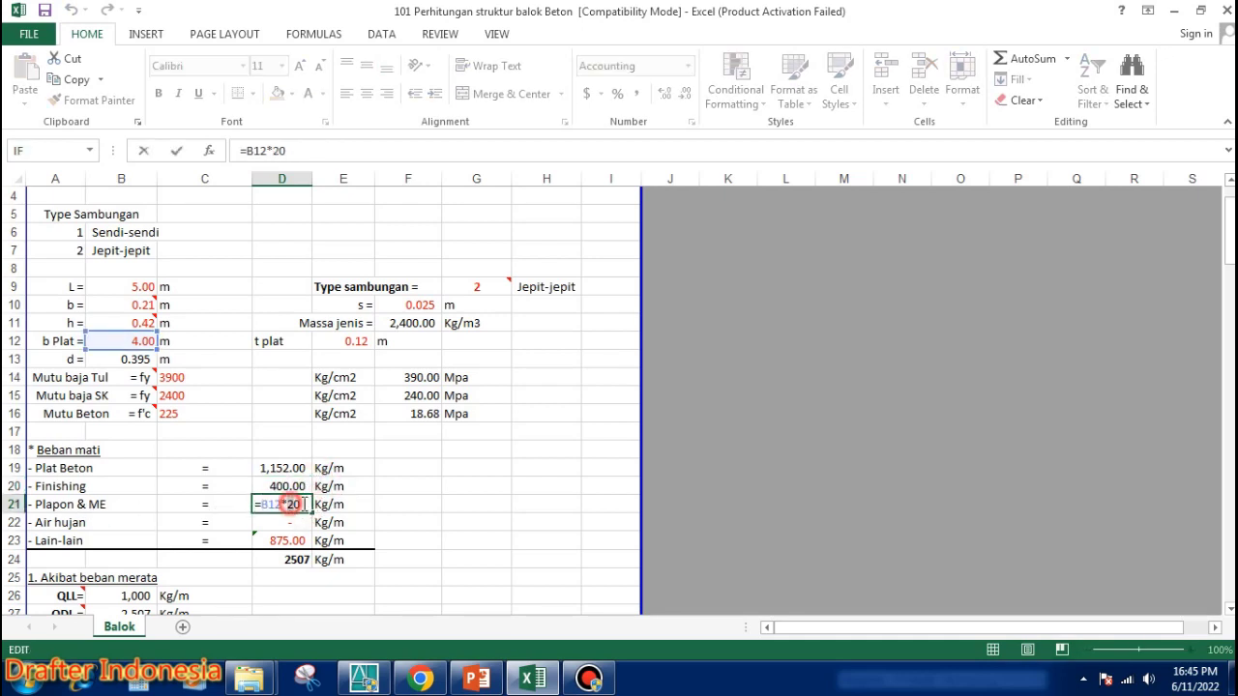
pyautogui.press('Escape')
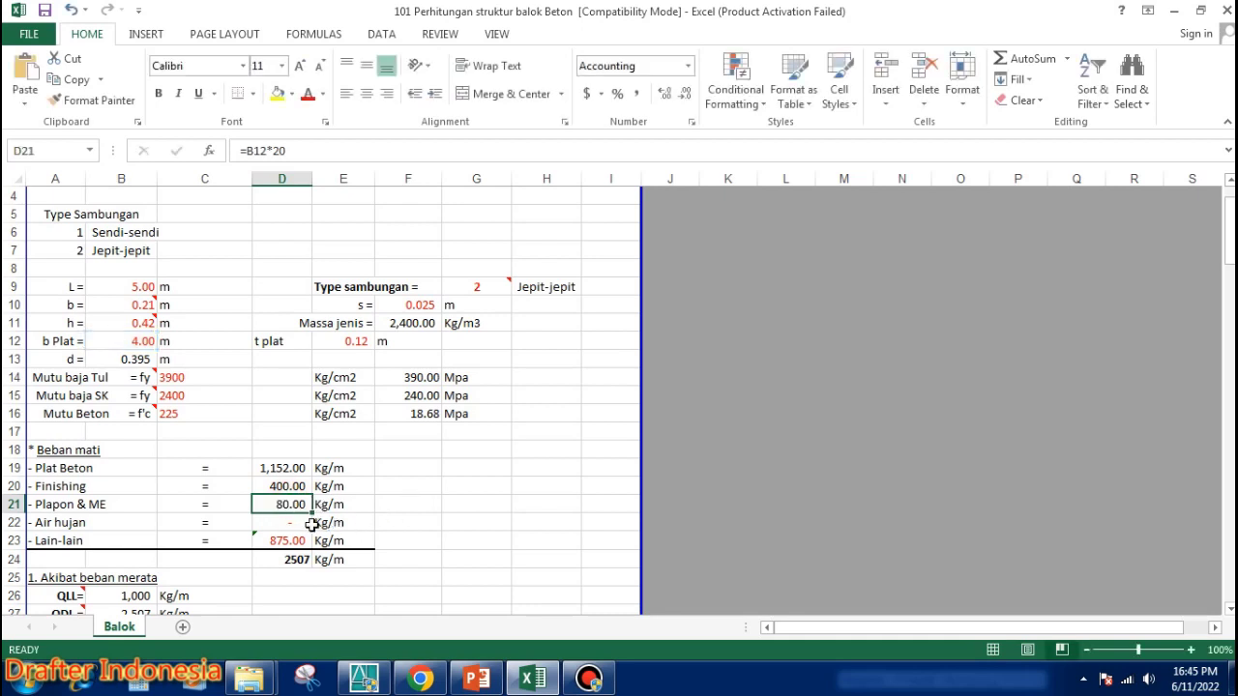
pyautogui.click(295, 522)
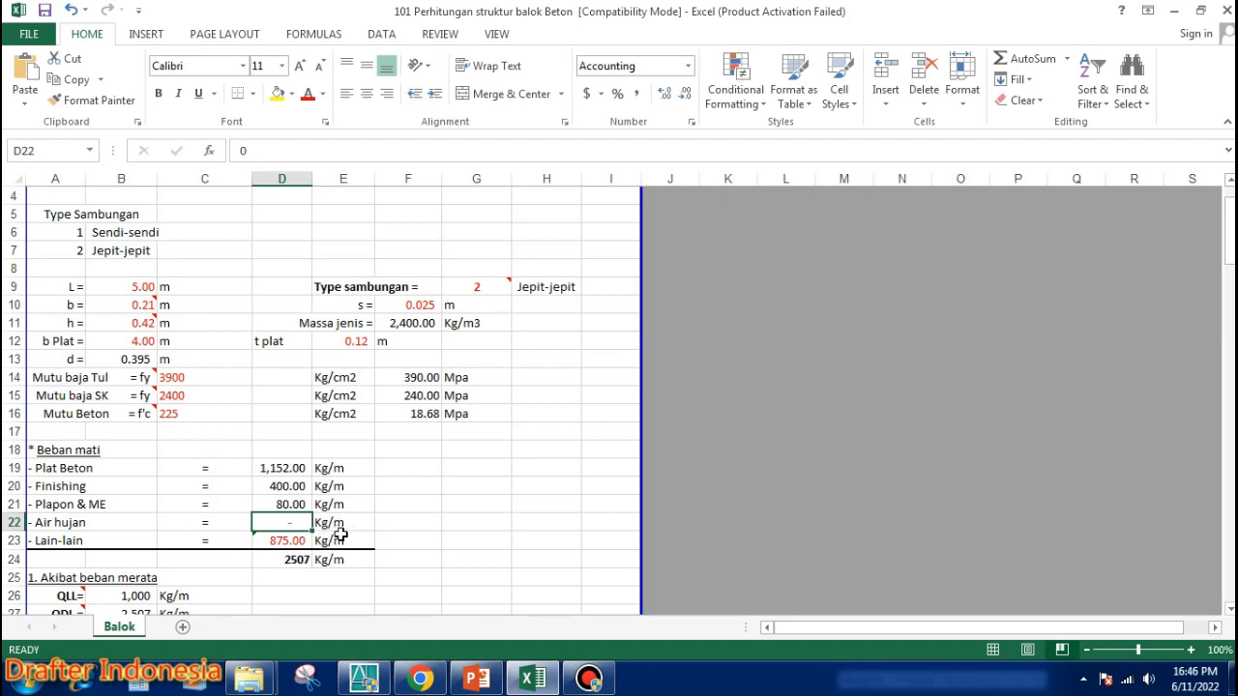
# Change the Lain-lain load in D23 to =250*3, giving 750.00 and a 2382 Kg/m dead-load total.
pyautogui.click(281, 539)
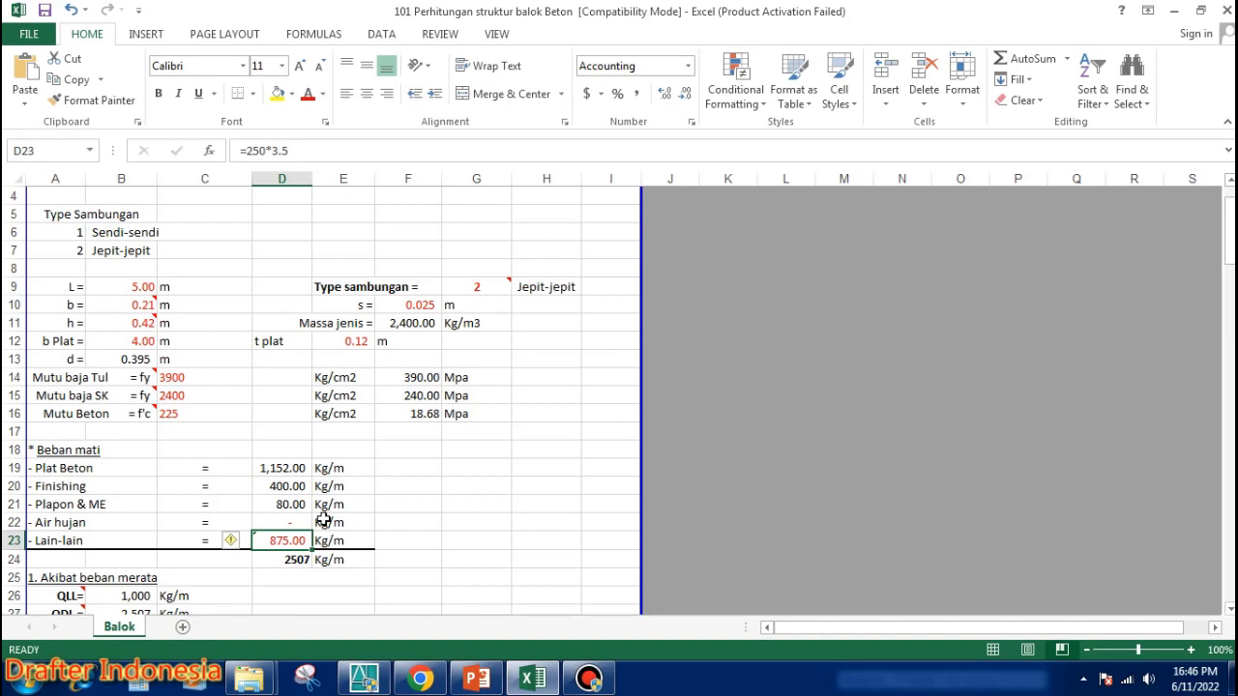
pyautogui.write('250')
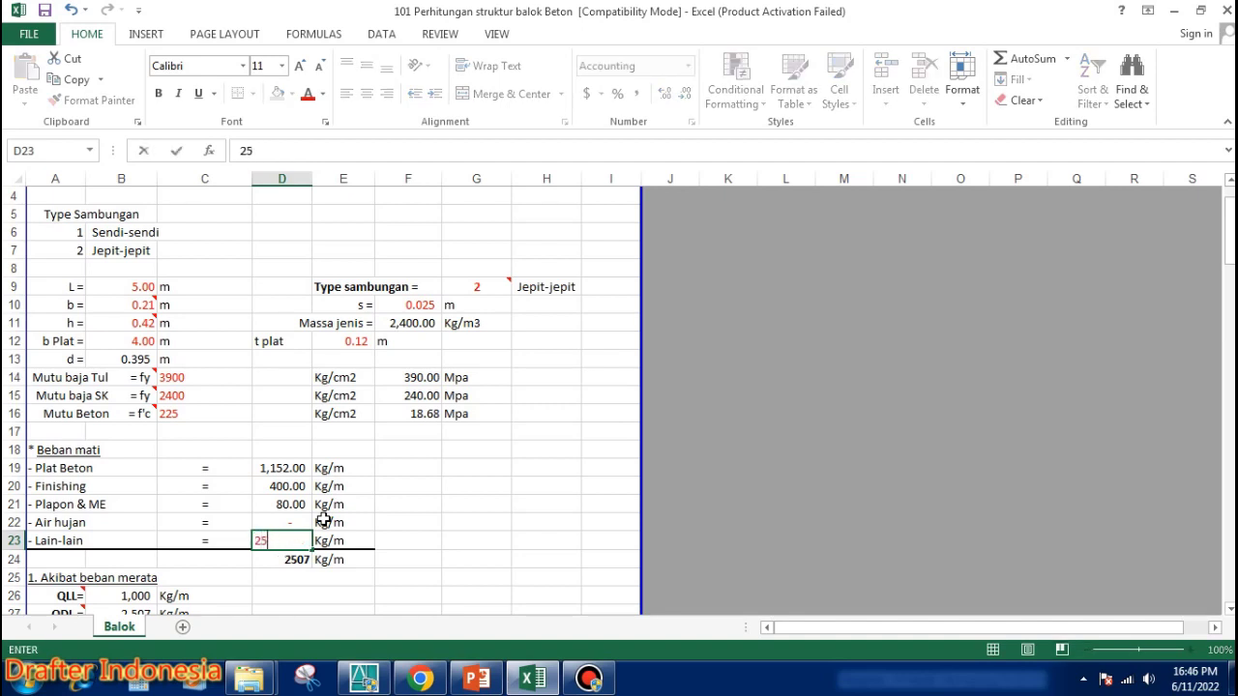
pyautogui.press('BackSpace')
pyautogui.press('BackSpace')
pyautogui.write('=2.5')
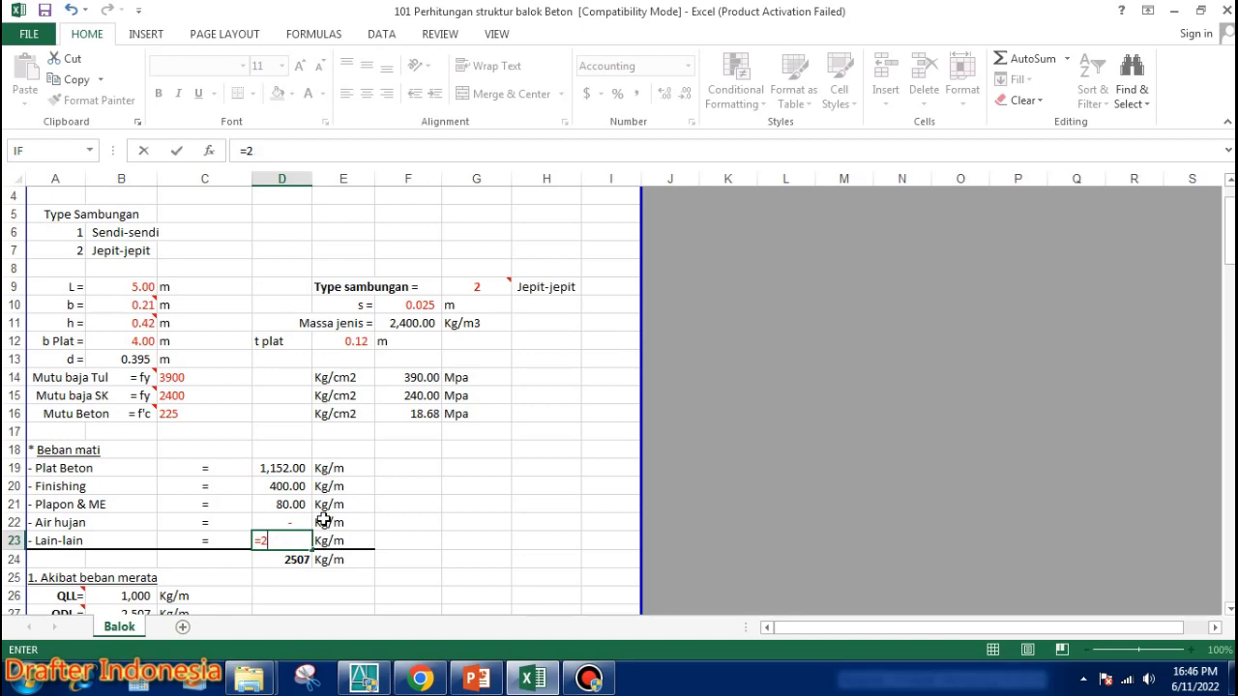
pyautogui.write('0*3')
pyautogui.press('Return')
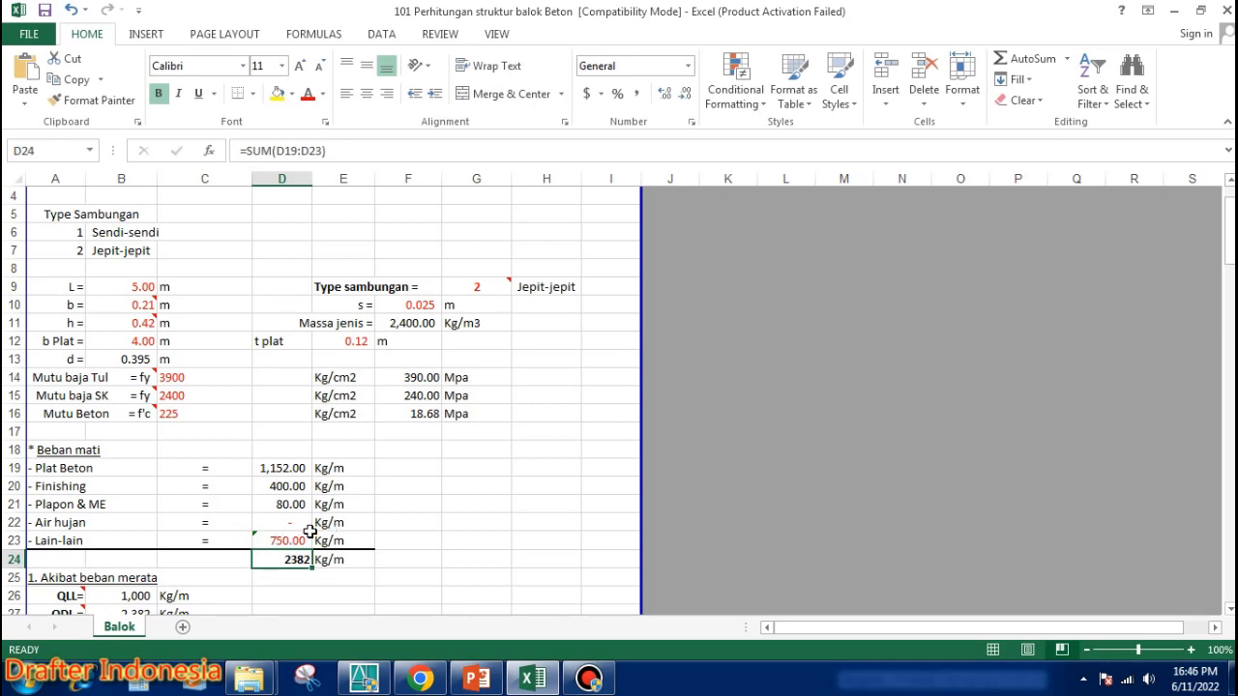
pyautogui.click(288, 538)
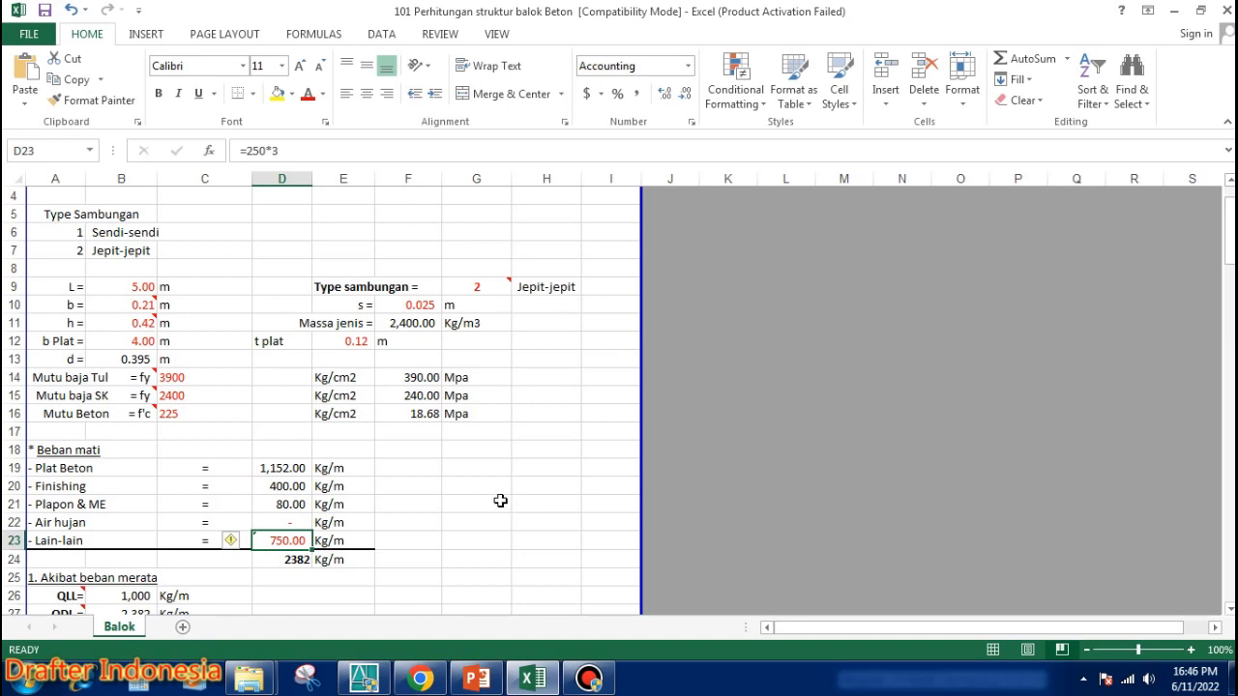
pyautogui.scroll(-1, 476, 490)
pyautogui.scroll(-1, 479, 488)
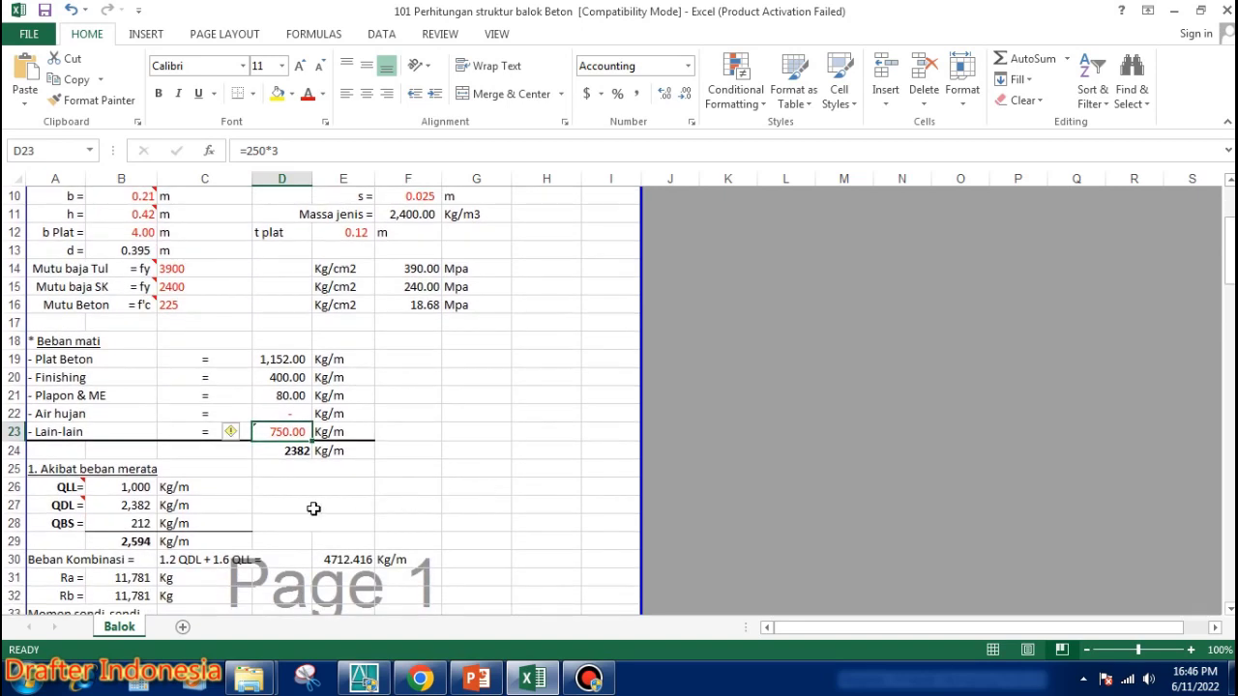
pyautogui.doubleClick(124, 486)
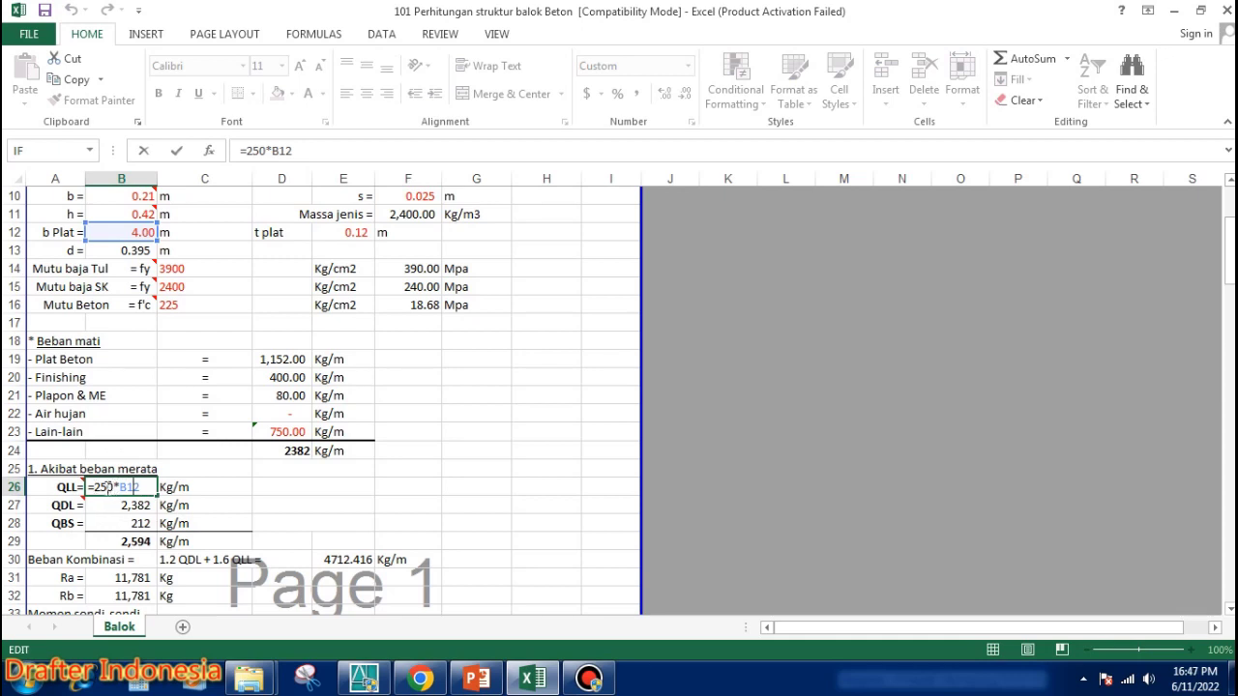
pyautogui.hotkey('ctrl', 'Return')
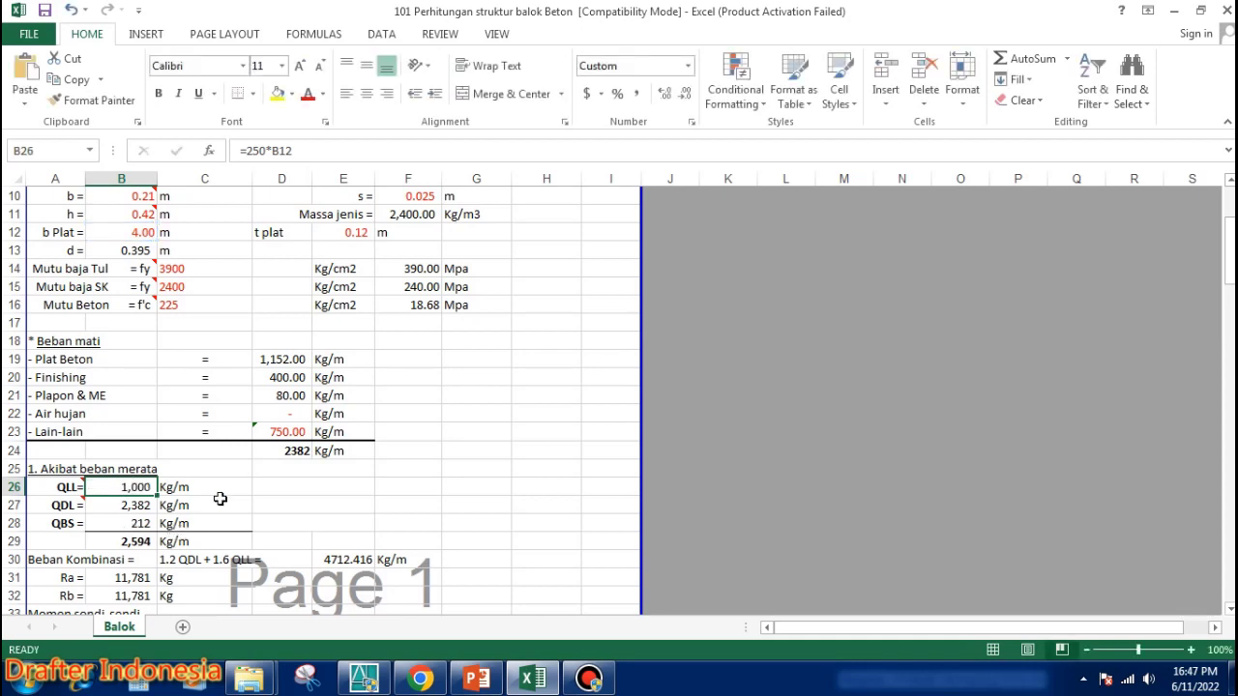
pyautogui.doubleClick(124, 505)
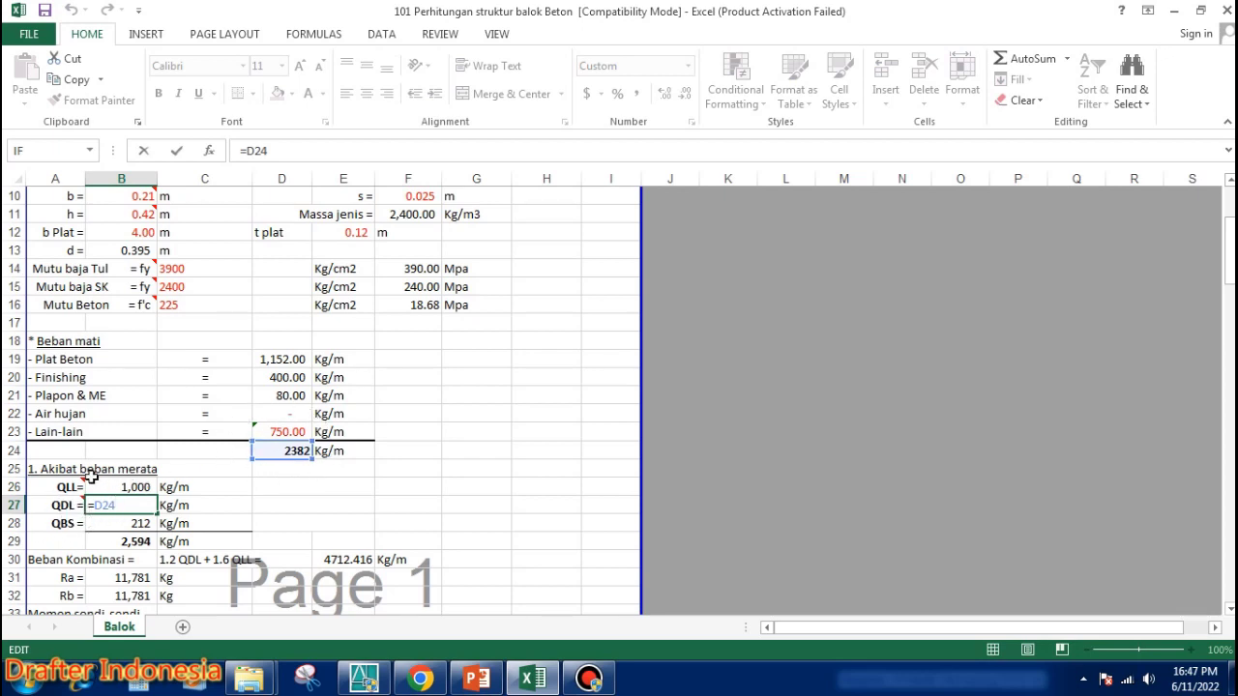
pyautogui.hotkey('ctrl', 'Return')
pyautogui.doubleClick(139, 522)
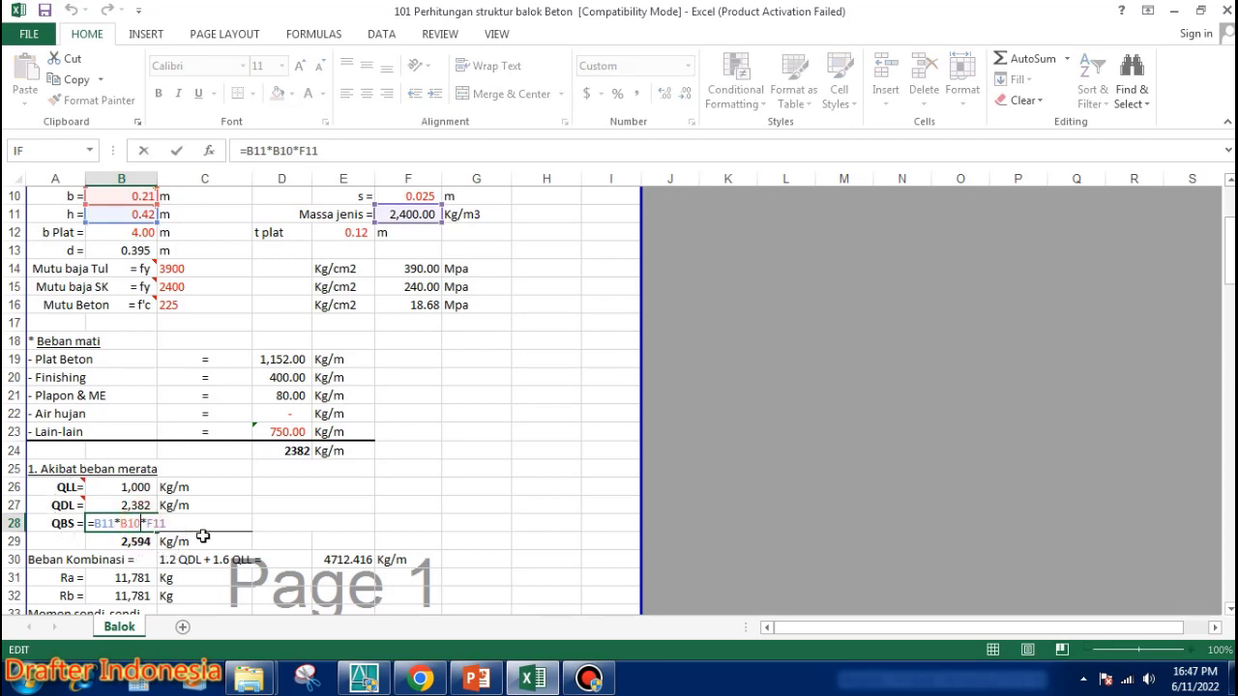
pyautogui.scroll(1, 203, 536)
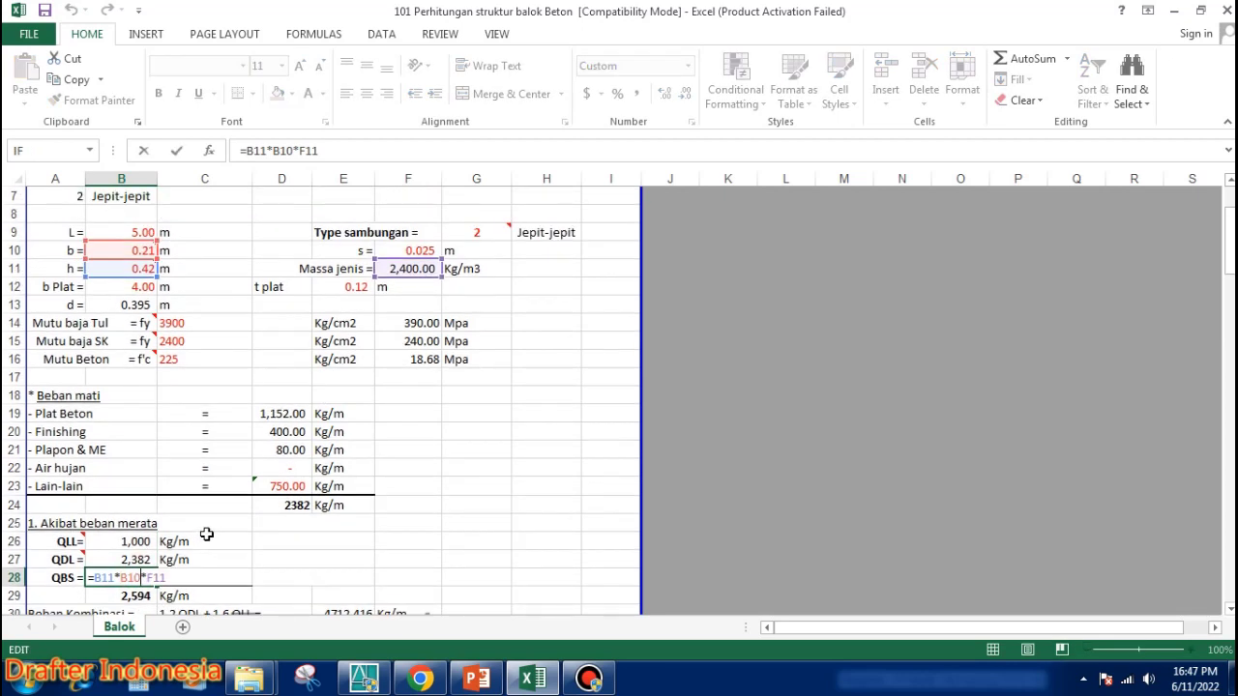
pyautogui.scroll(-1, 206, 533)
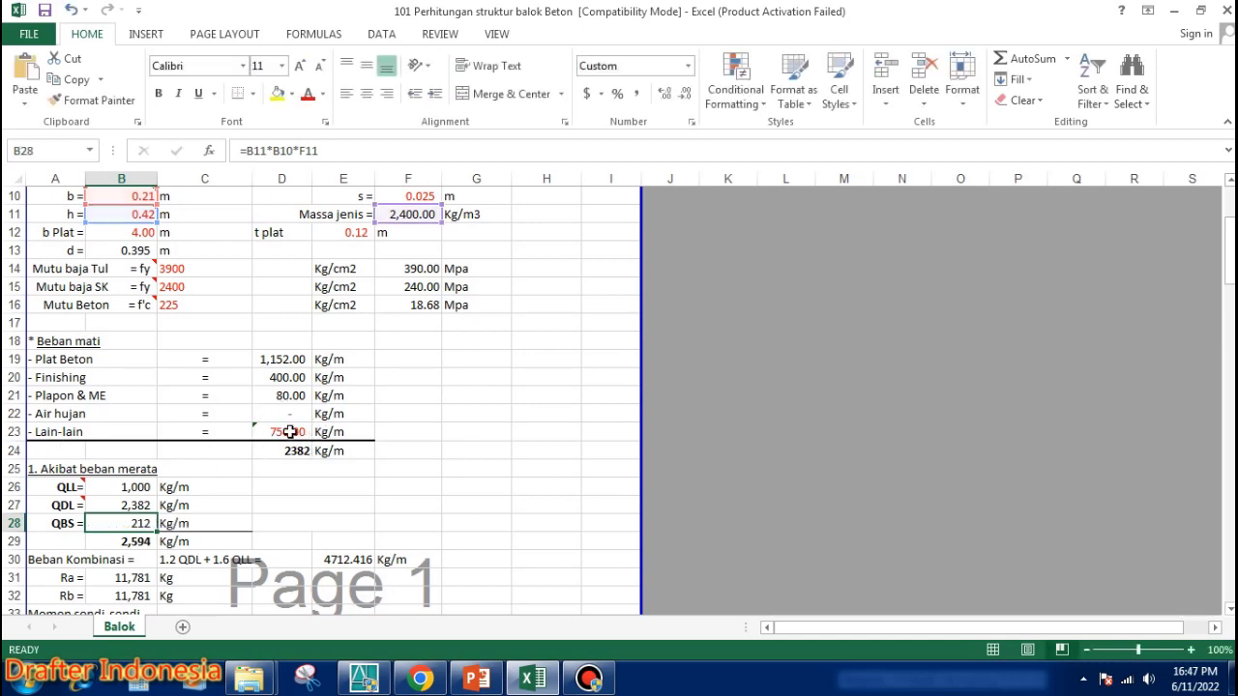
pyautogui.doubleClick(289, 432)
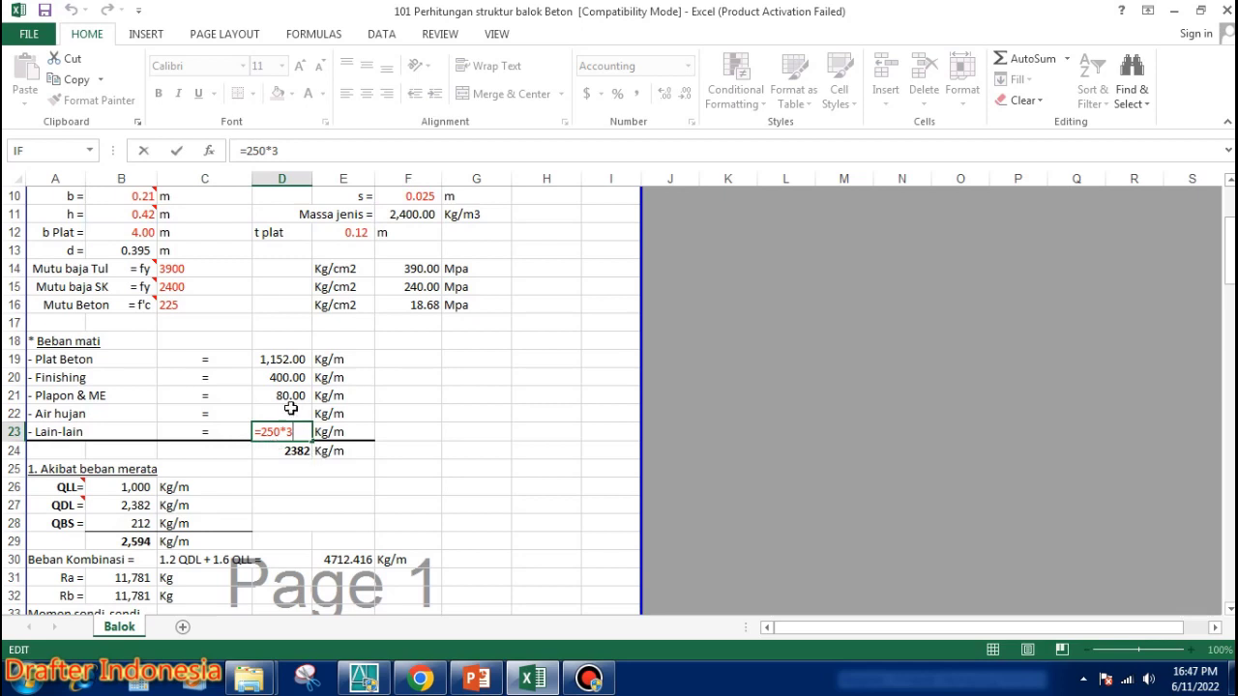
pyautogui.press('Escape')
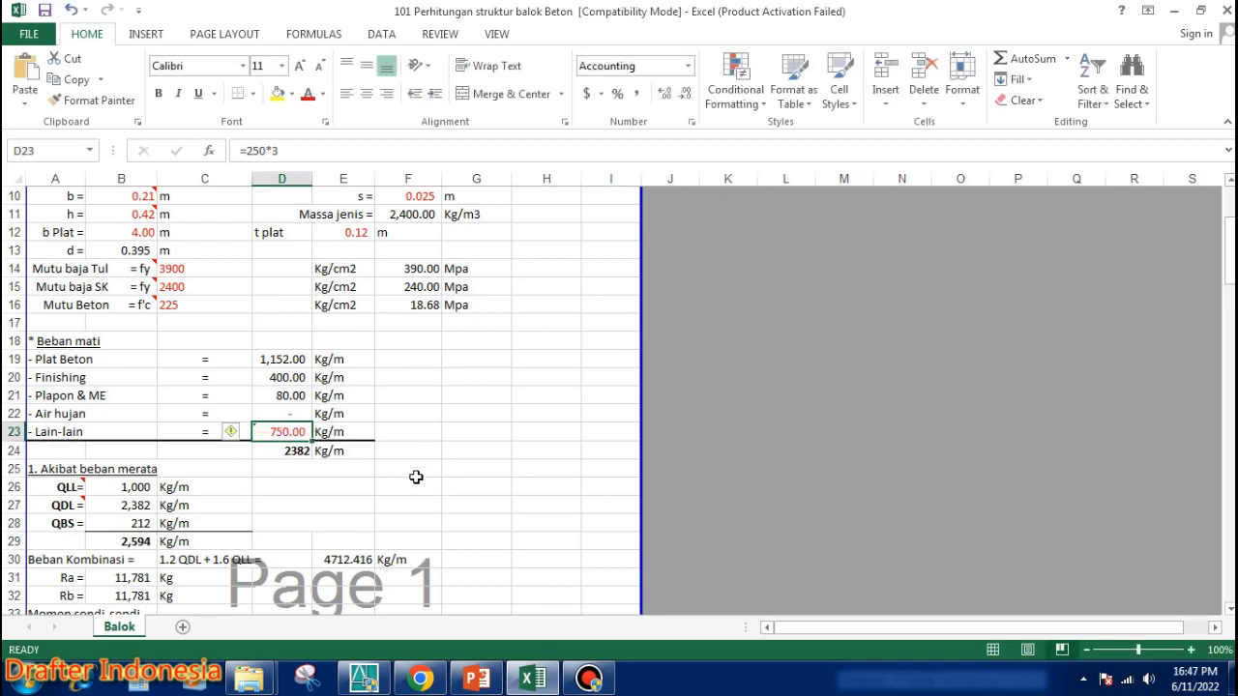
pyautogui.doubleClick(141, 522)
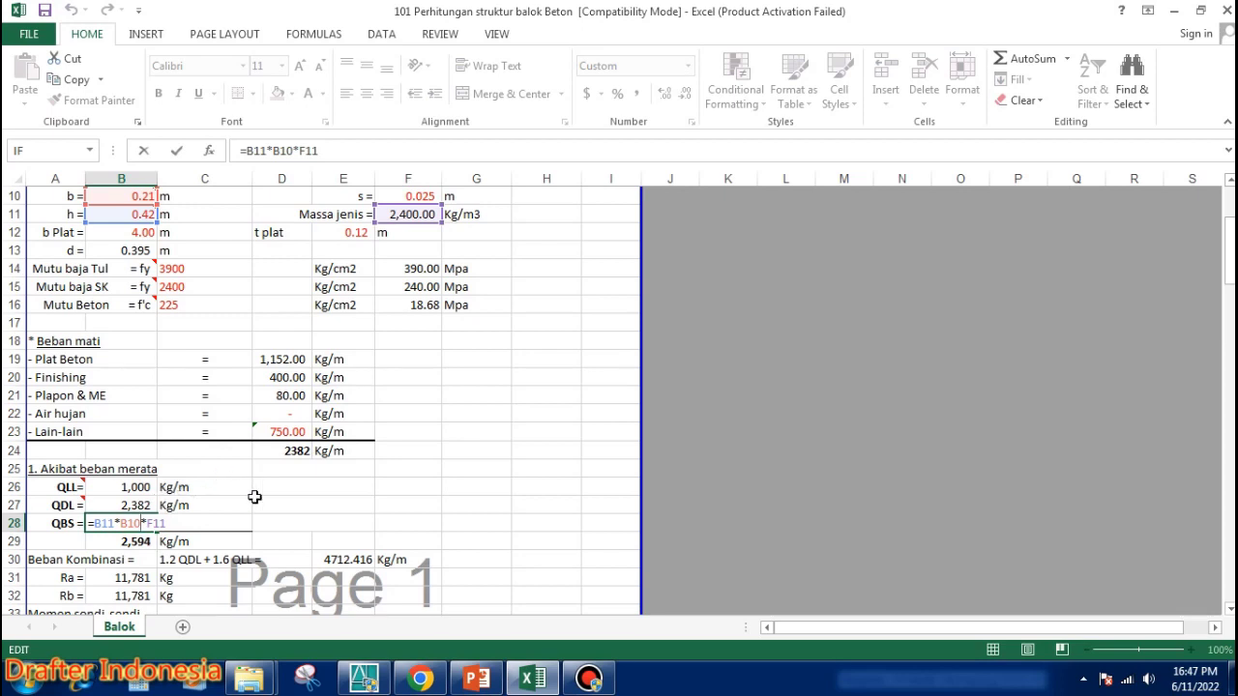
pyautogui.press('Return')
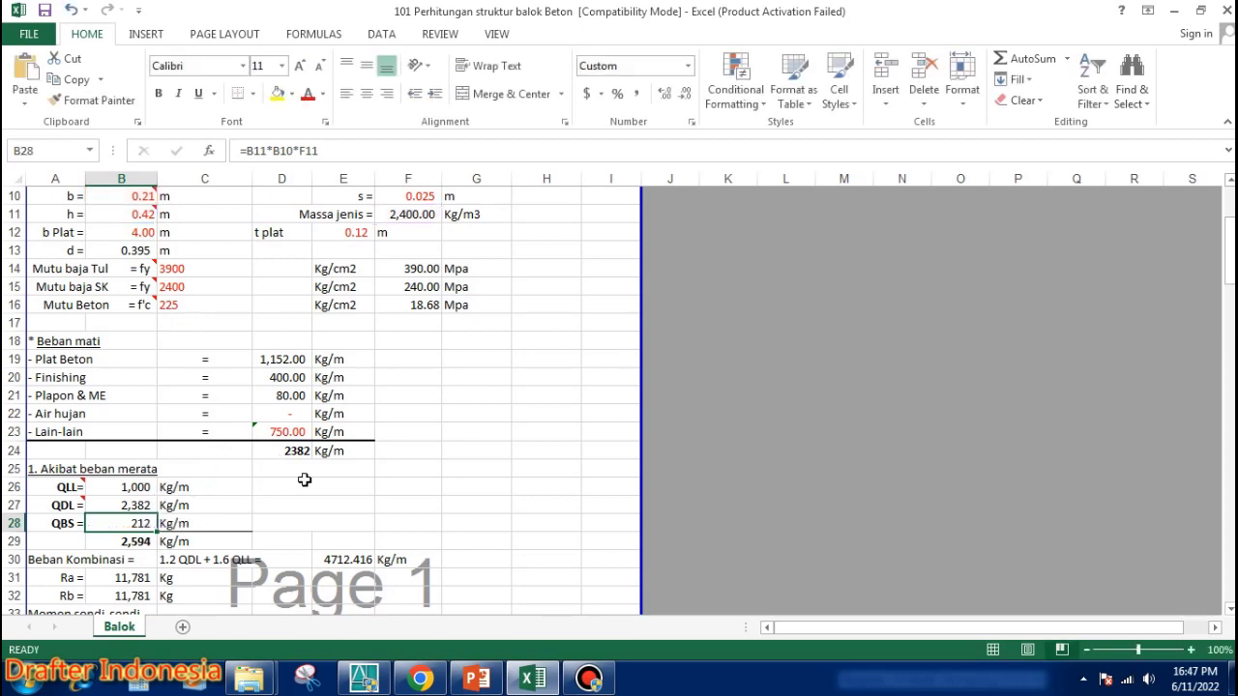
pyautogui.scroll(-1, 290, 478)
pyautogui.click(141, 488)
pyautogui.doubleClick(140, 488)
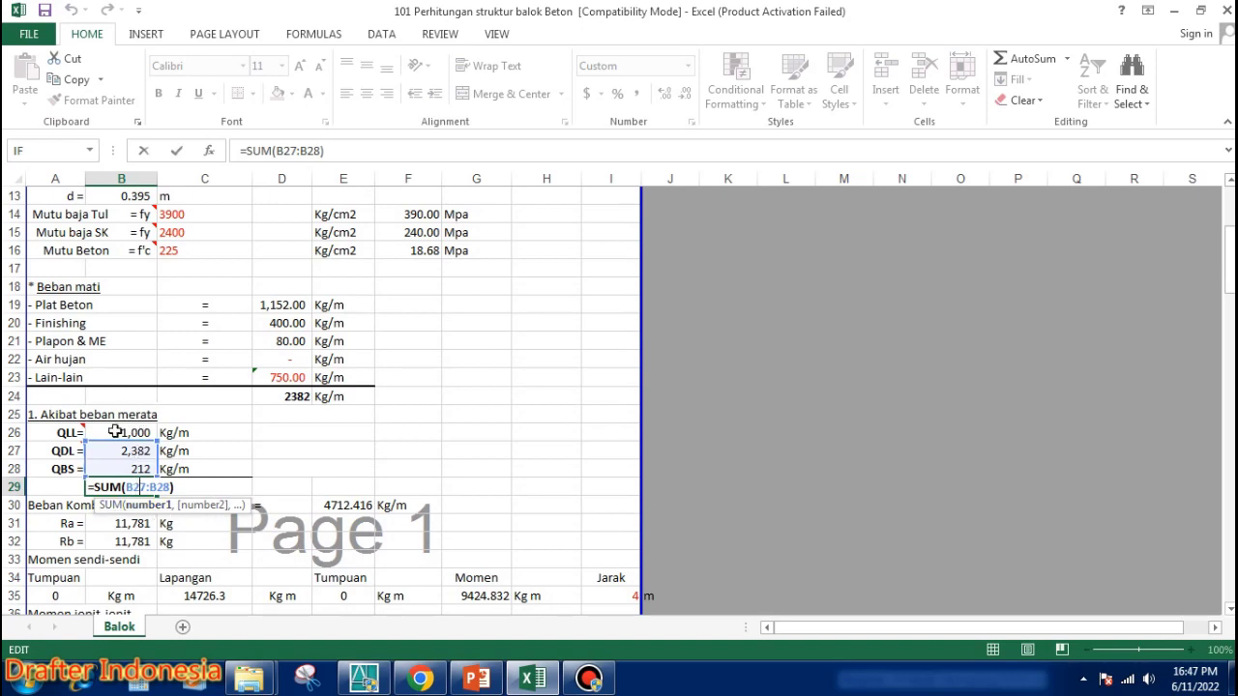
pyautogui.hotkey('ctrl', 'Return')
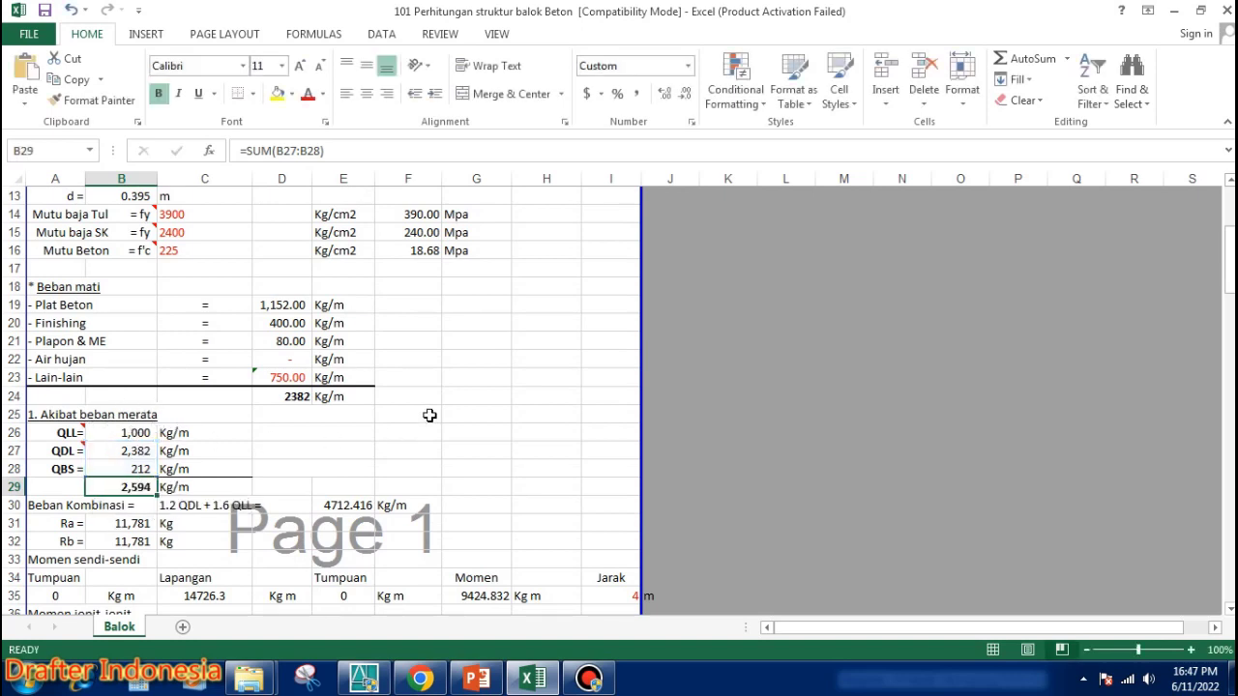
pyautogui.scroll(-1, 425, 416)
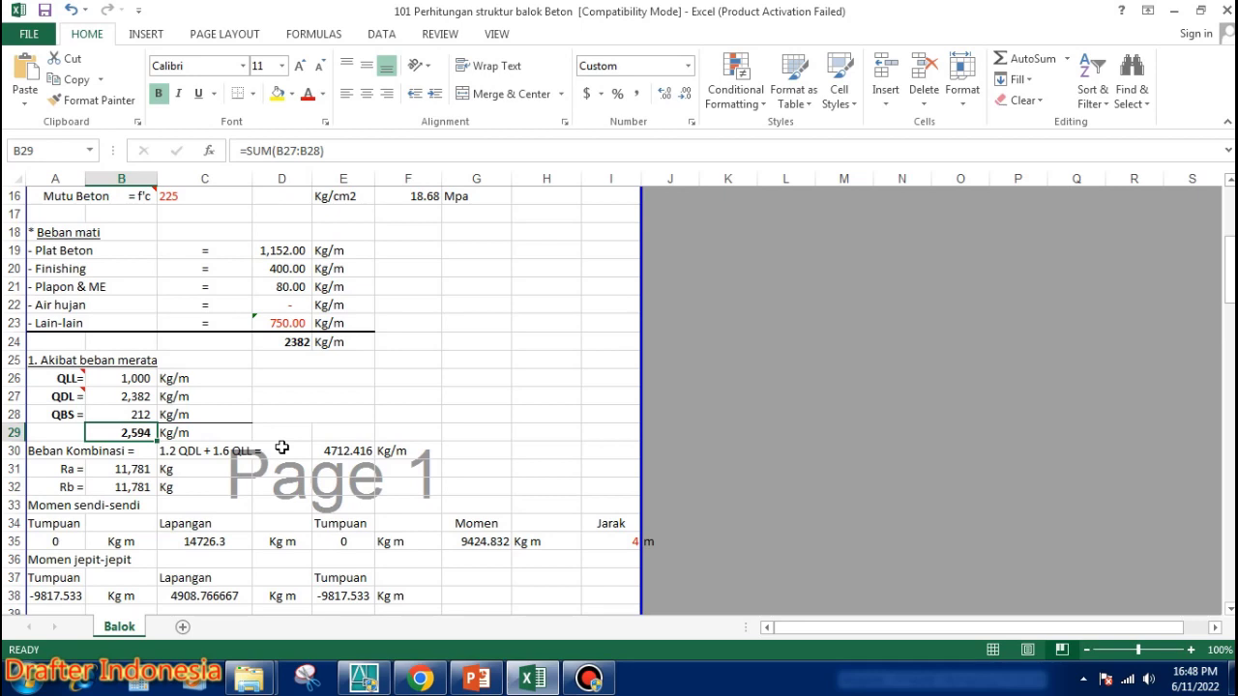
pyautogui.click(205, 450)
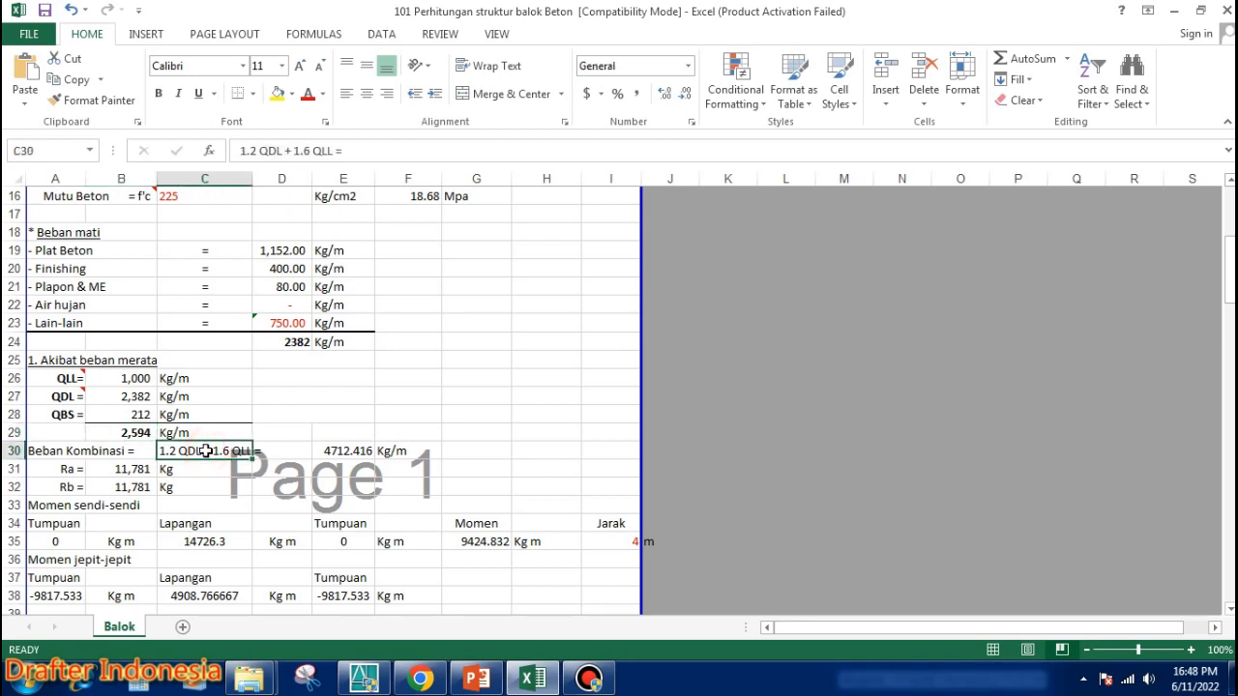
pyautogui.doubleClick(346, 450)
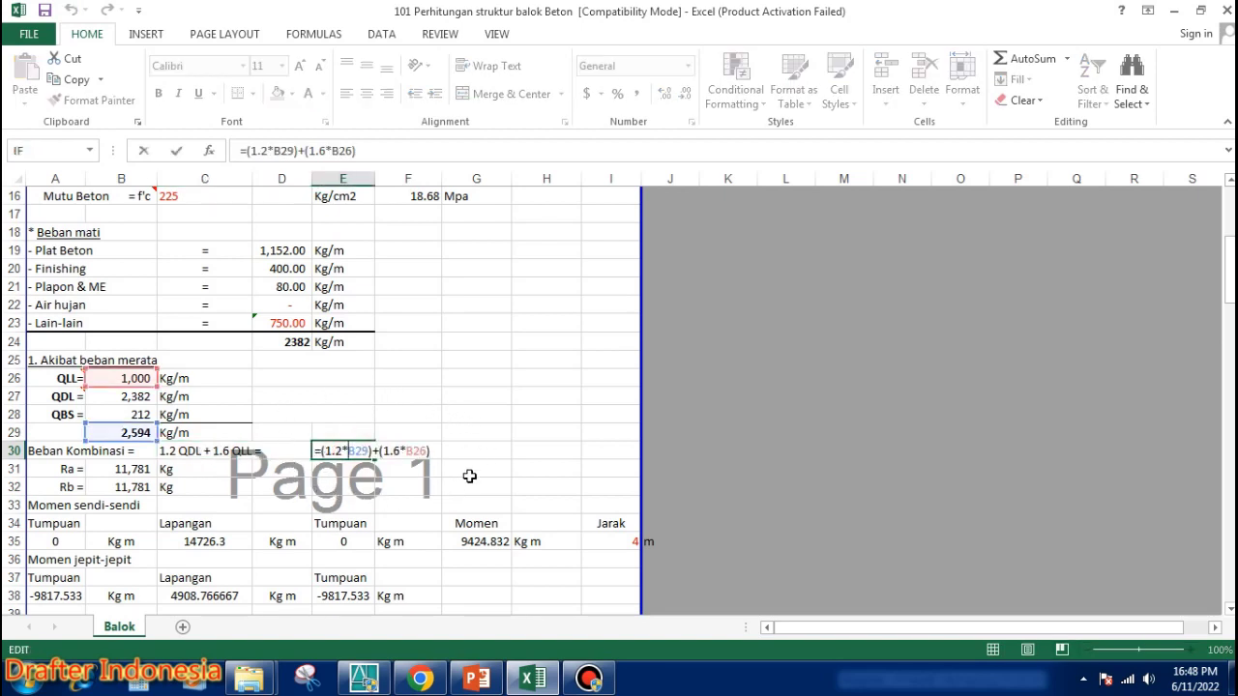
pyautogui.hotkey('ctrl', 'Return')
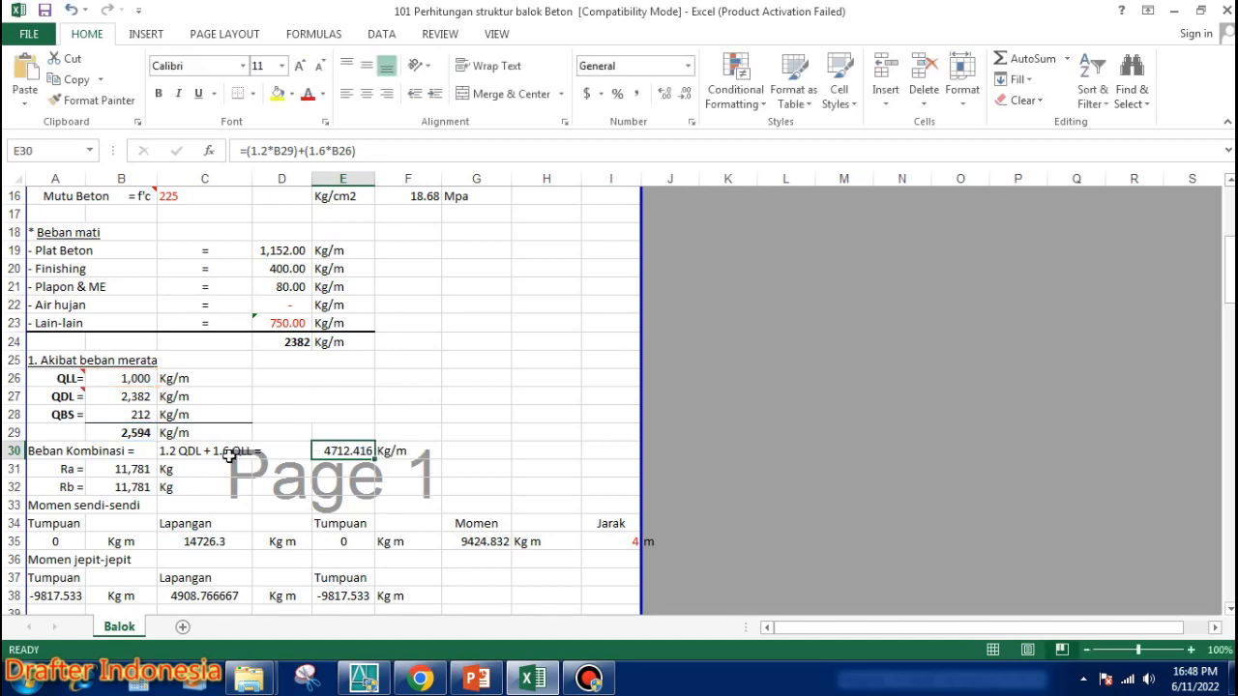
pyautogui.doubleClick(140, 469)
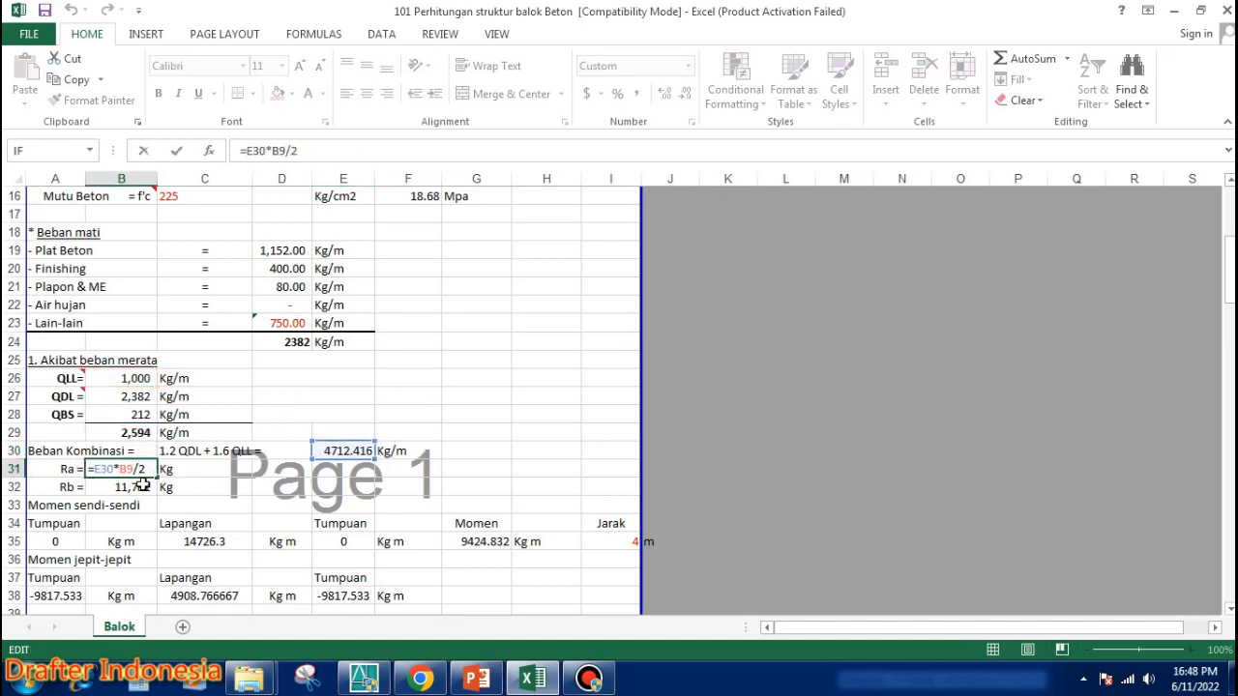
pyautogui.hotkey('ctrl', 'Return')
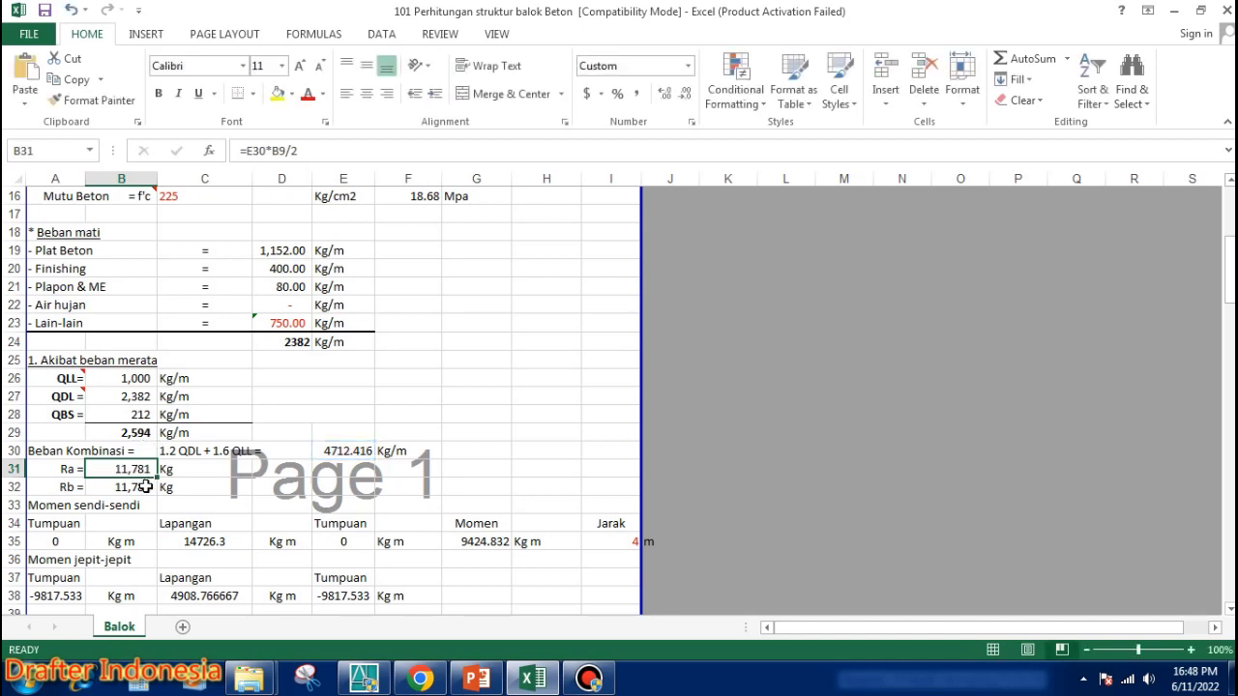
pyautogui.doubleClick(147, 485)
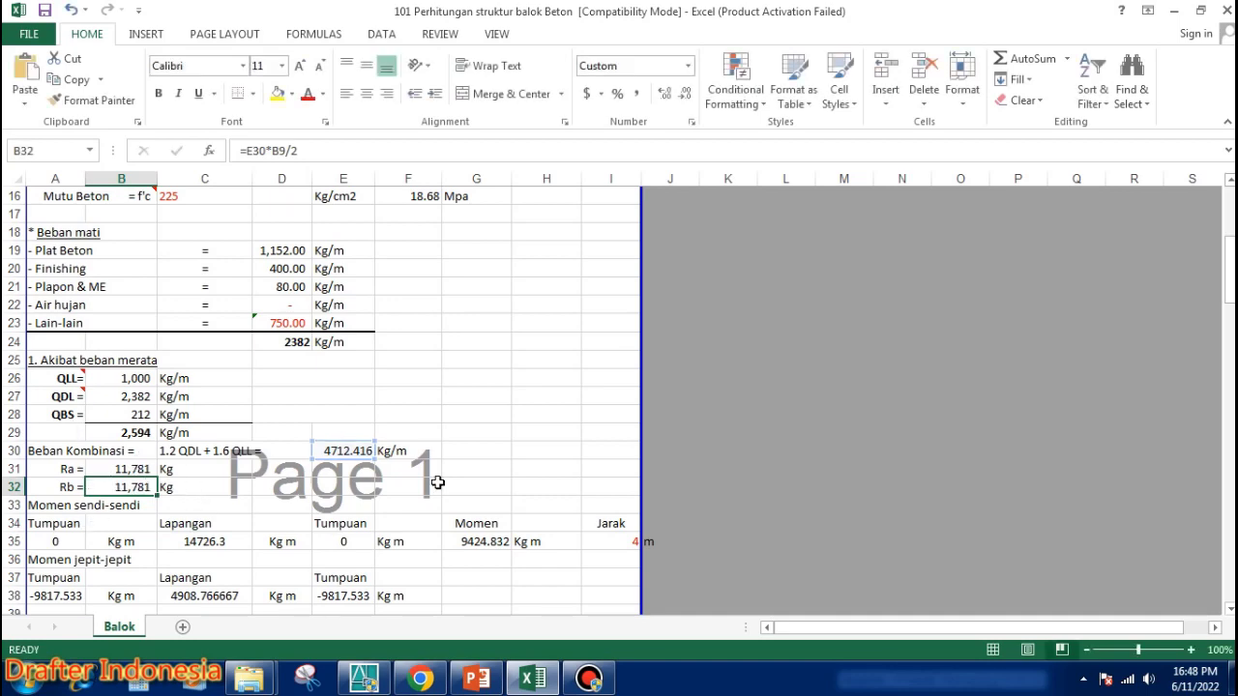
pyautogui.press('Escape')
pyautogui.scroll(-2, 448, 425)
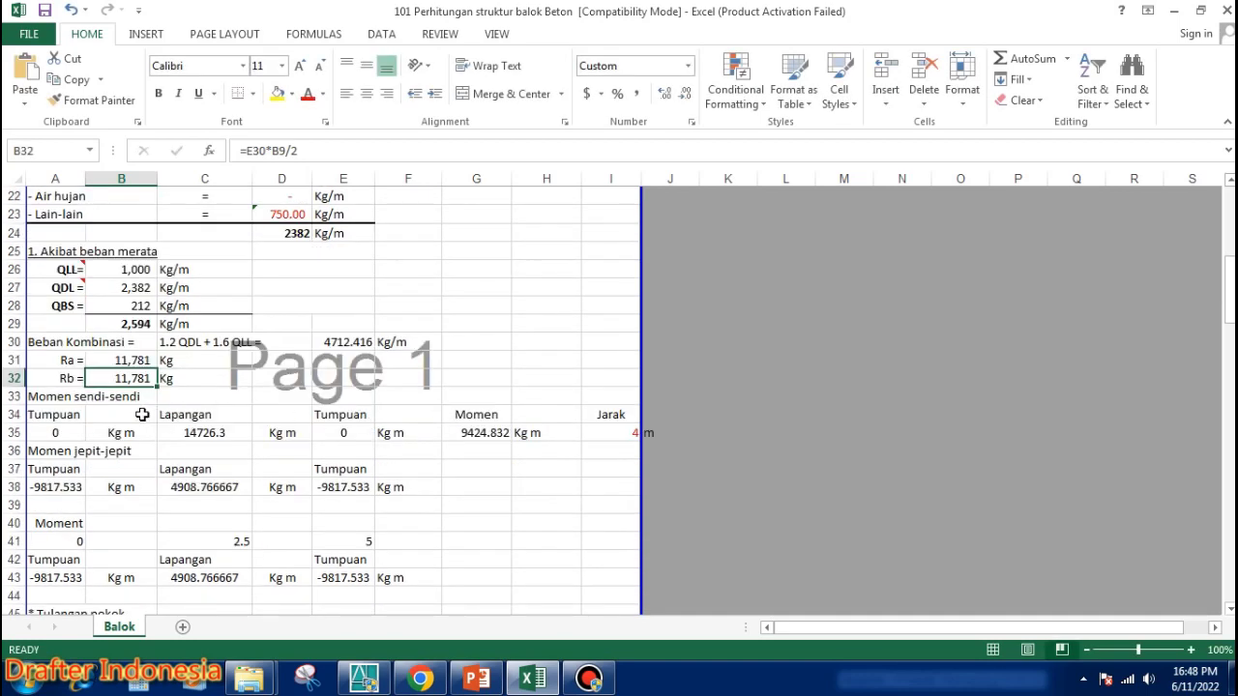
pyautogui.scroll(2, 136, 389)
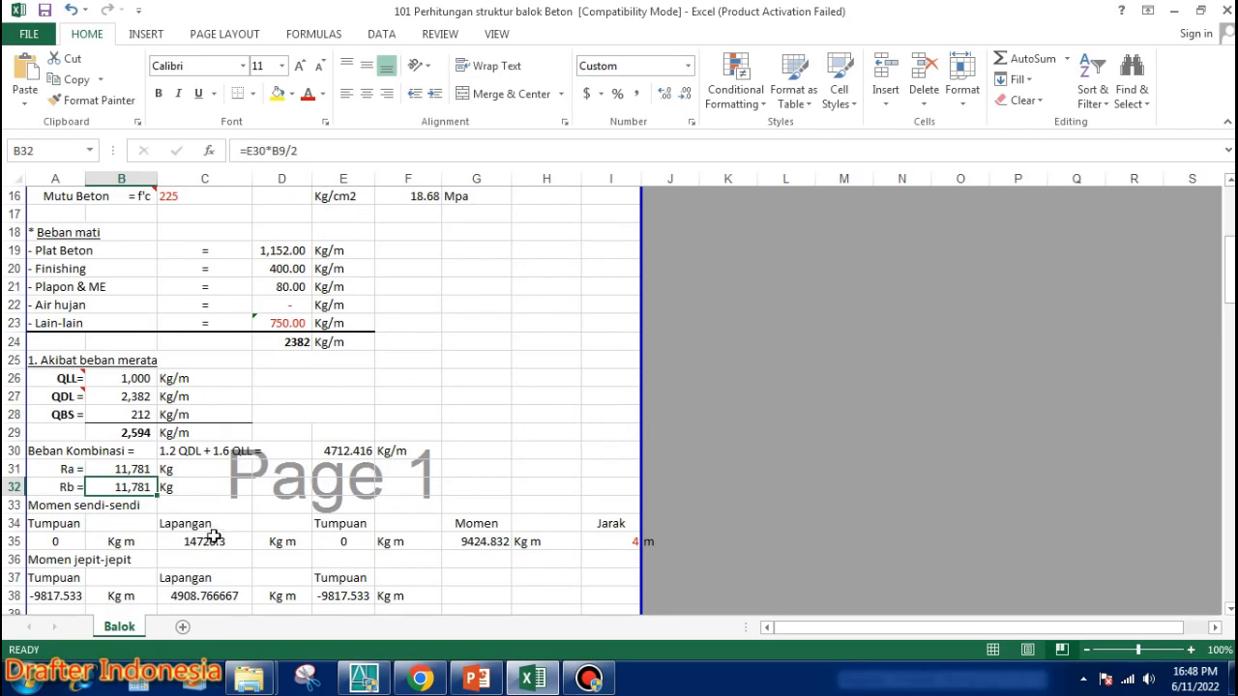
pyautogui.scroll(-1, 193, 542)
pyautogui.scroll(1, 213, 512)
pyautogui.scroll(2, 319, 447)
pyautogui.scroll(-2, 319, 447)
pyautogui.scroll(-1, 624, 507)
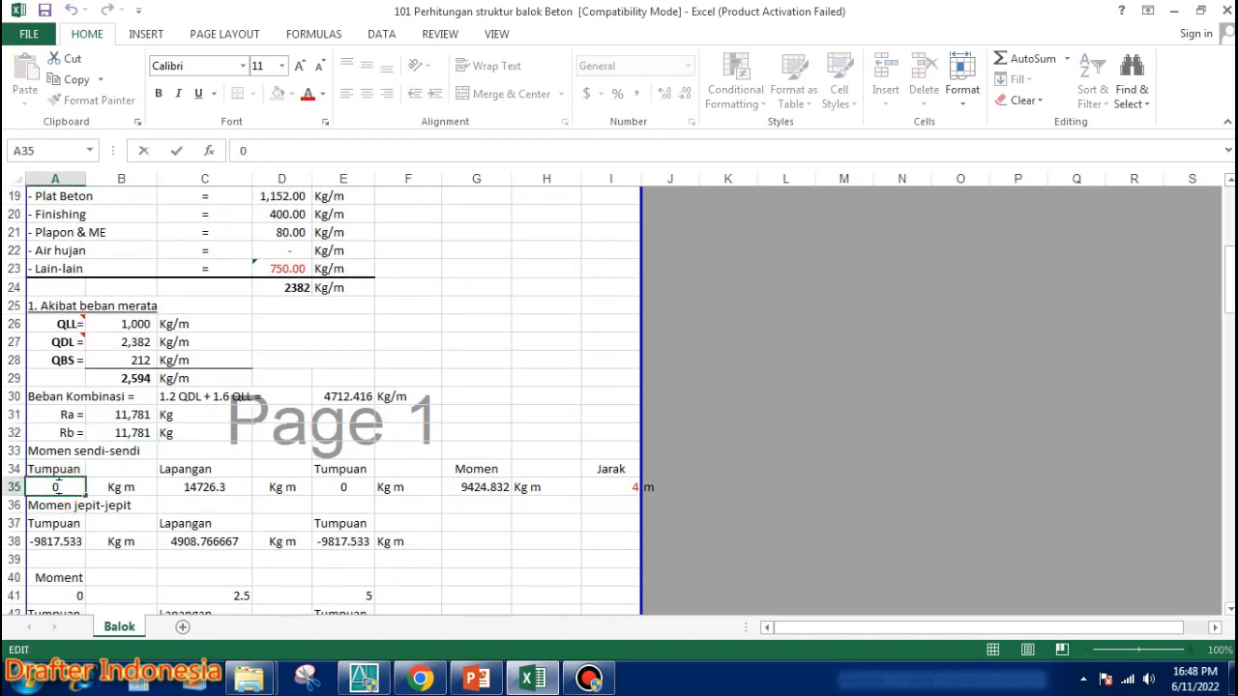
# Review the C35 midspan moment formula (14726.3) and confirm the moment formula in G35.
pyautogui.doubleClick(204, 486)
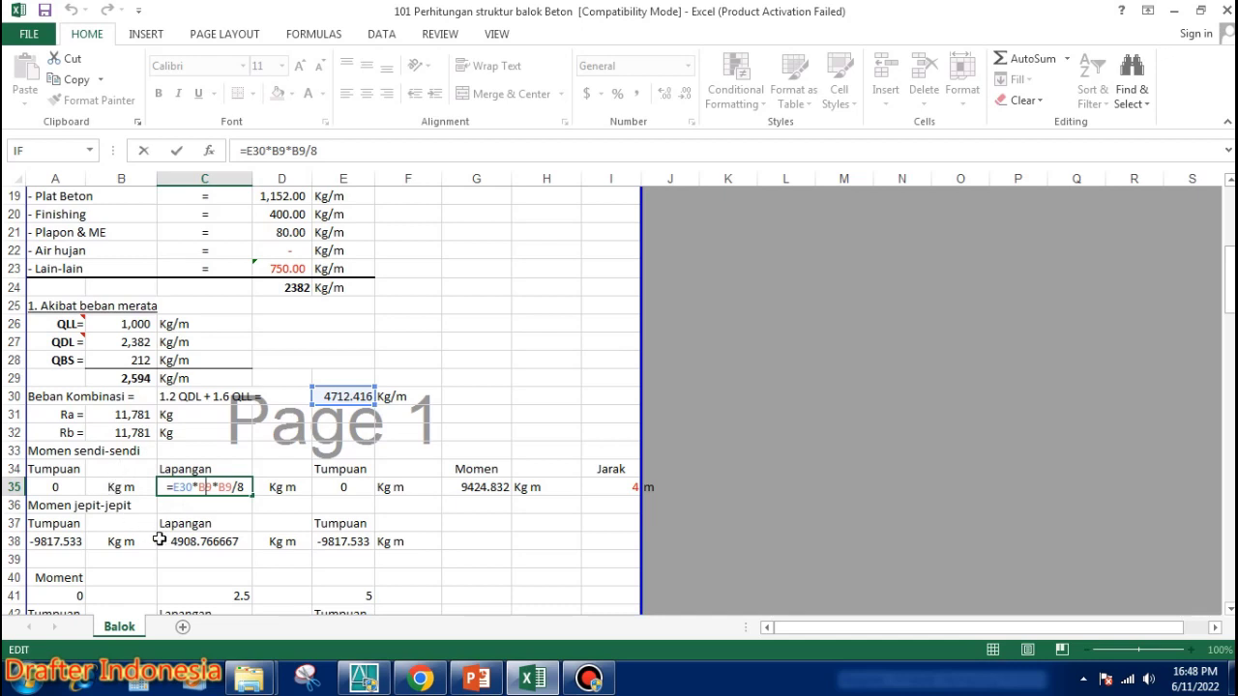
pyautogui.click(329, 487)
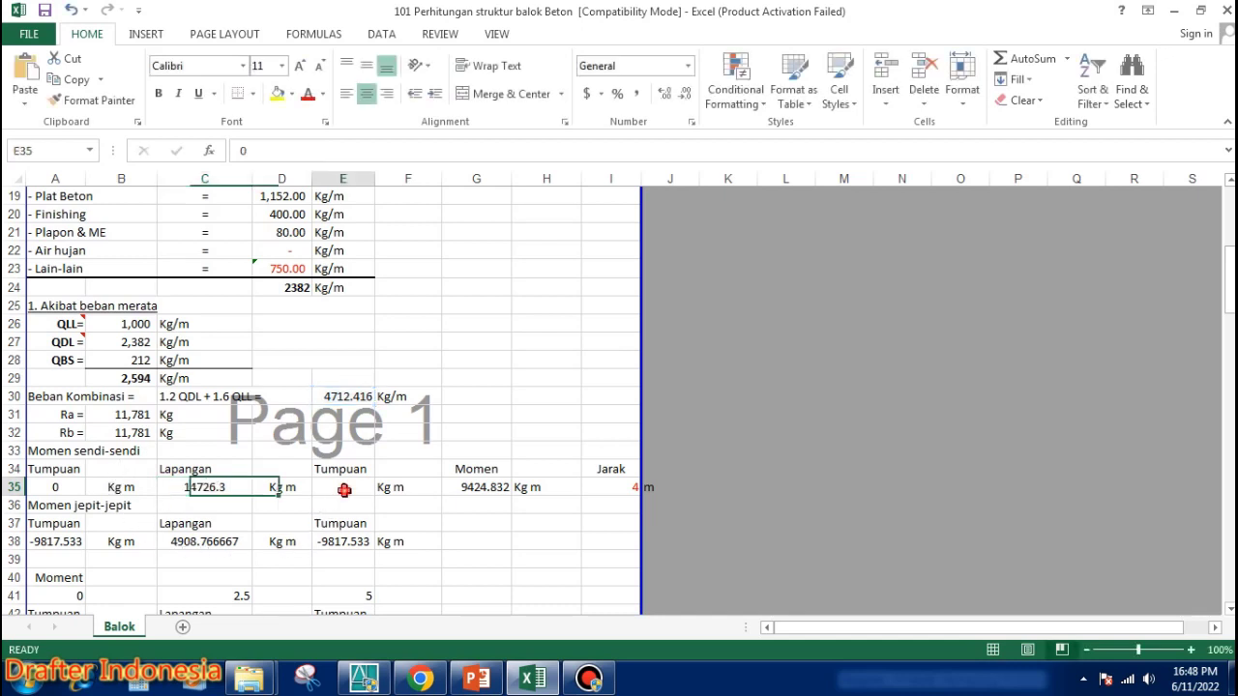
pyautogui.doubleClick(488, 488)
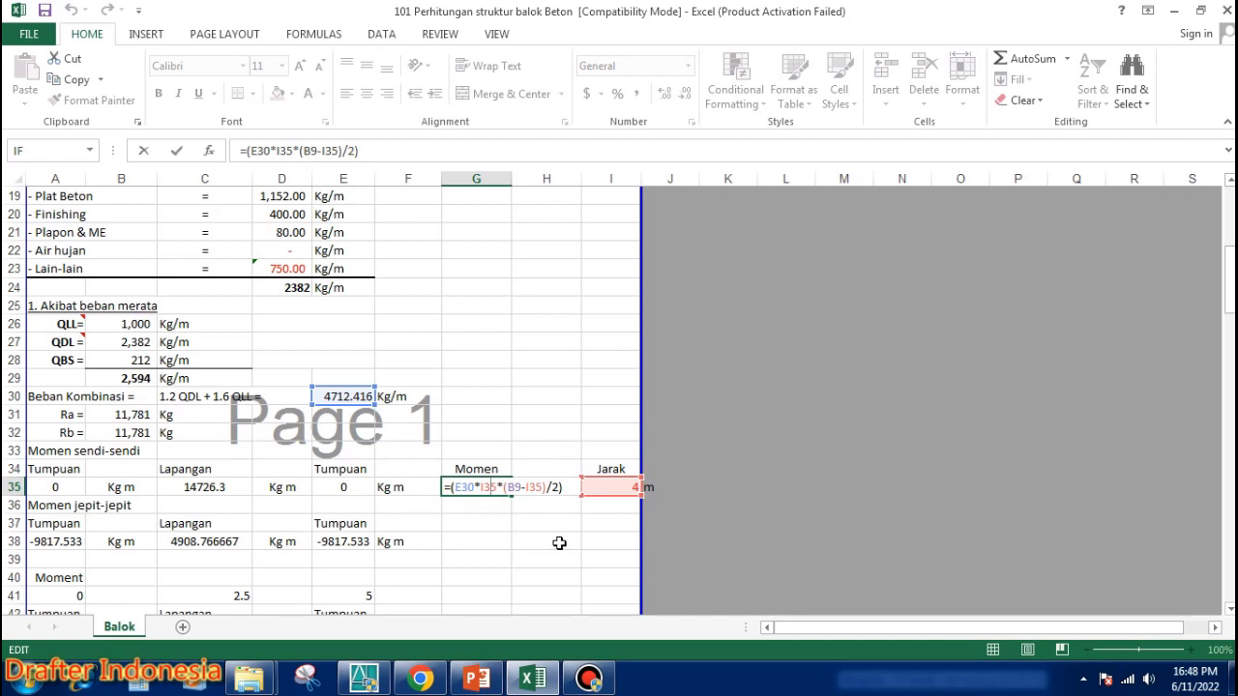
pyautogui.hotkey('ctrl', 'Return')
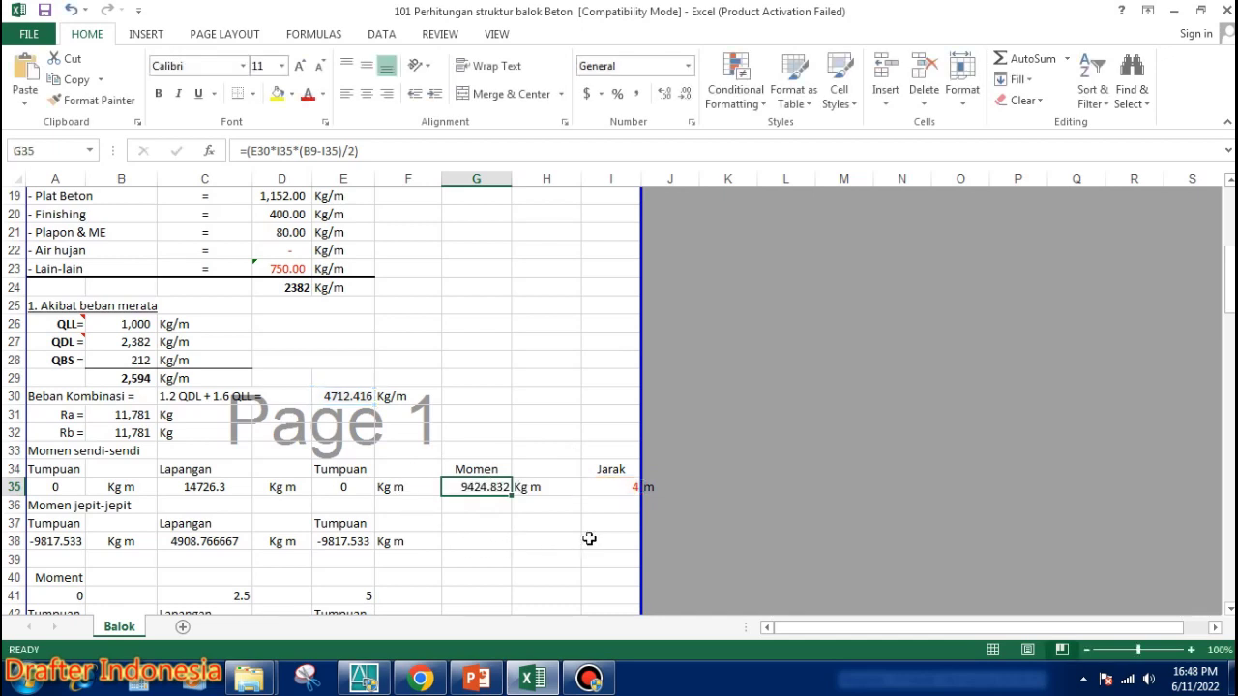
# Set the Jarak distance in I35 to 2 m, then to 2.5 m.
pyautogui.click(629, 488)
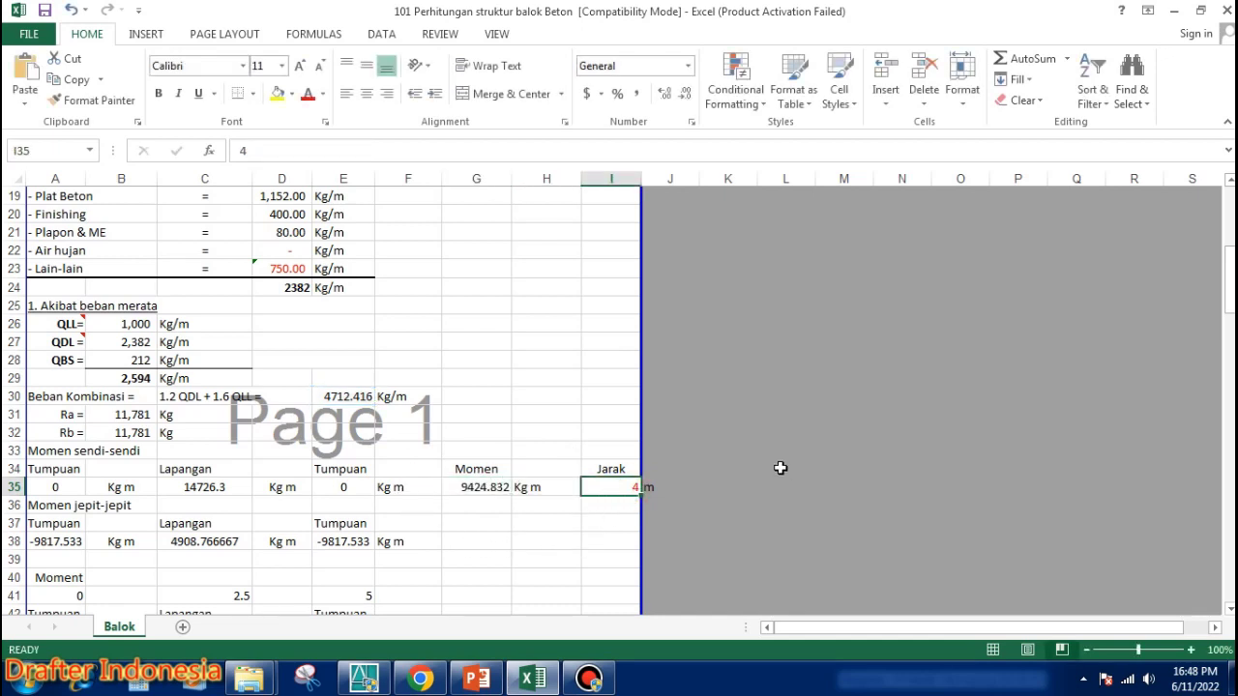
pyautogui.write('2')
pyautogui.press('Return')
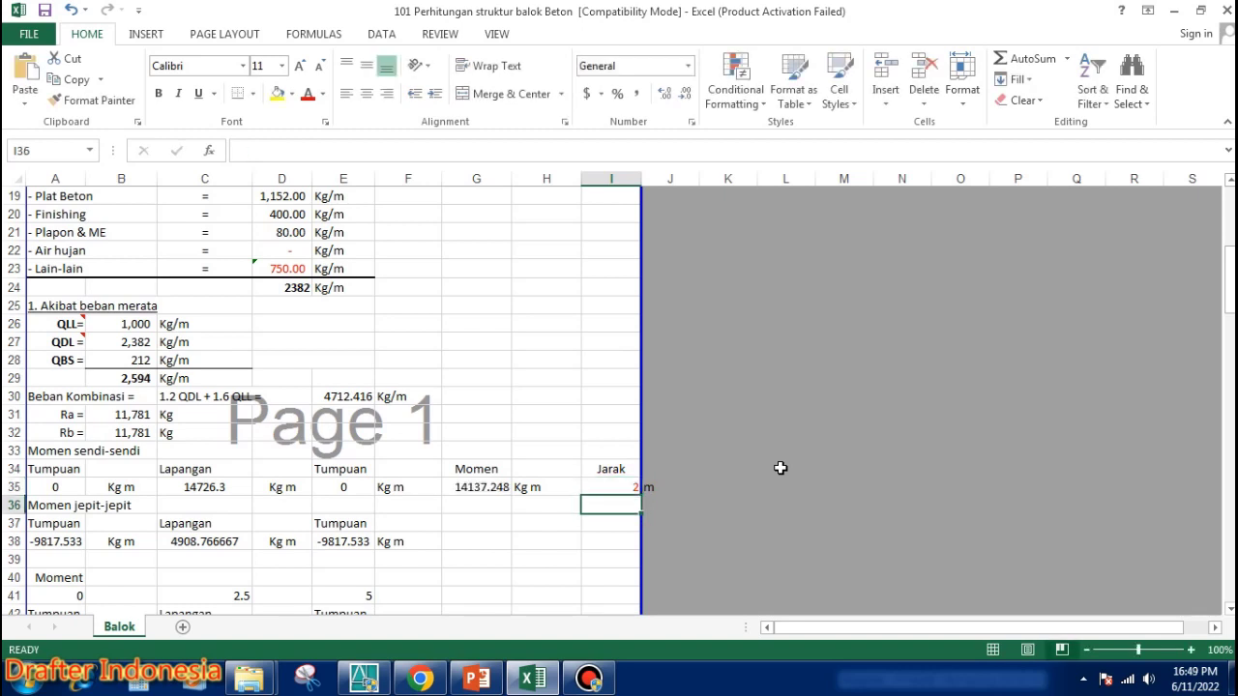
pyautogui.click(626, 488)
pyautogui.write('2.5')
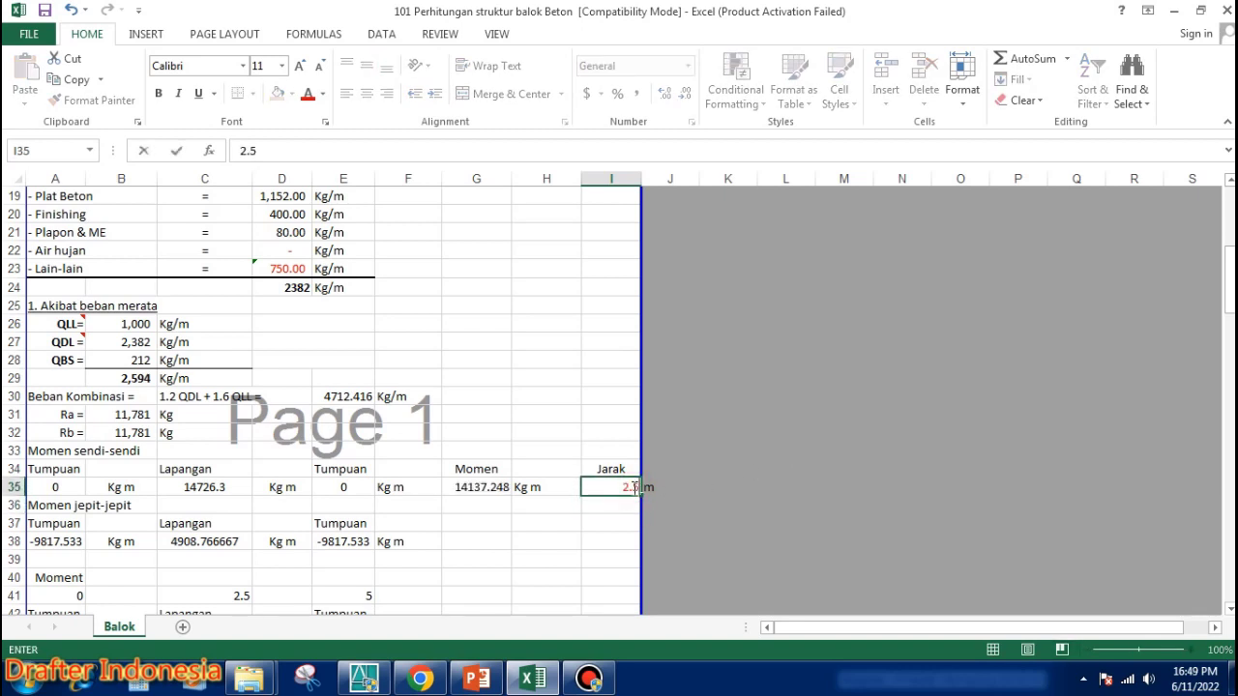
pyautogui.press('Return')
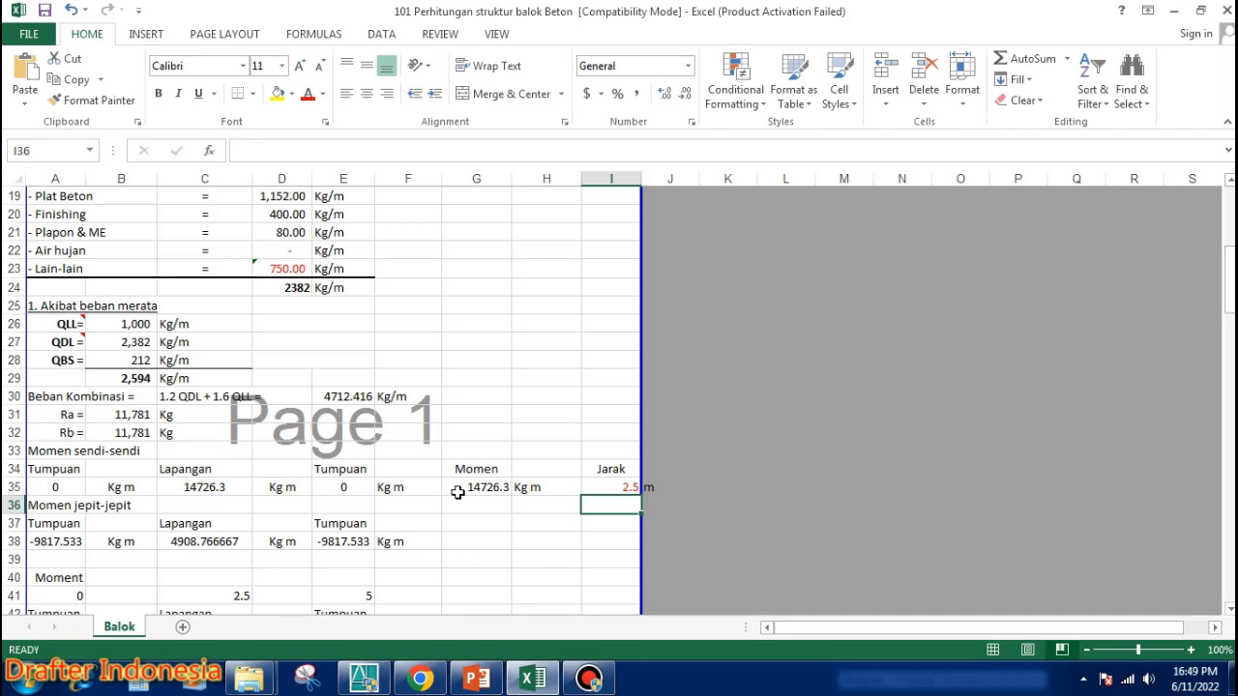
pyautogui.scroll(2, 70, 501)
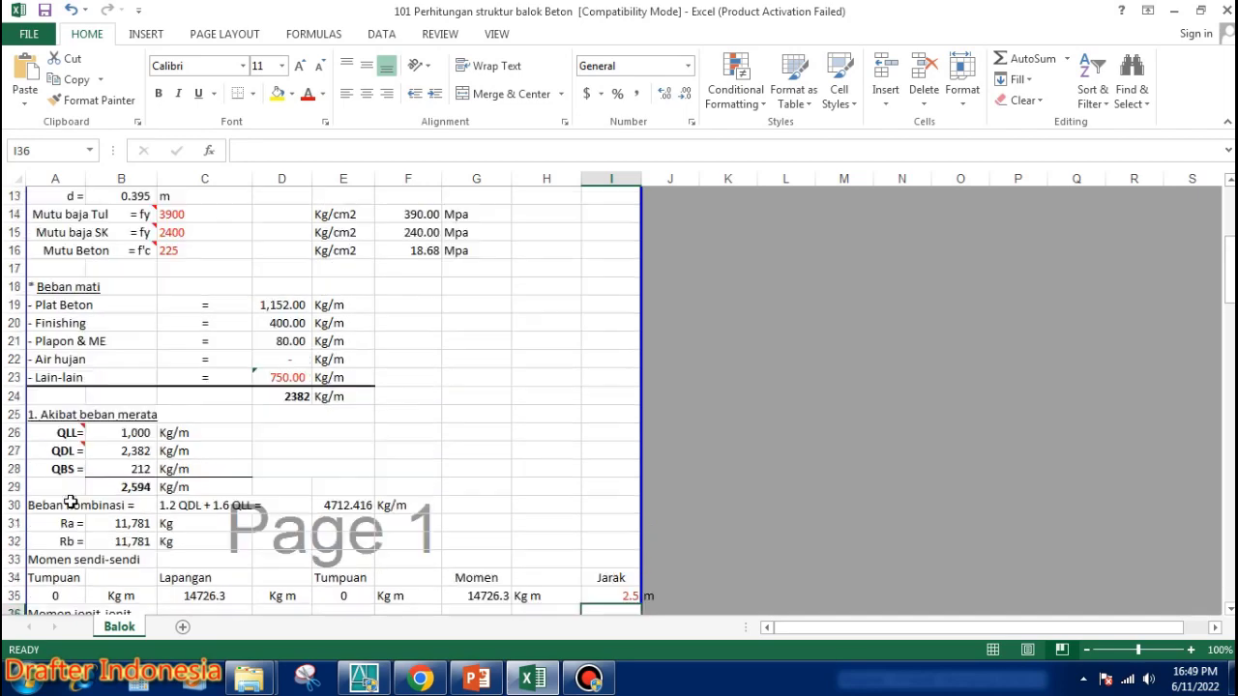
pyautogui.scroll(1, 290, 406)
pyautogui.scroll(2, 491, 313)
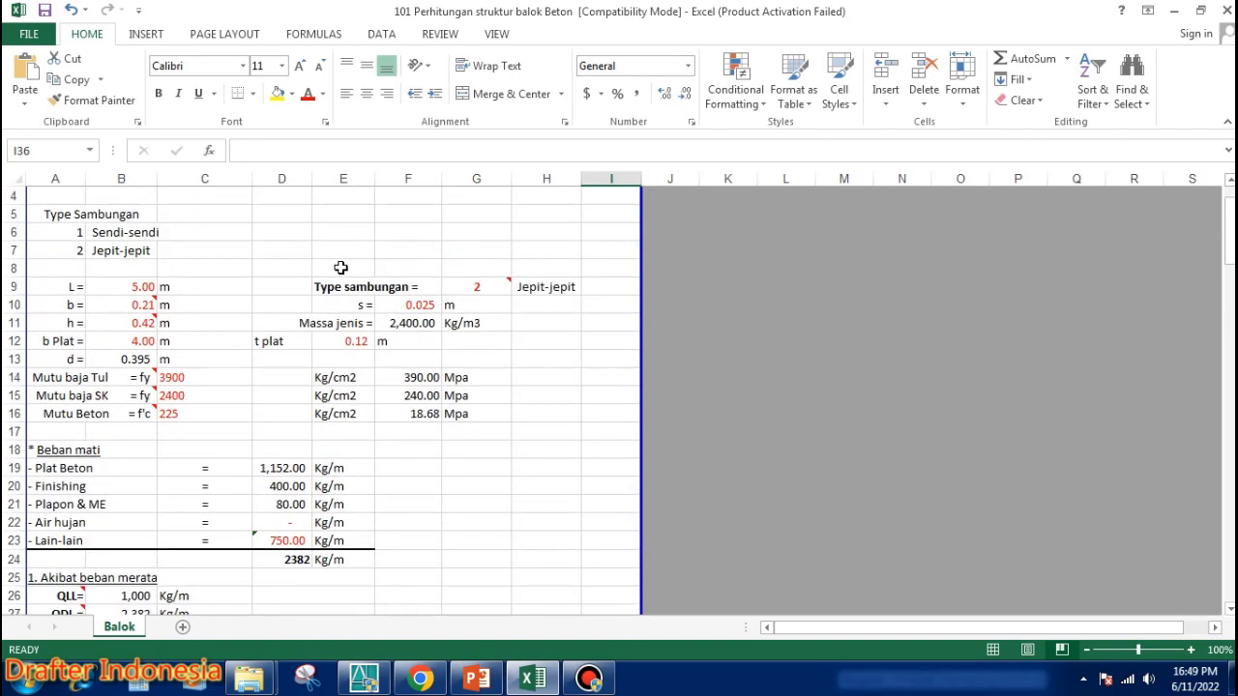
pyautogui.scroll(-3, 512, 293)
pyautogui.scroll(-4, 538, 300)
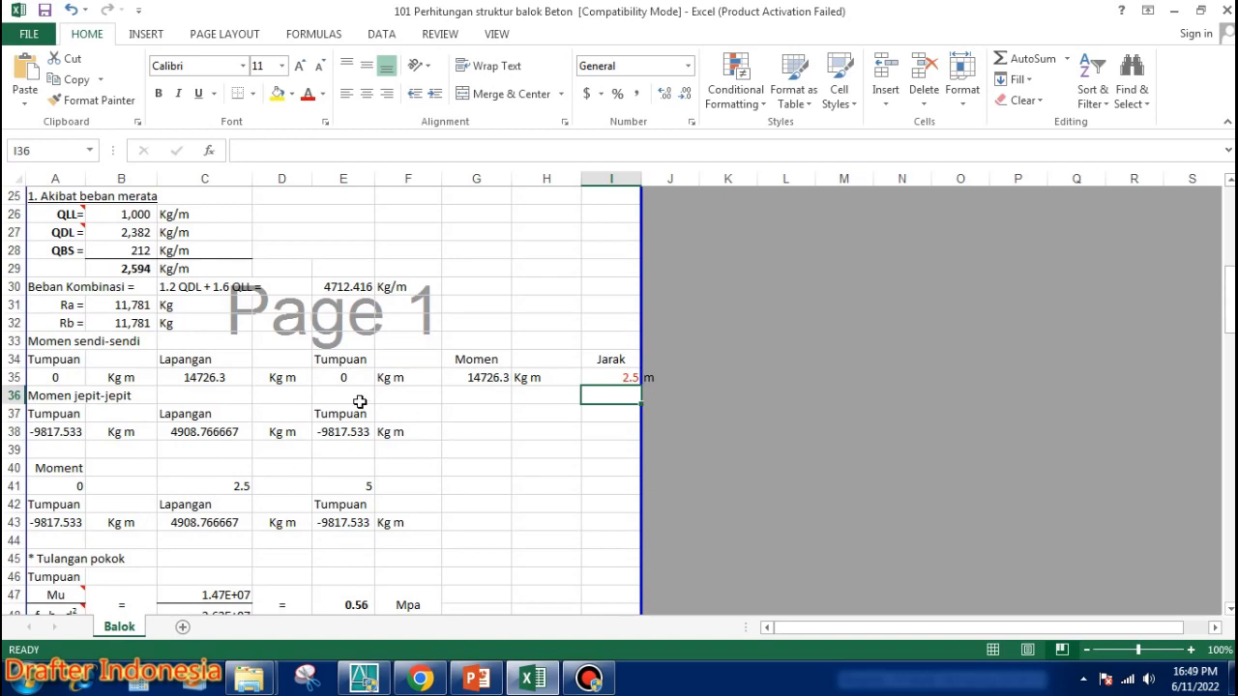
pyautogui.doubleClick(76, 437)
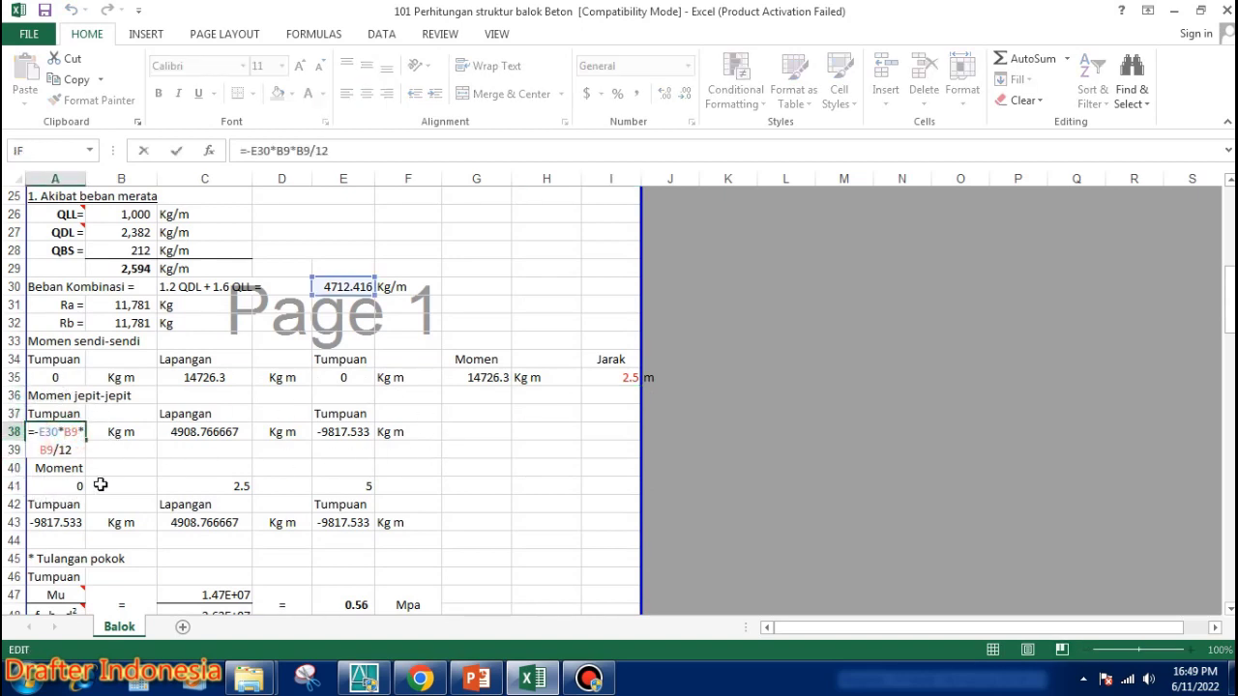
pyautogui.press('Escape')
pyautogui.doubleClick(206, 436)
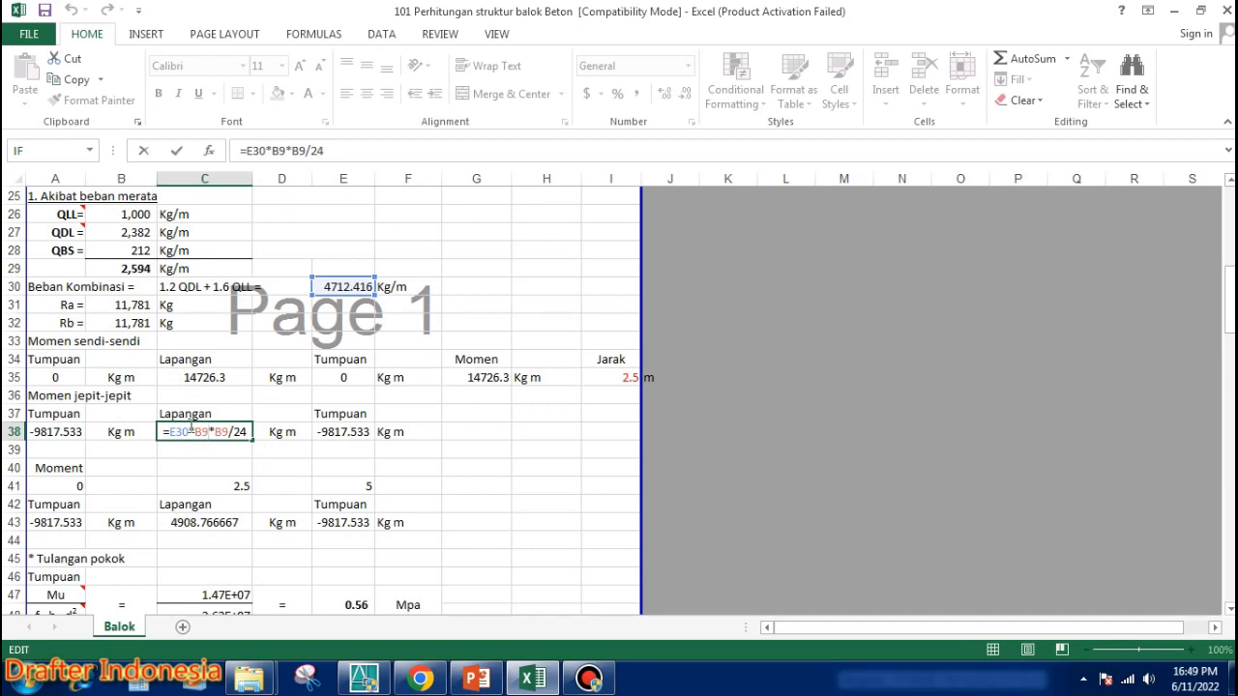
pyautogui.doubleClick(349, 433)
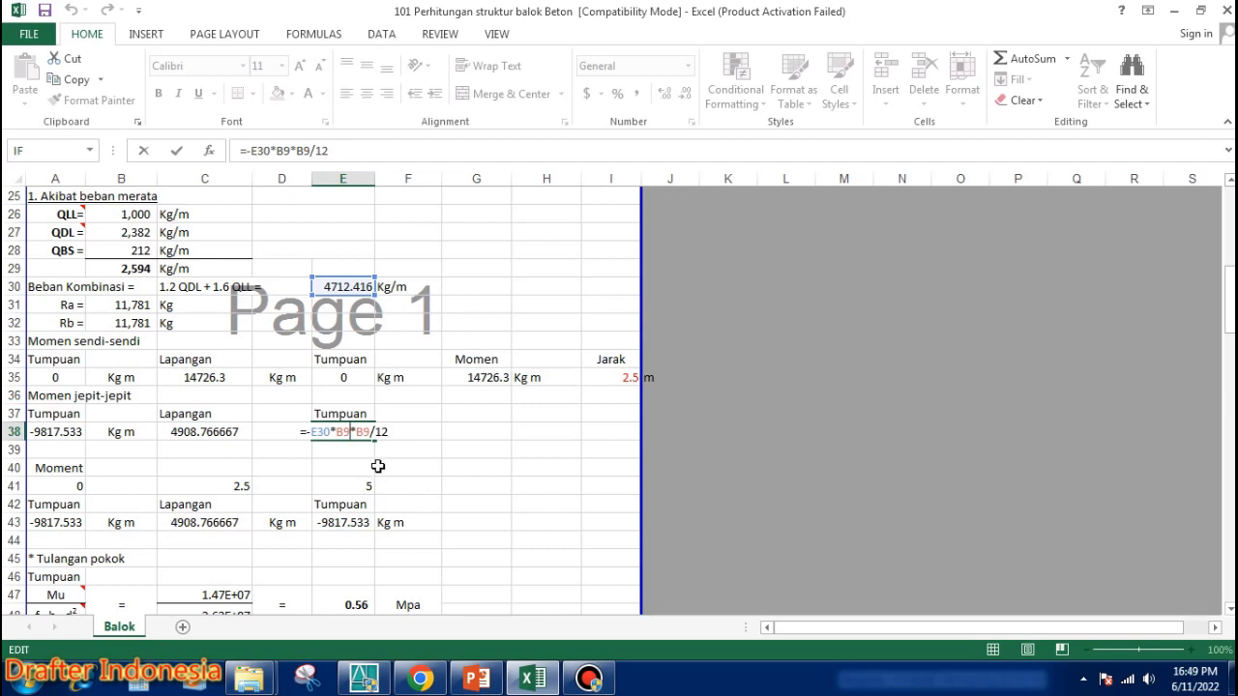
pyautogui.scroll(-1, 377, 461)
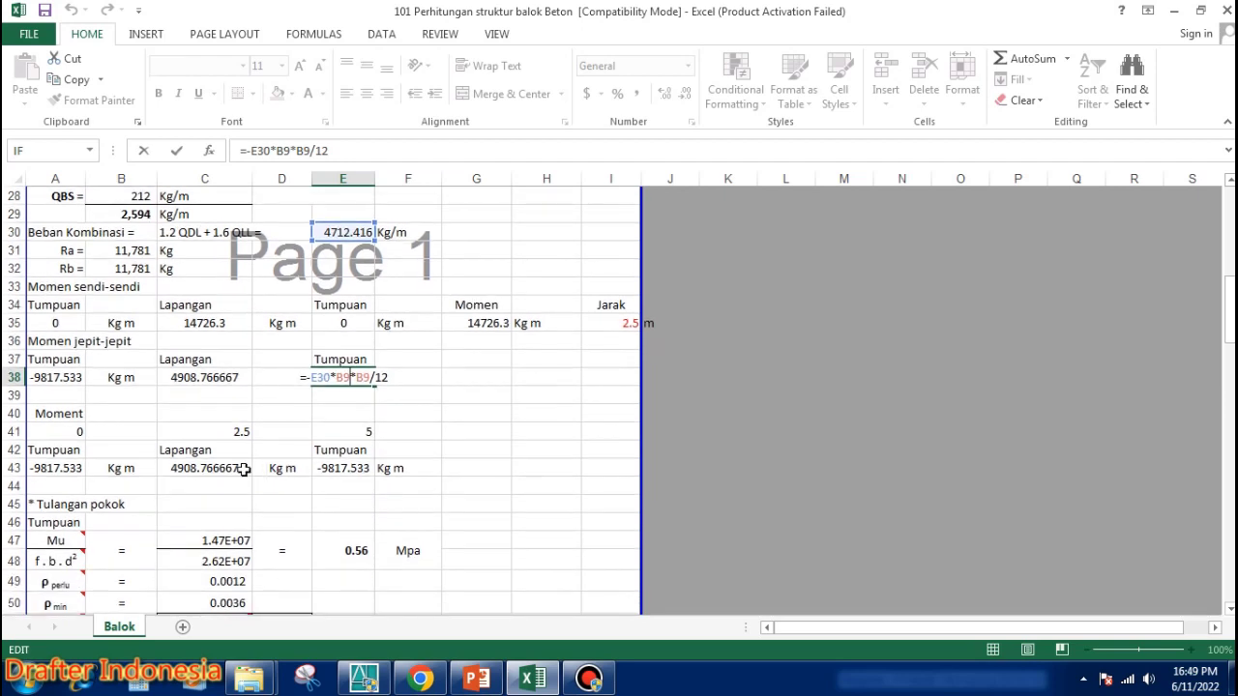
pyautogui.click(67, 431)
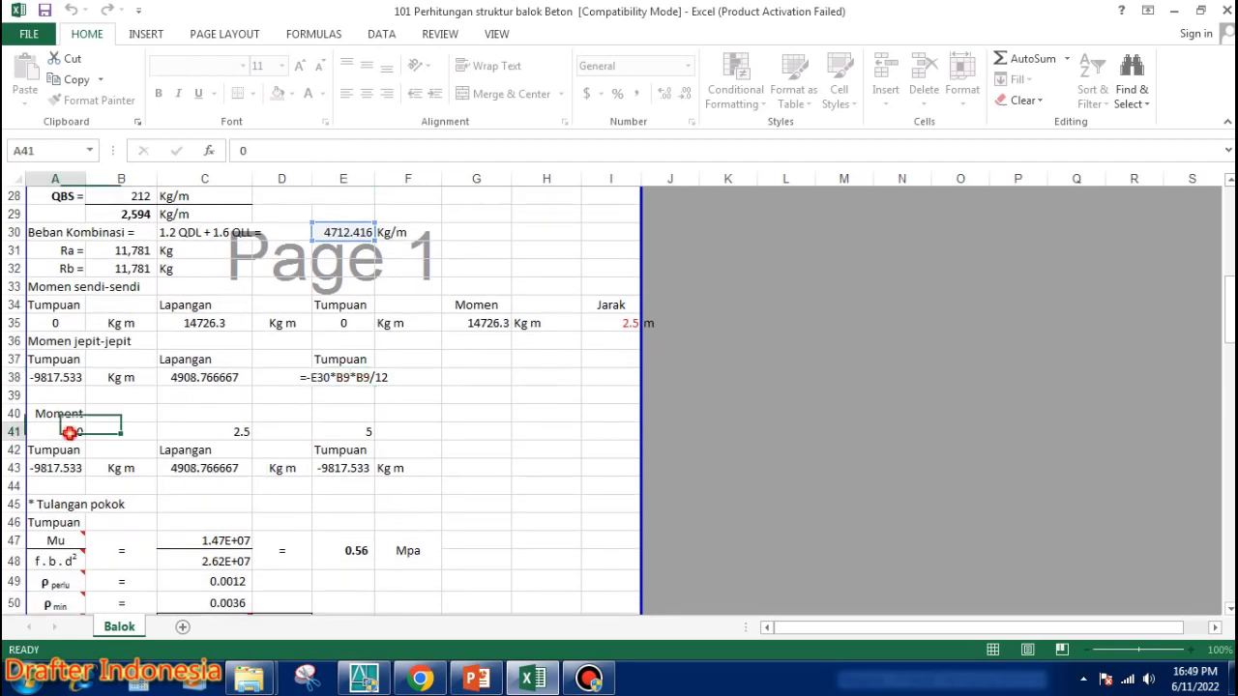
pyautogui.click(223, 432)
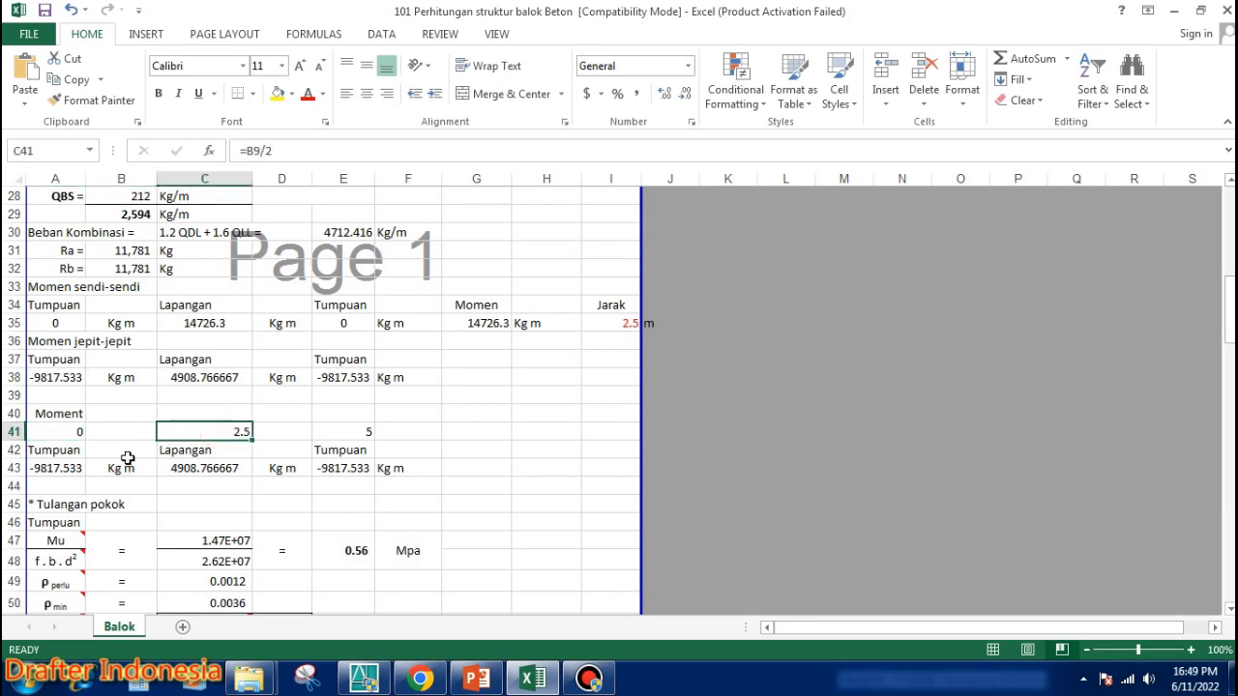
pyautogui.click(340, 431)
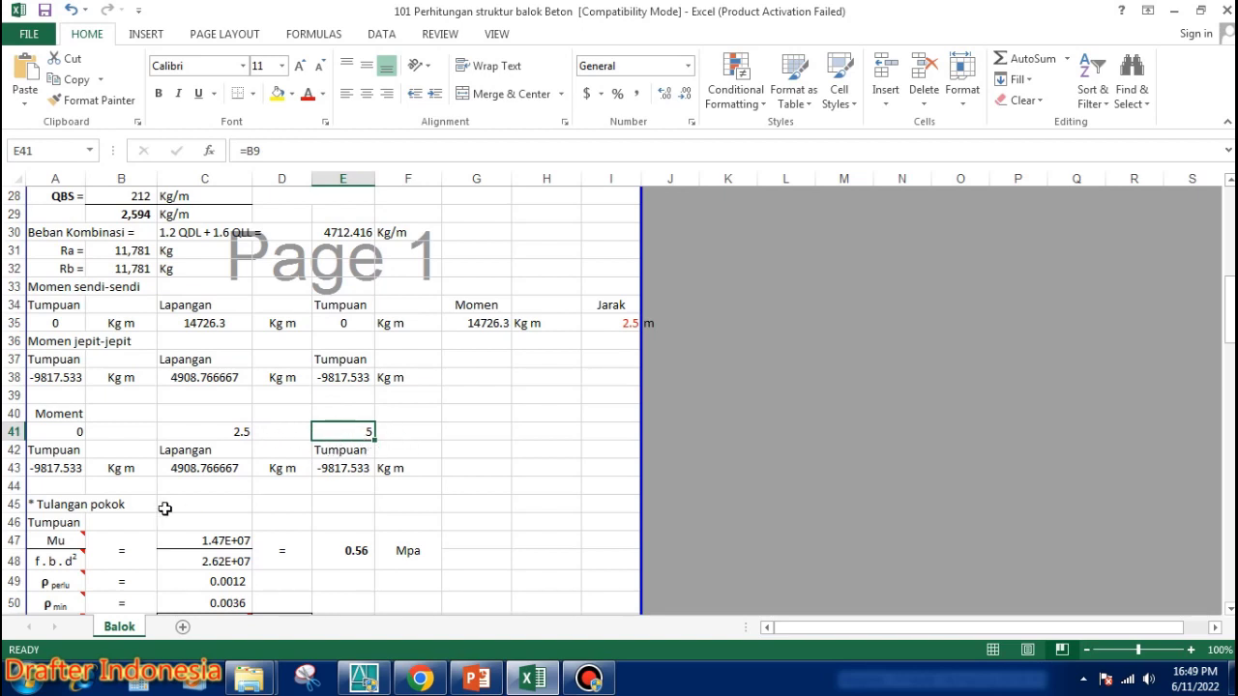
pyautogui.doubleClick(49, 469)
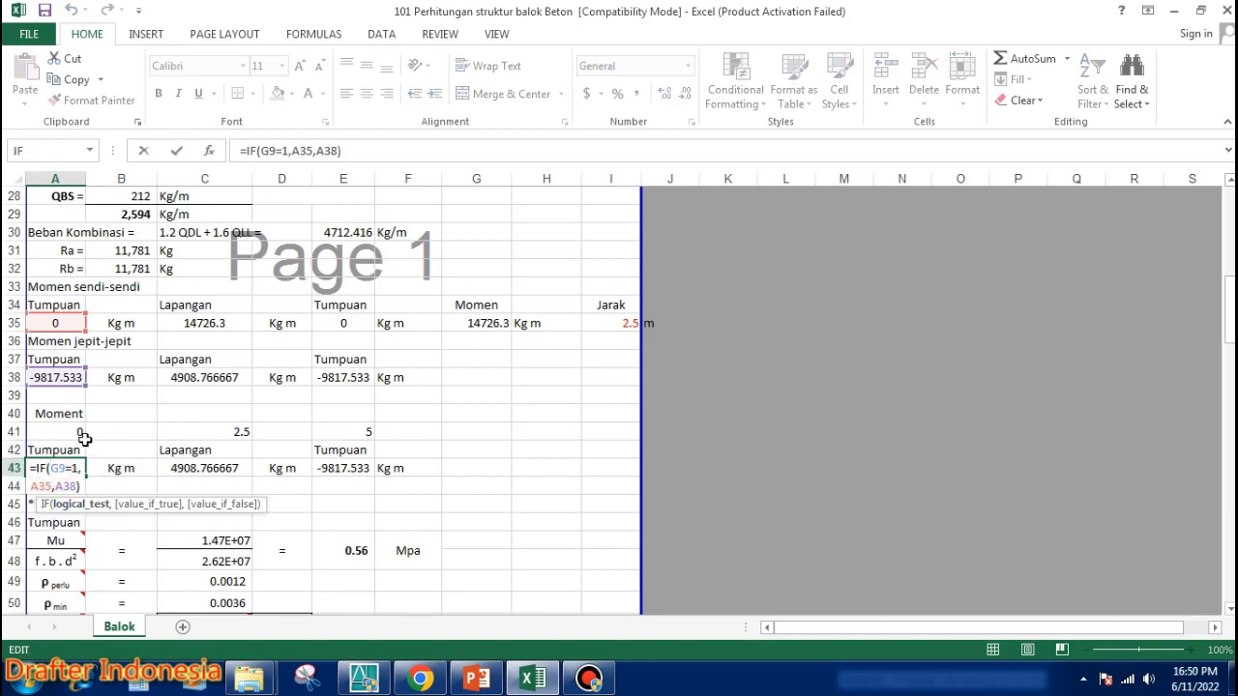
pyautogui.scroll(-1, 390, 481)
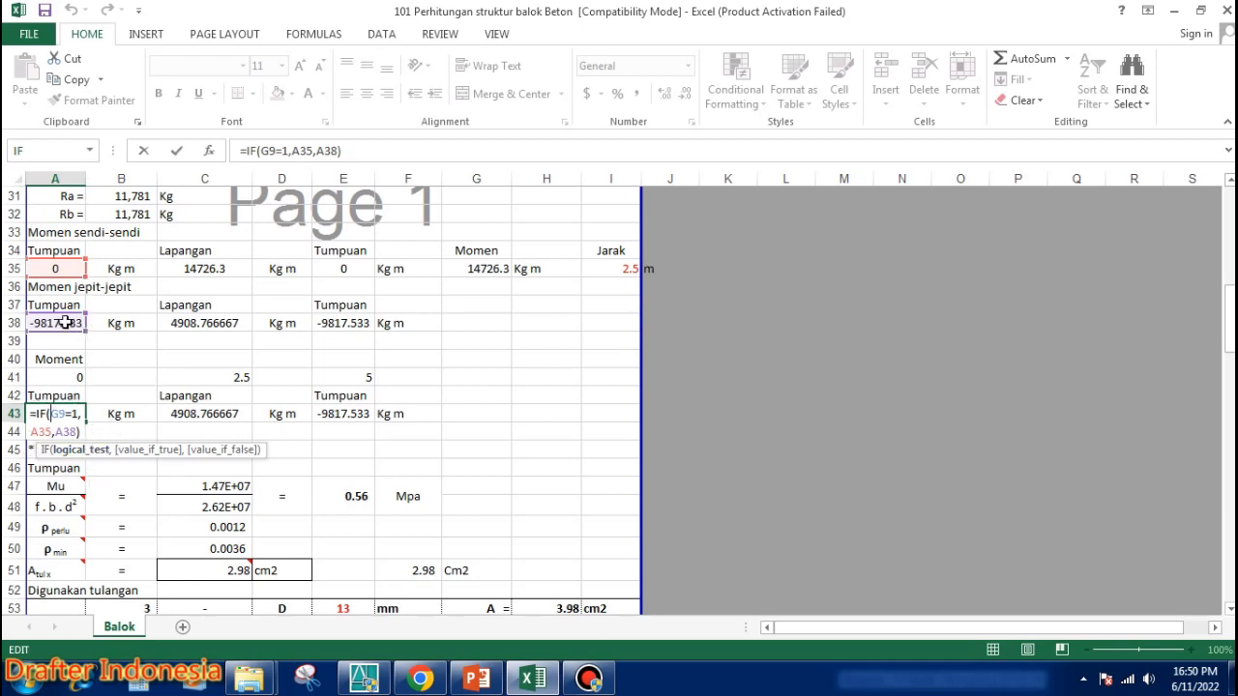
pyautogui.hotkey('ctrl', 'Return')
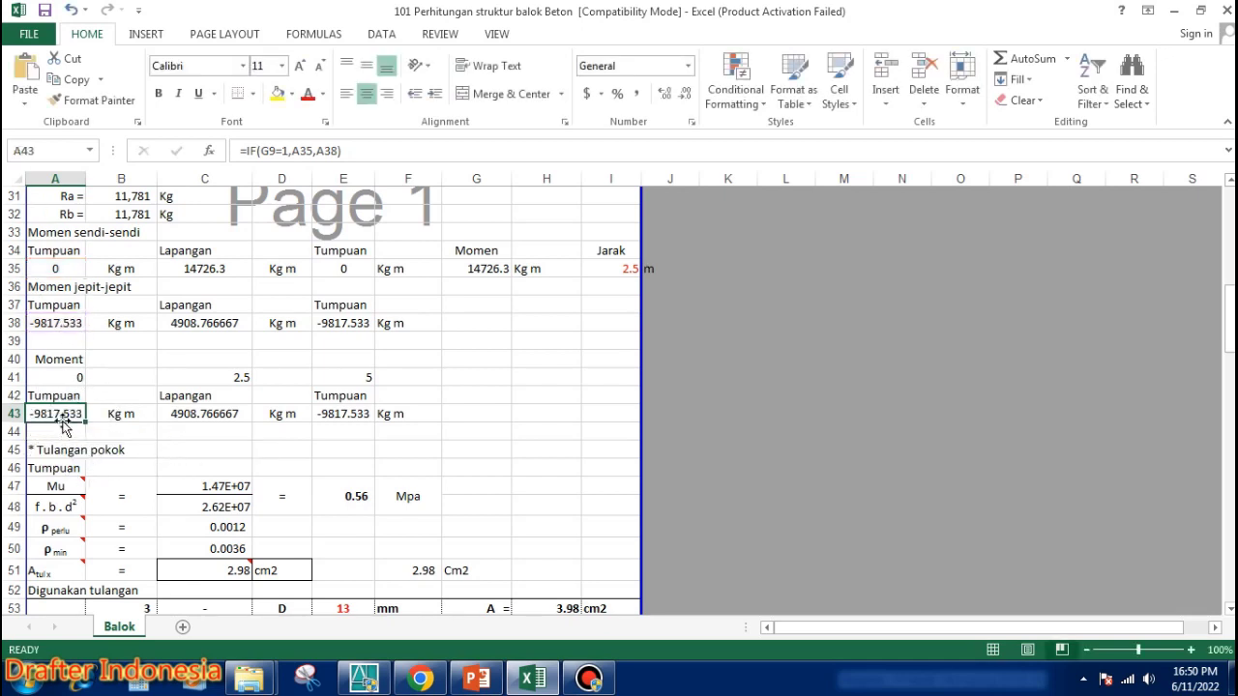
pyautogui.doubleClick(61, 415)
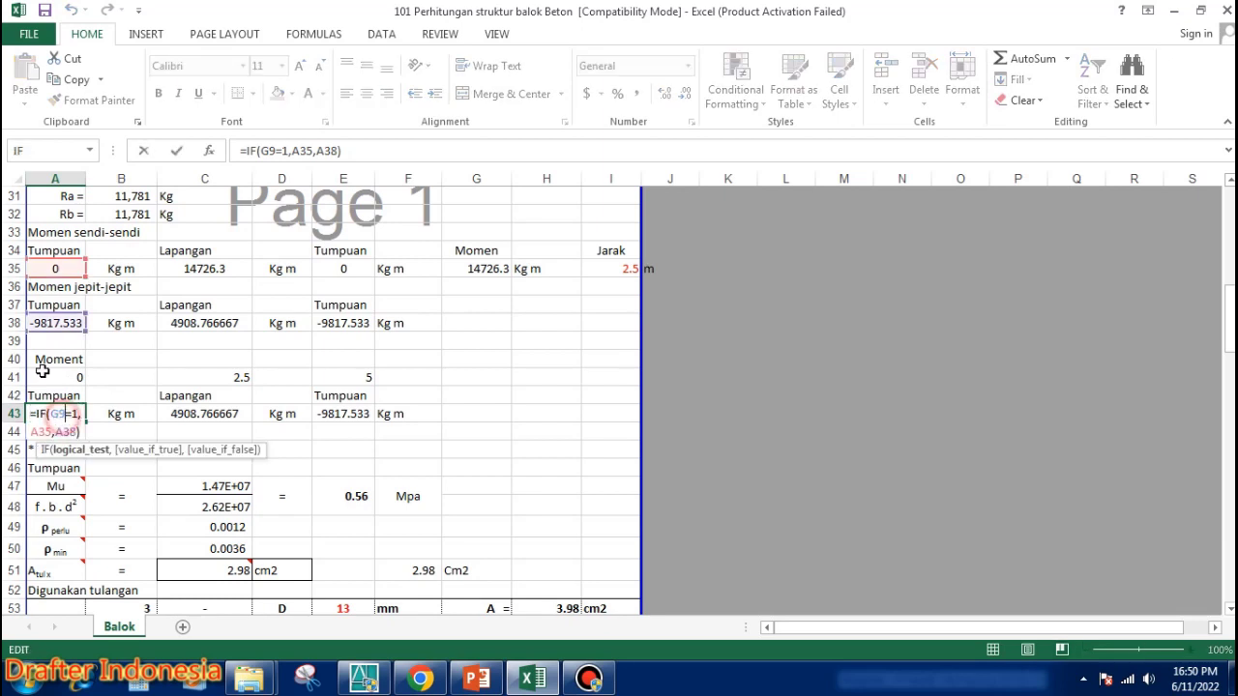
pyautogui.press('Escape')
pyautogui.doubleClick(206, 413)
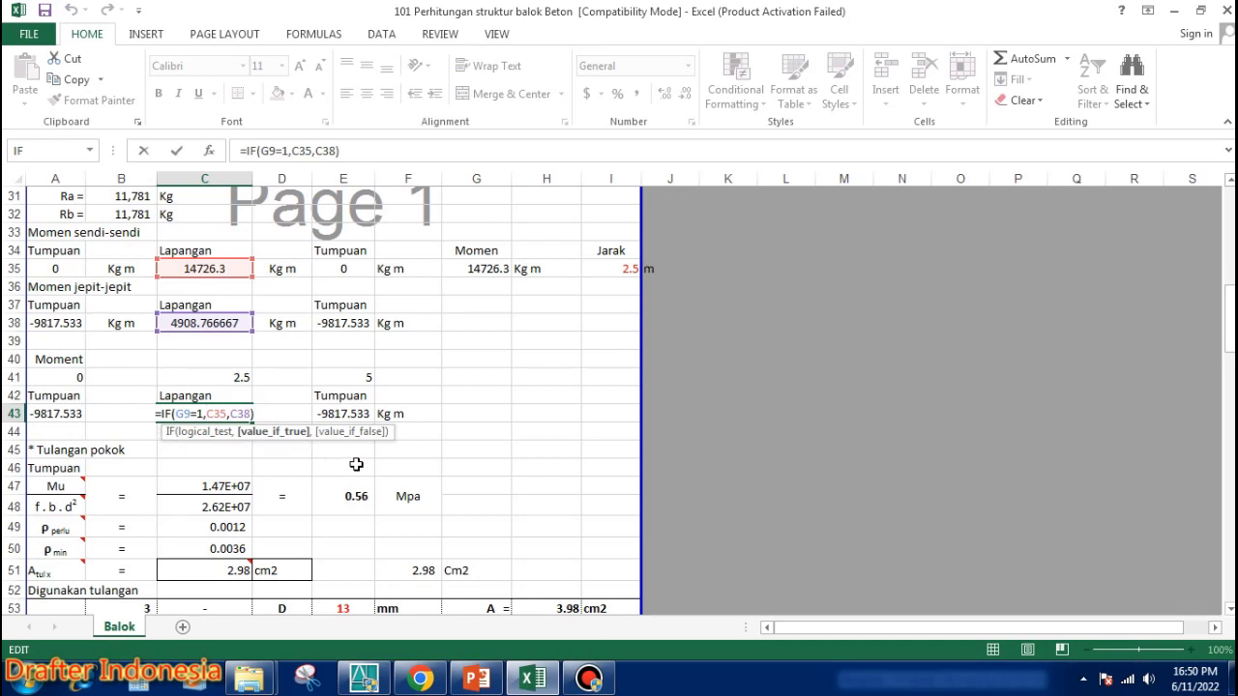
pyautogui.hotkey('ctrl', 'Return')
pyautogui.doubleClick(358, 413)
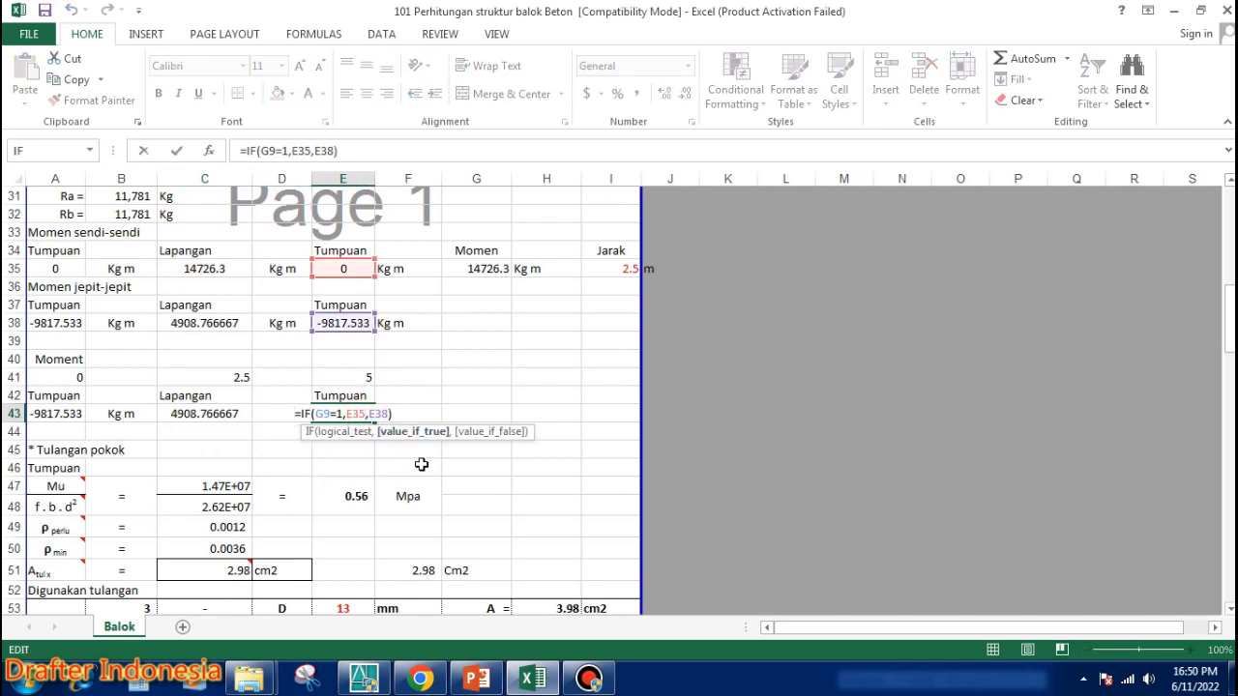
pyautogui.hotkey('ctrl', 'Return')
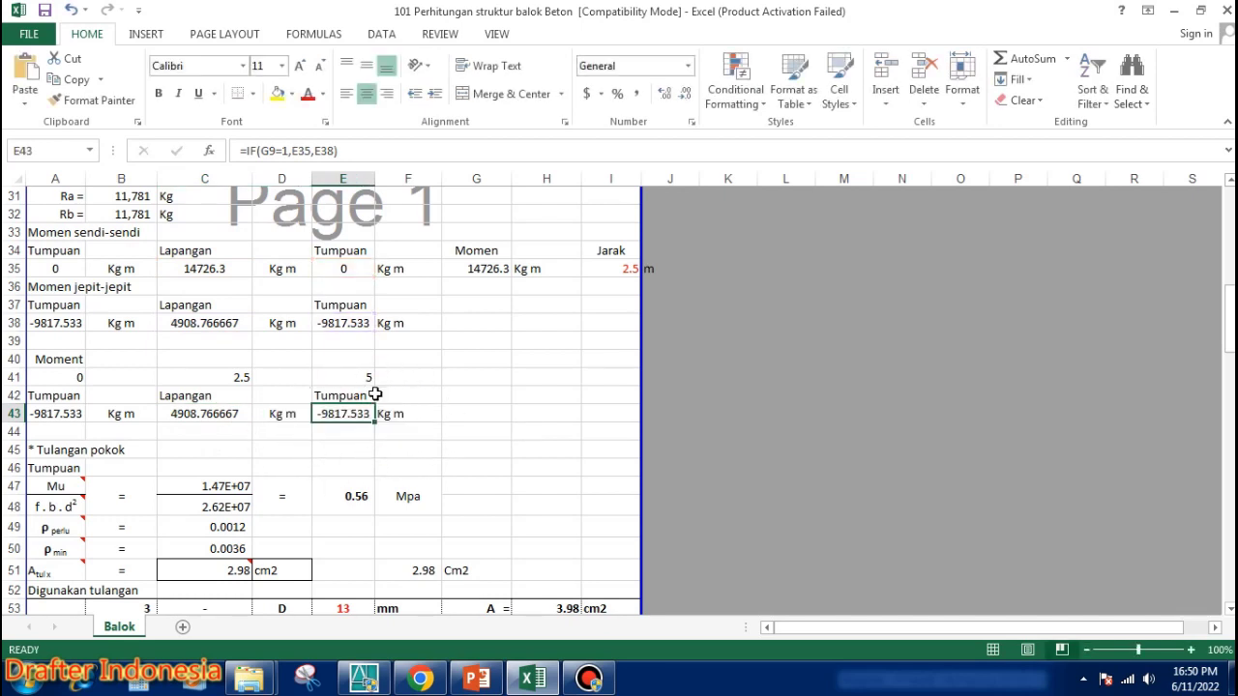
pyautogui.scroll(-1, 415, 427)
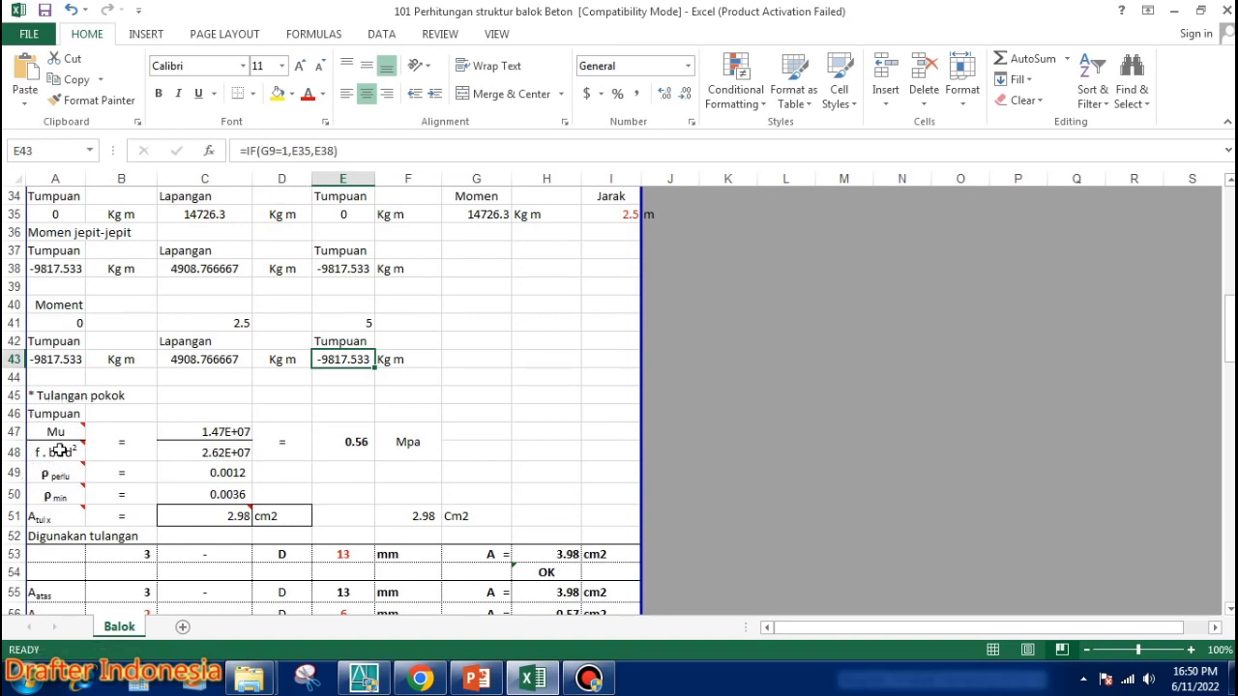
pyautogui.doubleClick(217, 430)
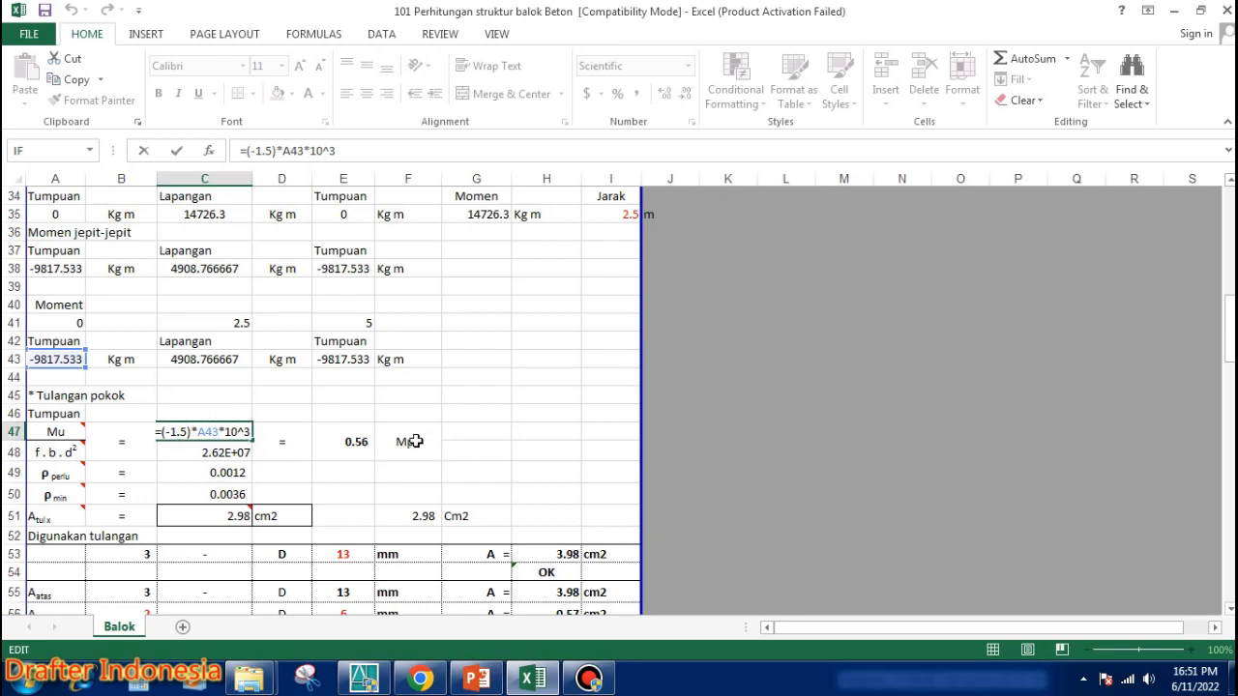
pyautogui.click(207, 455)
pyautogui.doubleClick(218, 453)
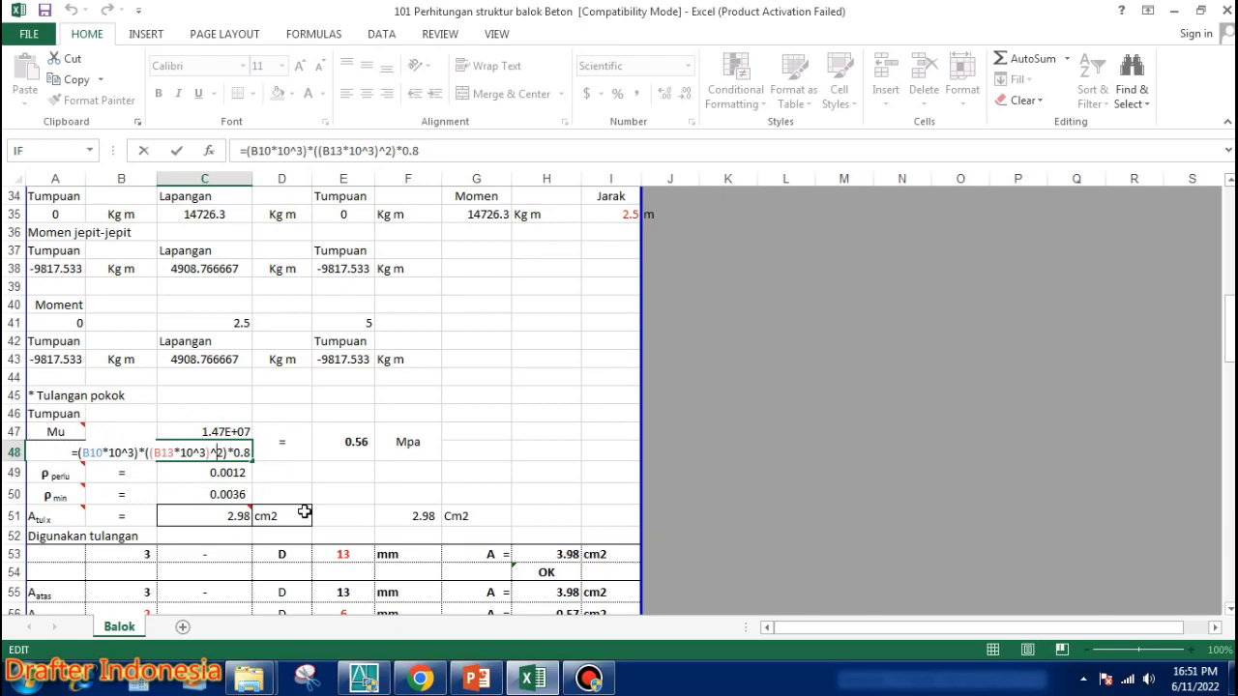
pyautogui.doubleClick(357, 442)
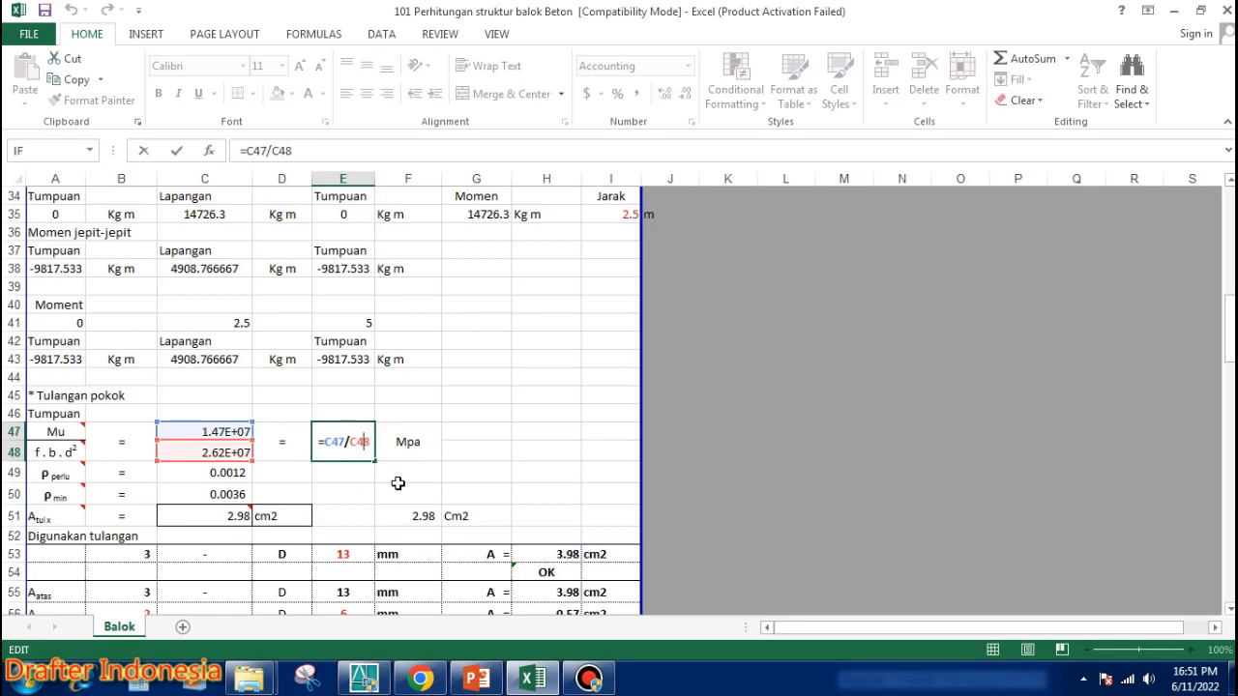
pyautogui.scroll(-1, 409, 479)
pyautogui.scroll(-1, 409, 480)
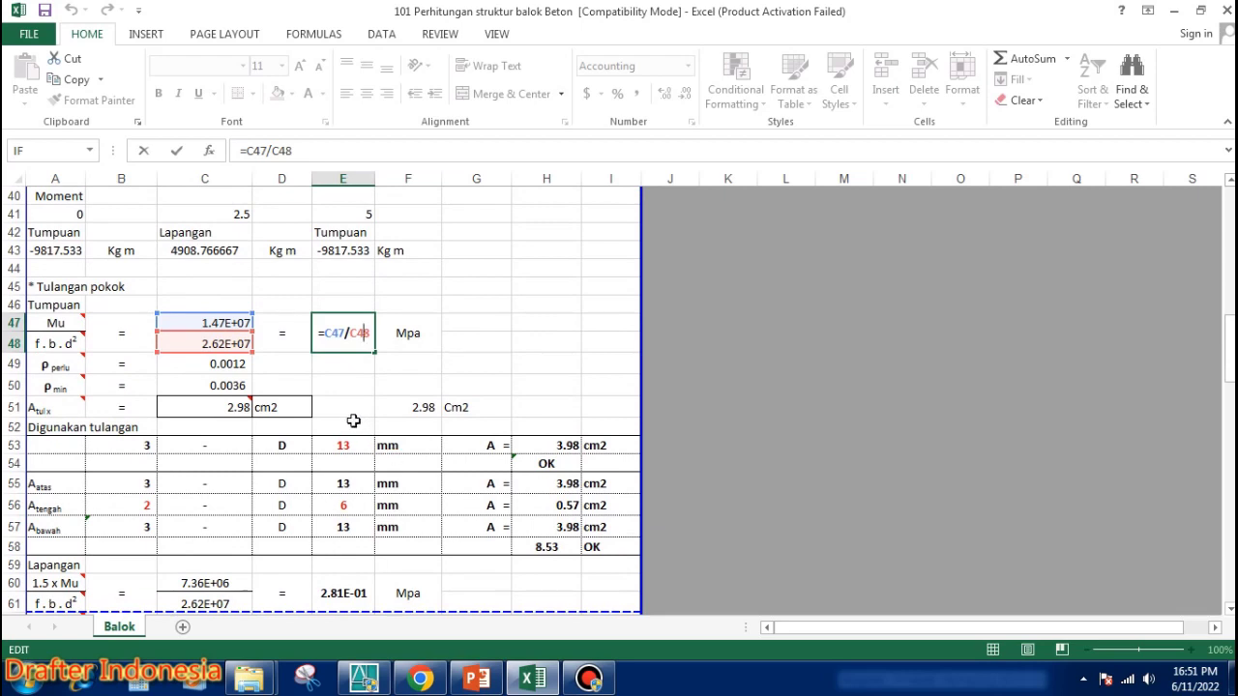
pyautogui.press('Escape')
pyautogui.doubleClick(236, 365)
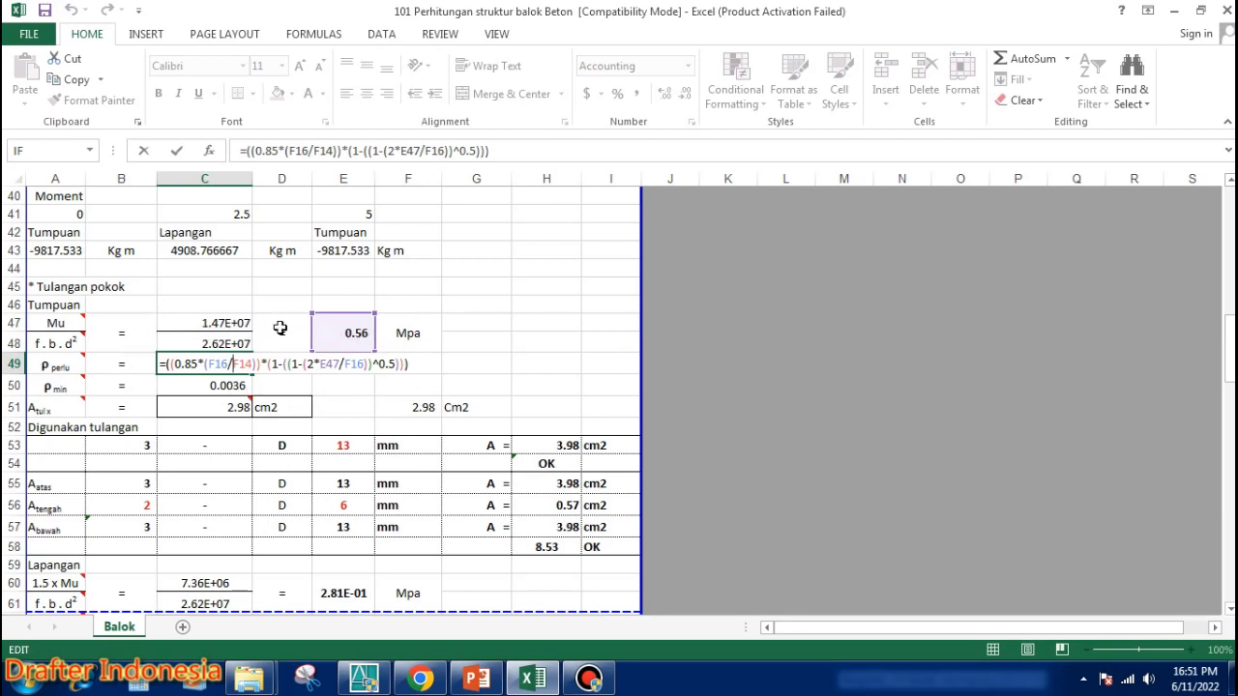
pyautogui.press('Return')
pyautogui.click(242, 364)
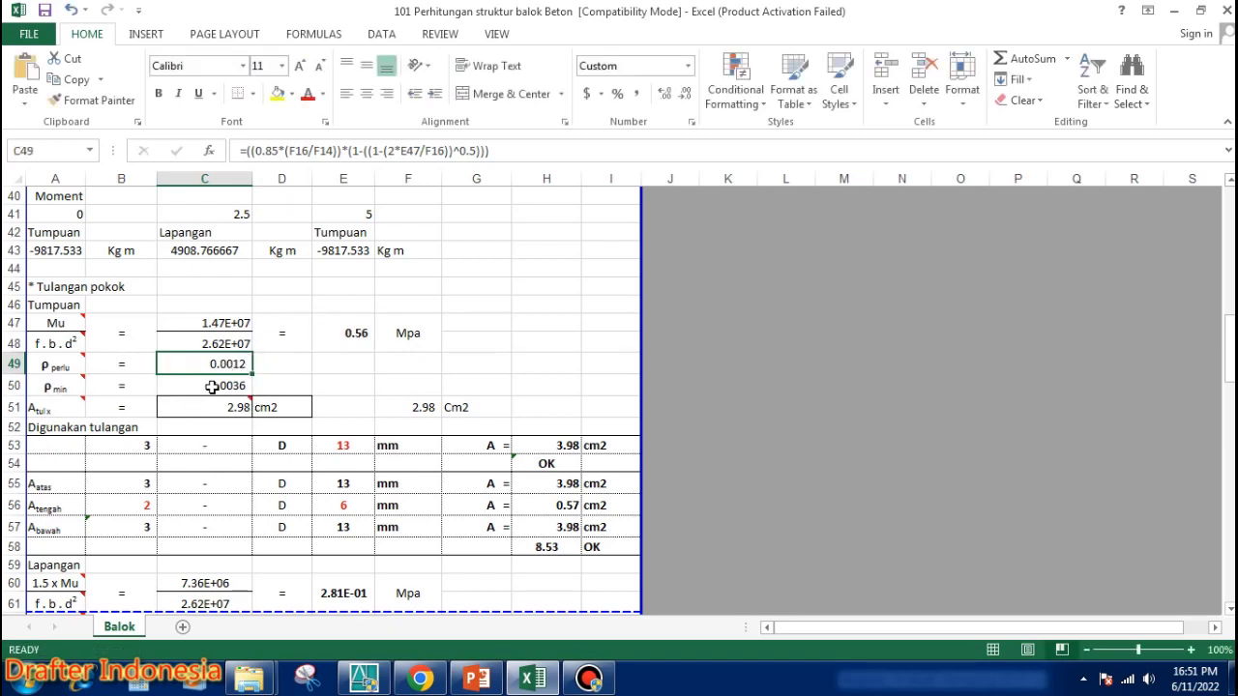
# Confirm ρmin =1.4/F14 (0.0036) in C50 and check the C51 IF formula giving 2.98 cm2.
pyautogui.doubleClick(211, 387)
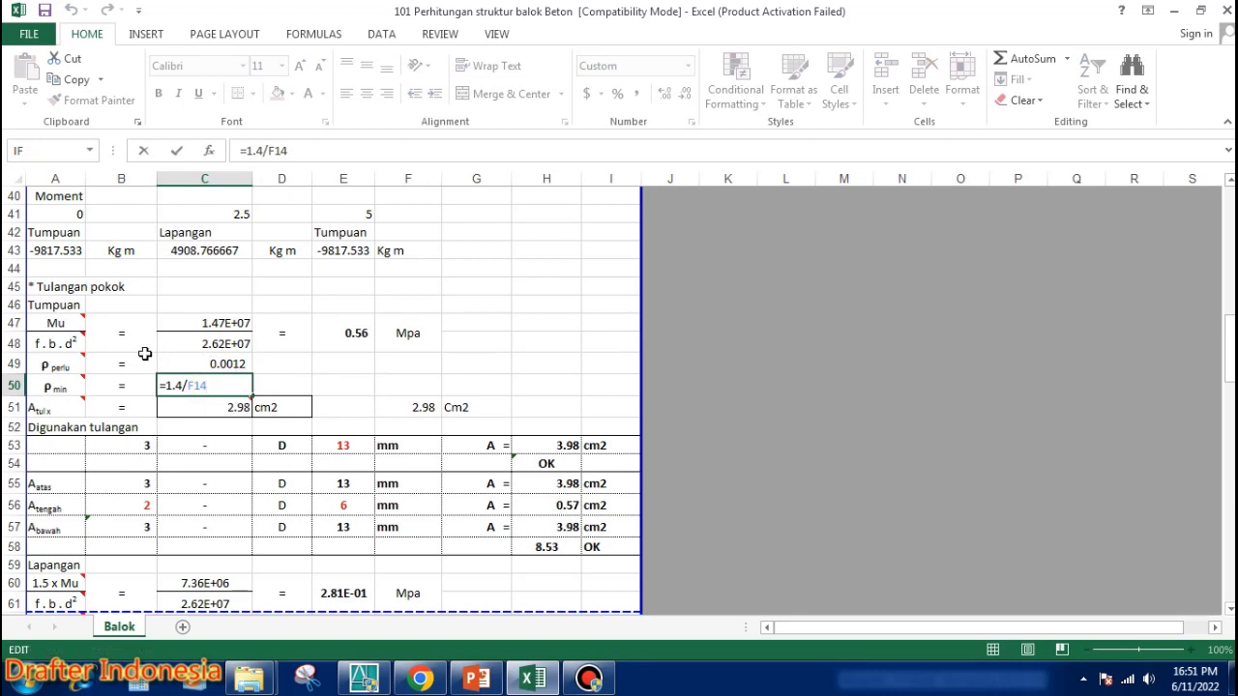
pyautogui.press('Escape')
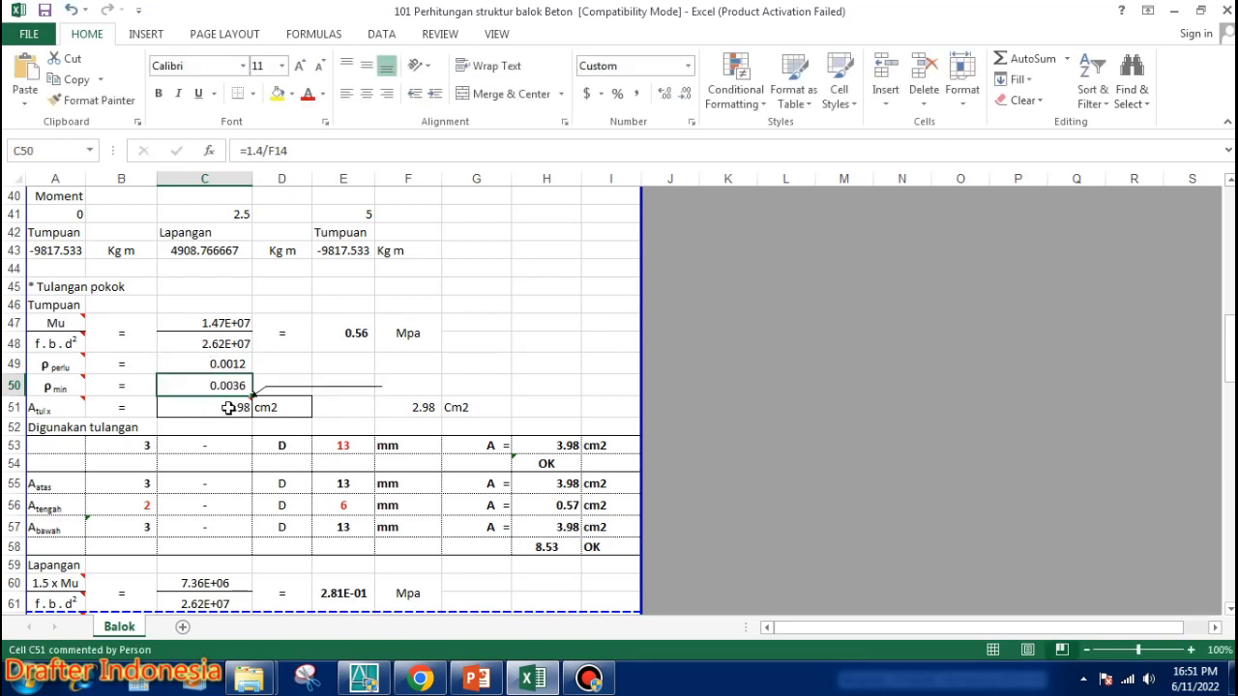
pyautogui.click(228, 407)
pyautogui.doubleClick(229, 407)
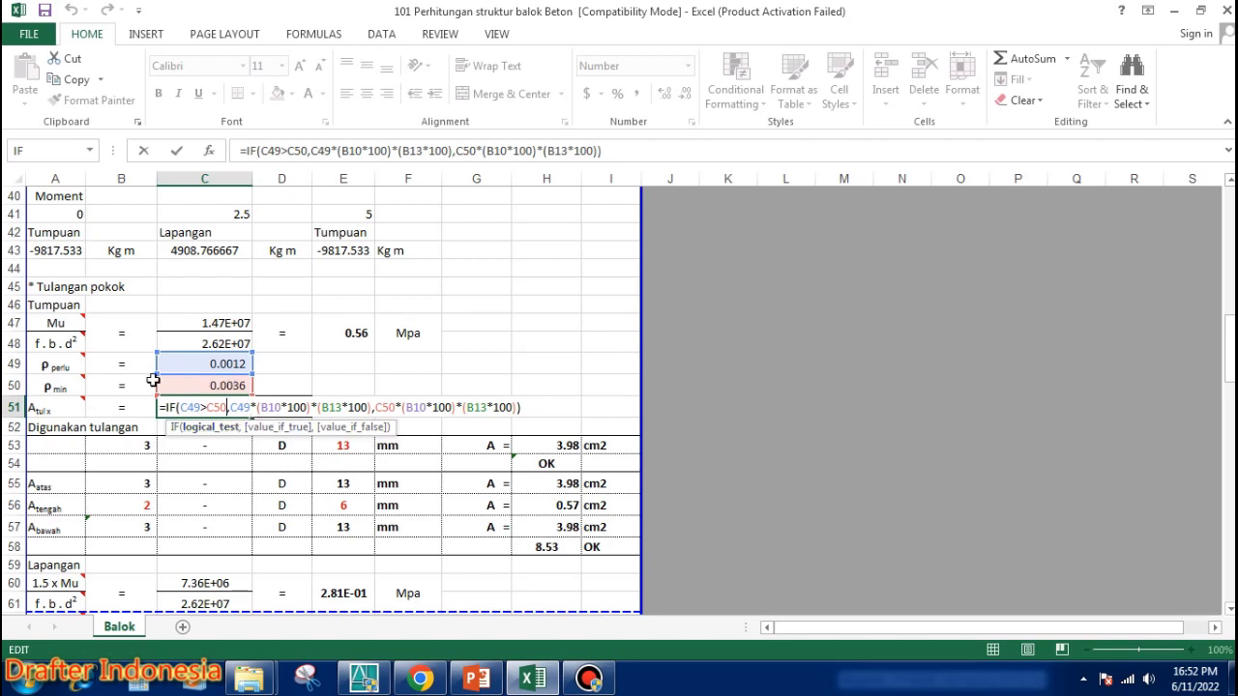
pyautogui.hotkey('ctrl', 'Return')
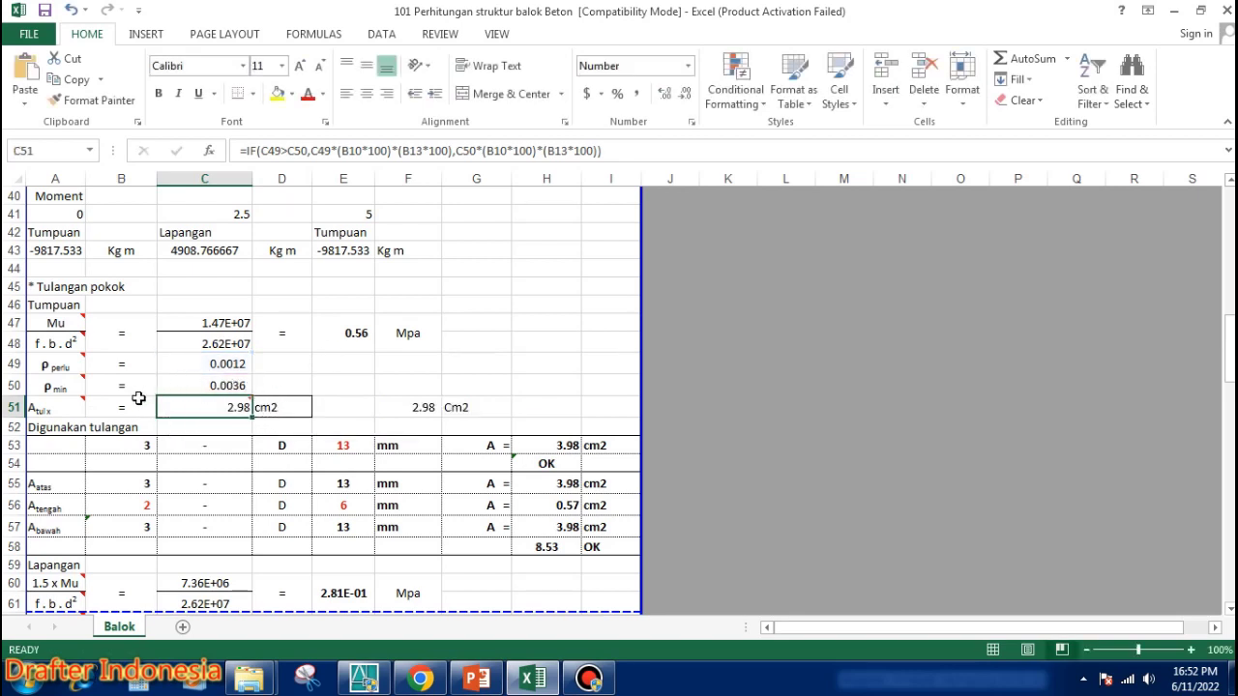
pyautogui.moveTo(232, 407)
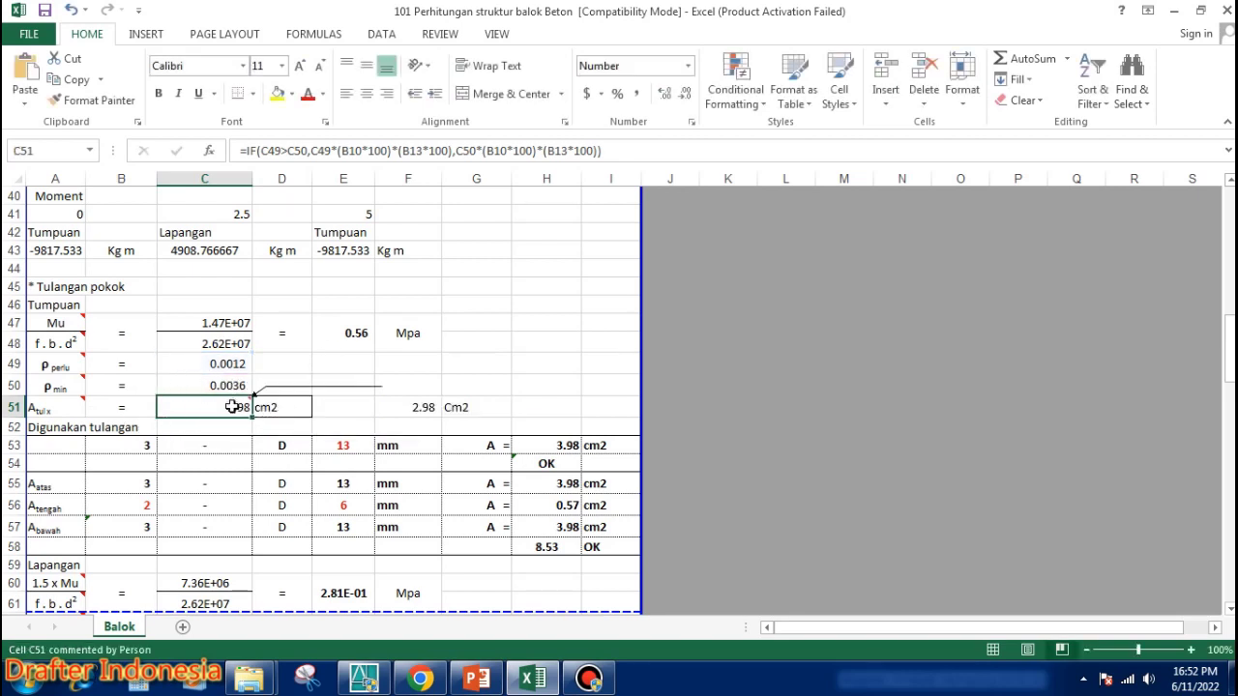
pyautogui.doubleClick(235, 407)
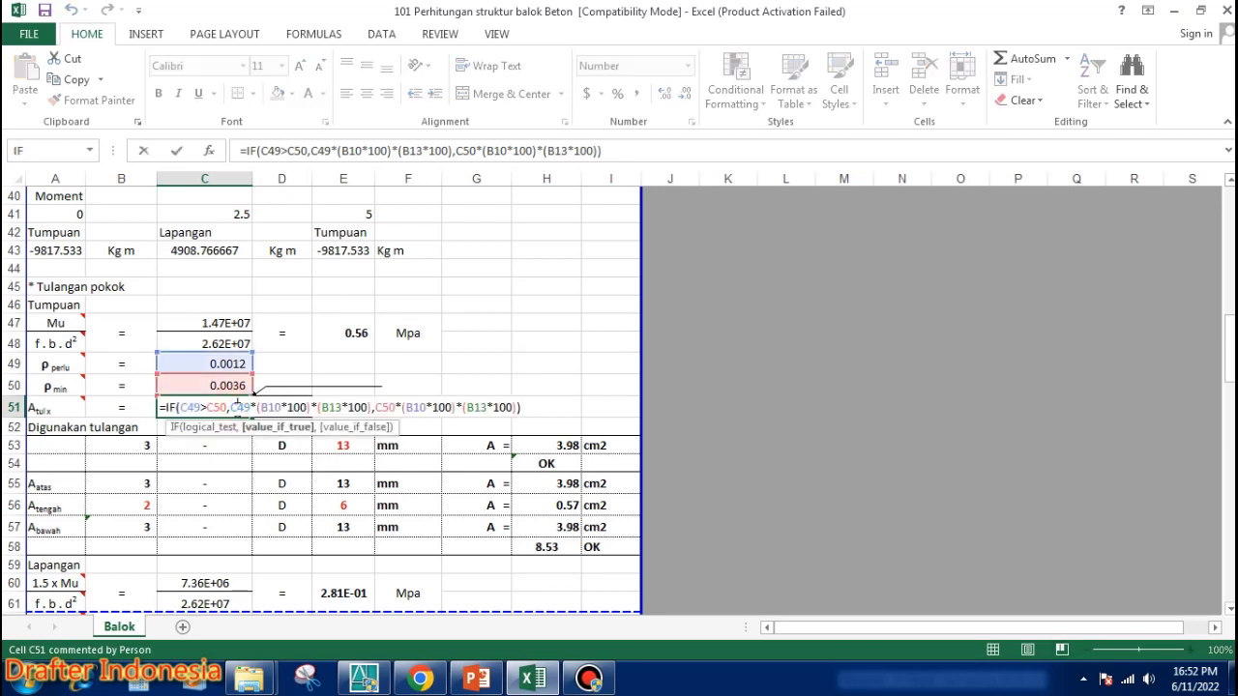
pyautogui.press('Escape')
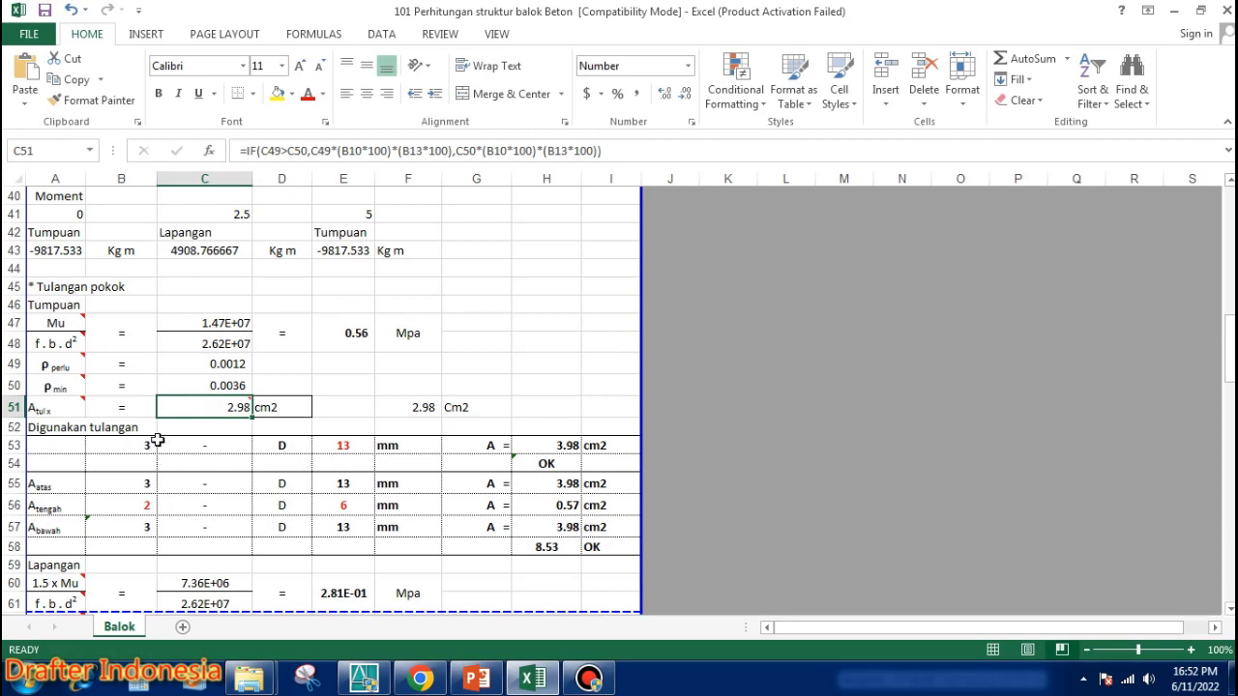
pyautogui.scroll(-1, 156, 440)
# Inspect the bar count formula in B53 and the bar diameter cell E53.
pyautogui.click(143, 391)
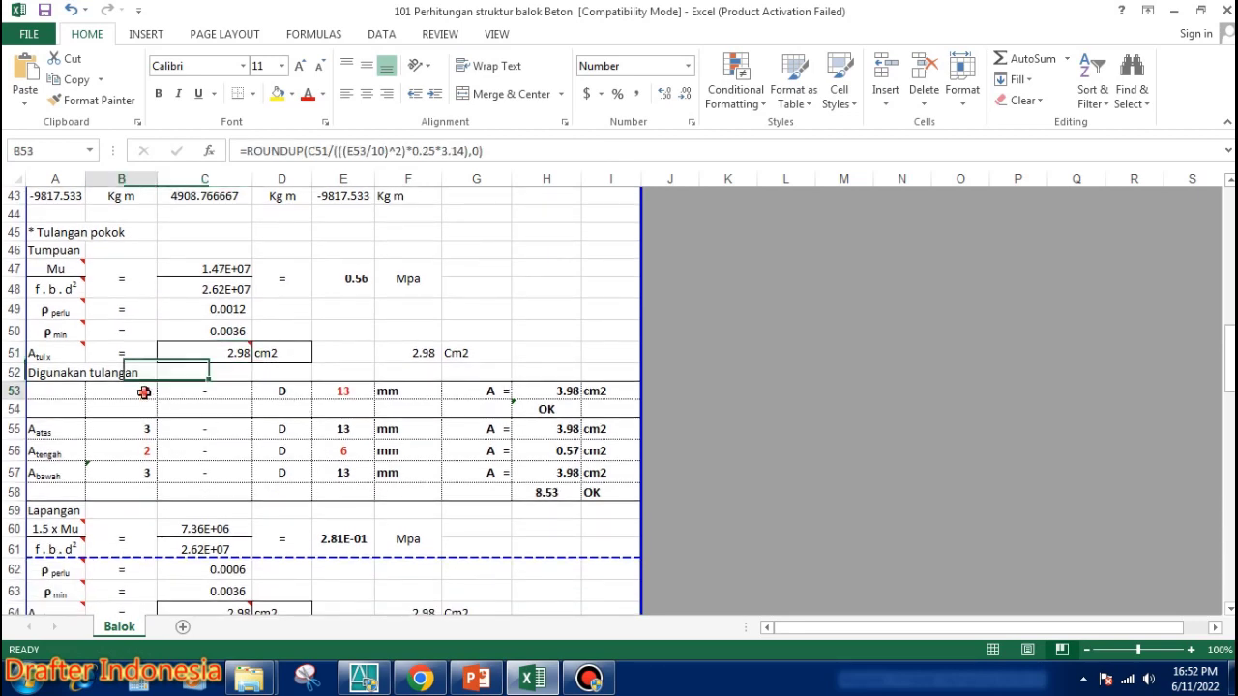
pyautogui.click(279, 391)
pyautogui.click(343, 391)
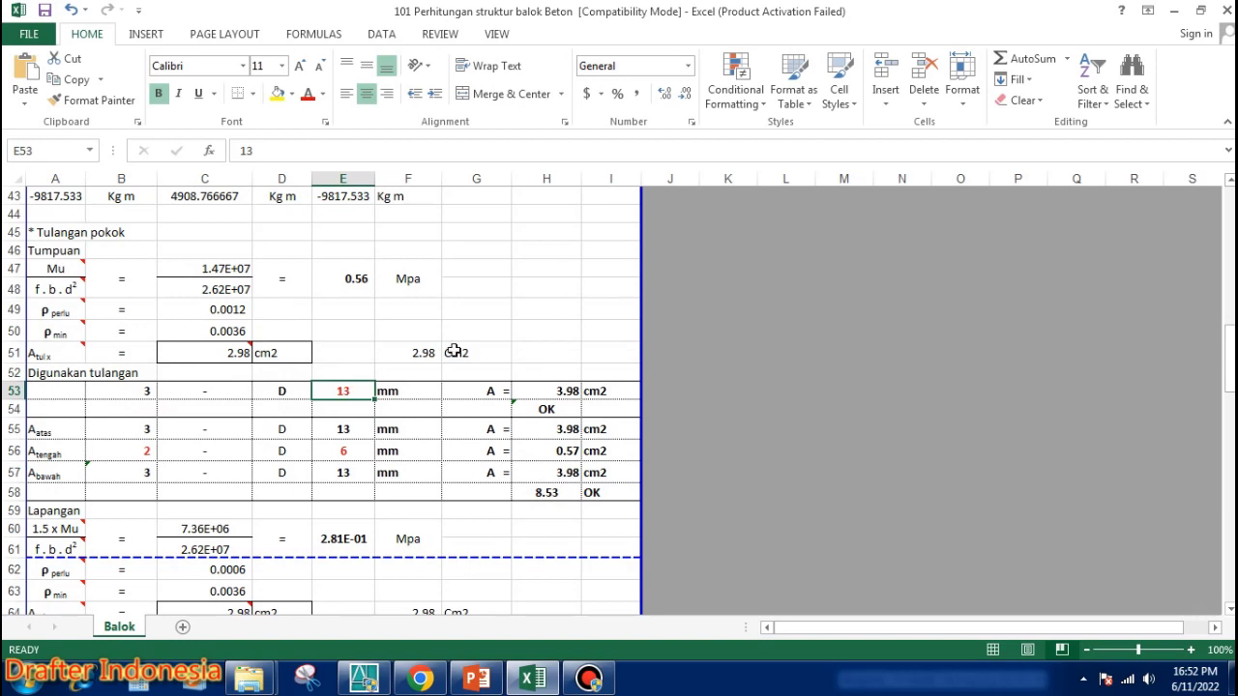
pyautogui.click(137, 390)
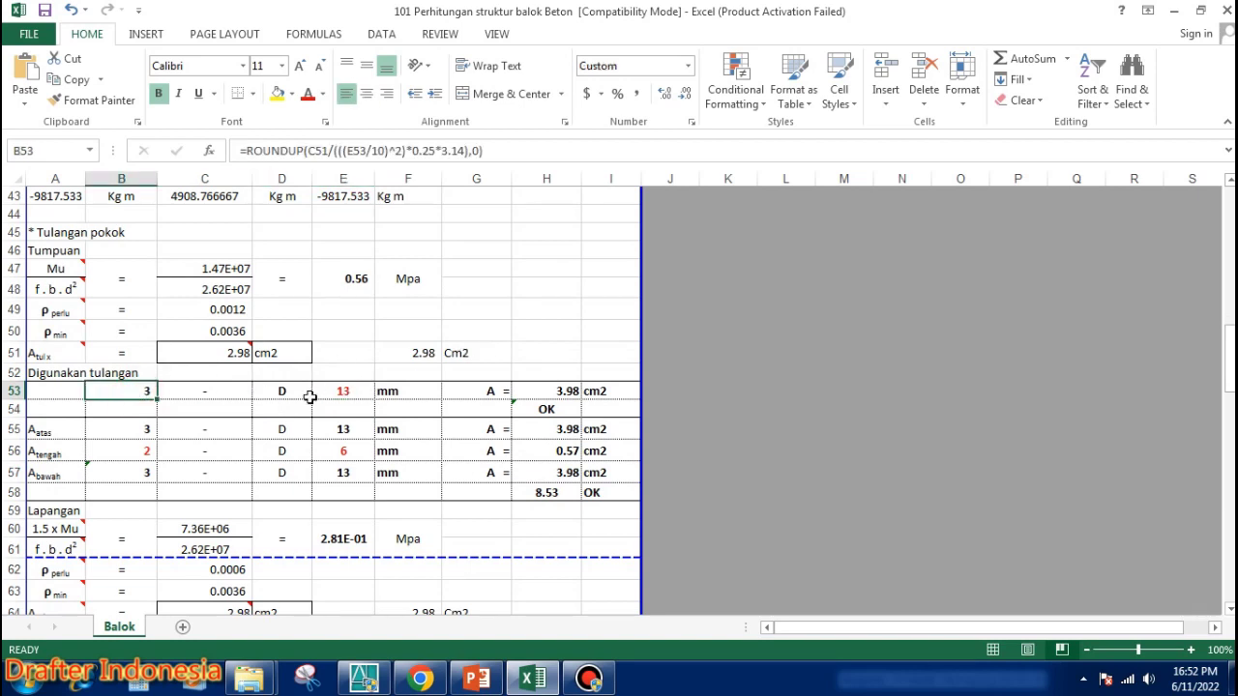
pyautogui.click(343, 392)
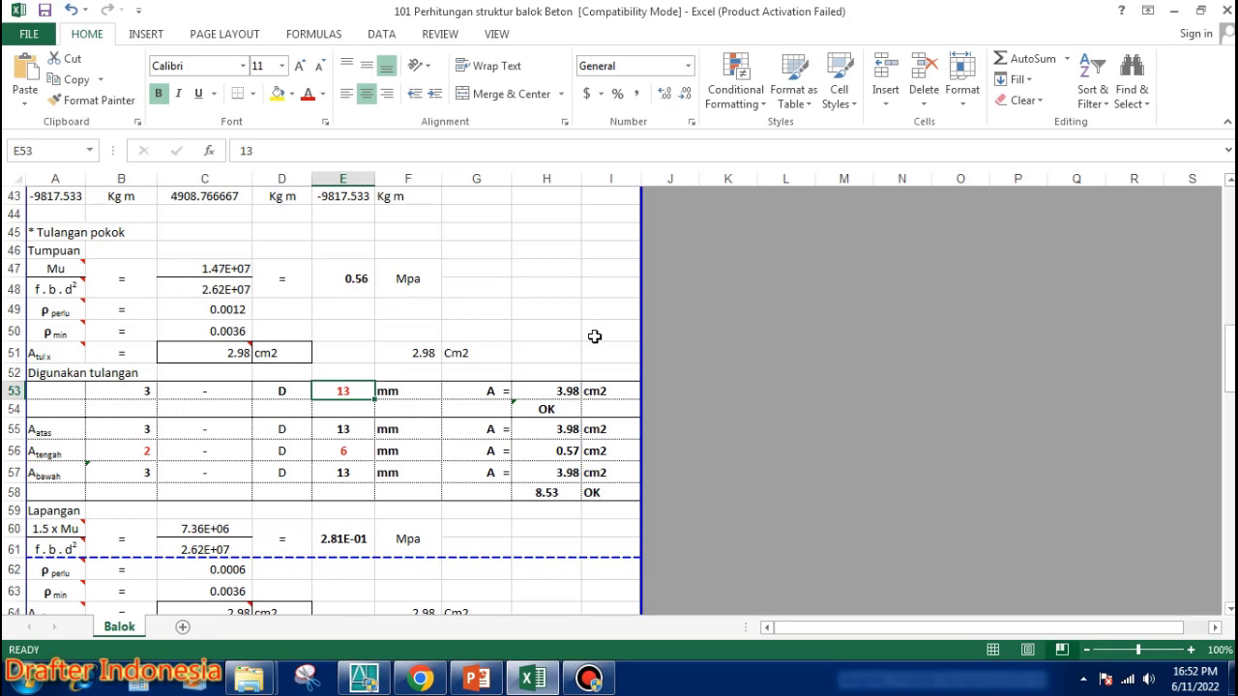
# Try support bar diameters of 10, 13, 10 and 16 mm in E53.
pyautogui.write('10')
pyautogui.press('Return')
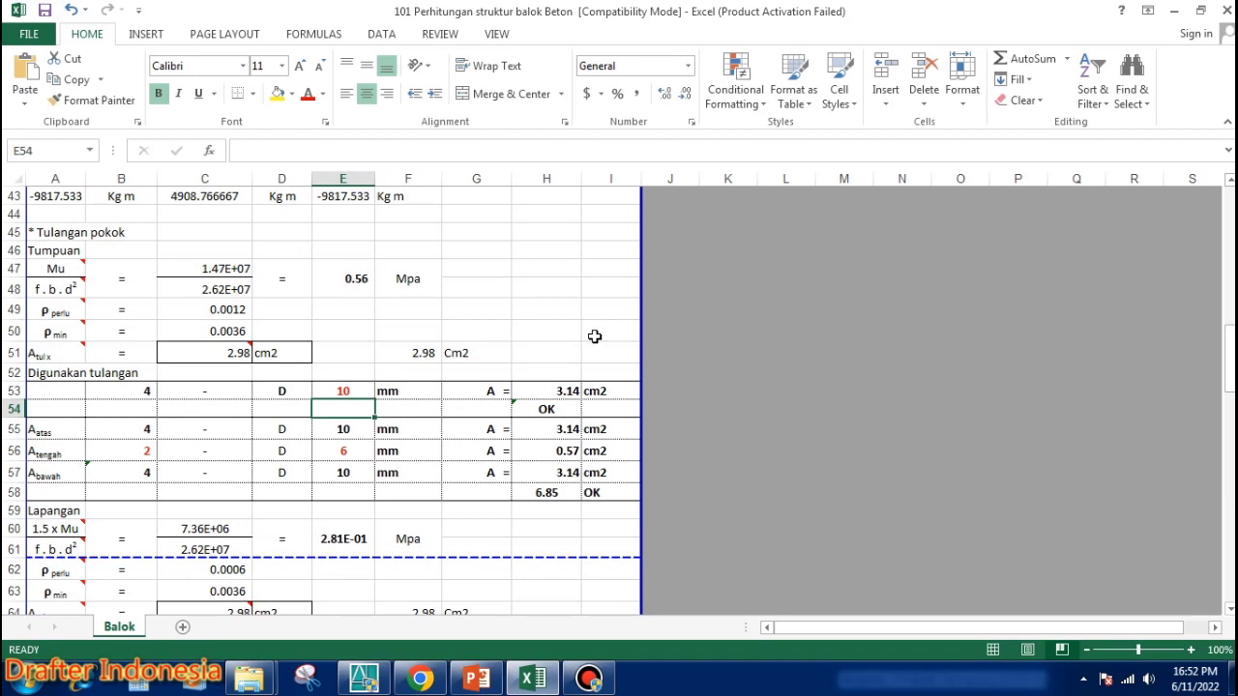
pyautogui.press('Up')
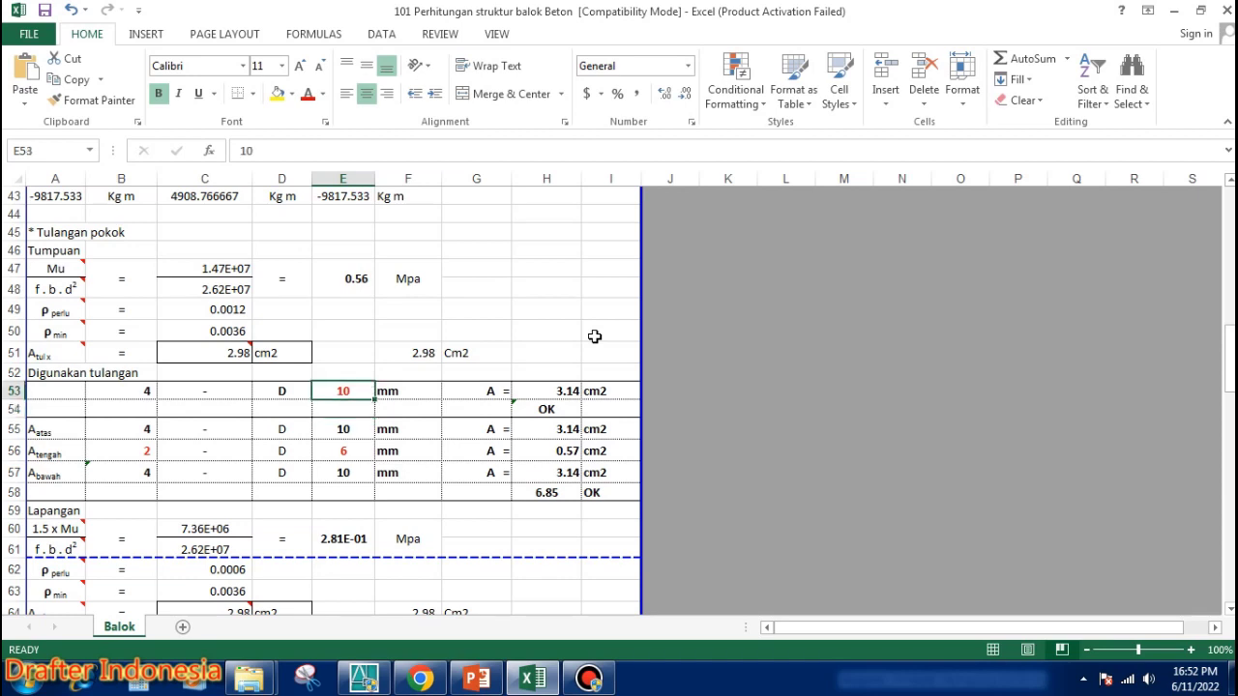
pyautogui.write('3')
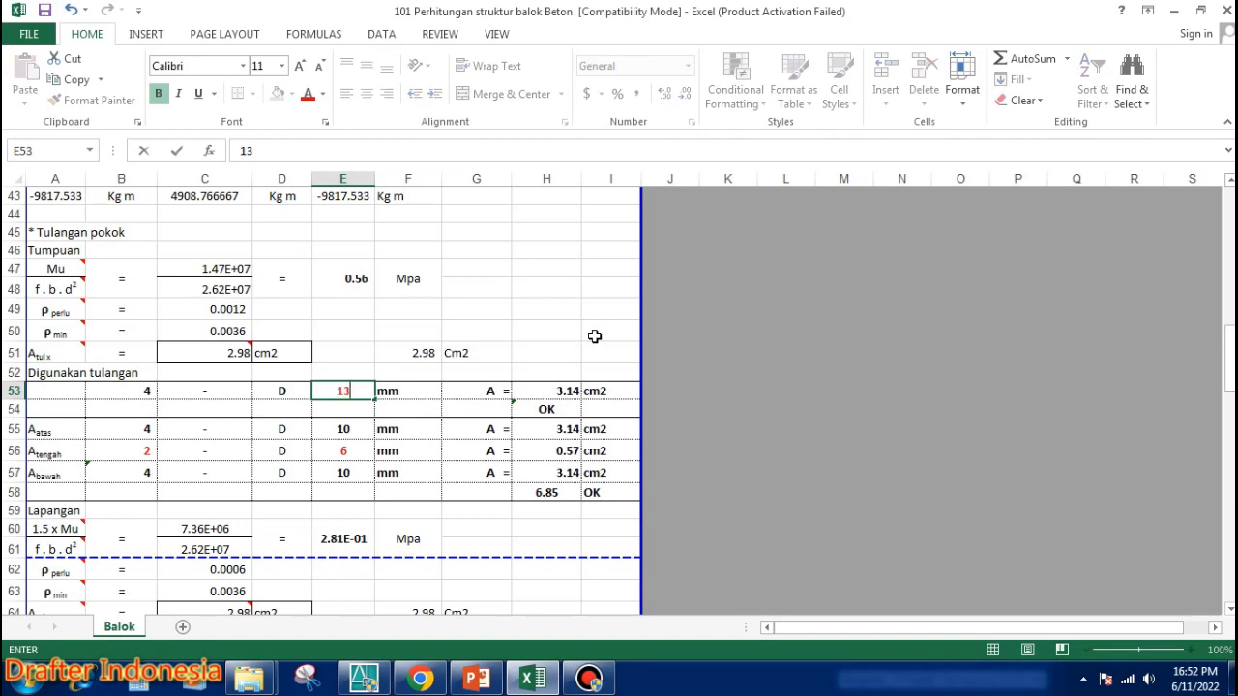
pyautogui.press('Return')
pyautogui.press('Up')
pyautogui.write('10')
pyautogui.press('Return')
pyautogui.press('Up')
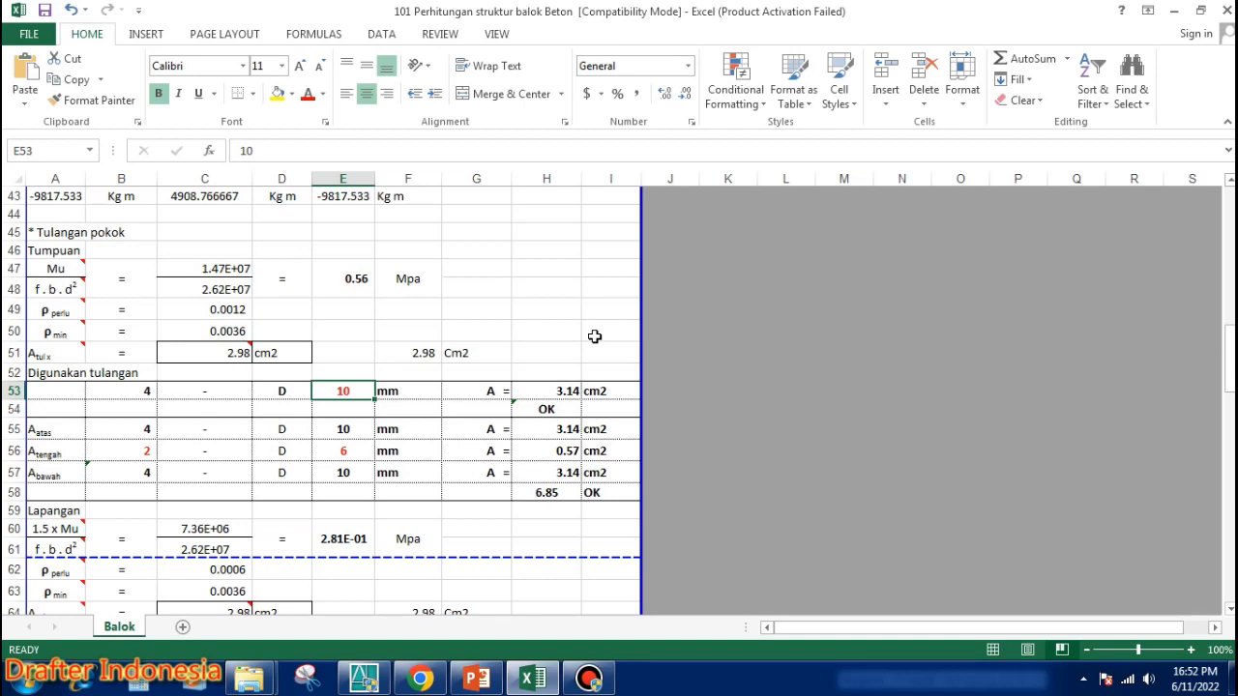
pyautogui.write('16')
pyautogui.press('Return')
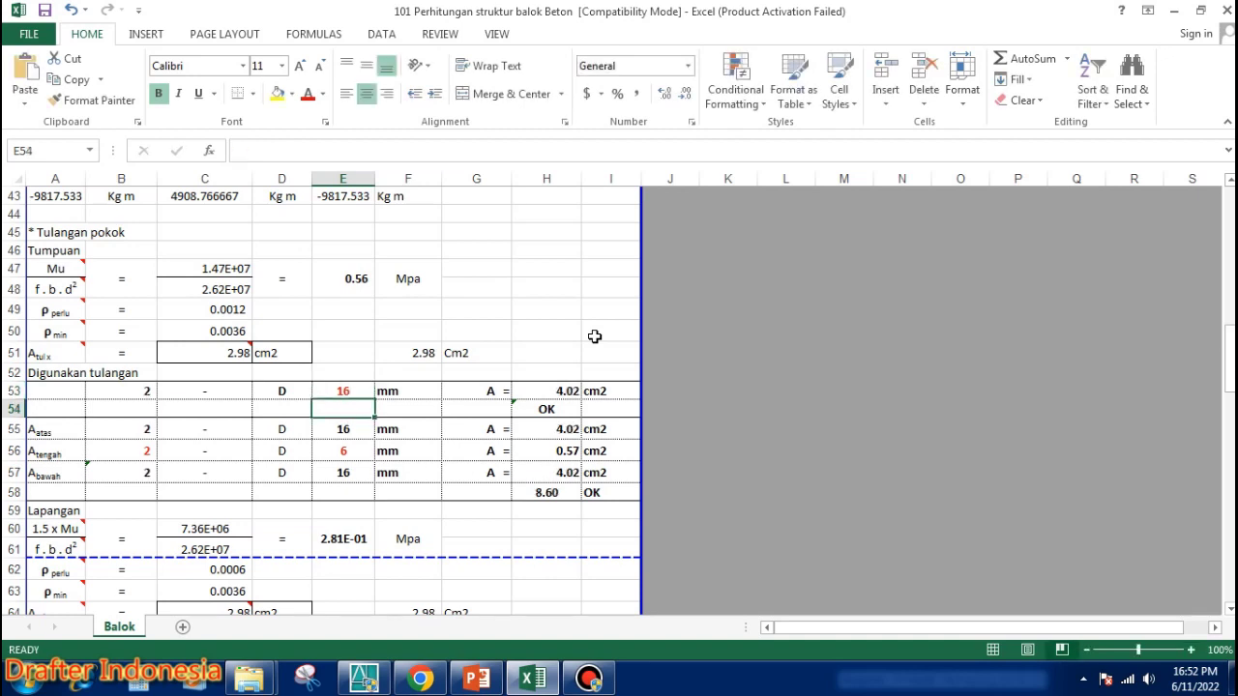
pyautogui.press('Up')
# Set E53 back to 10 mm and the middle bar diameter in E56 to 10 mm.
pyautogui.write('10')
pyautogui.press('Return')
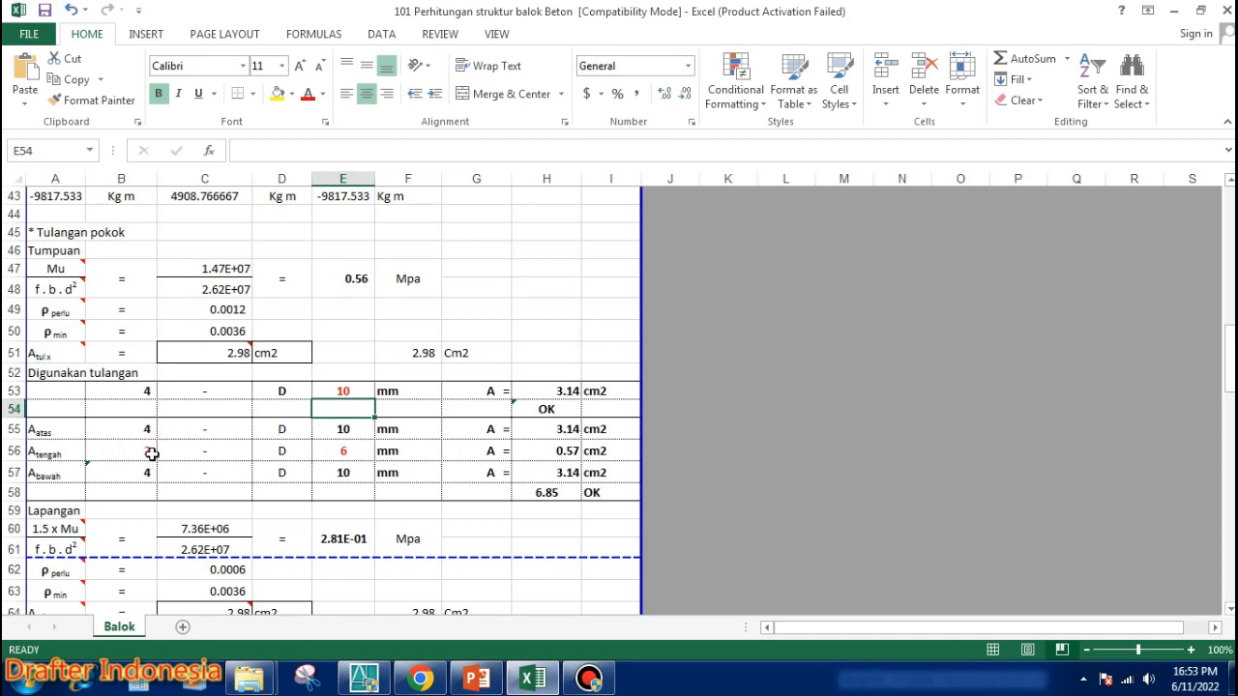
pyautogui.click(343, 451)
pyautogui.write('10')
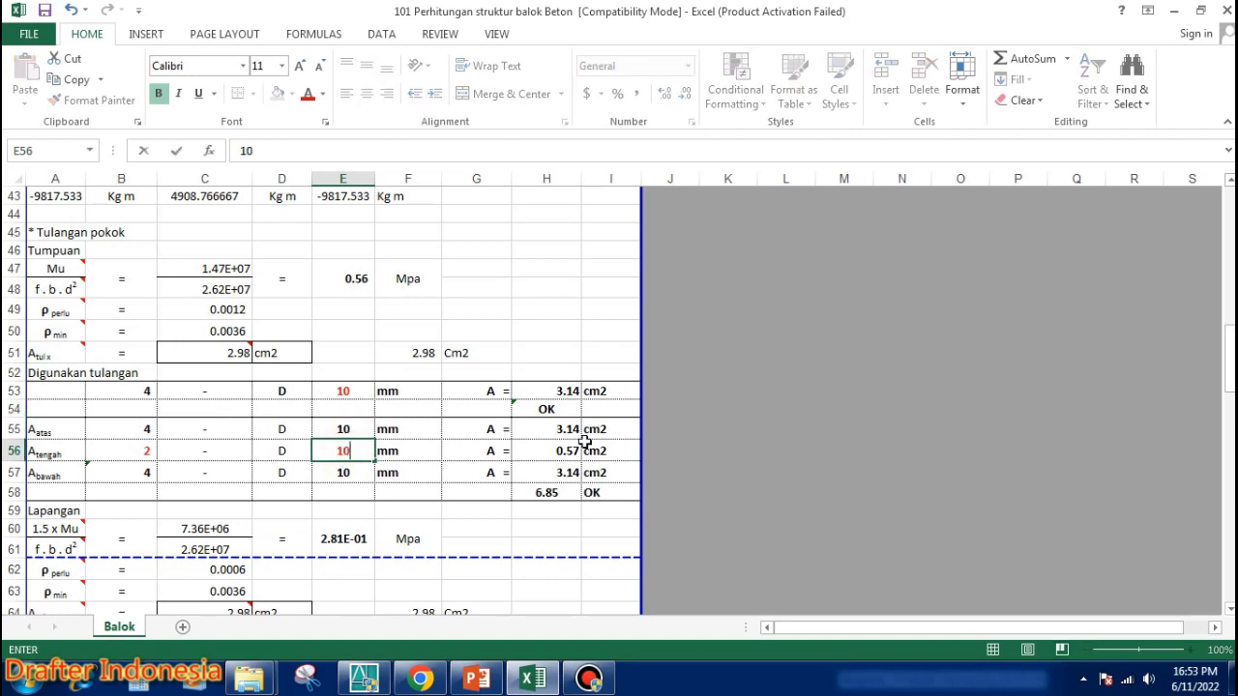
pyautogui.press('Return')
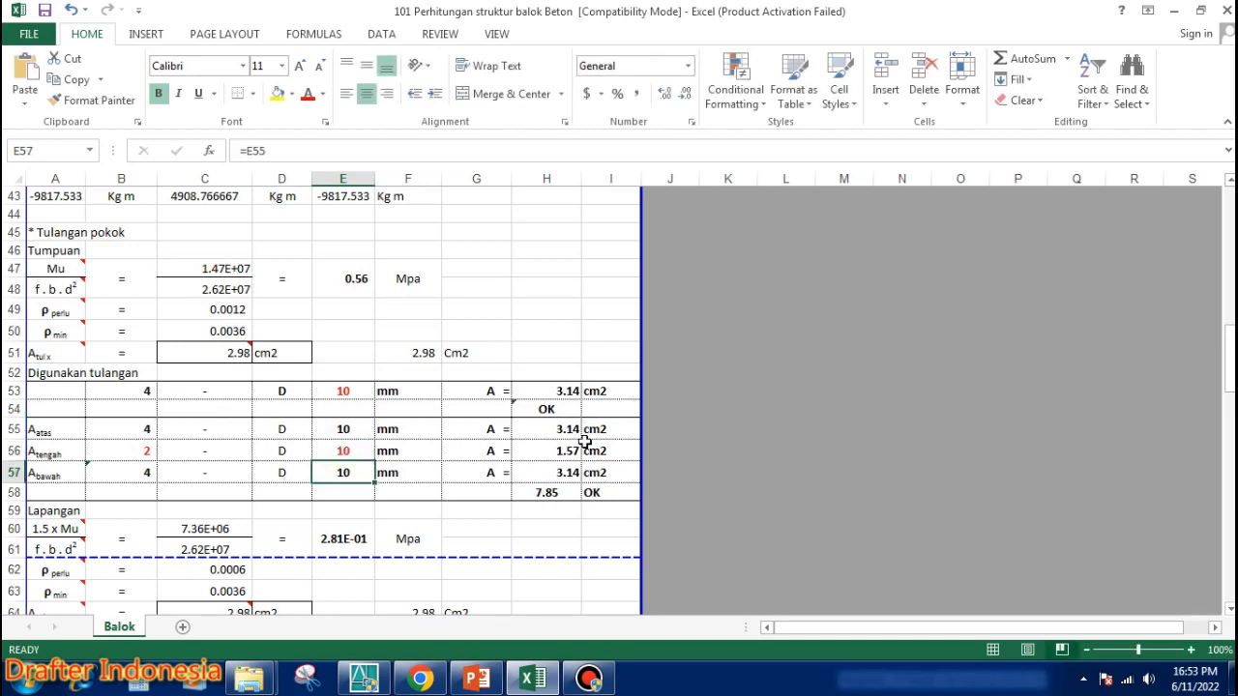
# Check the B57 ROUNDUP bar count formula, which returns 4 D10 bars.
pyautogui.click(141, 472)
pyautogui.doubleClick(141, 472)
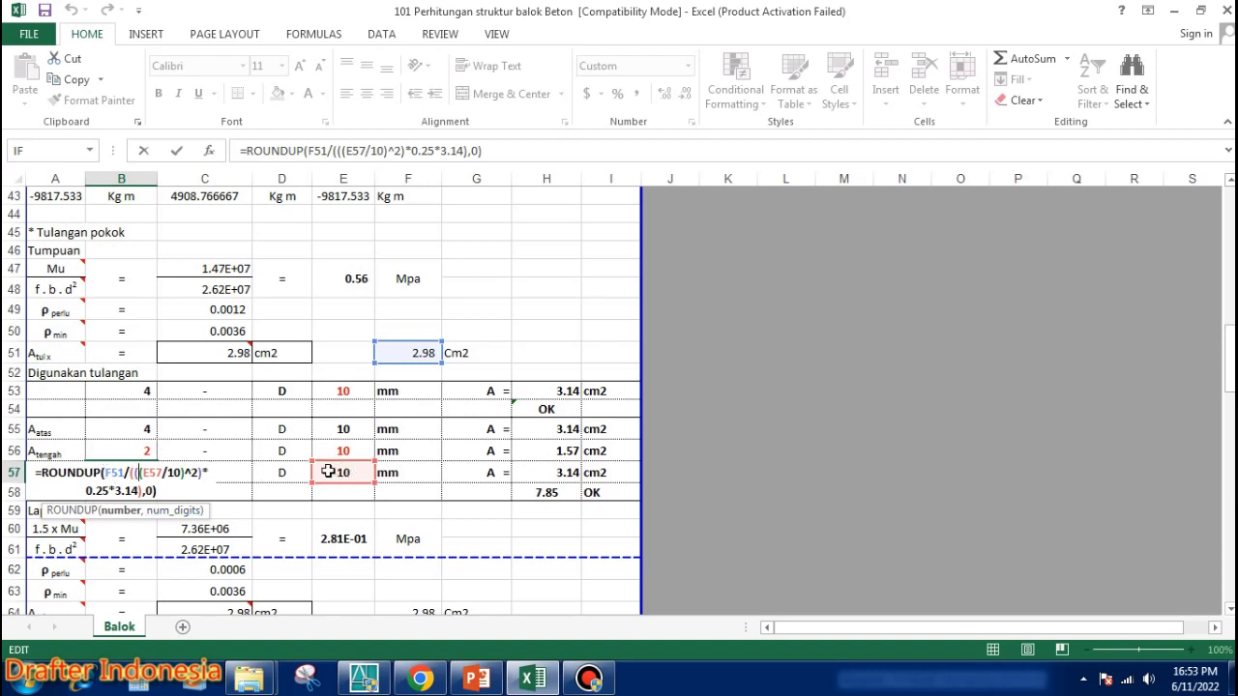
pyautogui.hotkey('ctrl', 'Return')
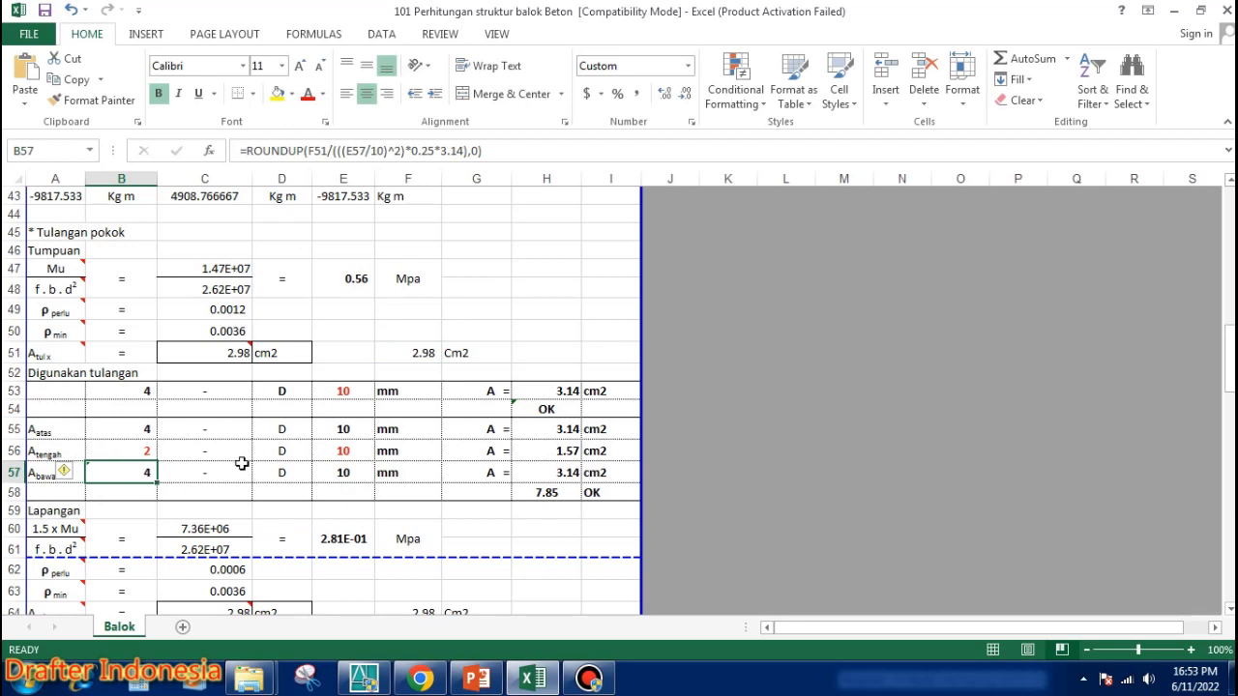
pyautogui.click(235, 309)
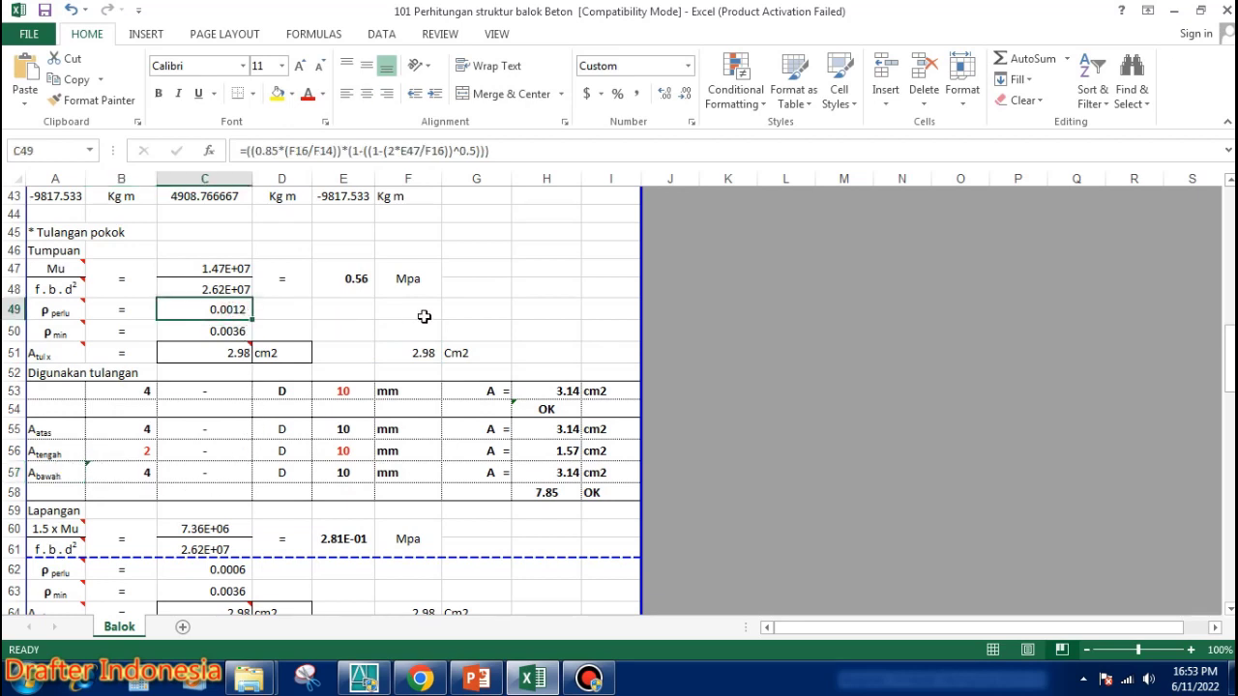
pyautogui.write('0.0')
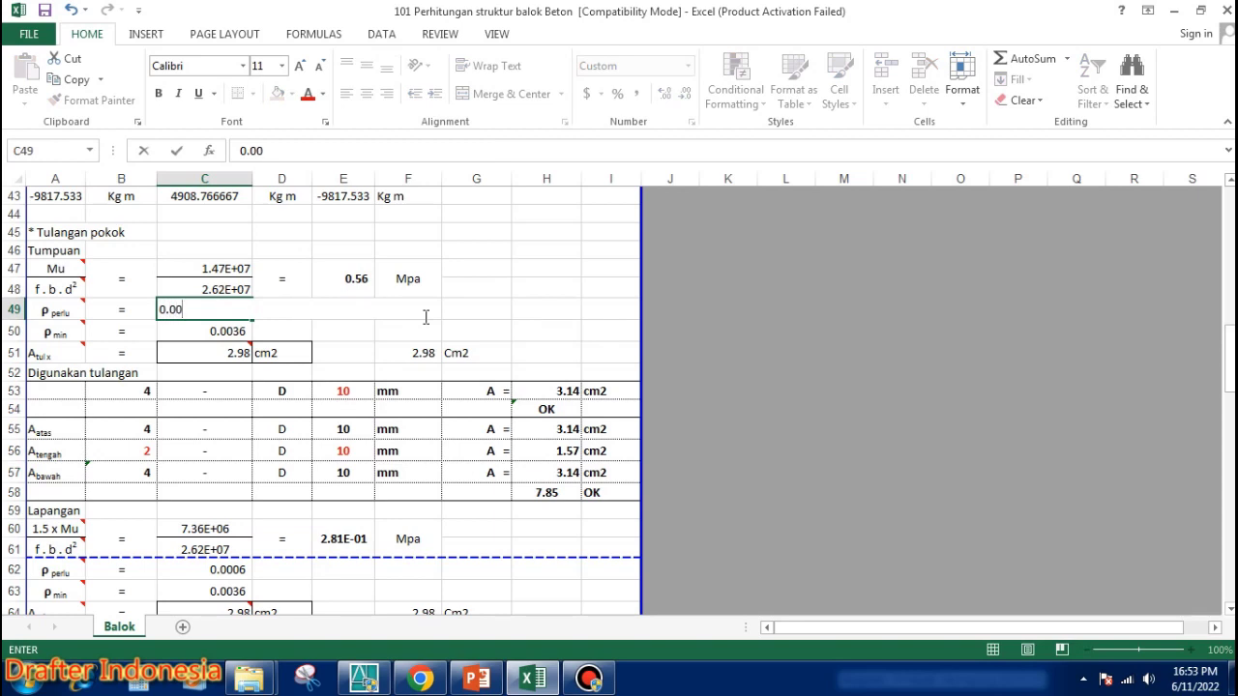
pyautogui.write('50')
pyautogui.press('Return')
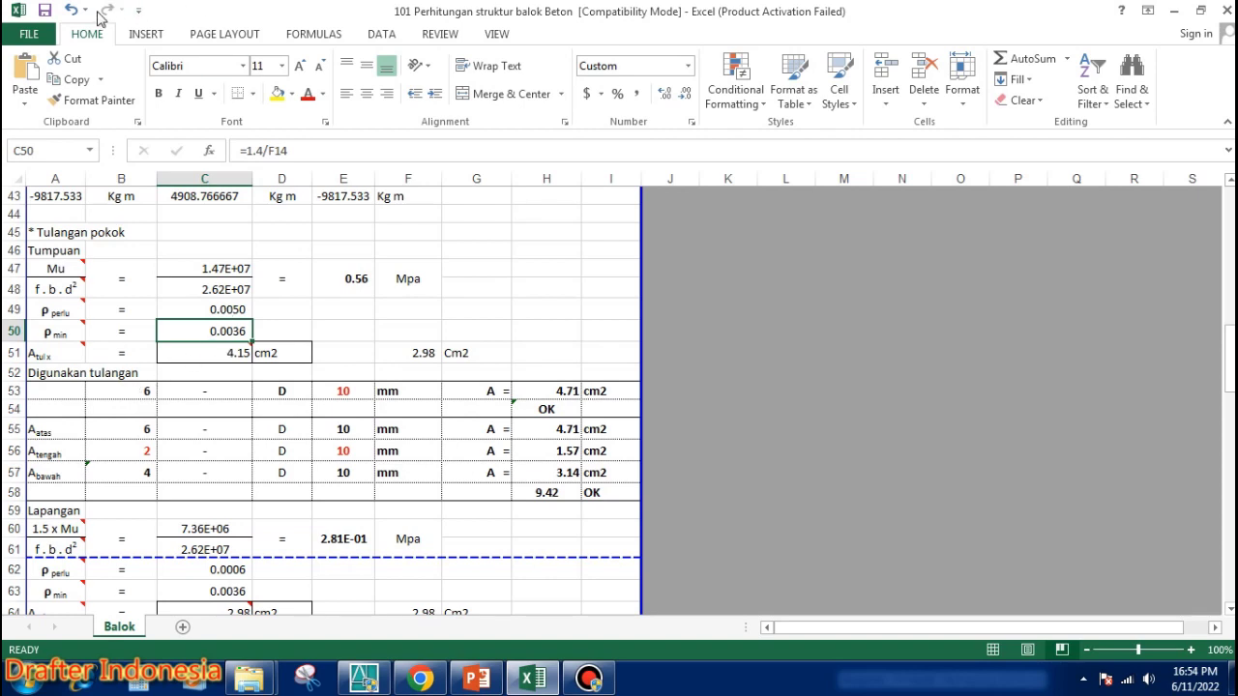
pyautogui.click(72, 10)
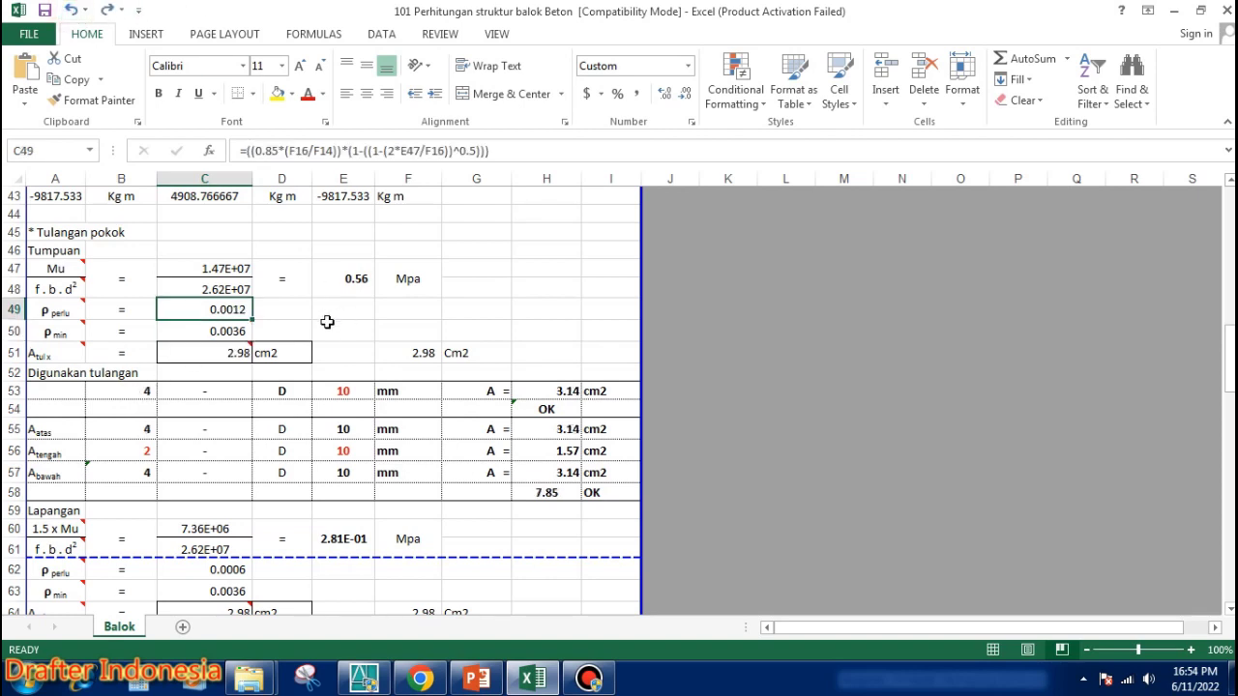
pyautogui.doubleClick(241, 309)
pyautogui.press('Escape')
pyautogui.scroll(-1, 487, 441)
pyautogui.scroll(-1, 487, 441)
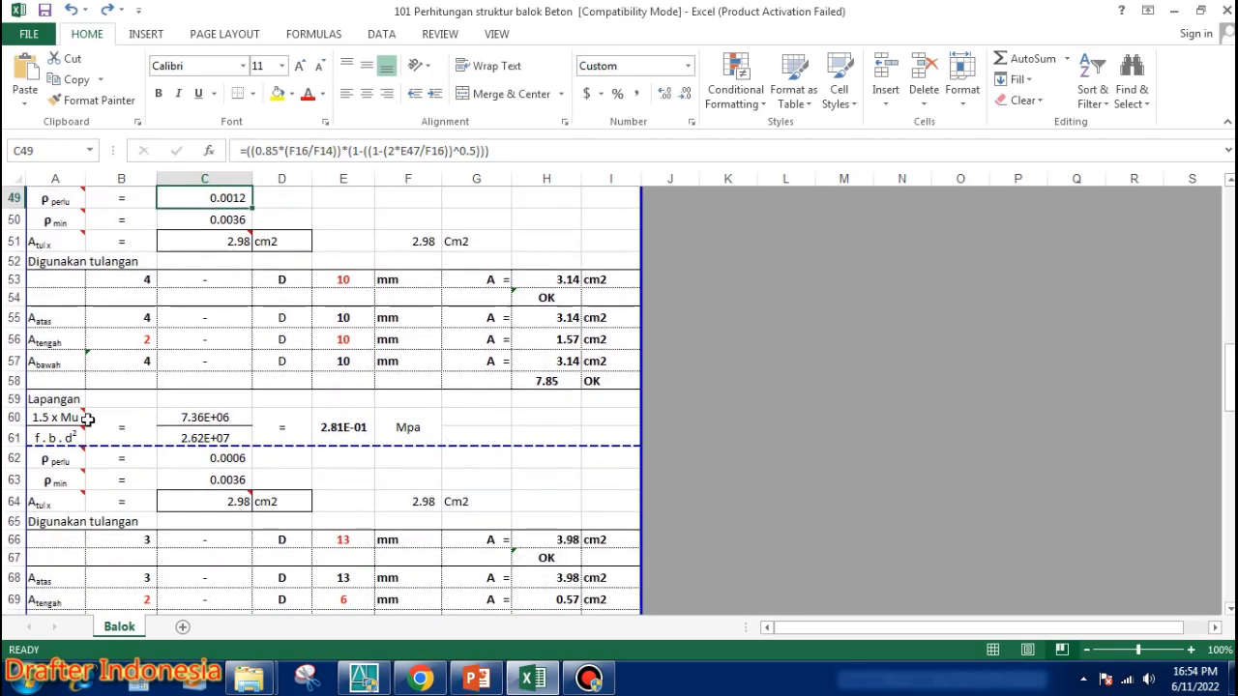
pyautogui.scroll(-1, 72, 403)
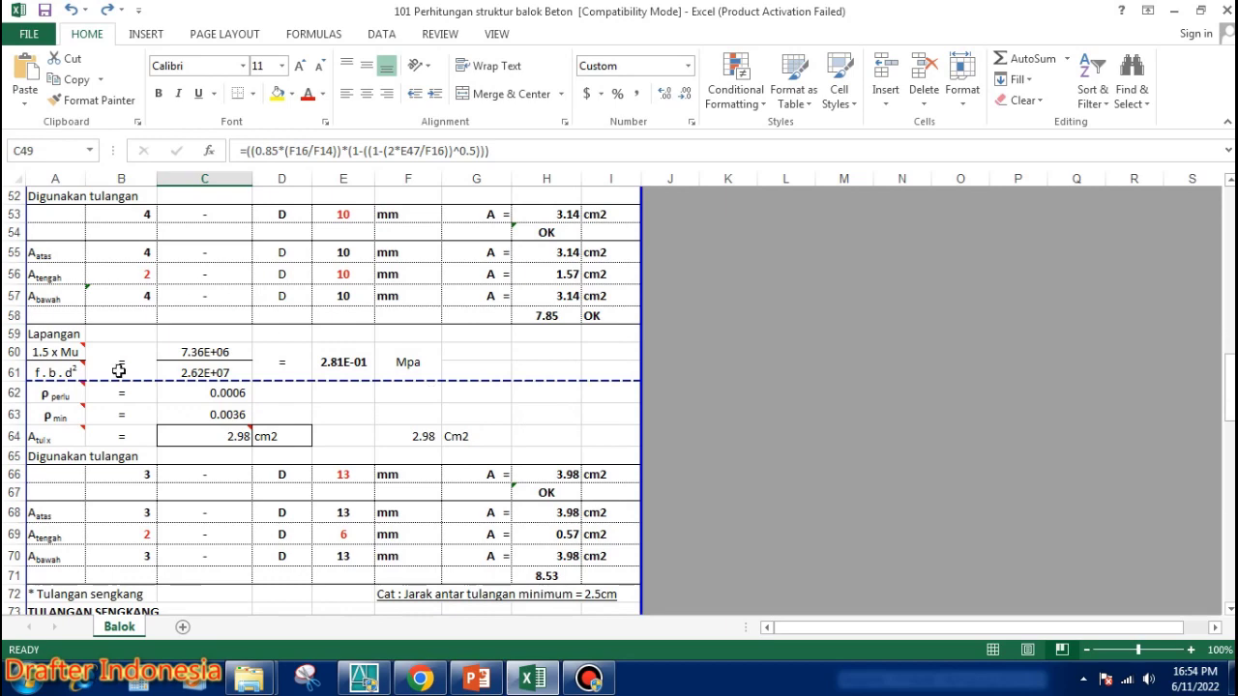
pyautogui.scroll(3, 77, 387)
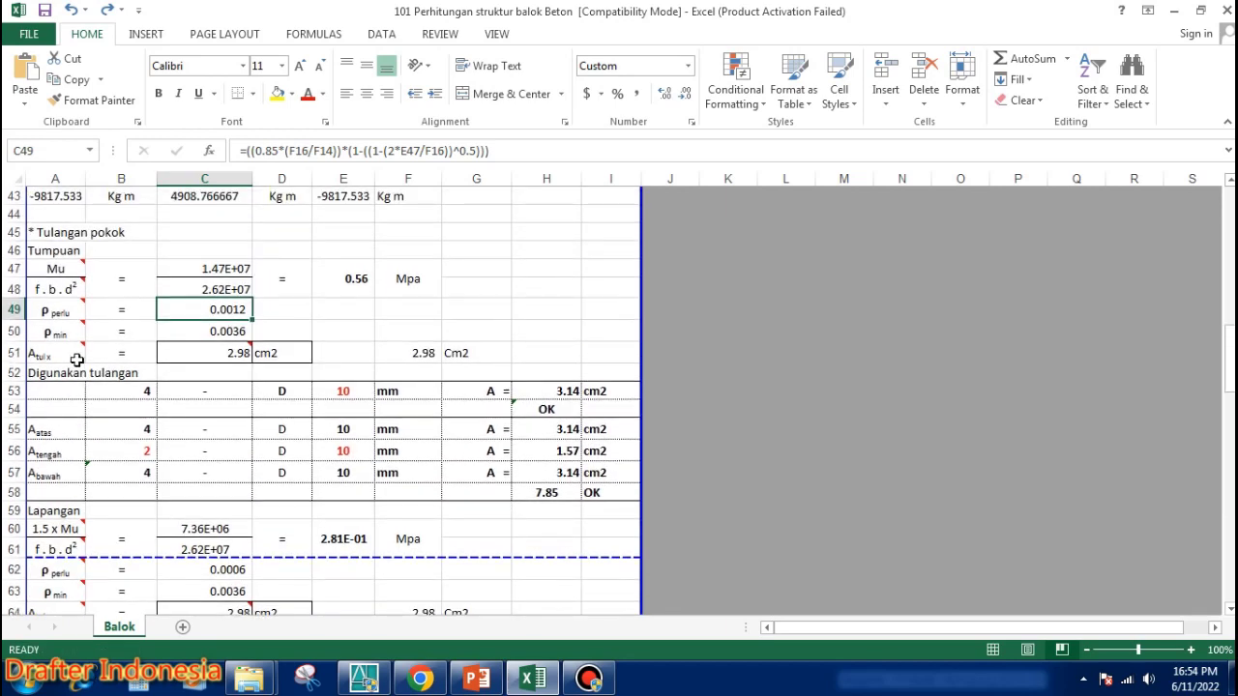
# Relabel A47 as '1.5 * Mu' and open the C60 formula =1.5*C43*10^3.
pyautogui.doubleClick(45, 267)
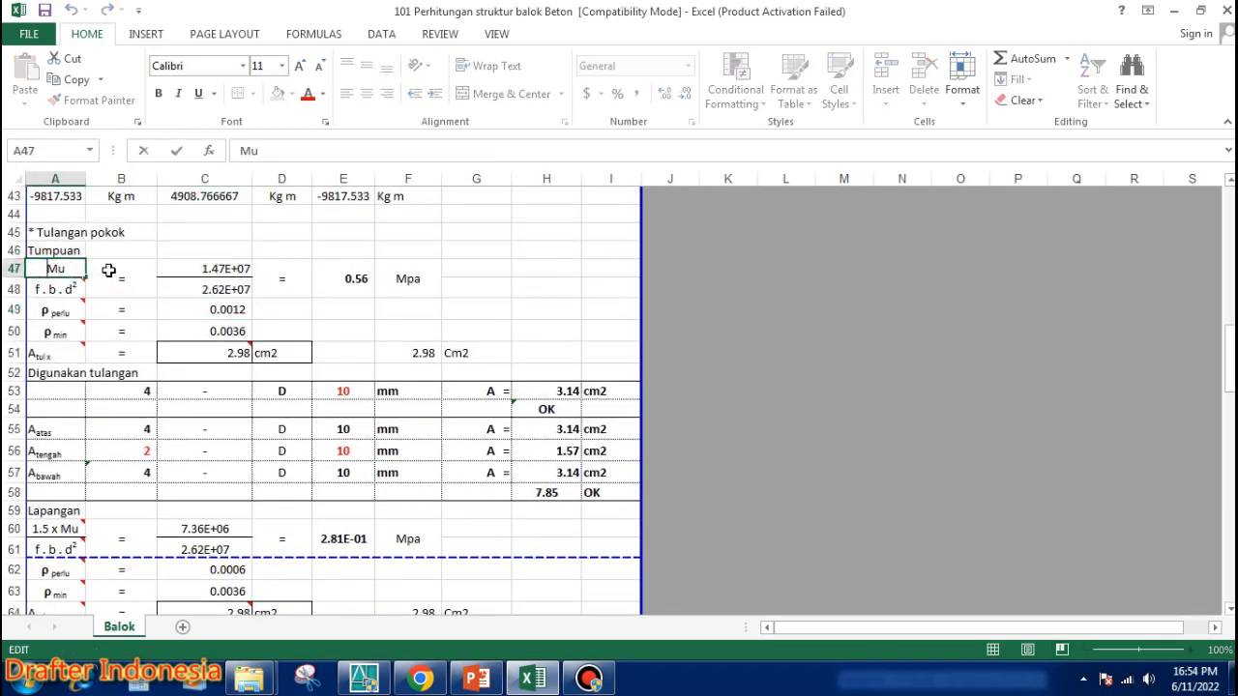
pyautogui.write('1.5 ')
pyautogui.write('-')
pyautogui.press('BackSpace')
pyautogui.write('*')
pyautogui.click(395, 307)
pyautogui.scroll(-3, 345, 339)
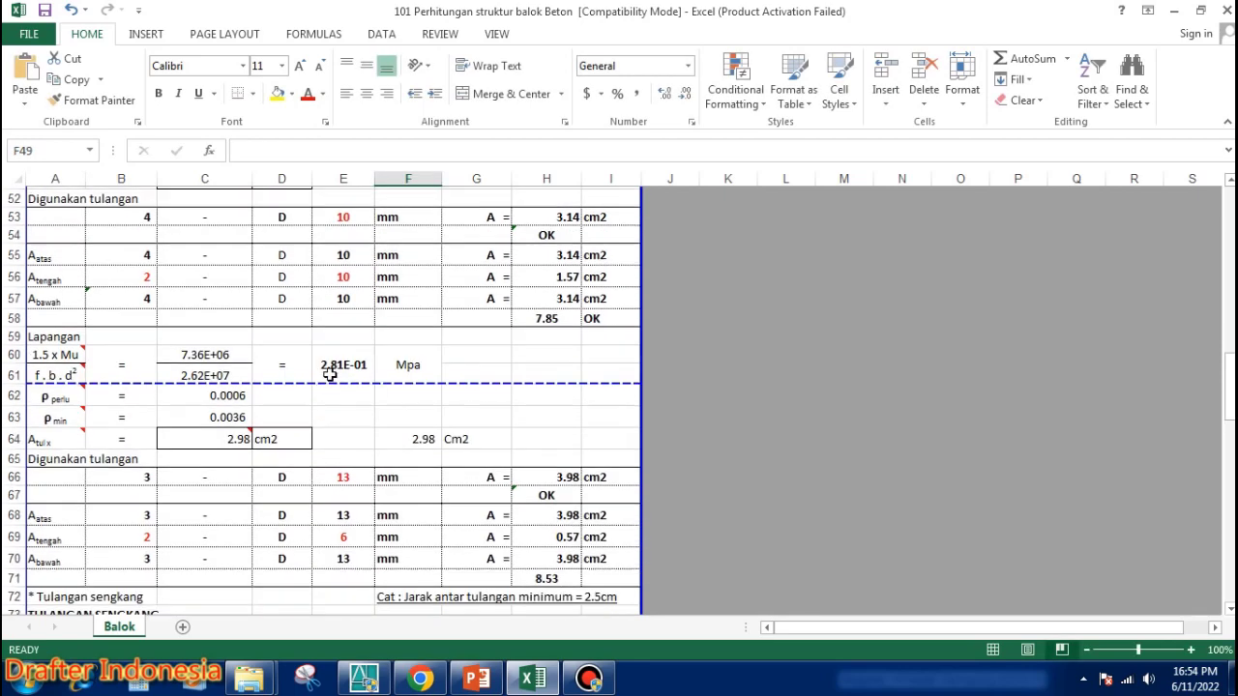
pyautogui.moveTo(54, 352)
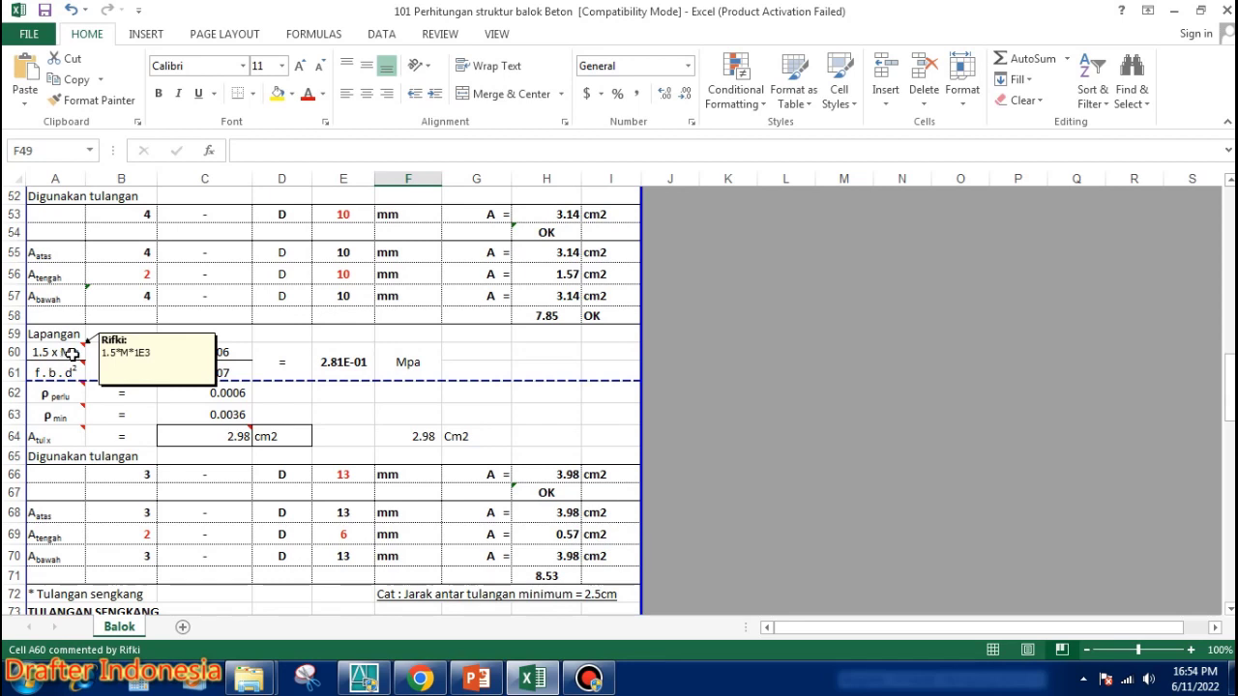
pyautogui.doubleClick(212, 351)
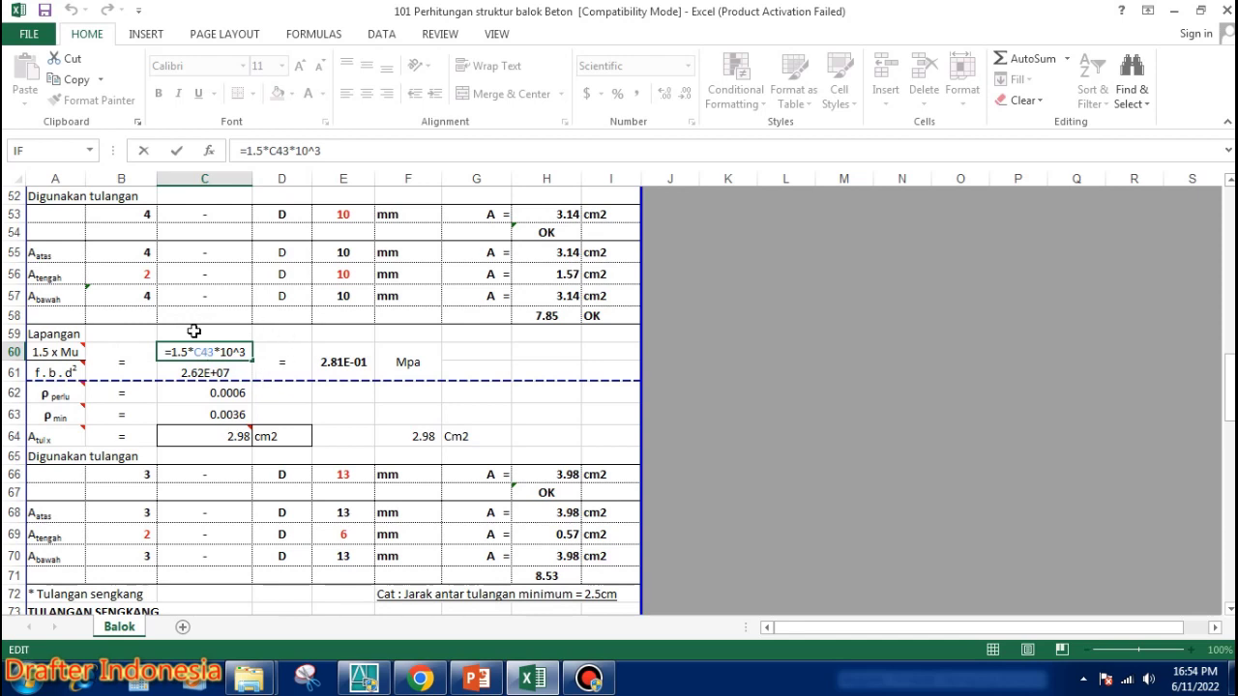
# Confirm the C60 and C61 formulas and show the E60 stress ratio as 0.28.
pyautogui.click(197, 372)
pyautogui.doubleClick(196, 373)
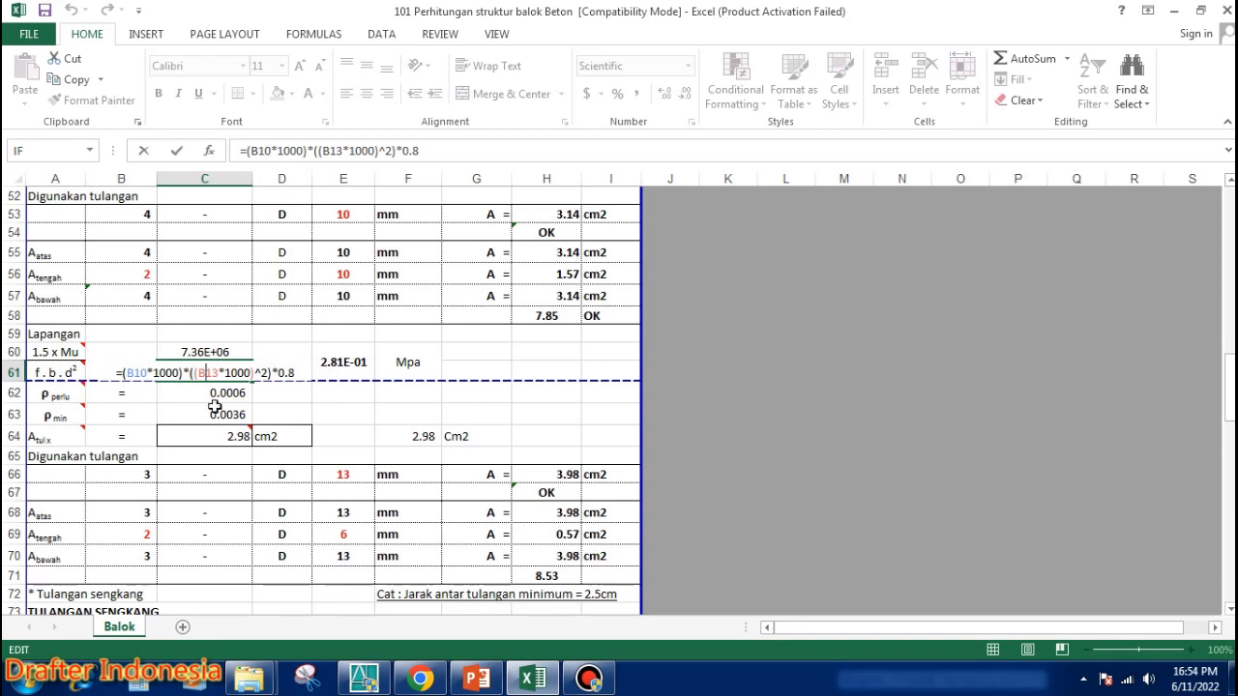
pyautogui.press('Return')
pyautogui.click(345, 362)
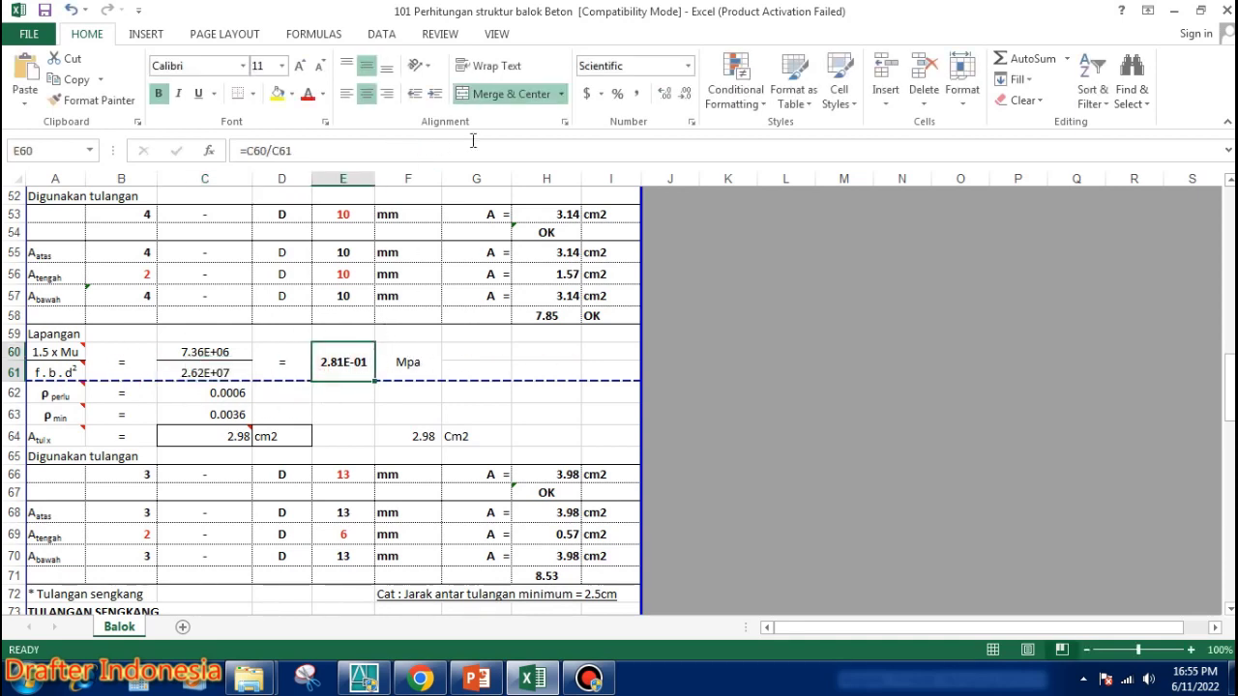
pyautogui.click(642, 94)
pyautogui.click(218, 350)
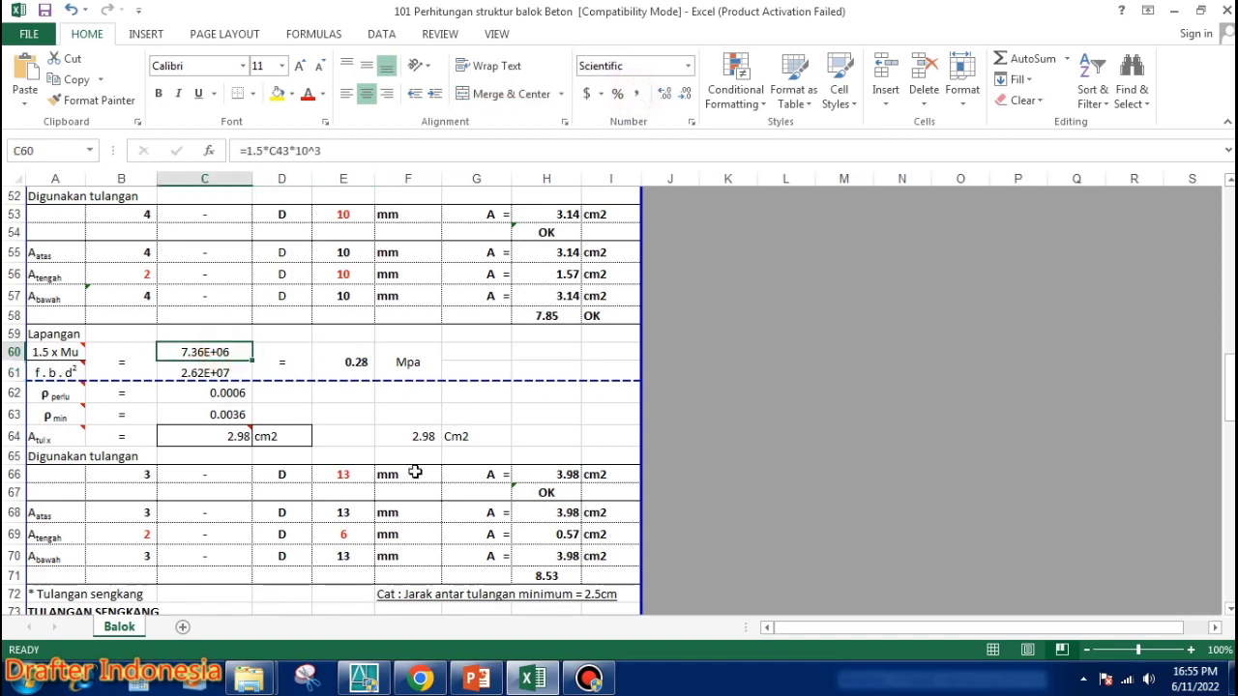
# Review the ρ perlu, ρ min and steel area formulas in C62–C64 and F64.
pyautogui.doubleClick(220, 393)
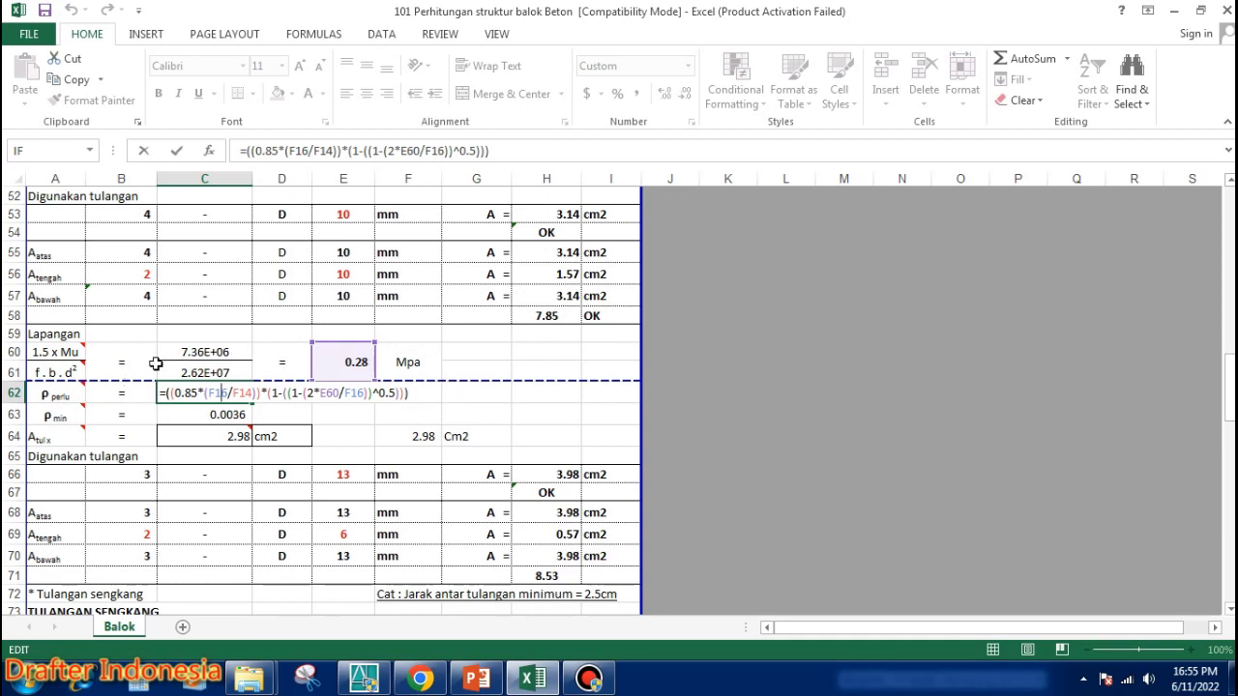
pyautogui.press('Return')
pyautogui.doubleClick(221, 409)
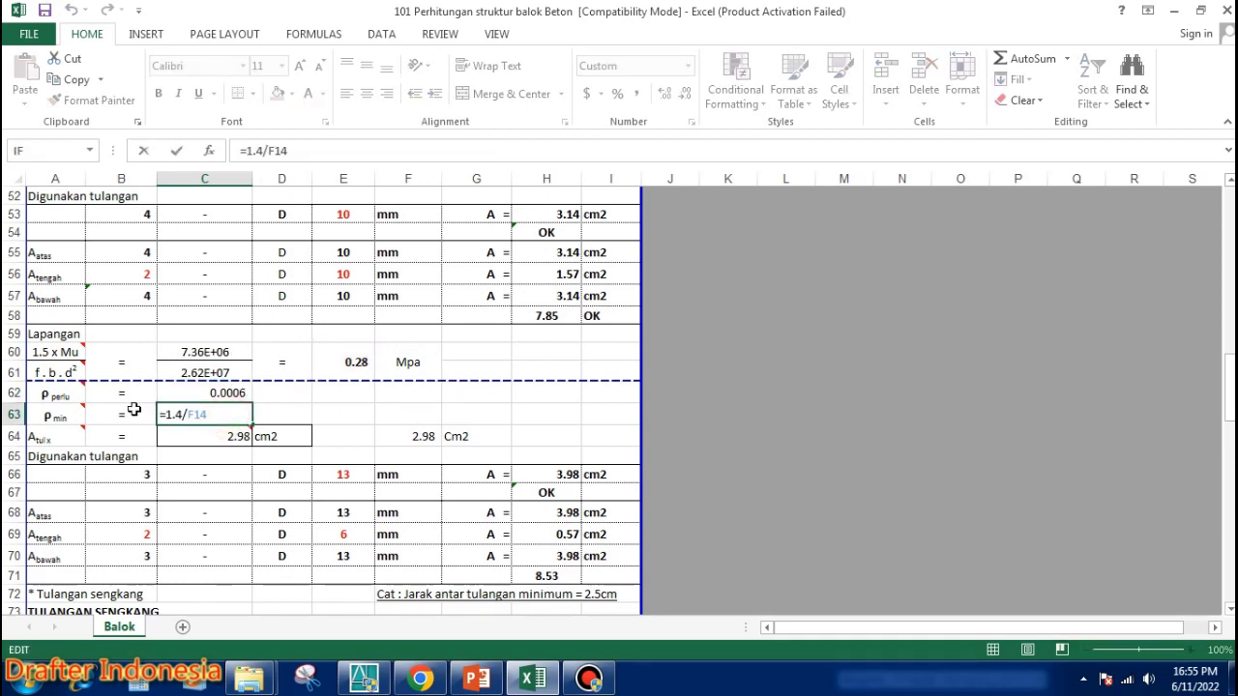
pyautogui.press('Return')
pyautogui.click(222, 414)
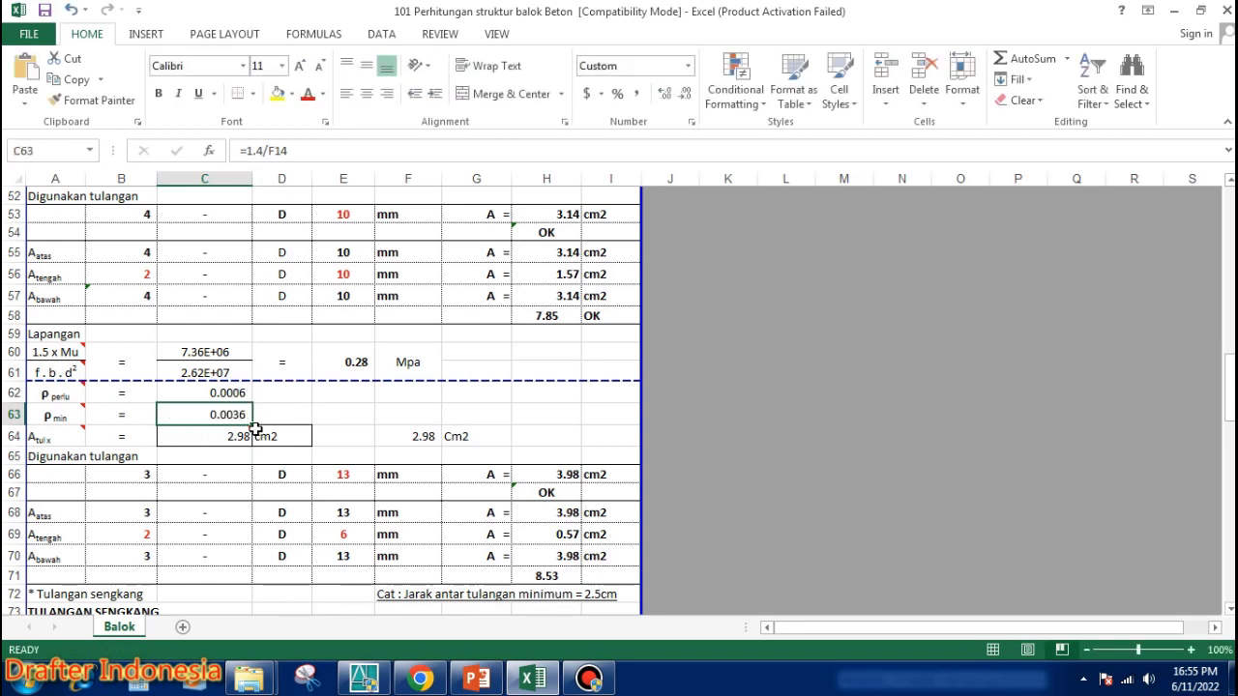
pyautogui.doubleClick(234, 437)
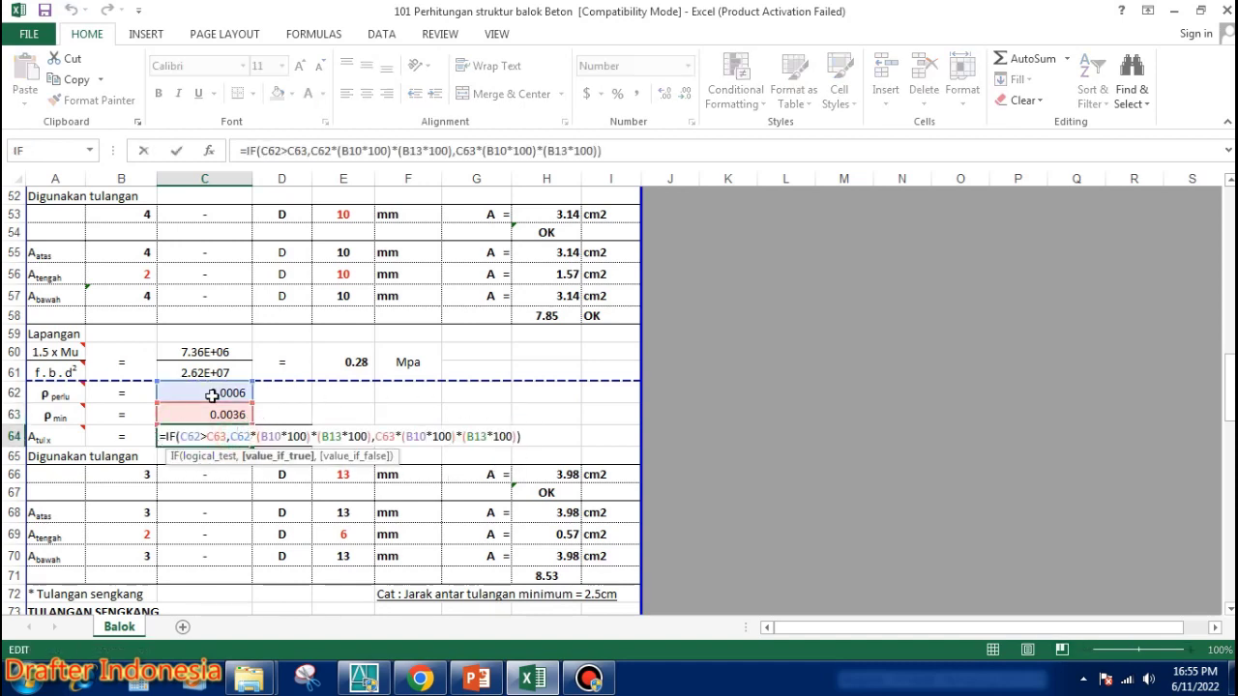
pyautogui.click(239, 436)
pyautogui.press('Escape')
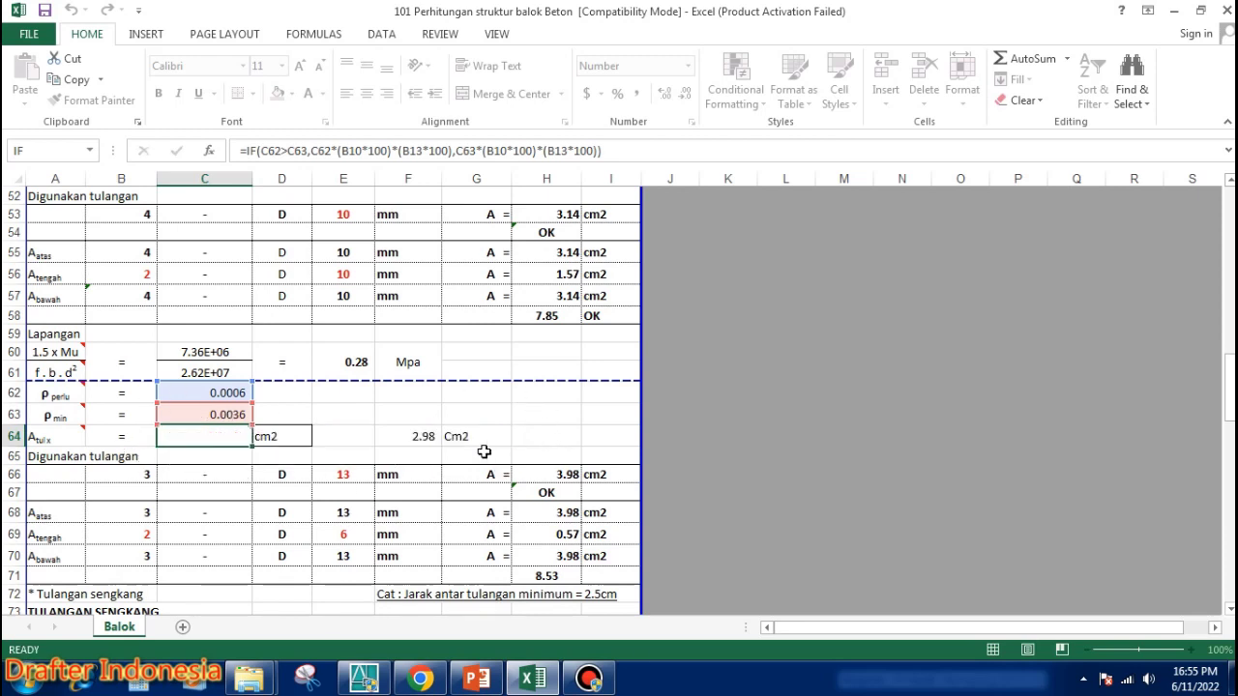
pyautogui.doubleClick(423, 435)
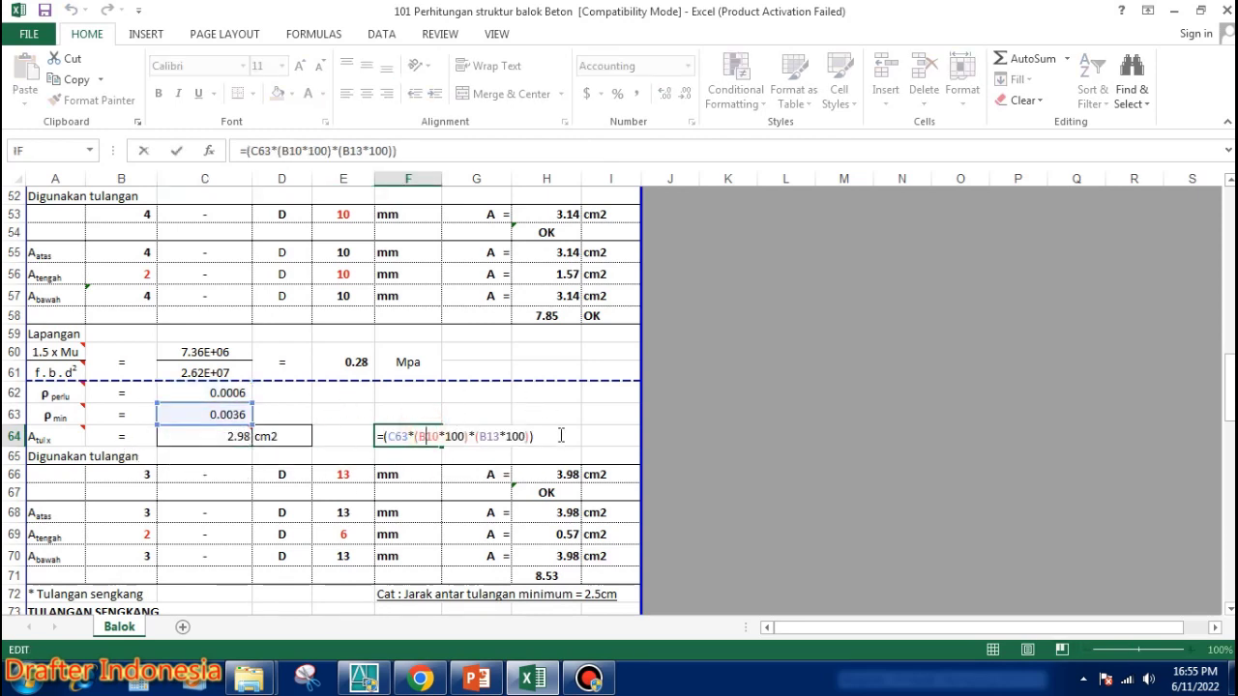
pyautogui.press('Escape')
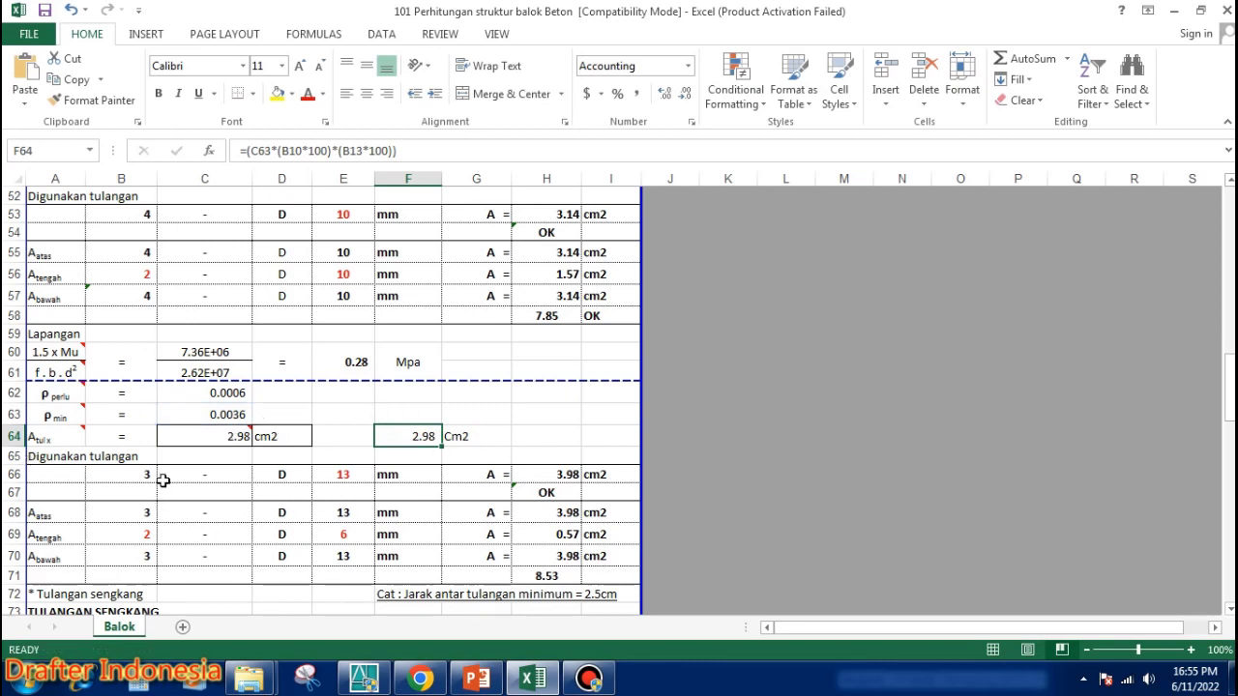
# Change the field bar diameter in E66 from 13 to 10.
pyautogui.click(341, 476)
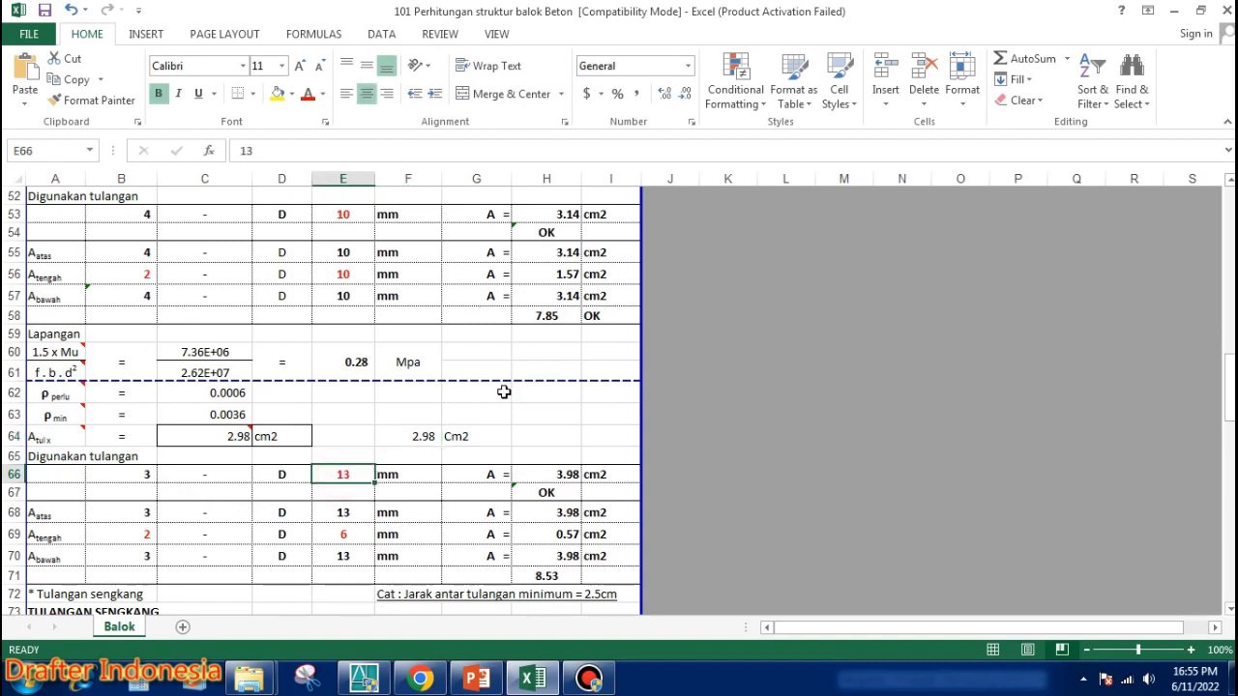
pyautogui.write('10')
pyautogui.press('Return')
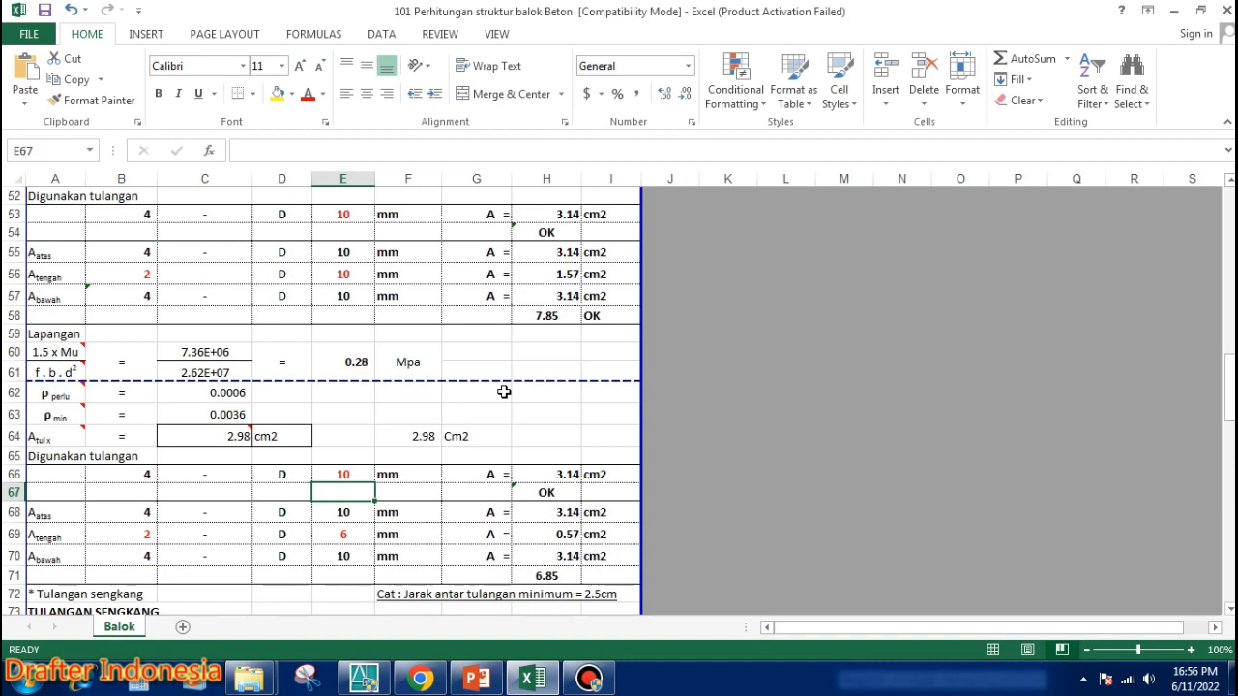
# Try a ρ perlu of 0.008 in C62, then undo to restore its formula.
pyautogui.click(232, 393)
pyautogui.write('0.0')
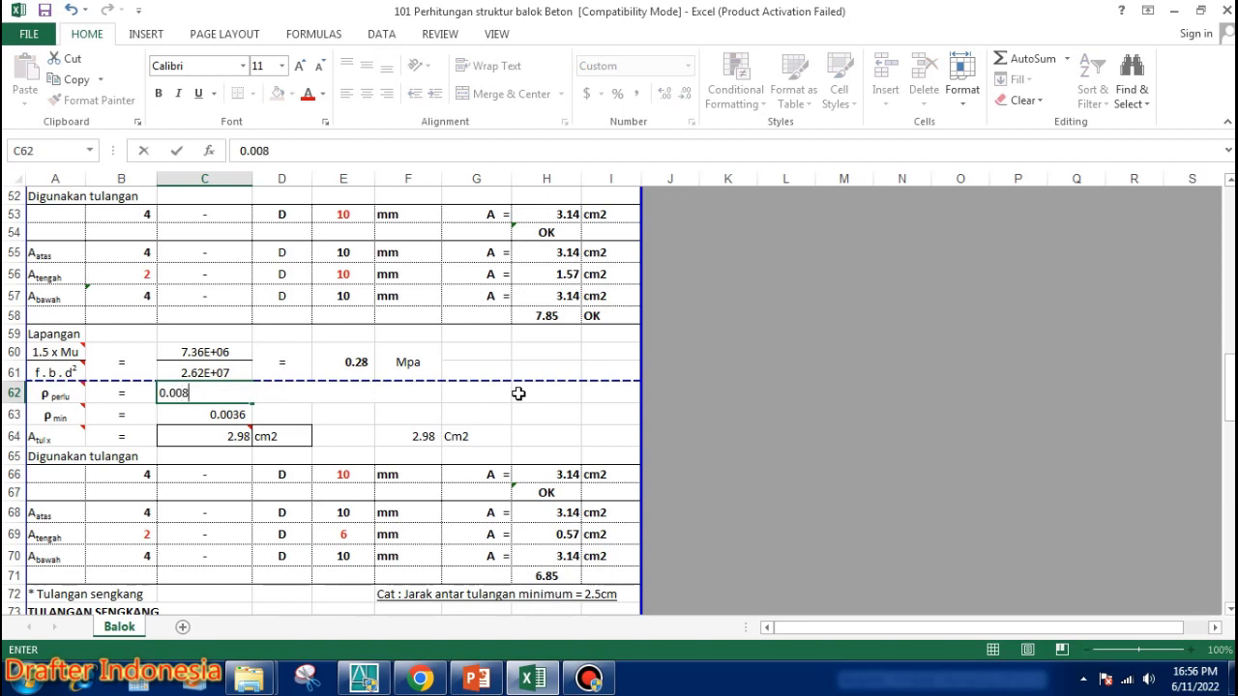
pyautogui.press('Return')
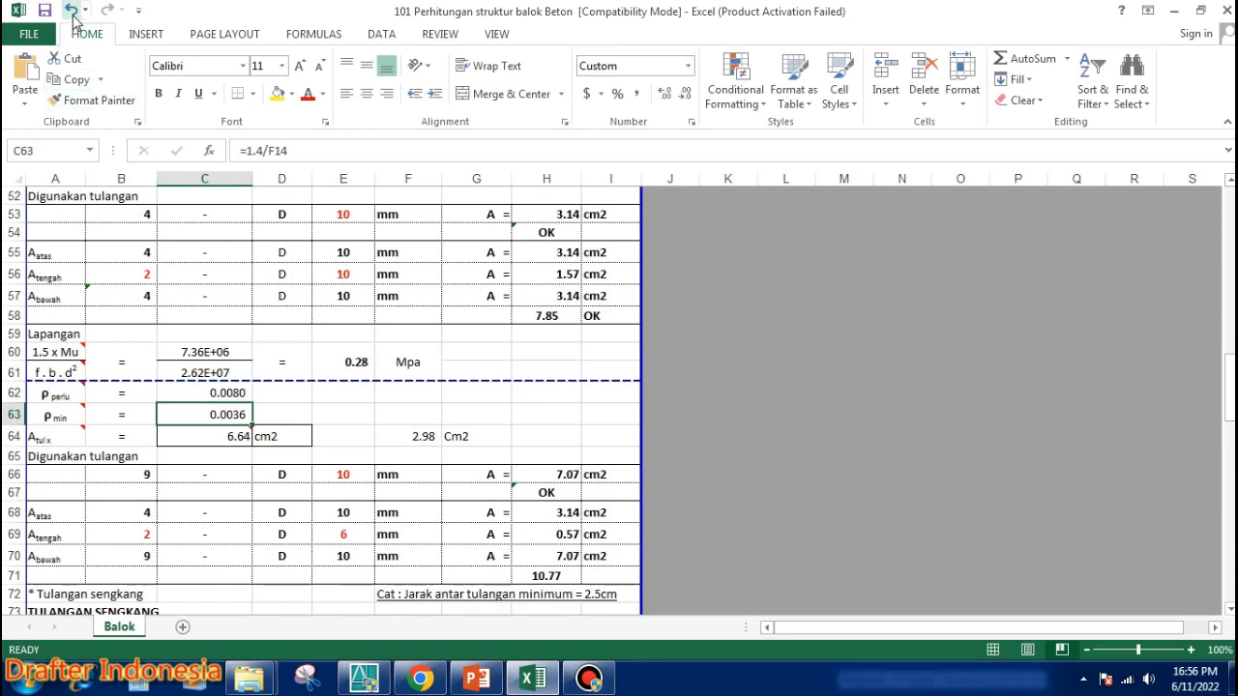
pyautogui.click(71, 10)
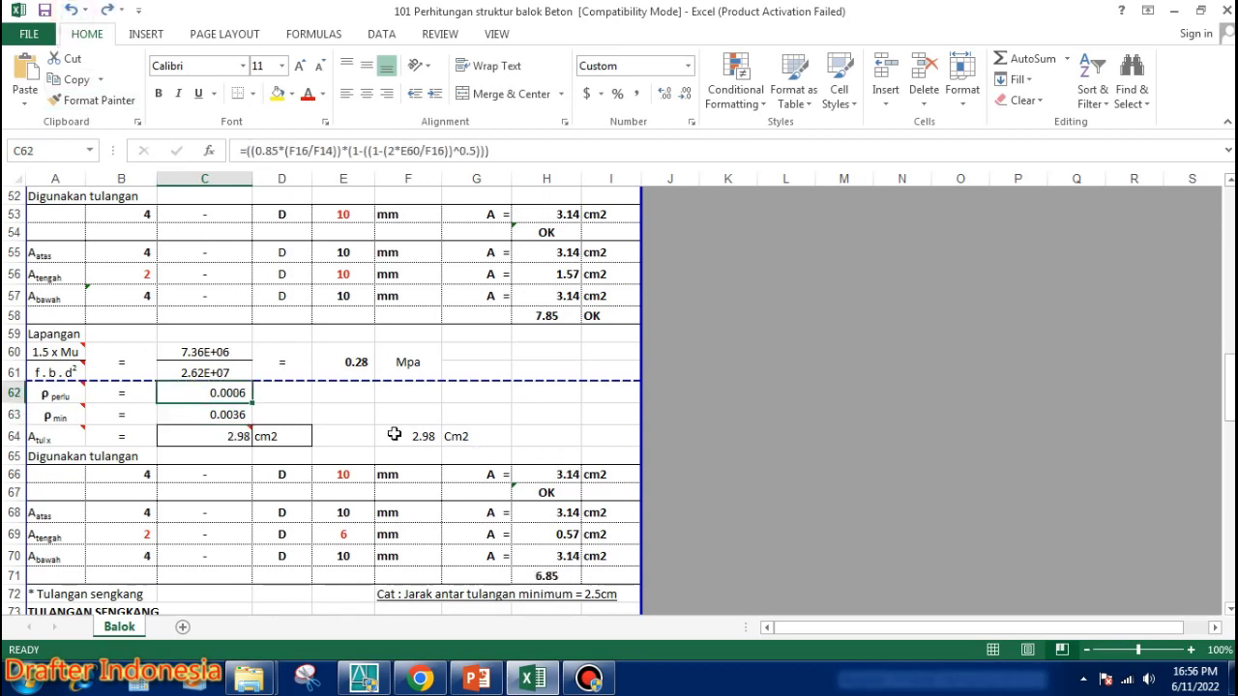
# Move down to the Tulangan Sengkang block and select the 6 mm stirrup diameter in C75.
pyautogui.scroll(-1, 36, 453)
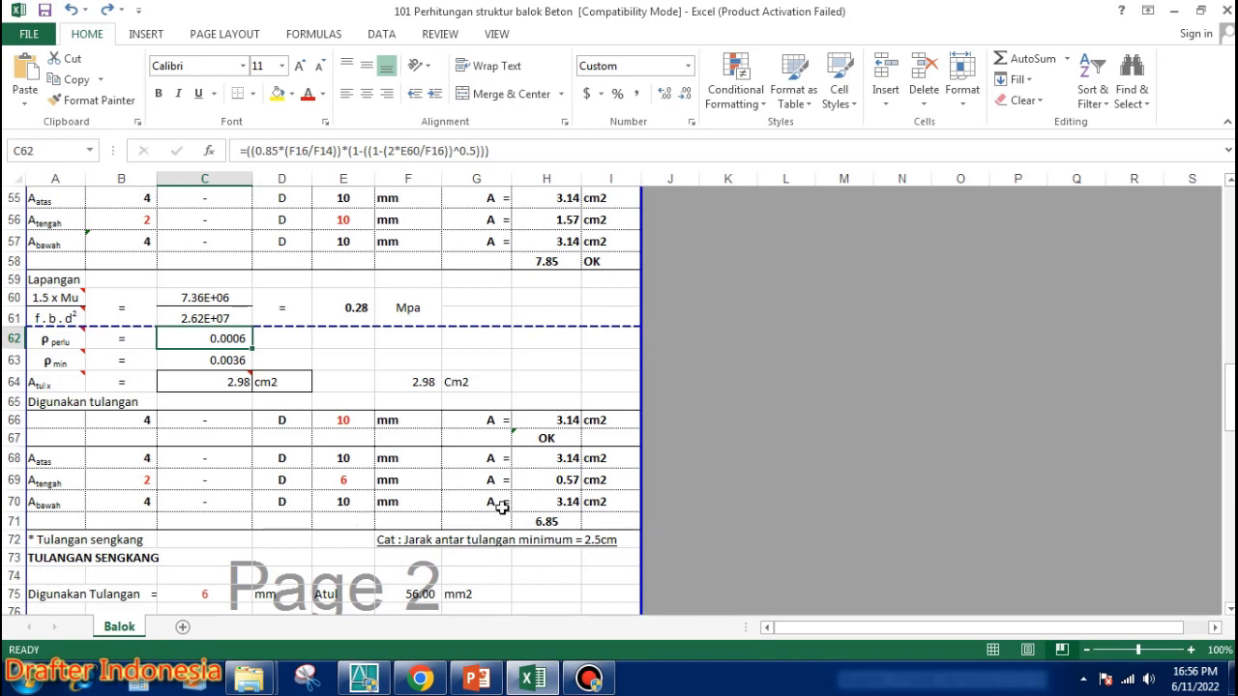
pyautogui.scroll(-1, 558, 493)
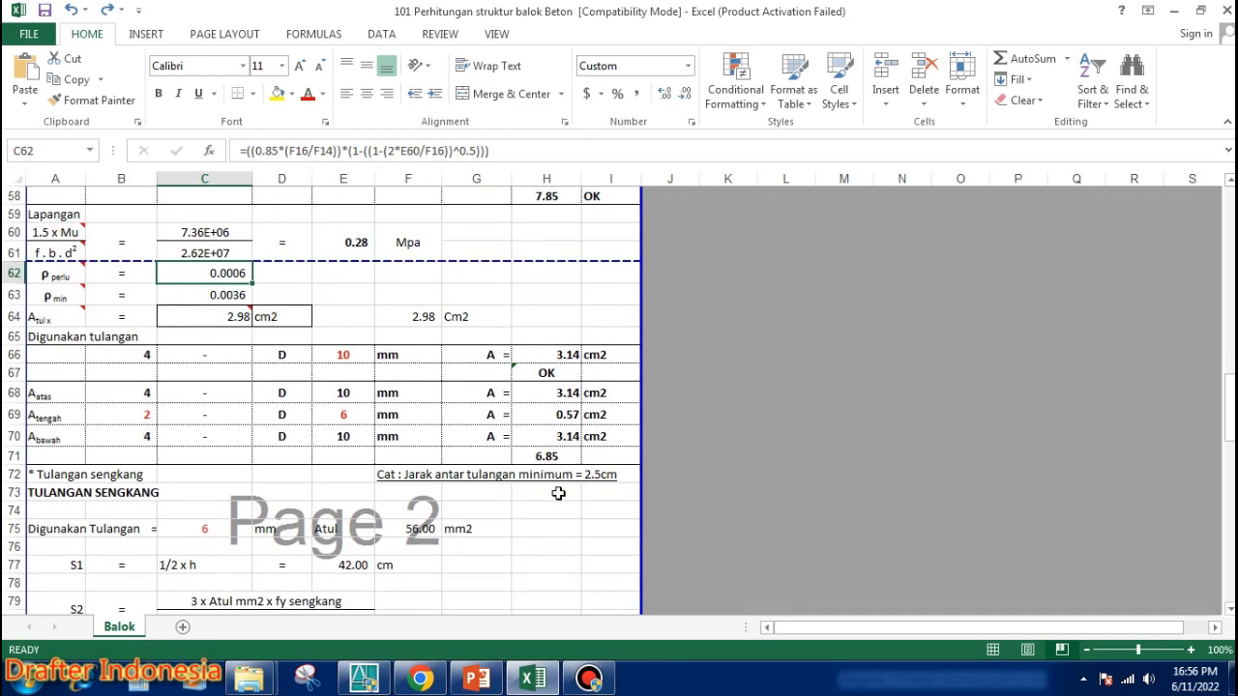
pyautogui.scroll(-1, 562, 493)
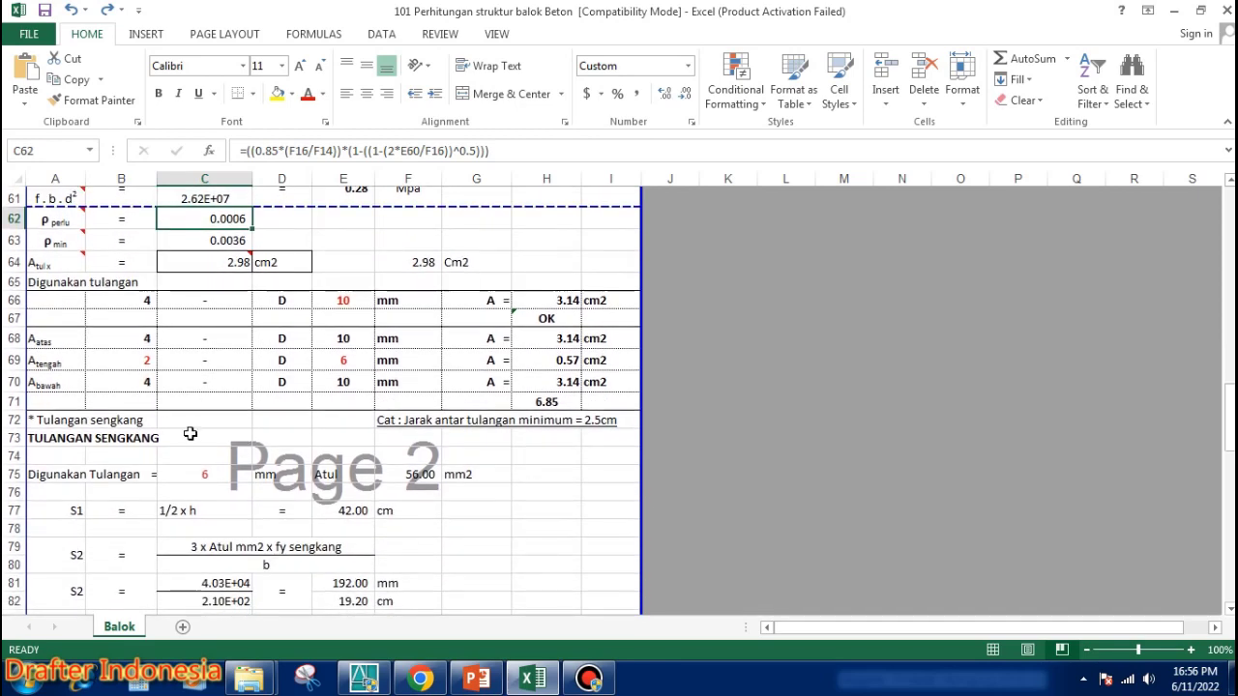
pyautogui.scroll(-1, 188, 428)
pyautogui.click(205, 410)
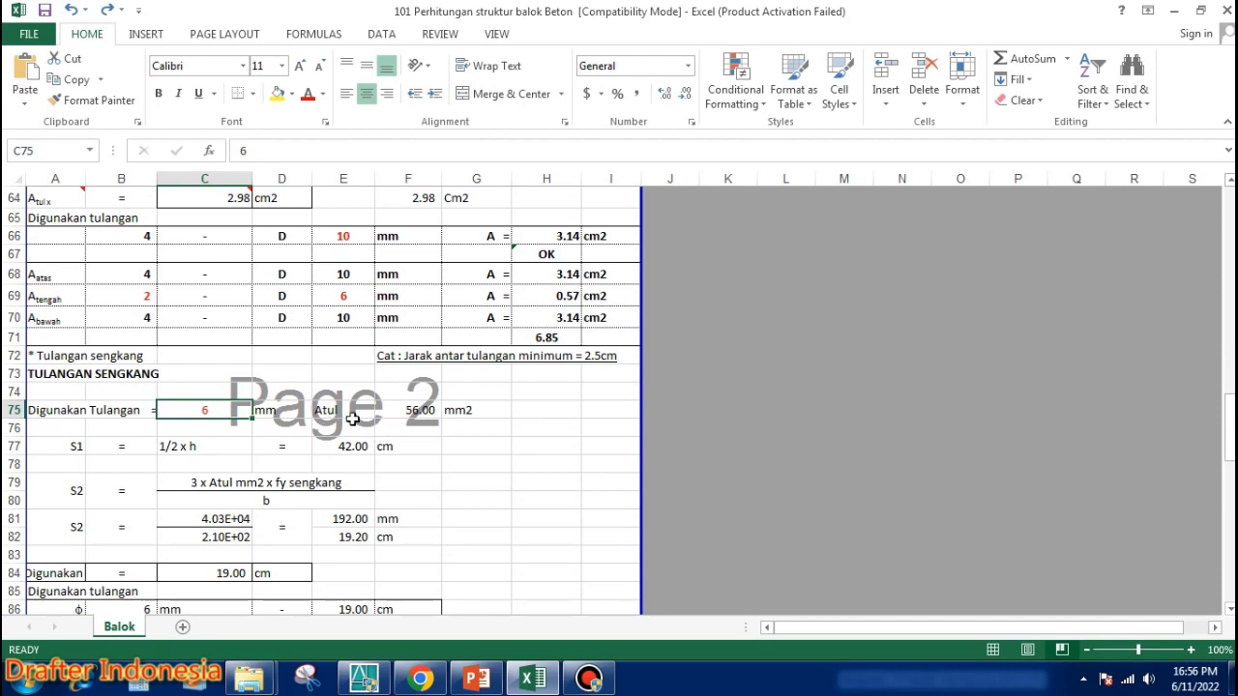
pyautogui.doubleClick(421, 411)
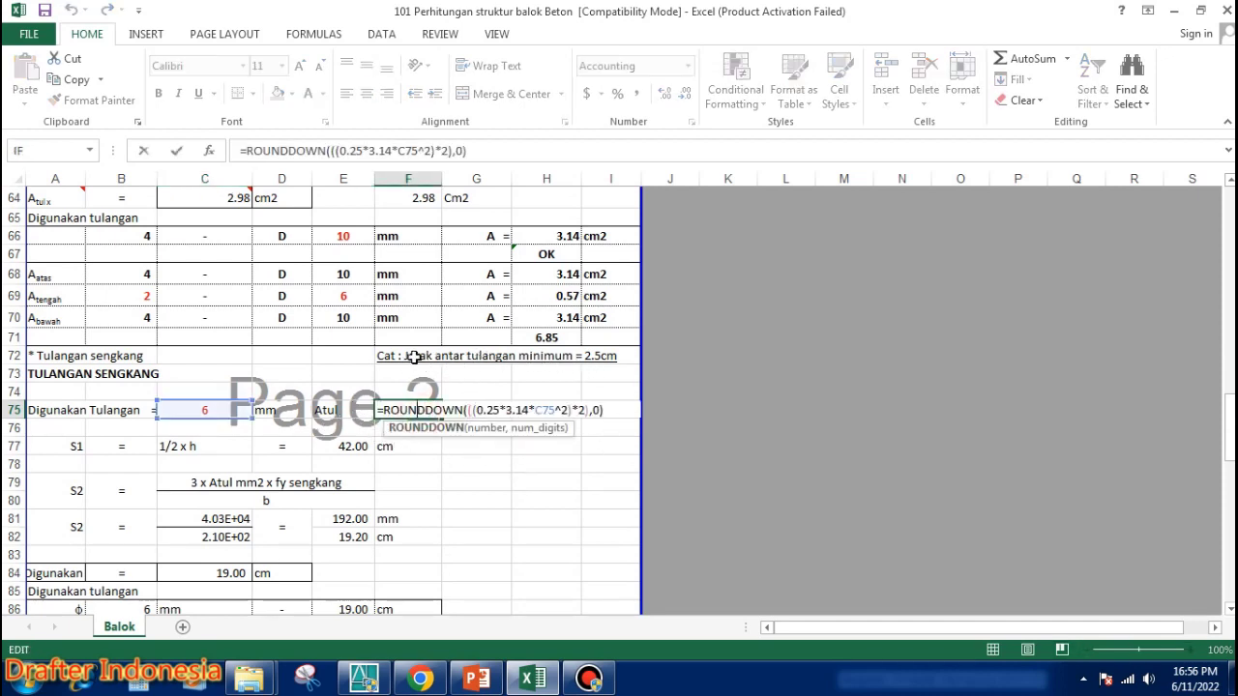
pyautogui.press('Escape')
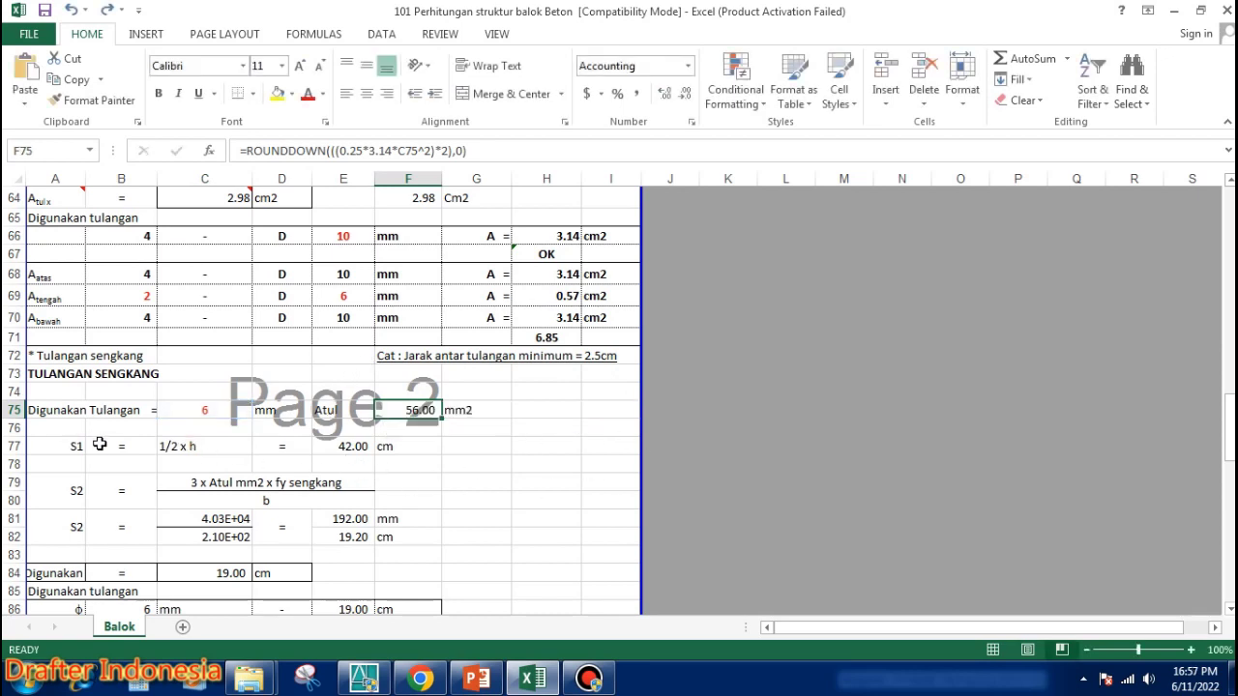
pyautogui.doubleClick(350, 446)
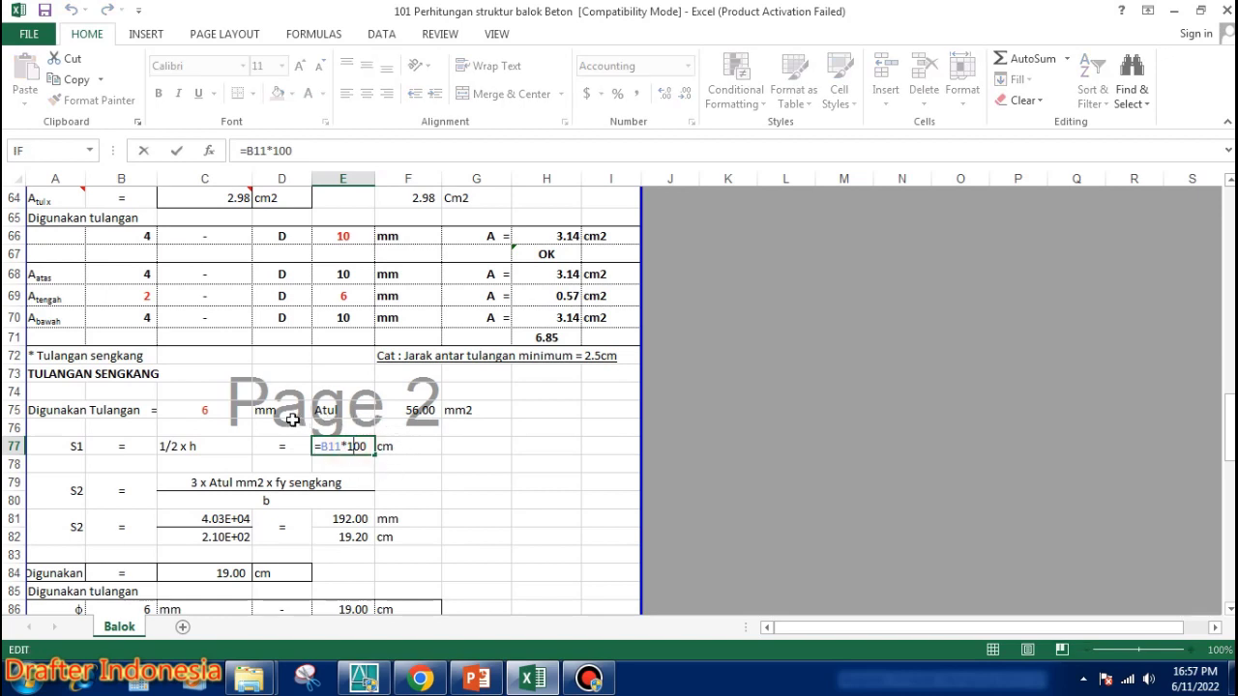
pyautogui.hotkey('ctrl', 'Return')
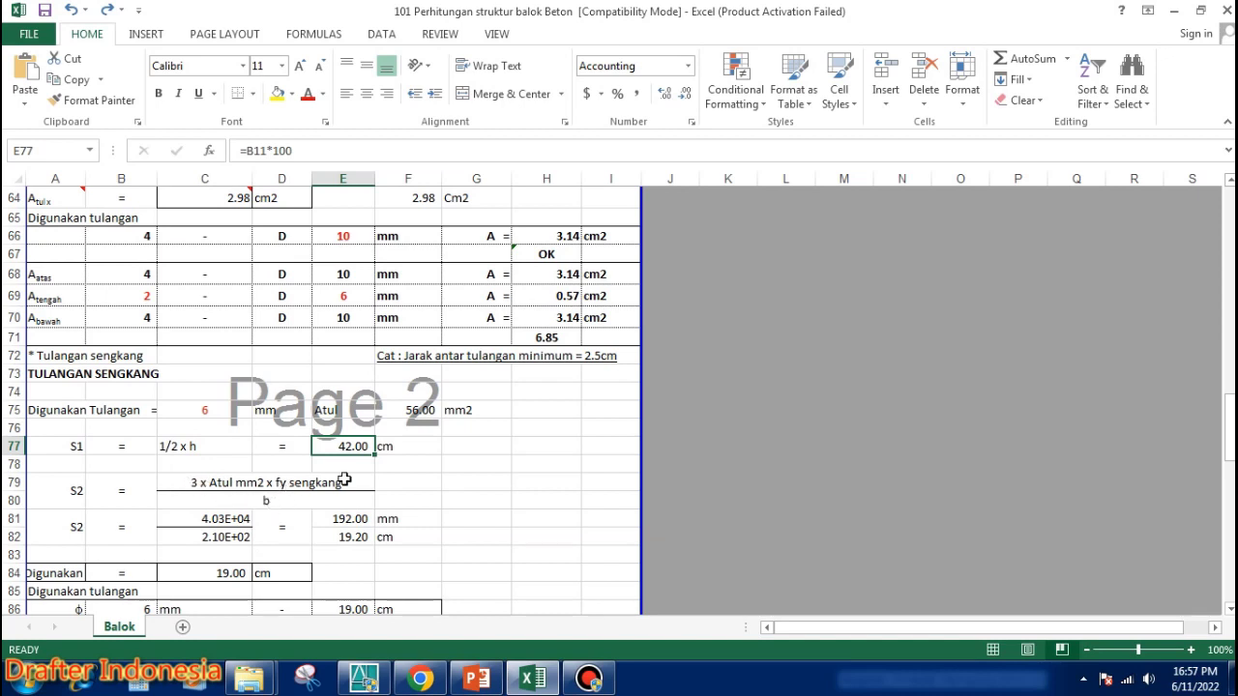
# Review the C81 numerator and C82 width formulas, showing both as two-decimal numbers.
pyautogui.click(295, 500)
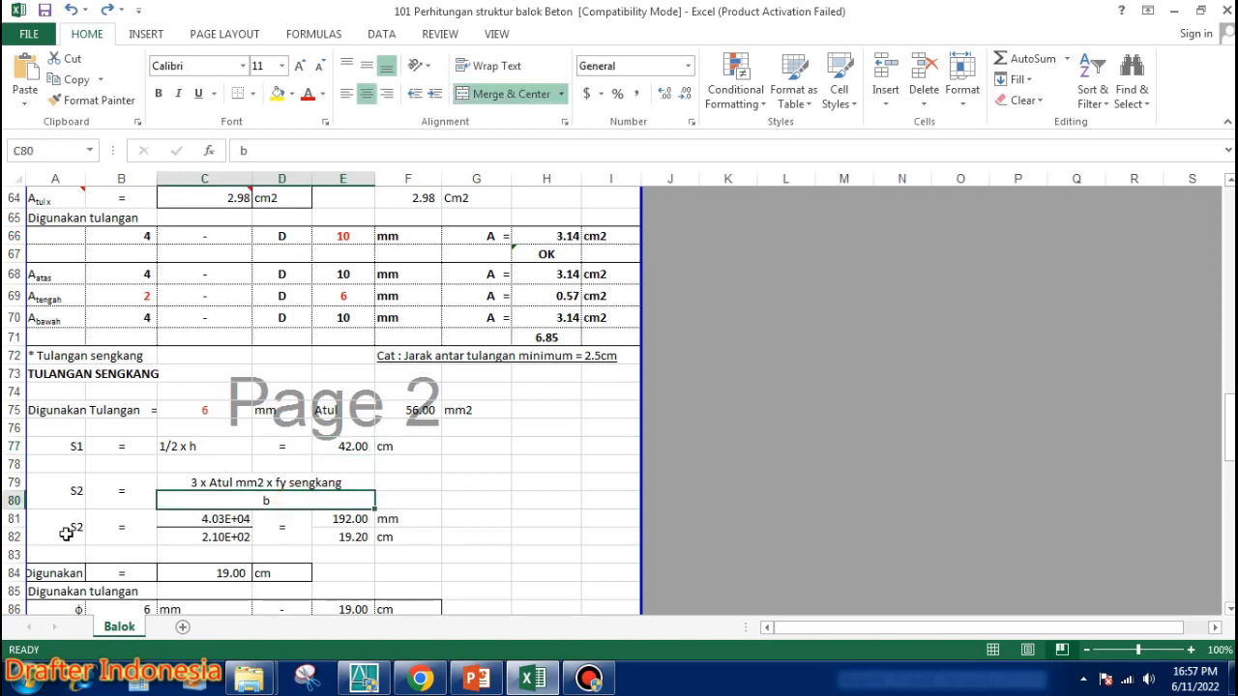
pyautogui.doubleClick(219, 517)
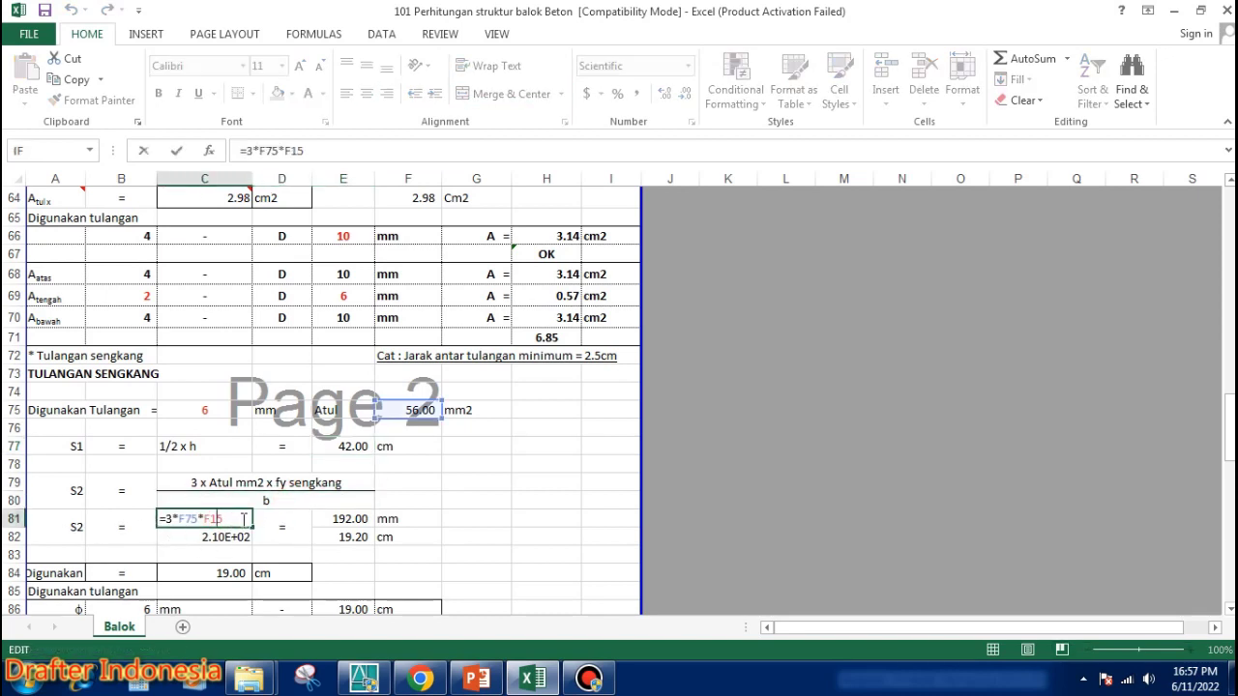
pyautogui.press('Return')
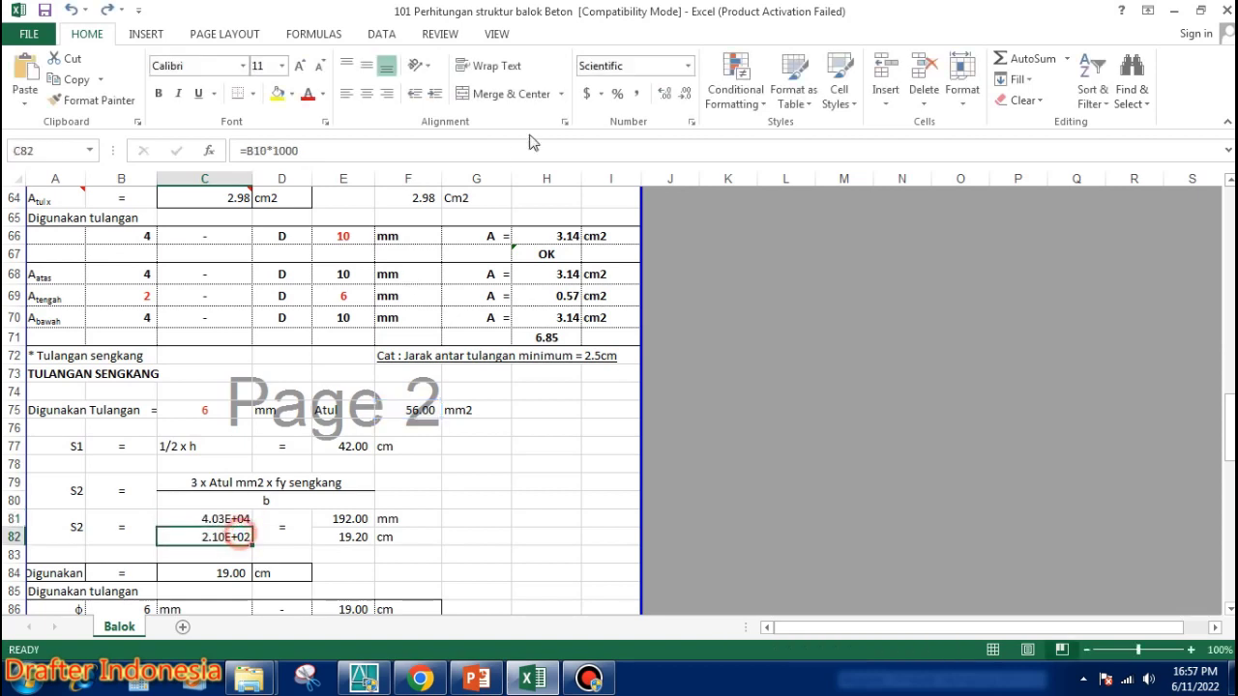
pyautogui.click(638, 94)
pyautogui.click(235, 518)
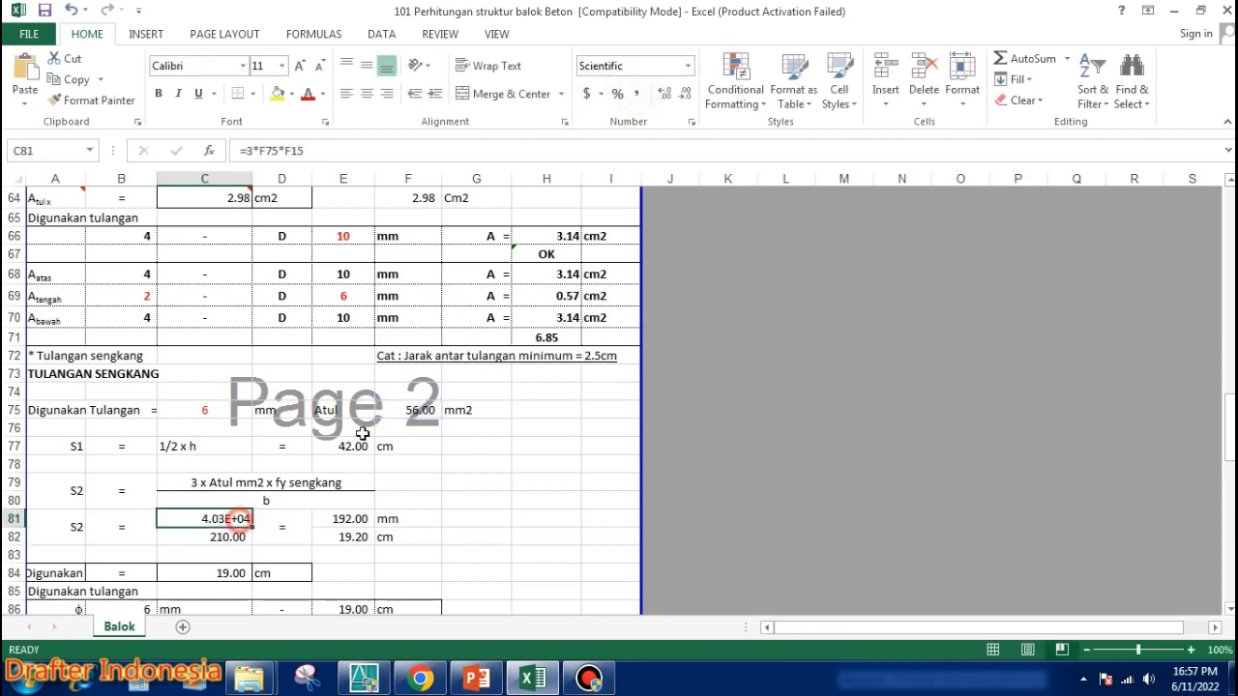
pyautogui.click(638, 92)
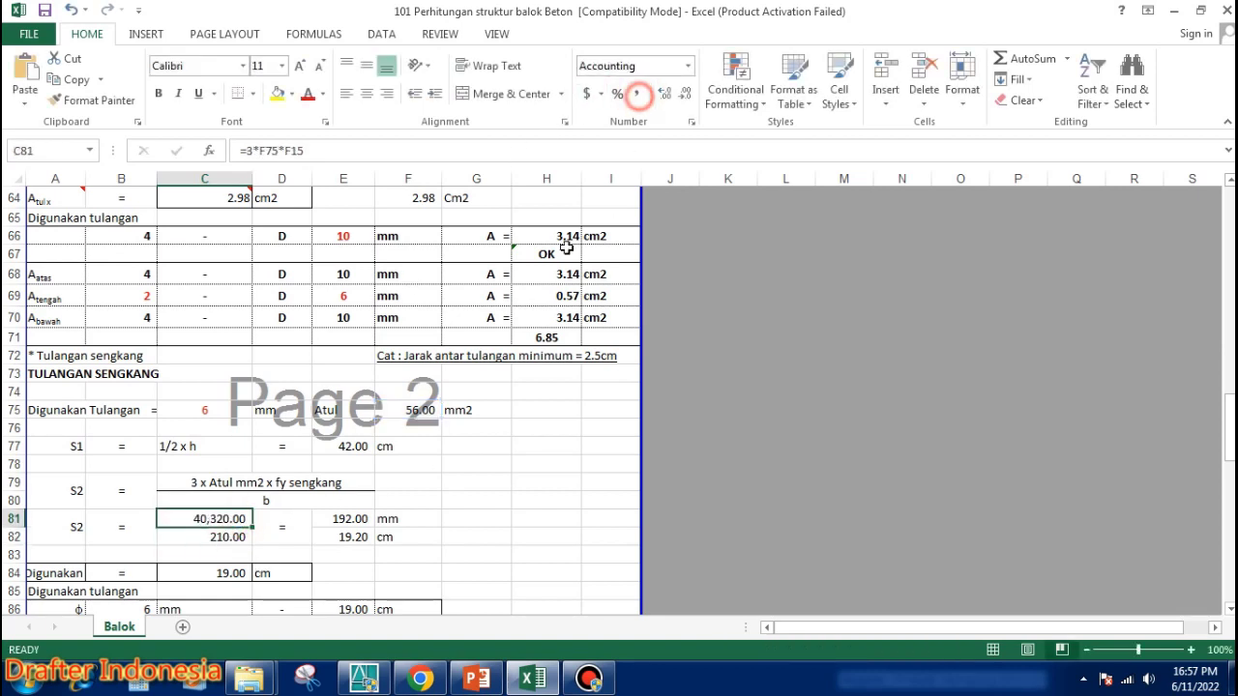
pyautogui.doubleClick(237, 521)
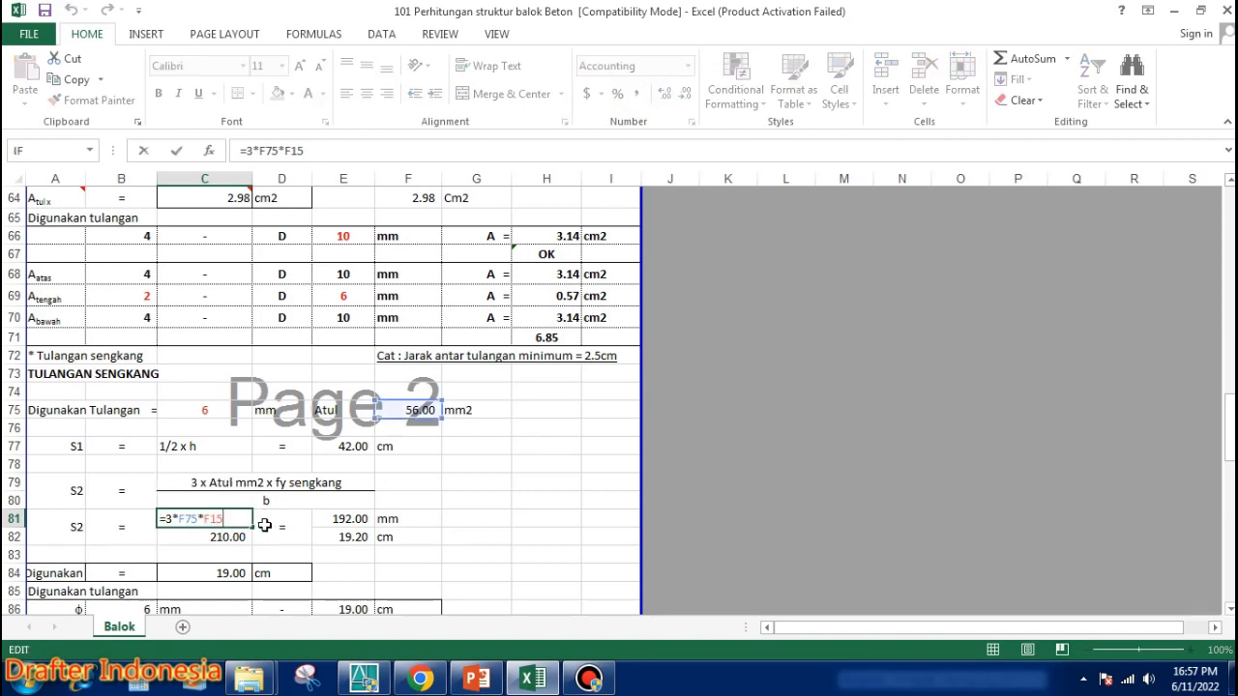
pyautogui.press('Escape')
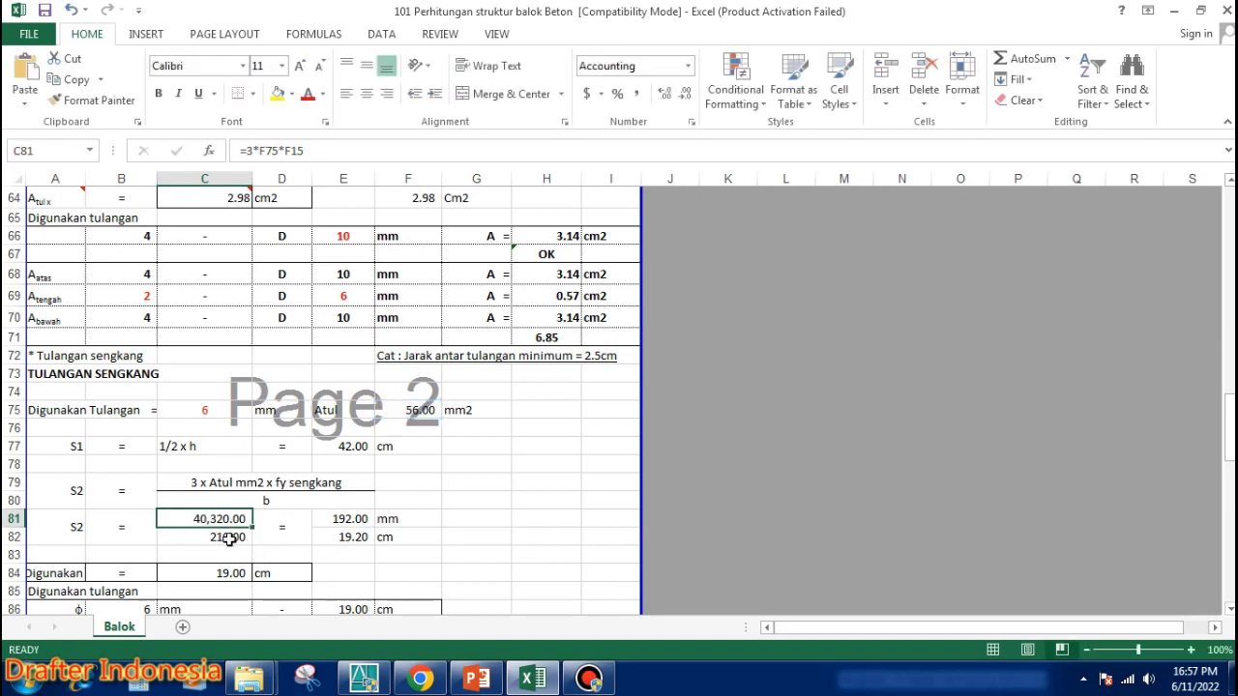
pyautogui.doubleClick(228, 539)
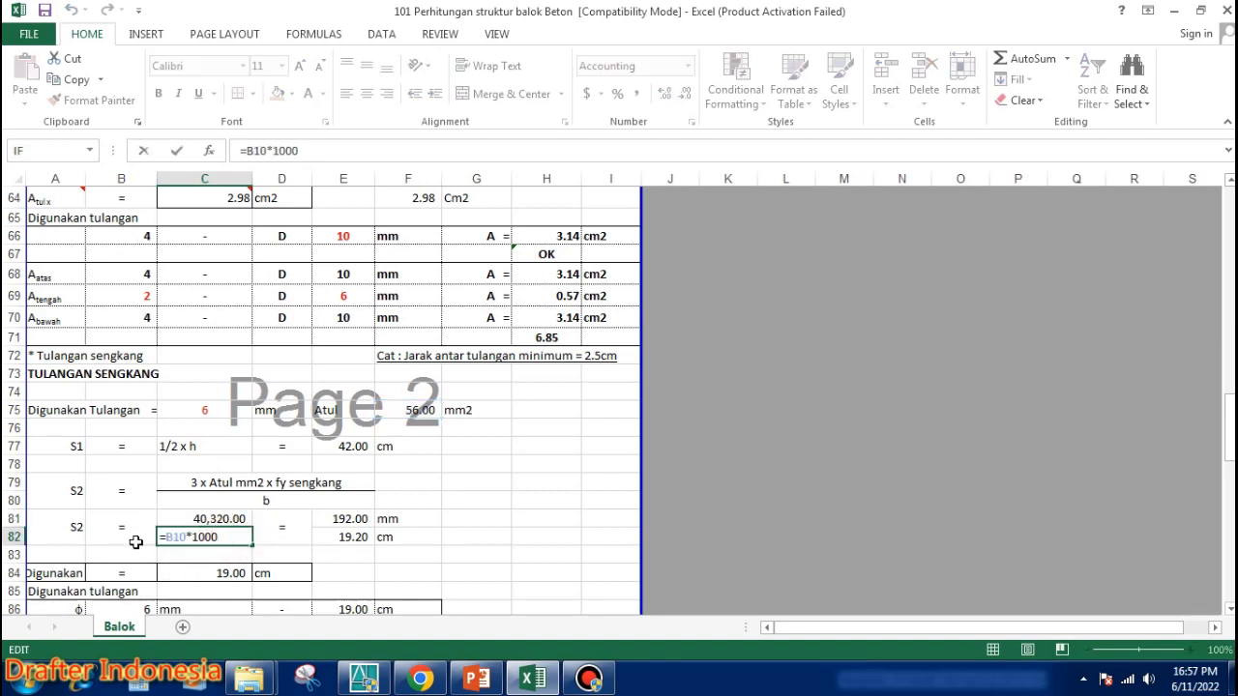
pyautogui.press('Escape')
# Enter S2 =C81/C82 (192.00 mm) in E81 and =E81/10 (19.20 cm) in E82.
pyautogui.doubleClick(348, 519)
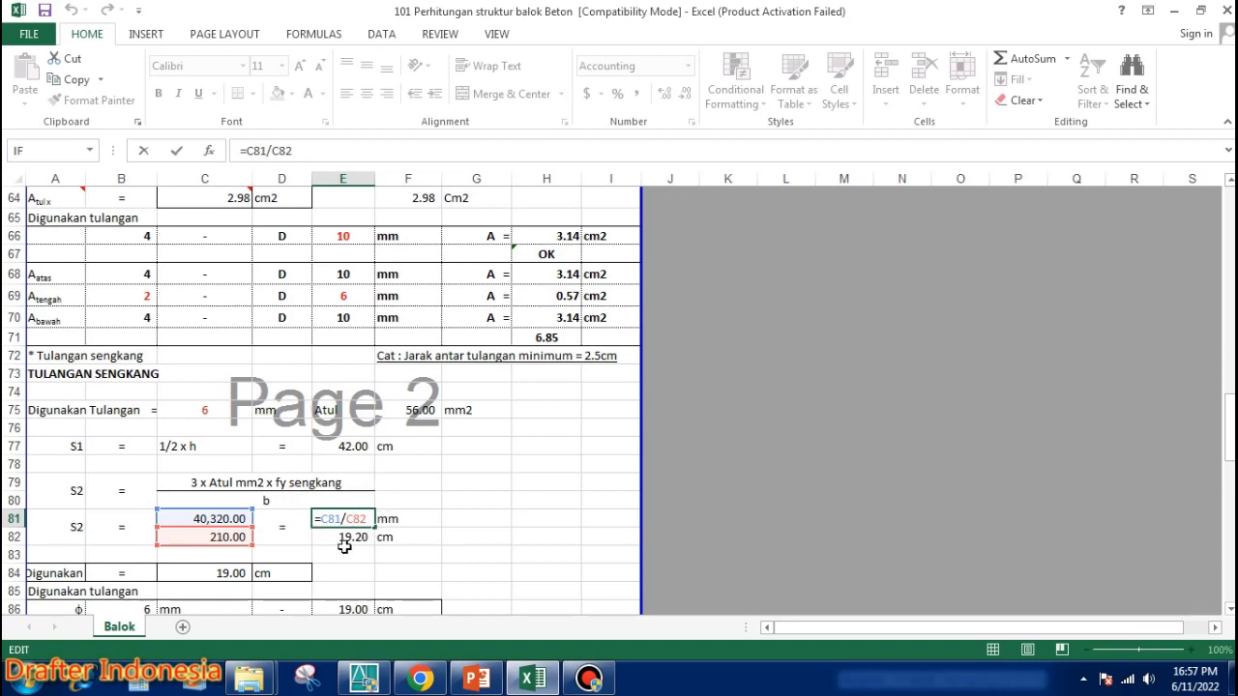
pyautogui.hotkey('ctrl', 'Return')
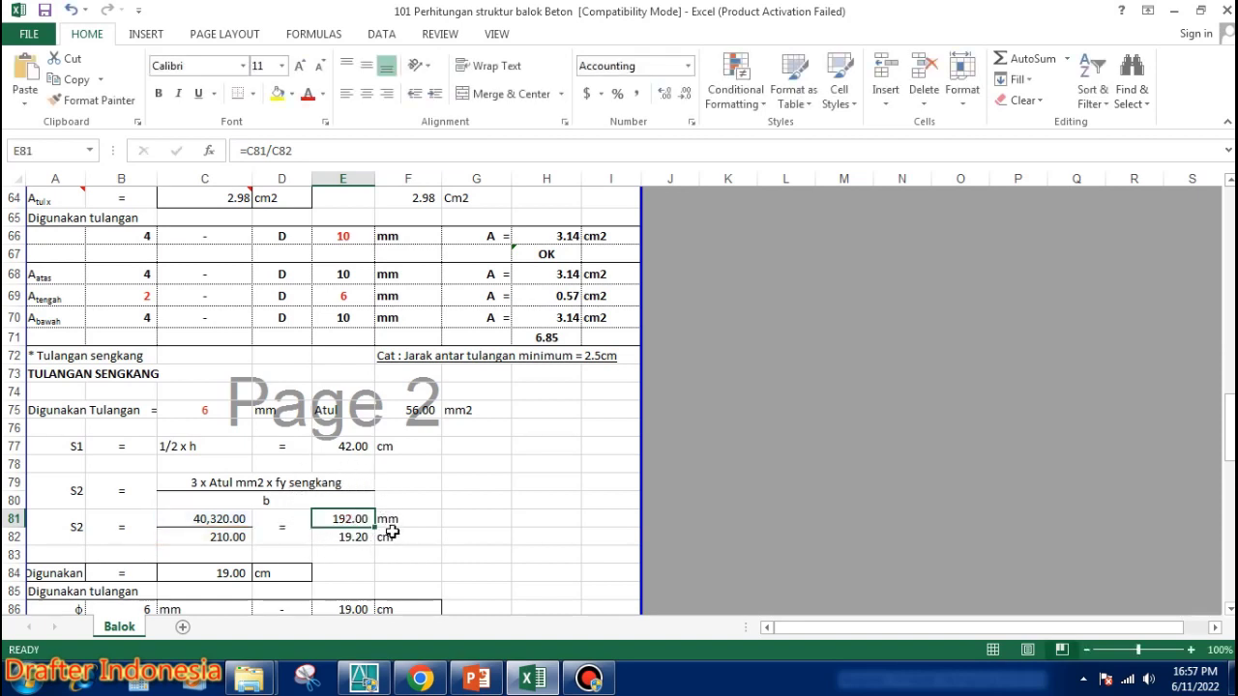
pyautogui.doubleClick(354, 536)
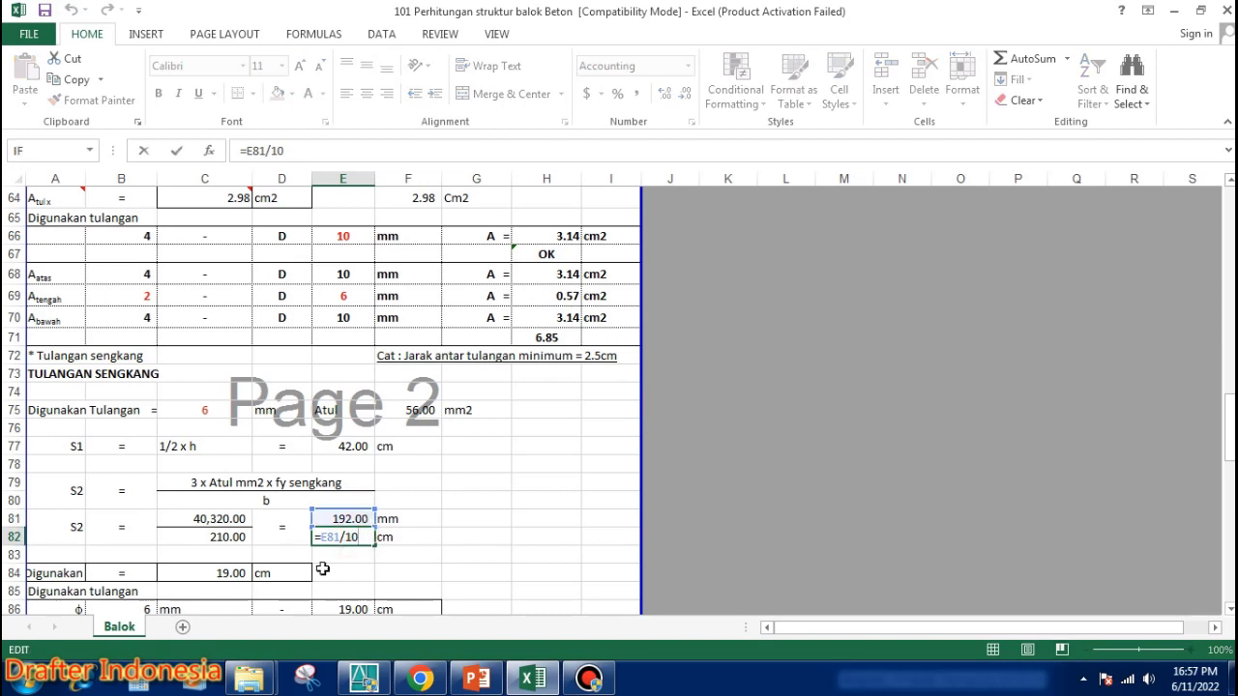
pyautogui.hotkey('ctrl', 'Return')
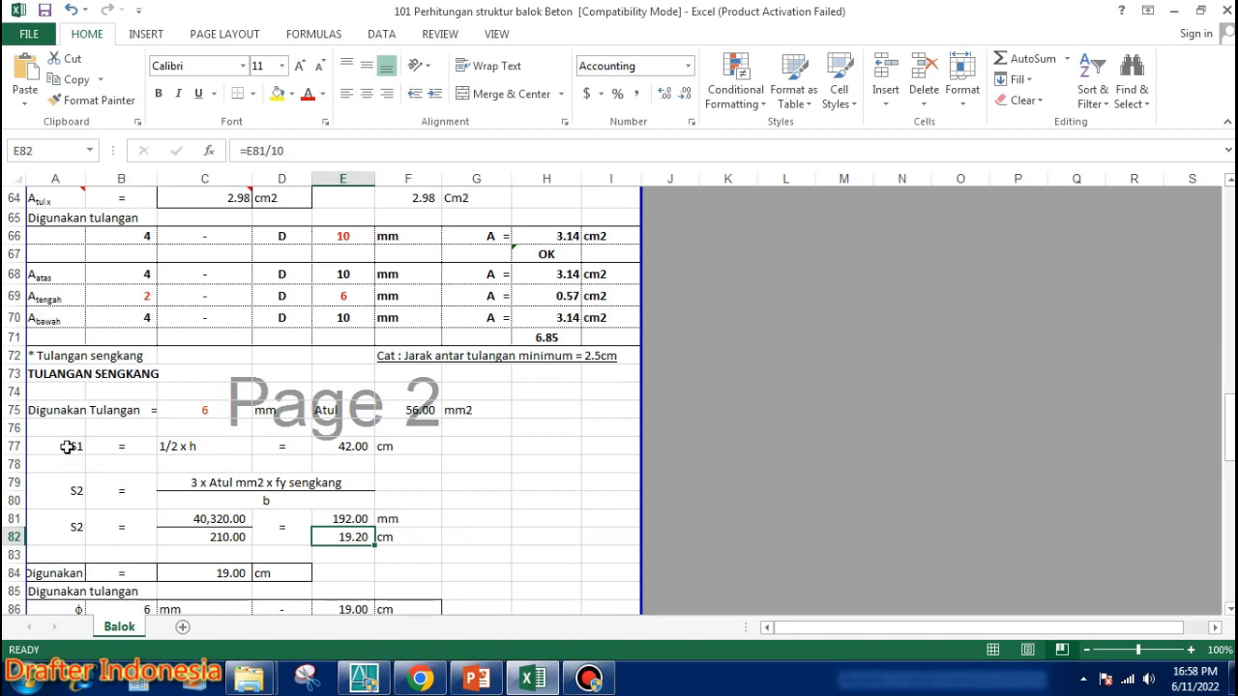
pyautogui.click(352, 444)
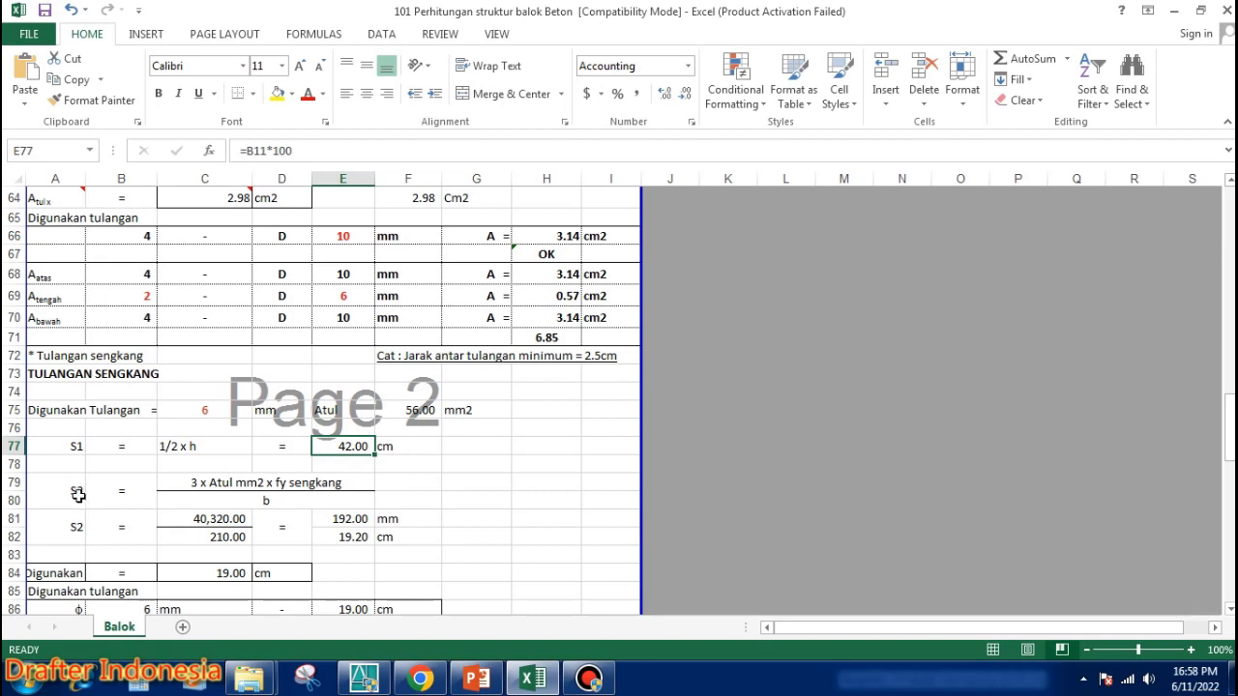
pyautogui.click(348, 537)
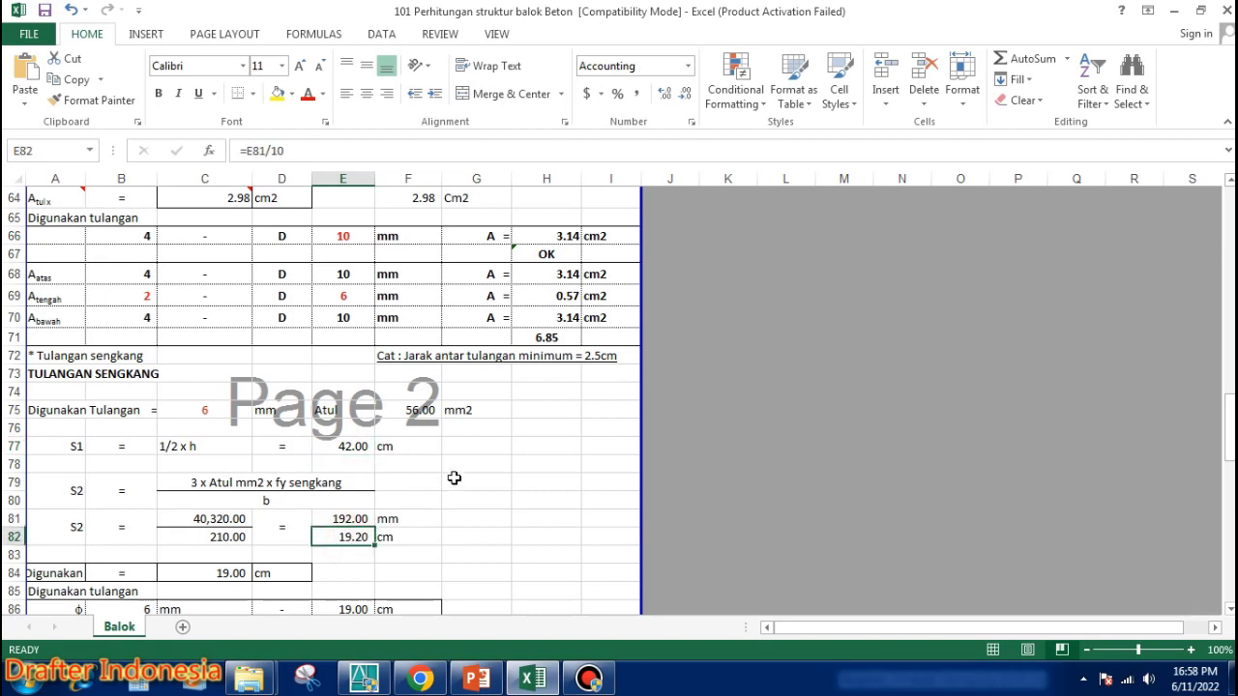
# Set C84 to =ROUNDDOWN(IF(E77<E82,E77,E82),0), giving 19.00 cm.
pyautogui.scroll(-1, 453, 478)
pyautogui.scroll(-1, 387, 478)
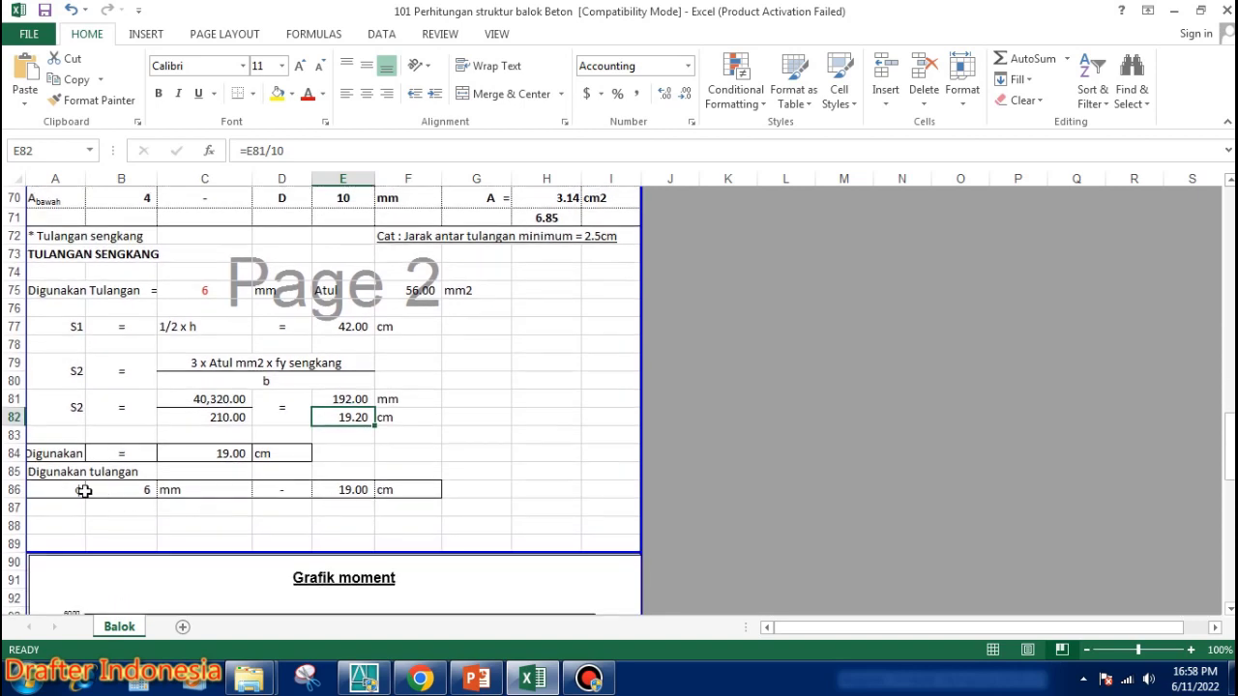
pyautogui.click(45, 454)
pyautogui.doubleClick(218, 452)
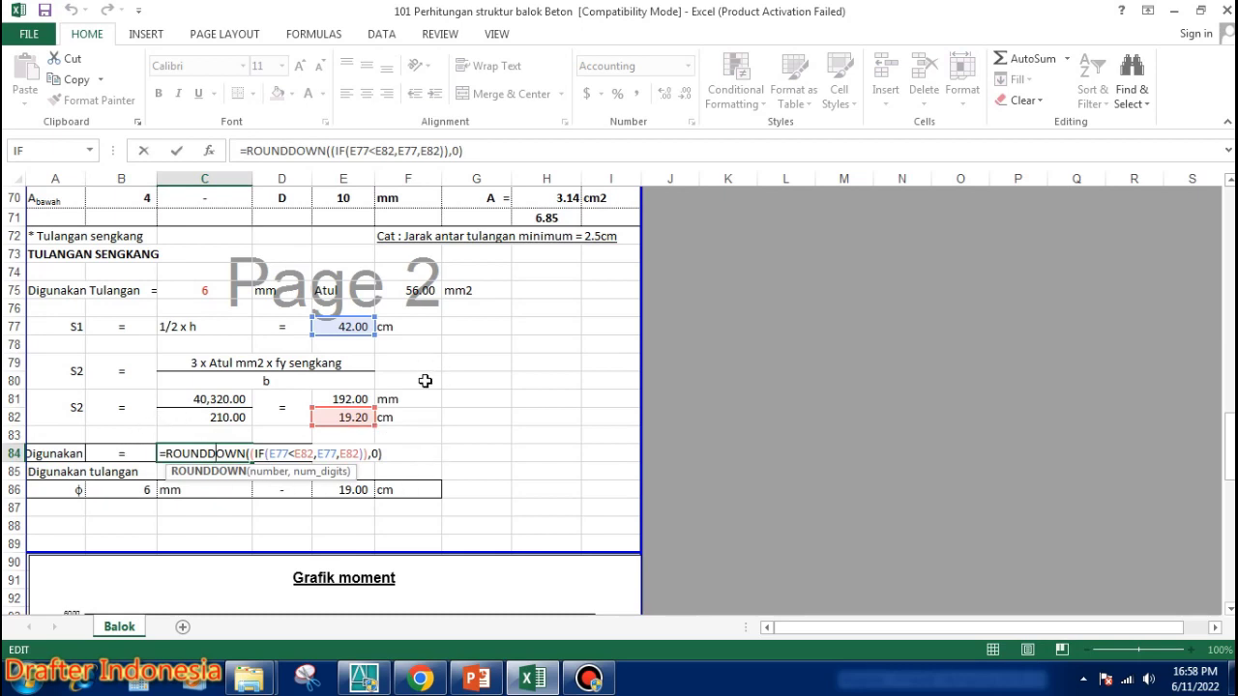
pyautogui.hotkey('ctrl', 'Return')
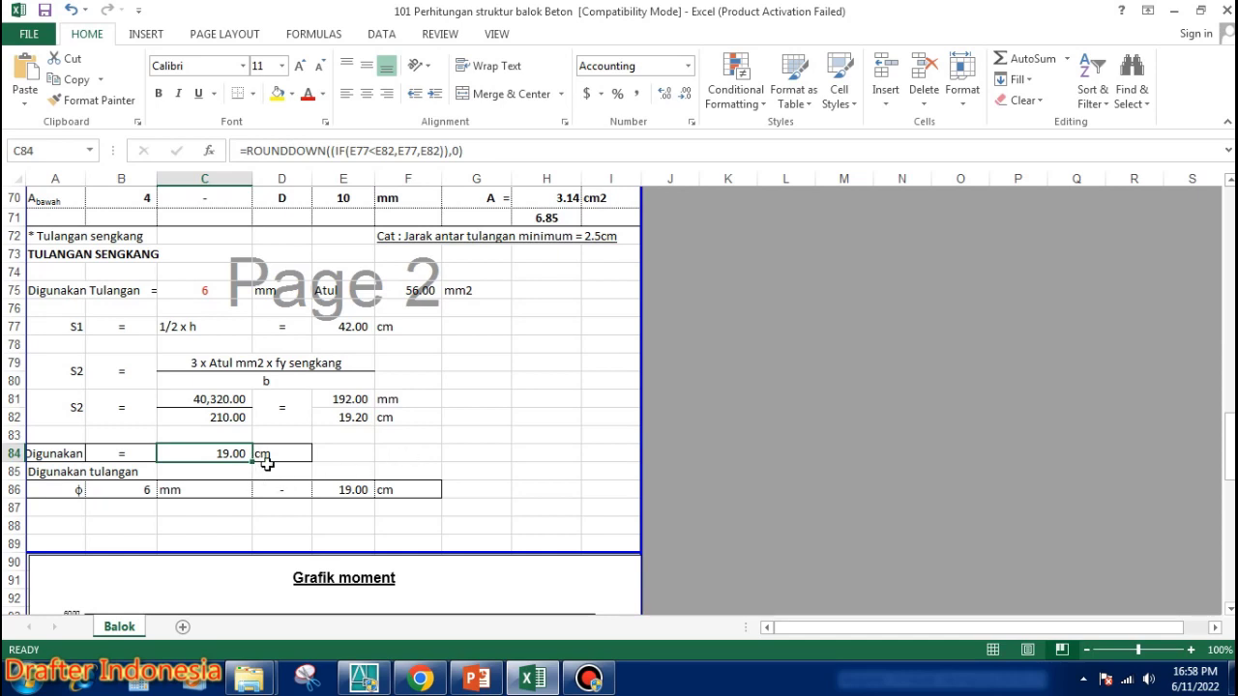
# Check row 86: bar diameter in B86, E86 referencing C84, and the φ symbol in A86.
pyautogui.scroll(-1, 402, 428)
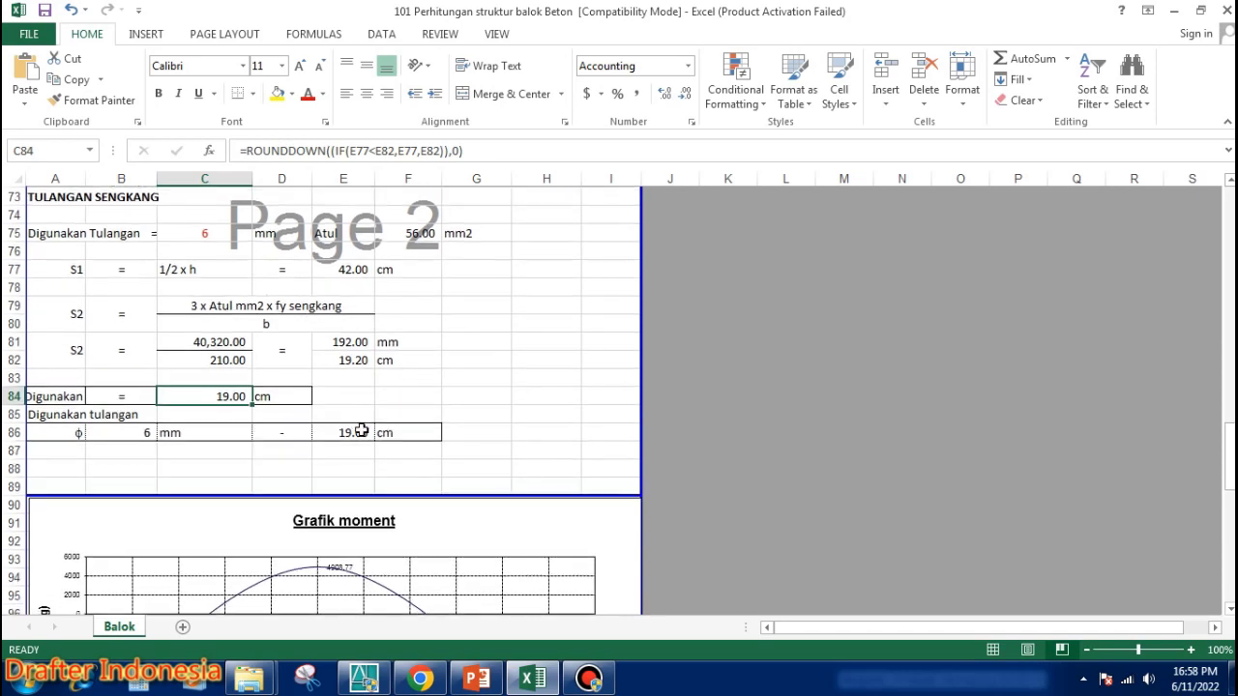
pyautogui.click(147, 432)
pyautogui.click(344, 432)
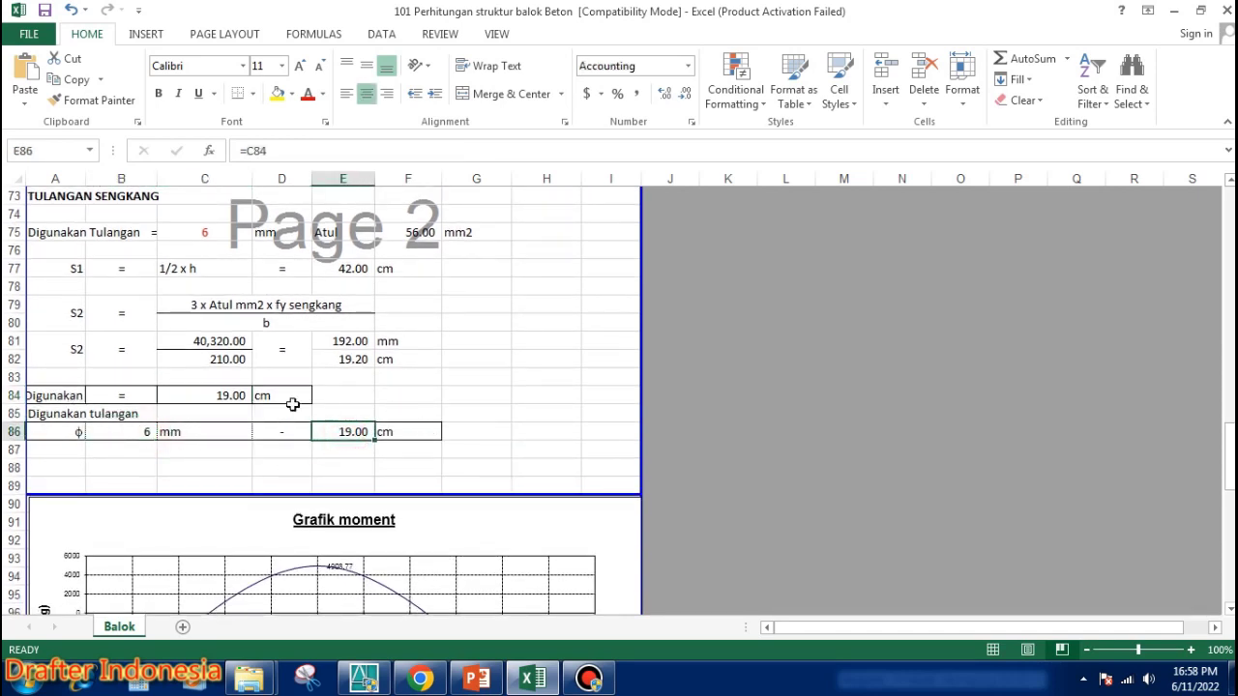
pyautogui.click(136, 432)
pyautogui.click(342, 431)
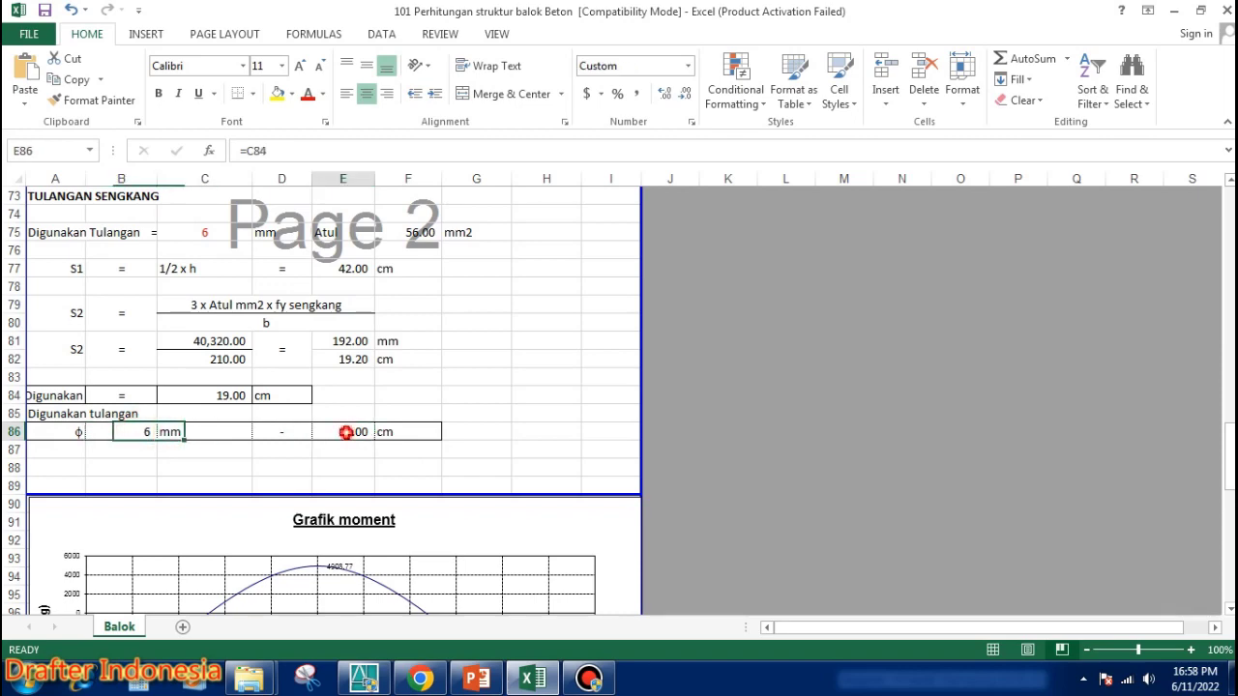
pyautogui.click(75, 434)
pyautogui.scroll(-3, 412, 387)
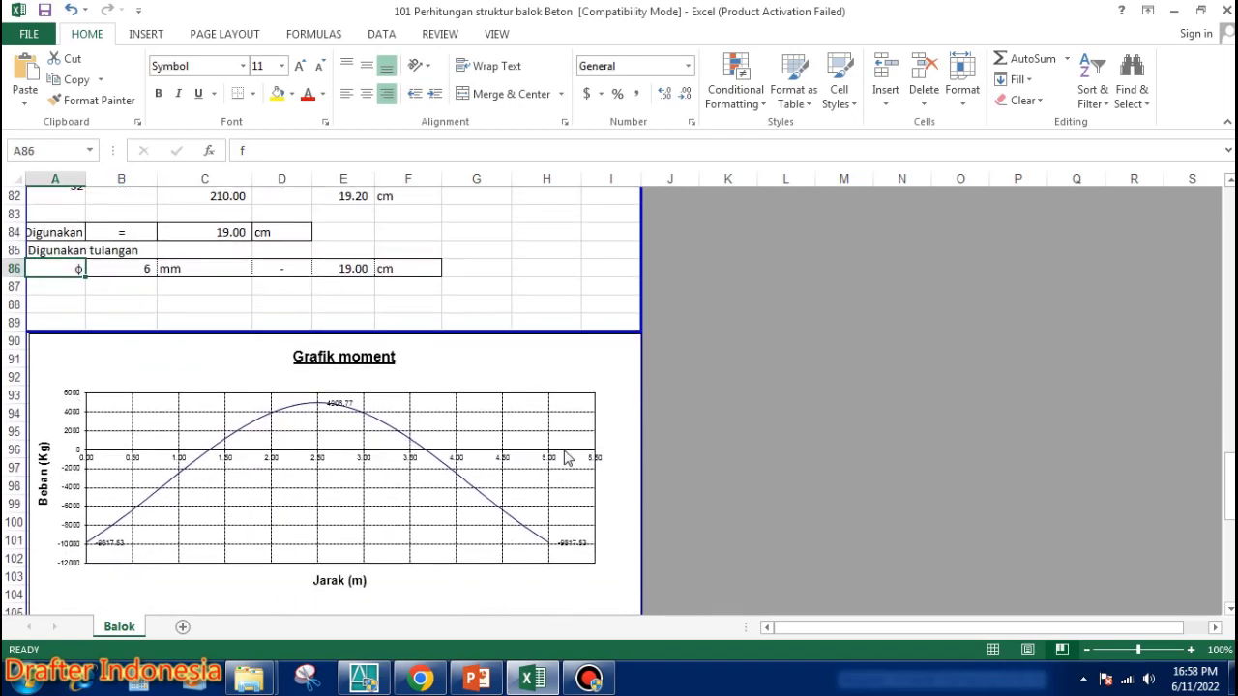
pyautogui.scroll(-3, 567, 454)
pyautogui.scroll(-2, 565, 451)
pyautogui.scroll(-1, 572, 437)
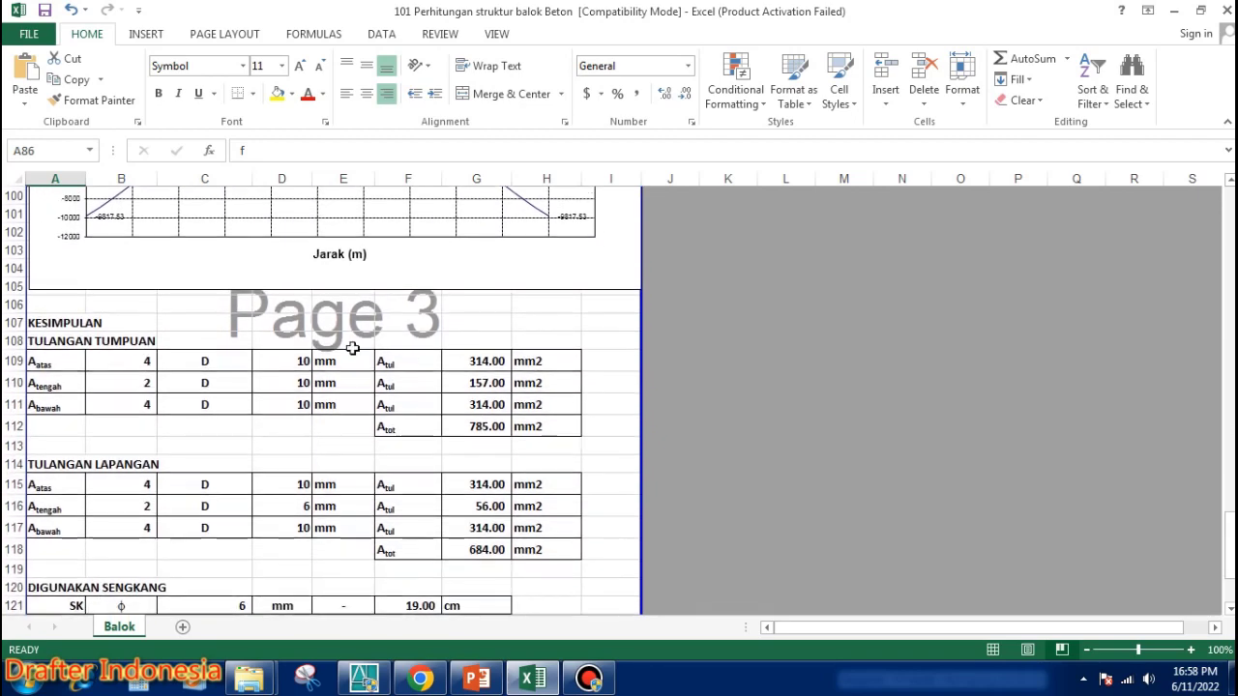
pyautogui.scroll(-1, 162, 333)
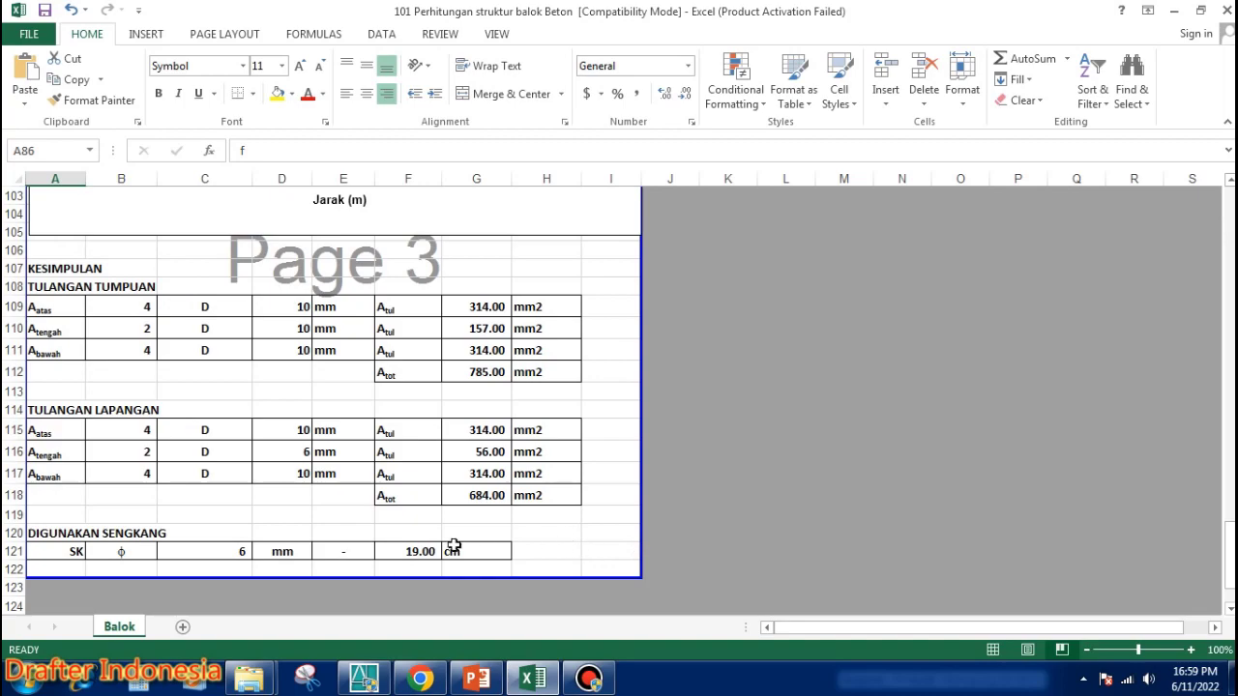
pyautogui.scroll(3, 404, 535)
pyautogui.scroll(4, 398, 530)
pyautogui.scroll(6, 398, 530)
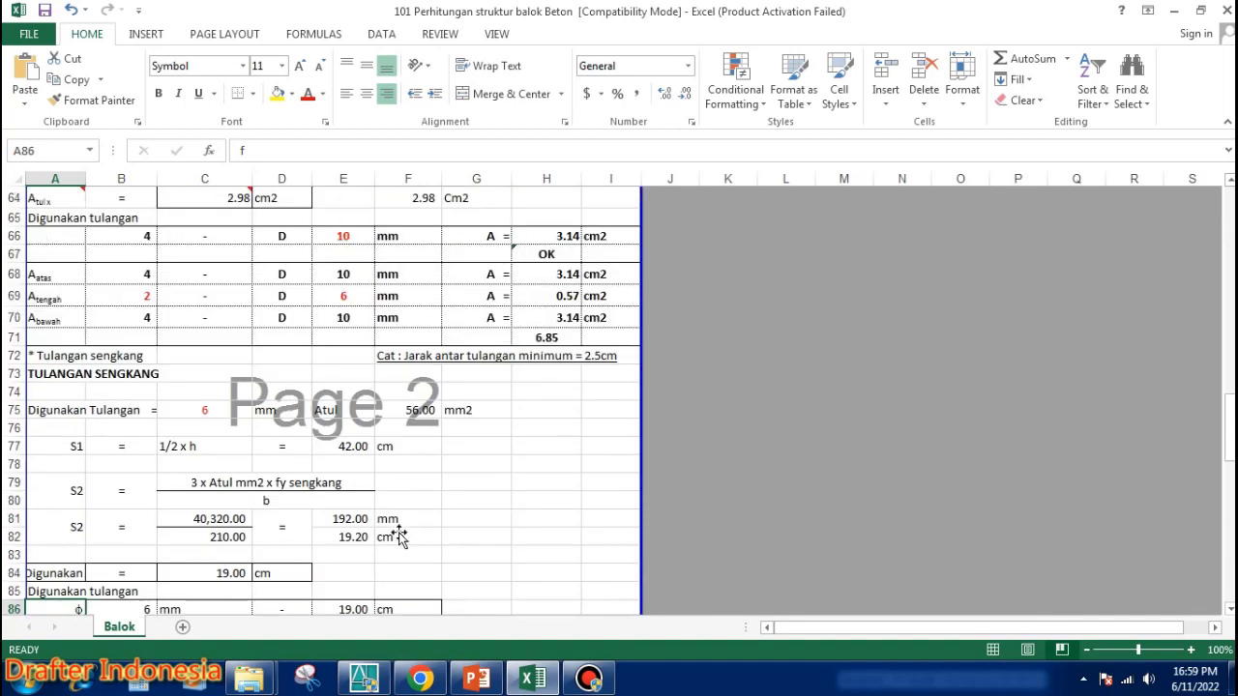
pyautogui.scroll(5, 398, 530)
pyautogui.scroll(6, 399, 535)
pyautogui.scroll(6, 400, 532)
pyautogui.scroll(4, 399, 528)
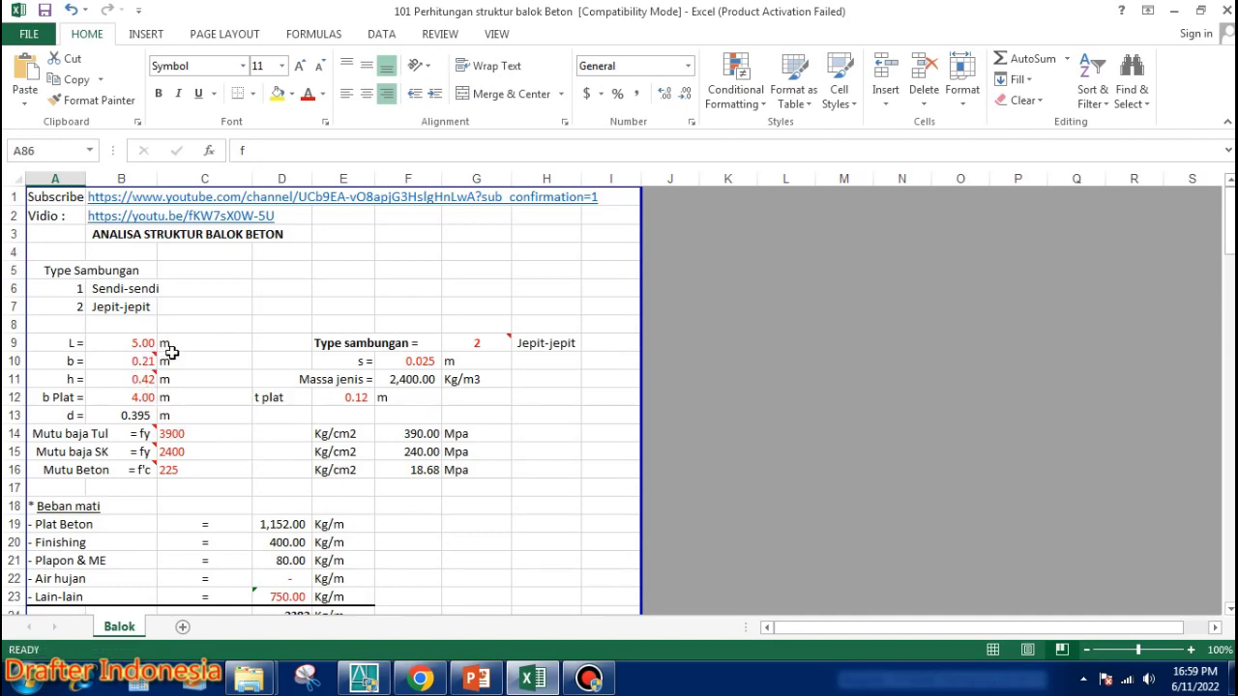
pyautogui.scroll(-1, 470, 402)
pyautogui.scroll(-3, 470, 402)
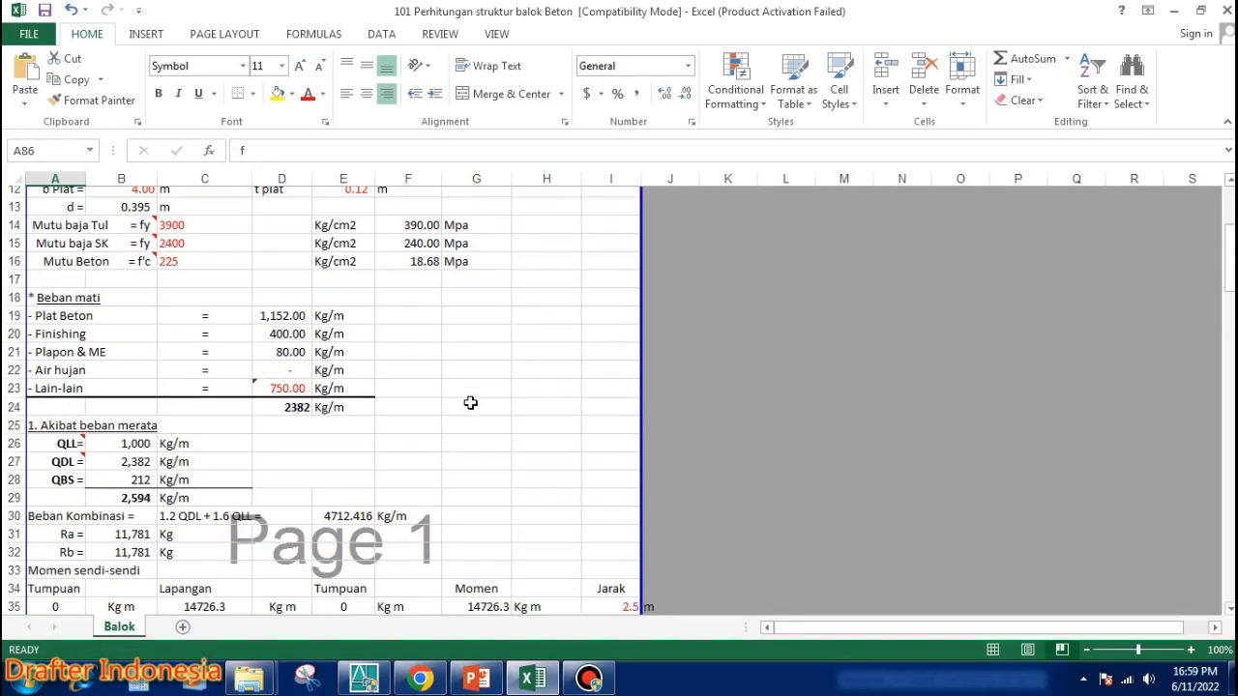
pyautogui.scroll(-2, 470, 403)
pyautogui.scroll(-2, 470, 403)
pyautogui.scroll(-2, 470, 402)
pyautogui.scroll(-2, 470, 402)
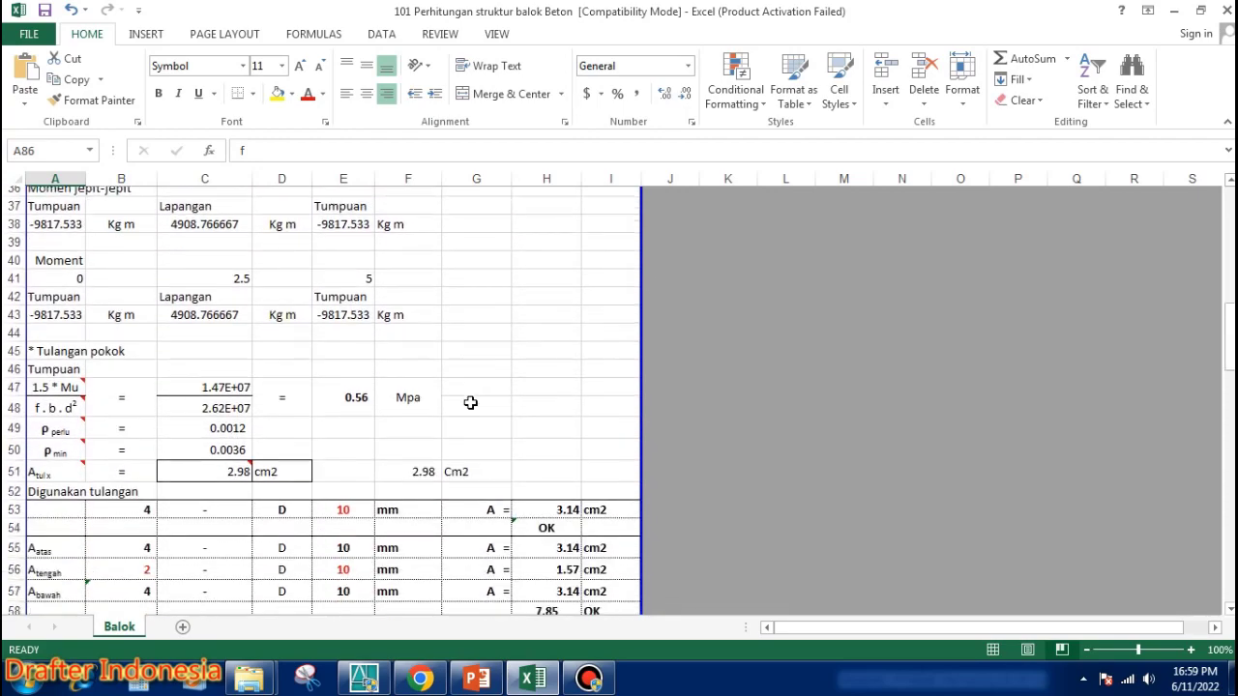
pyautogui.scroll(-3, 470, 403)
pyautogui.scroll(-2, 469, 402)
pyautogui.scroll(-4, 470, 403)
pyautogui.scroll(-2, 470, 402)
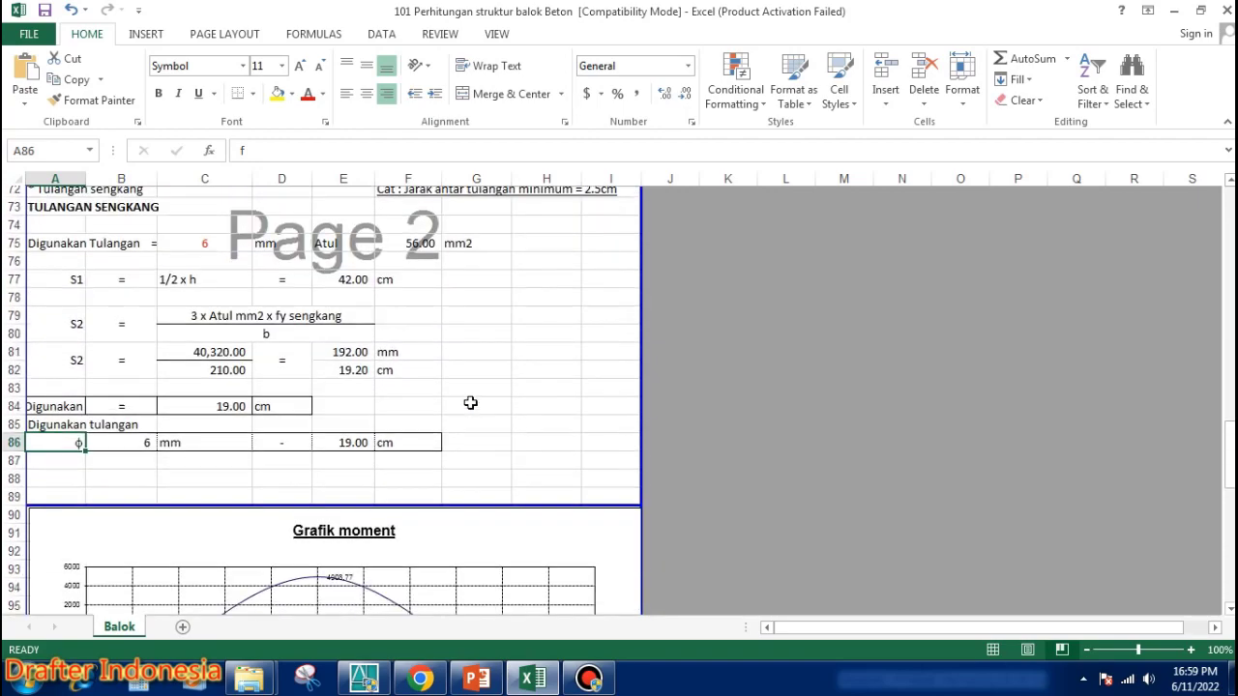
pyautogui.scroll(-3, 470, 403)
pyautogui.scroll(-3, 470, 402)
pyautogui.scroll(-2, 473, 402)
pyautogui.scroll(-4, 473, 402)
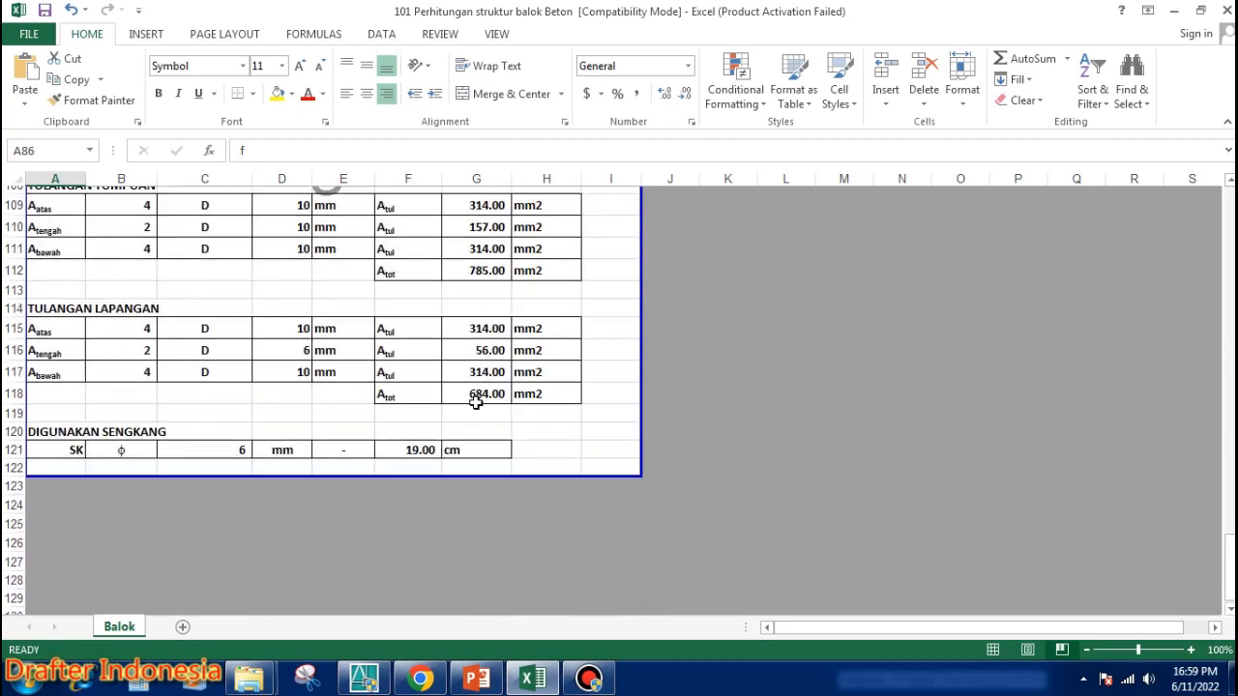
pyautogui.scroll(-1, 473, 402)
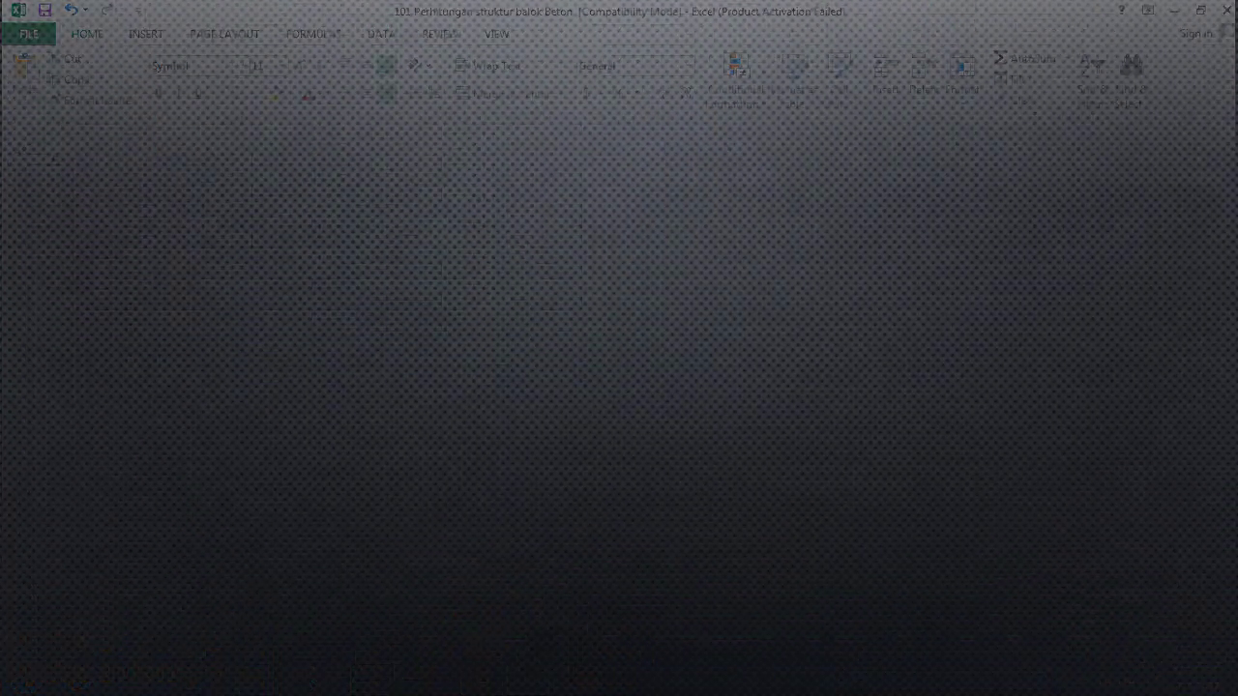